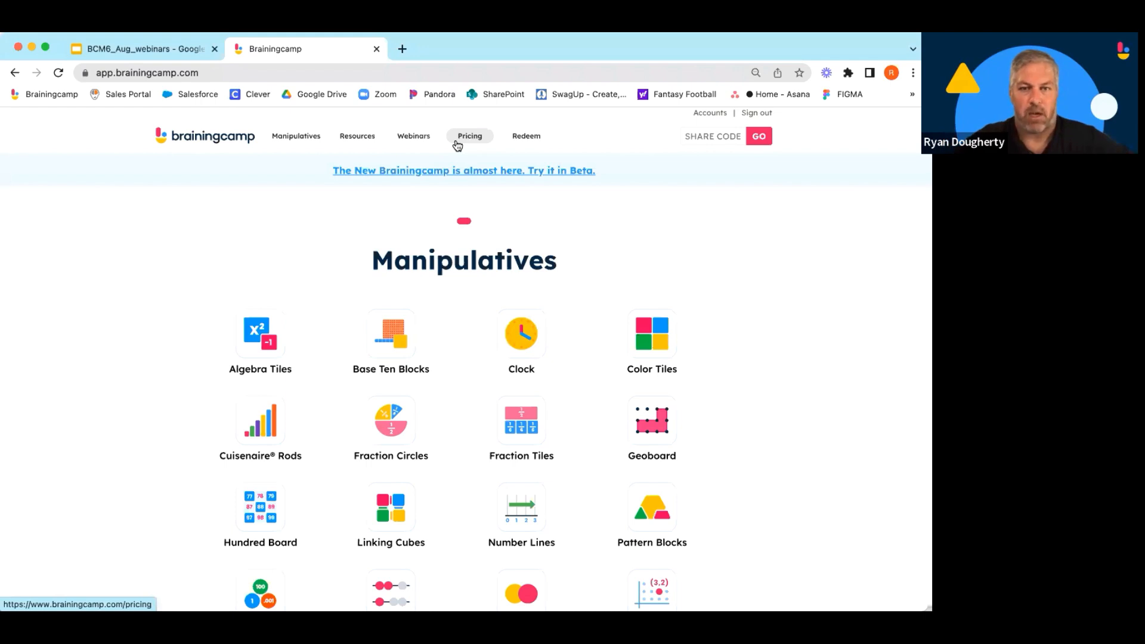
Open the beta version of the site and launch the Color Tiles manipulative.
click(454, 170)
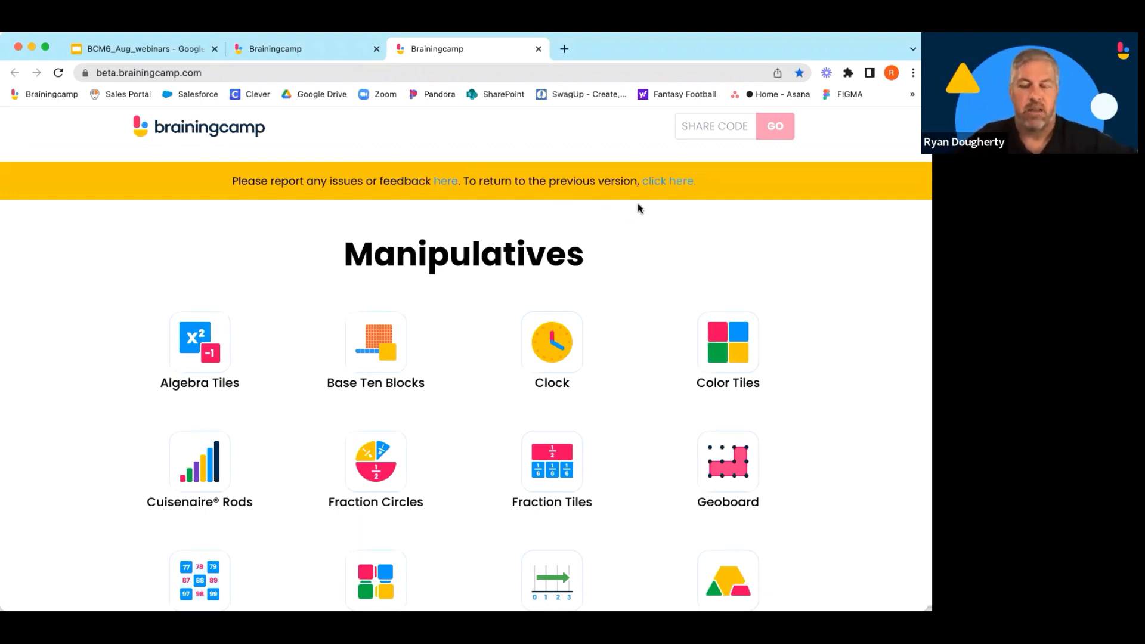
scroll(638, 209, down, 2)
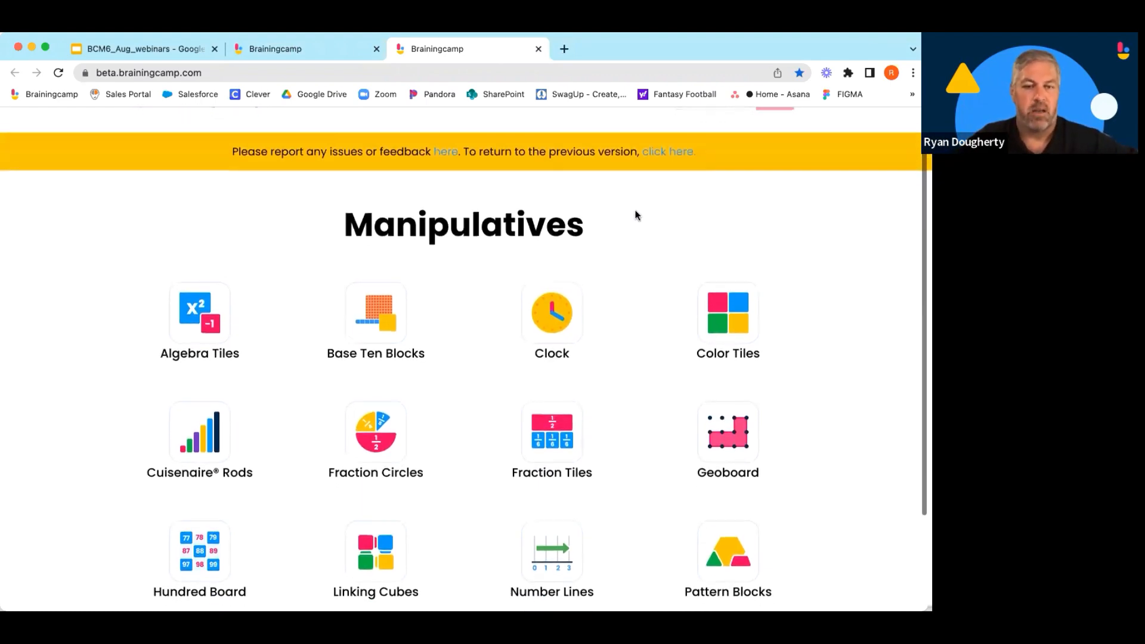
scroll(636, 216, down, 3)
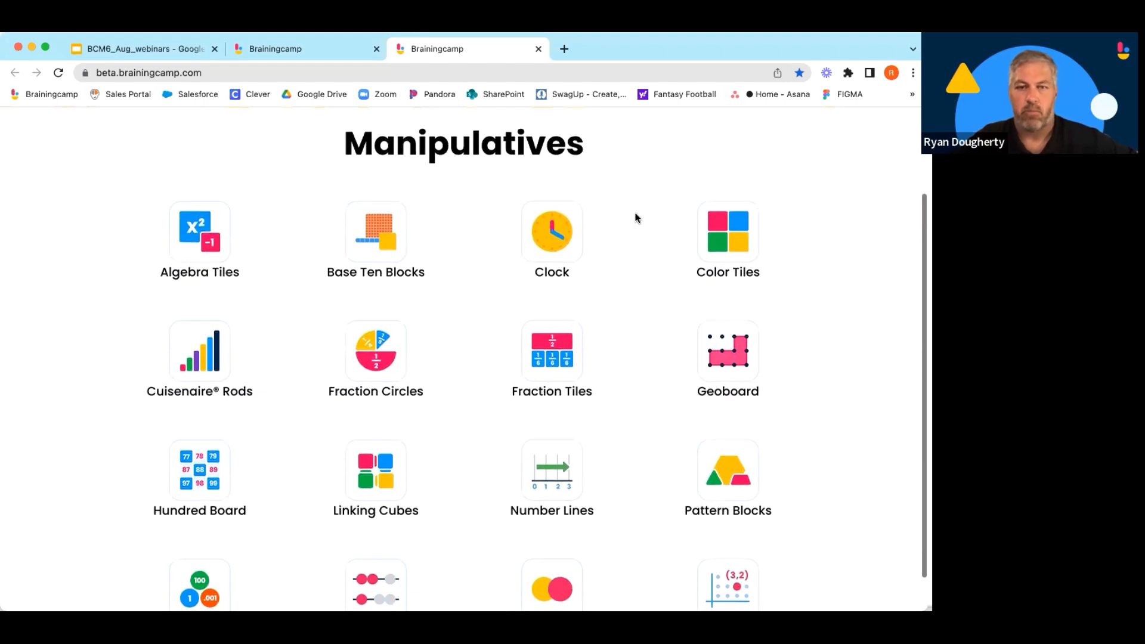
scroll(632, 216, down, 2)
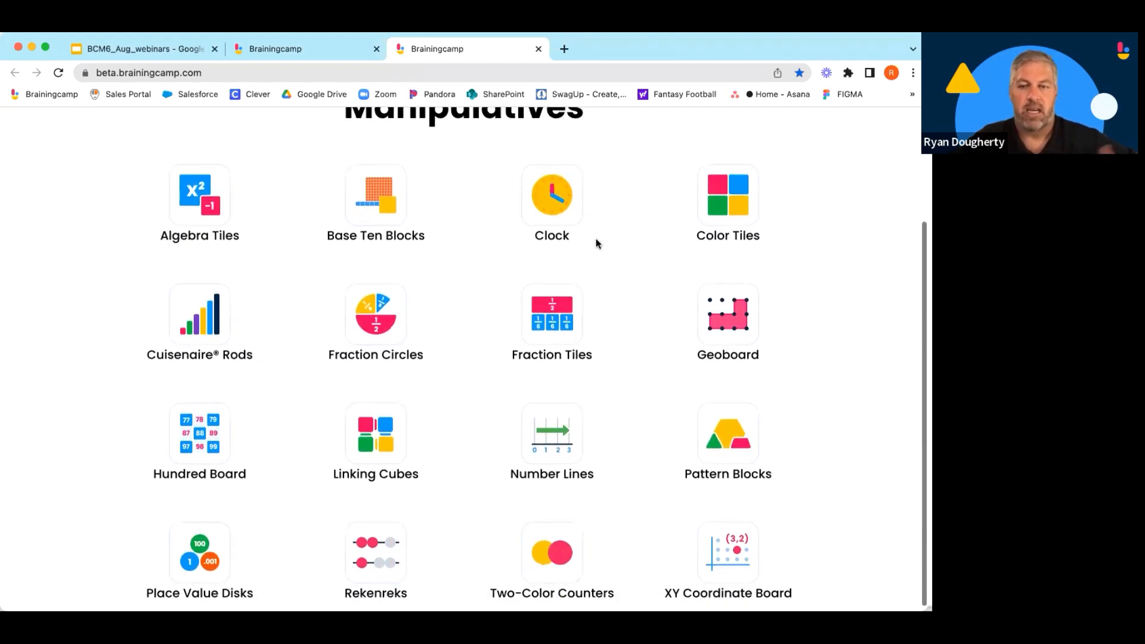
scroll(595, 245, down, 1)
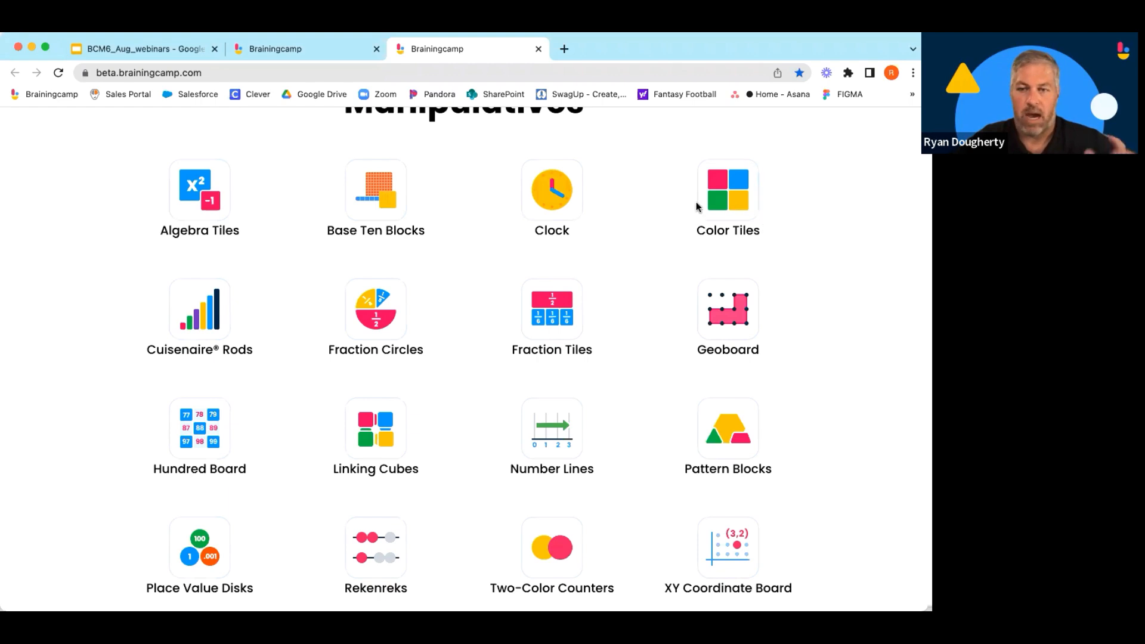
click(716, 201)
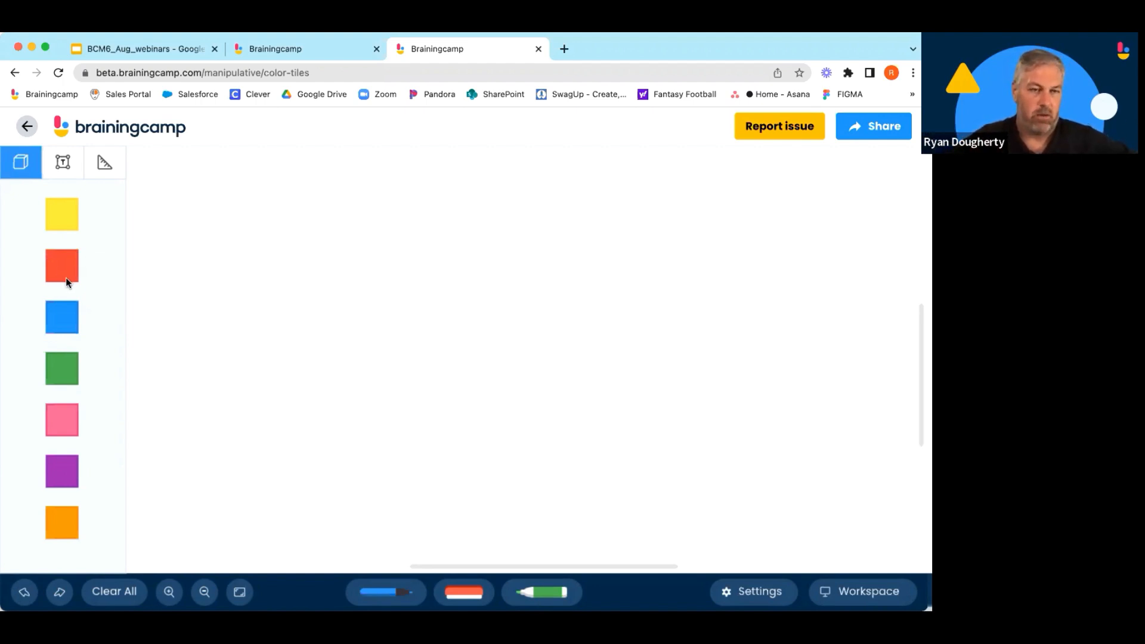
Place a yellow, a red and a blue tile on the workspace.
drag(59, 214, 326, 252)
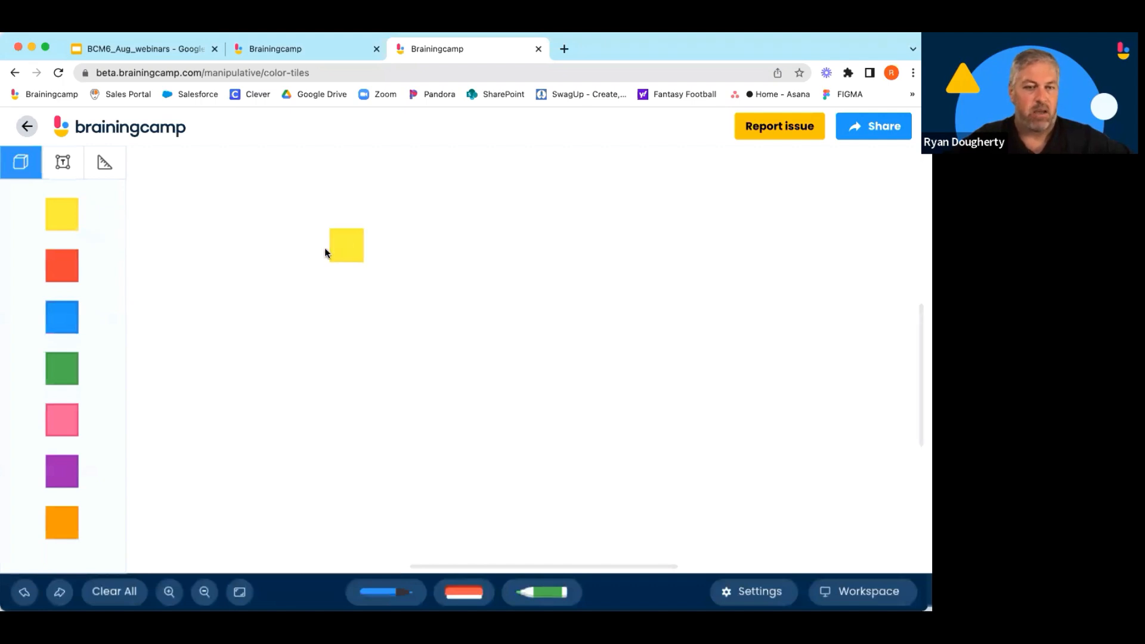
drag(62, 274, 493, 274)
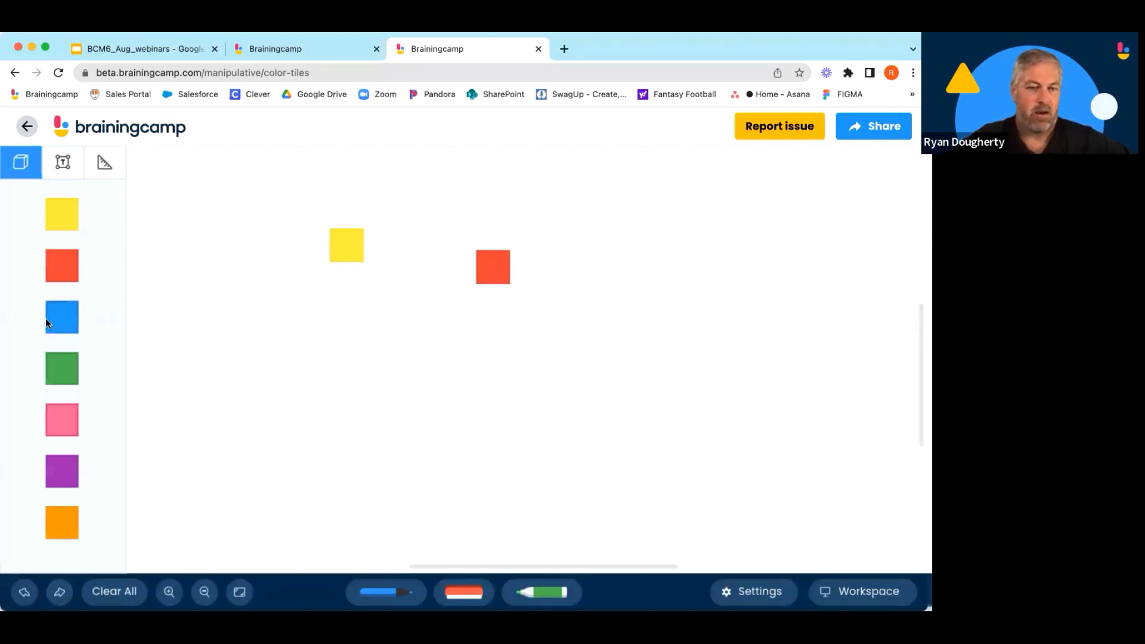
drag(46, 322, 350, 367)
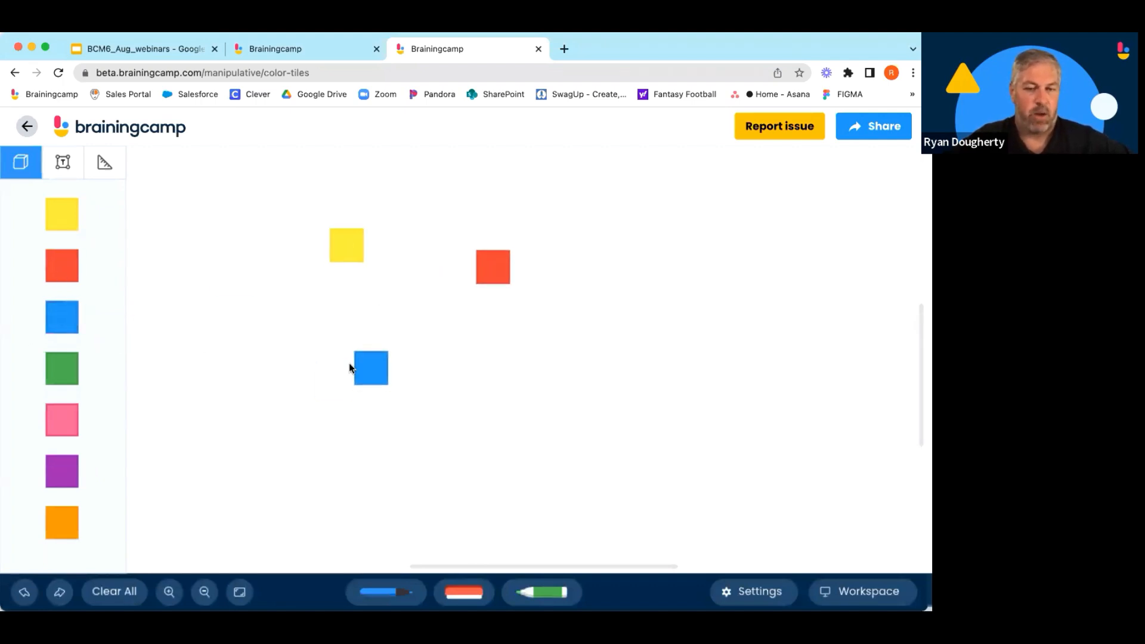
Duplicate the yellow tile and snap the copy against the original's left side.
click(346, 250)
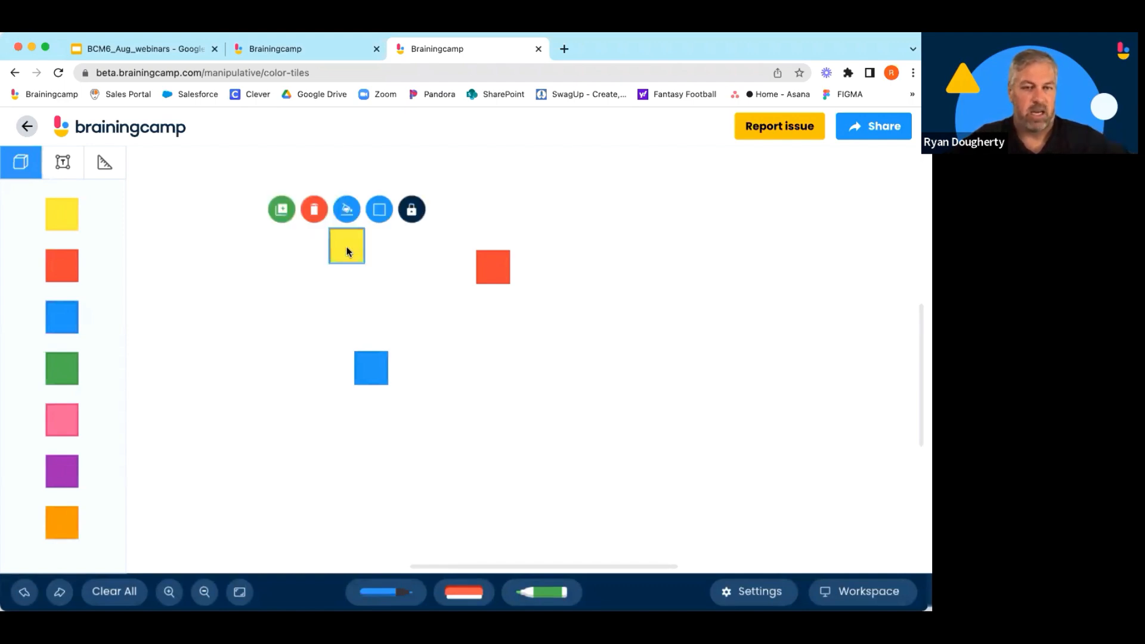
click(284, 211)
drag(348, 246, 274, 239)
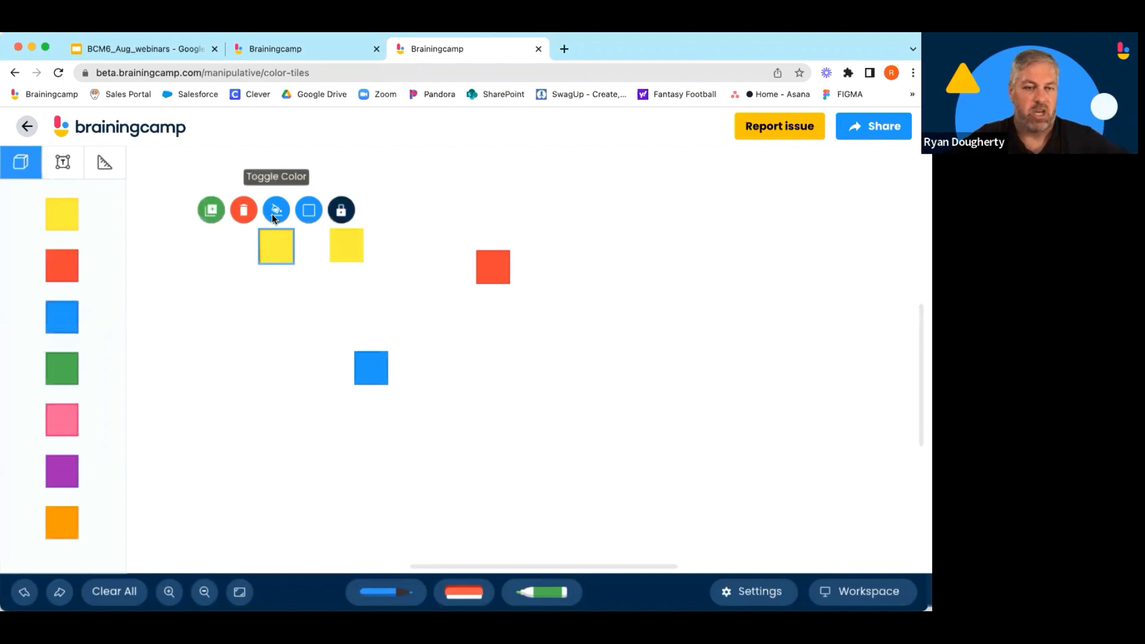
click(316, 215)
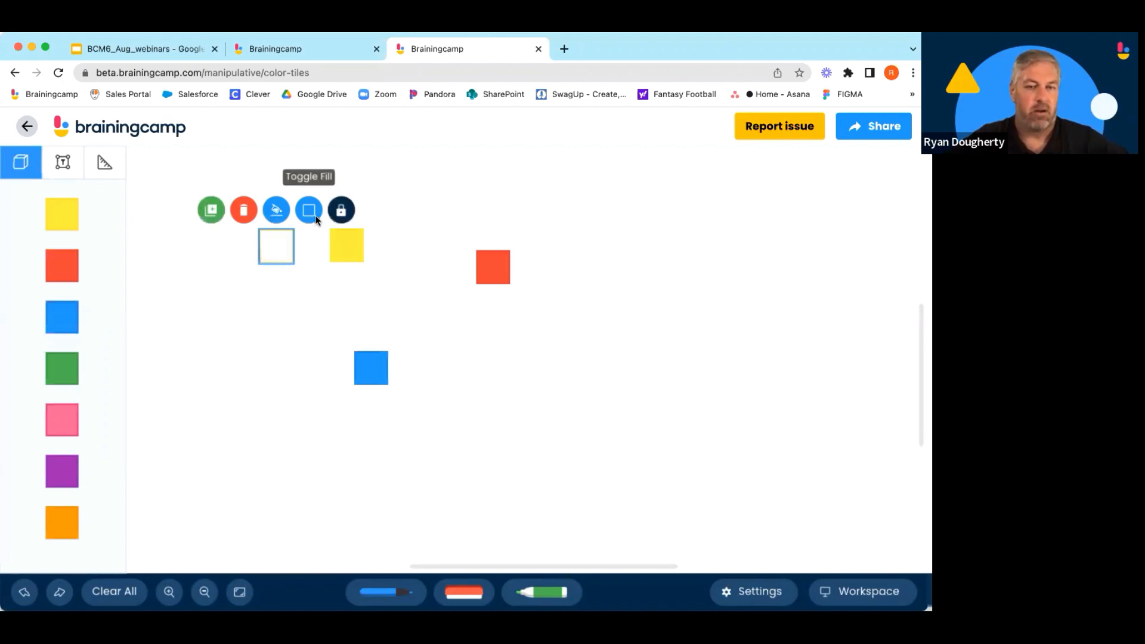
click(315, 215)
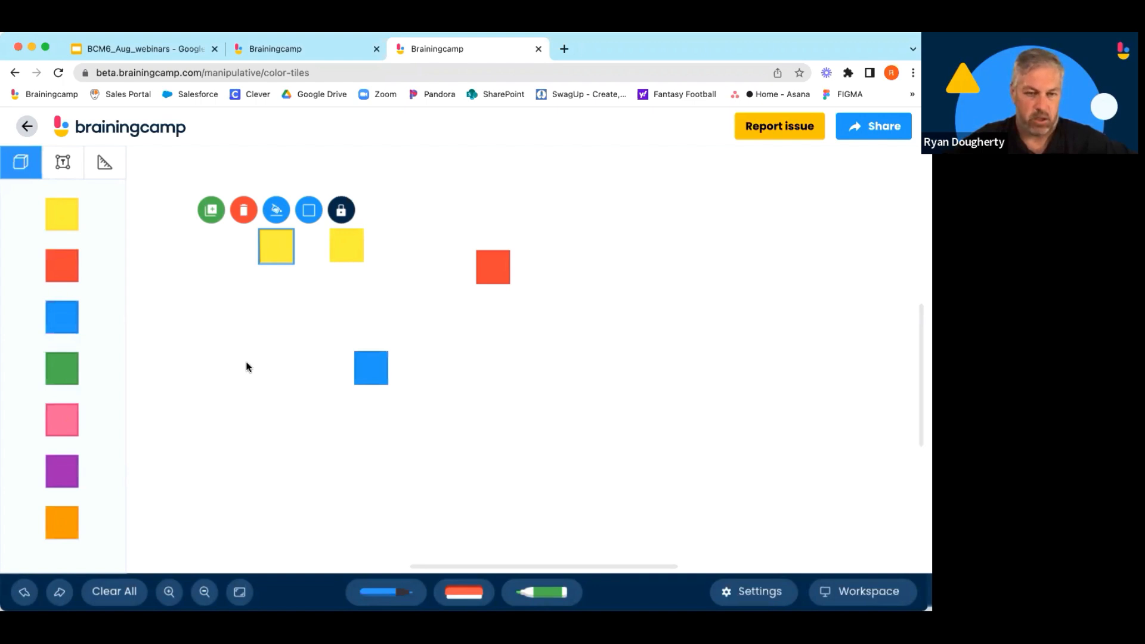
drag(273, 252, 298, 247)
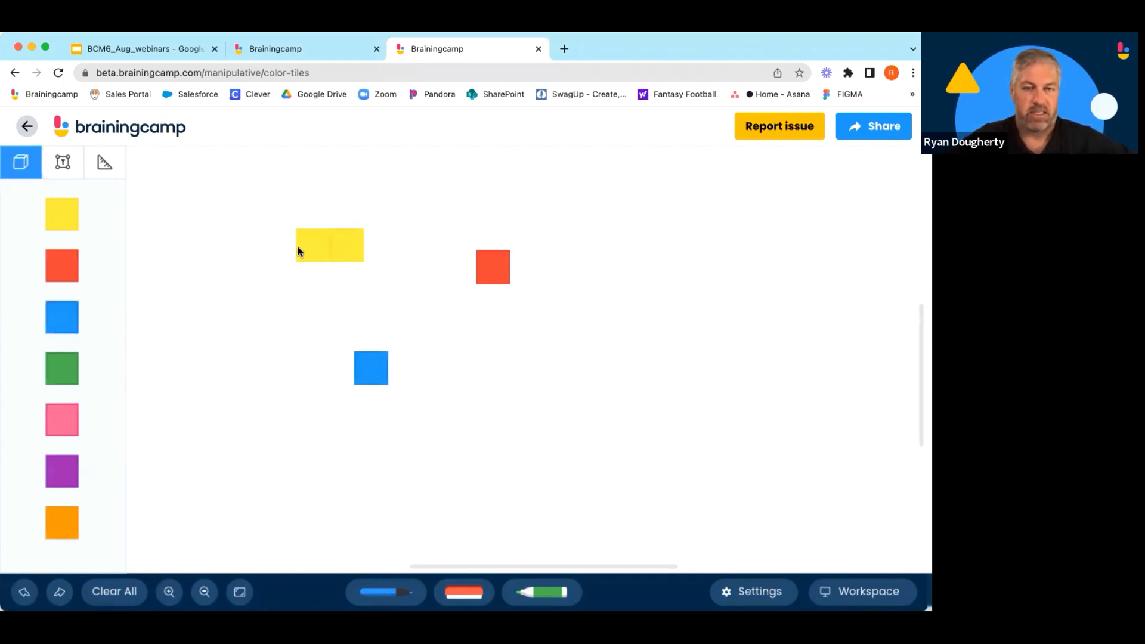
Build a row of seven blue tiles to the right of the single blue tile.
drag(74, 314, 437, 372)
click(74, 313)
click(74, 314)
click(73, 313)
click(74, 313)
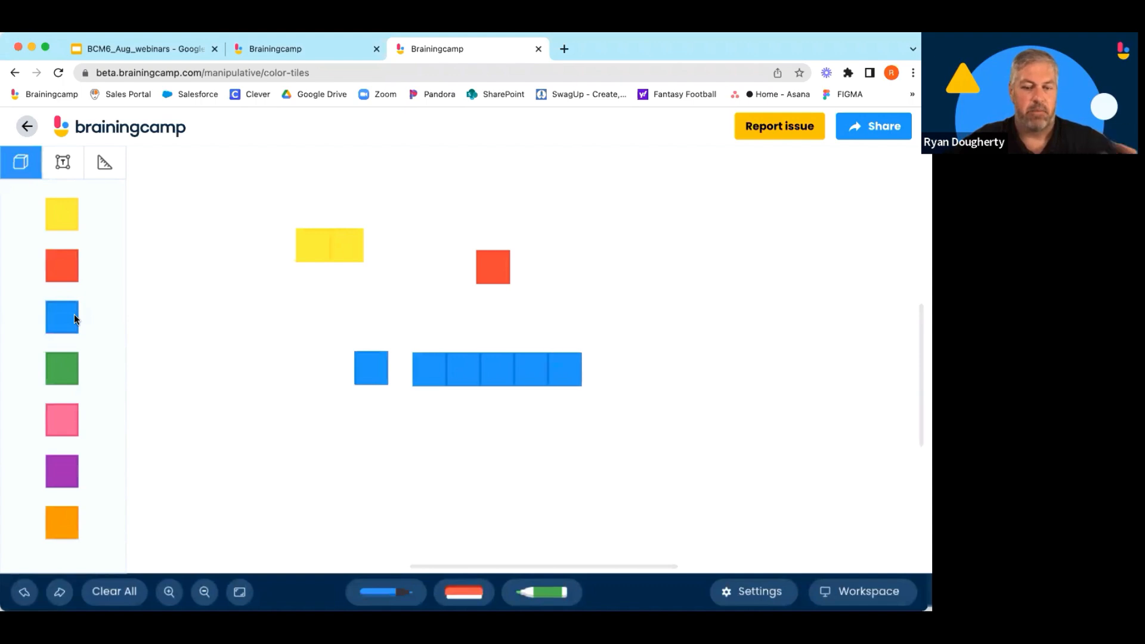
click(74, 313)
click(74, 314)
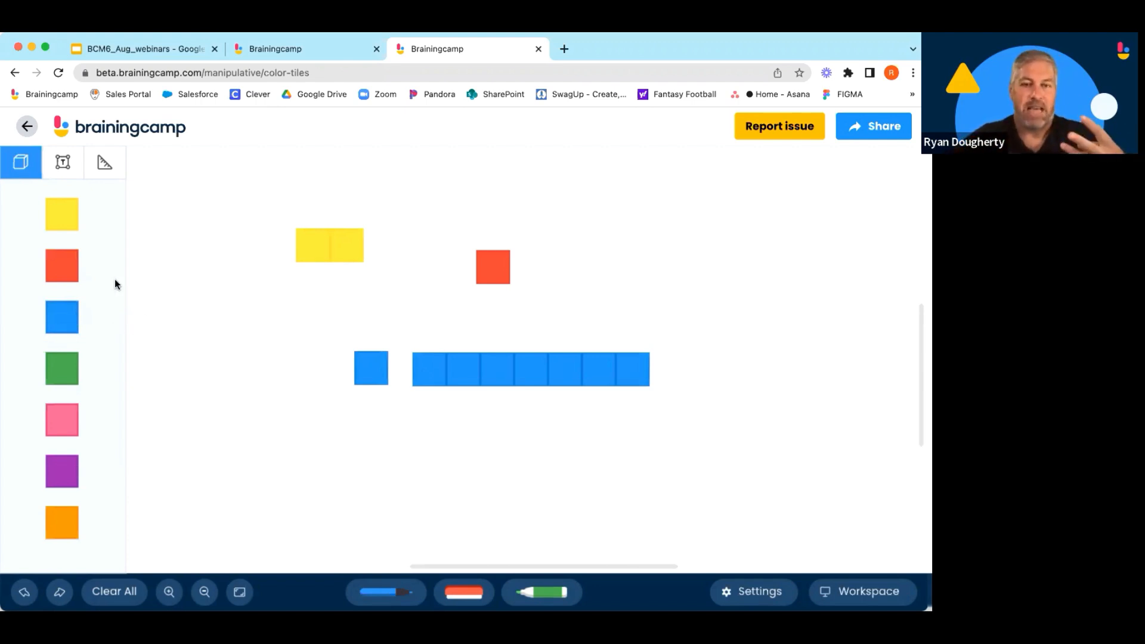
Add a text box reading "Hello...." near the top-left of the workspace.
click(63, 163)
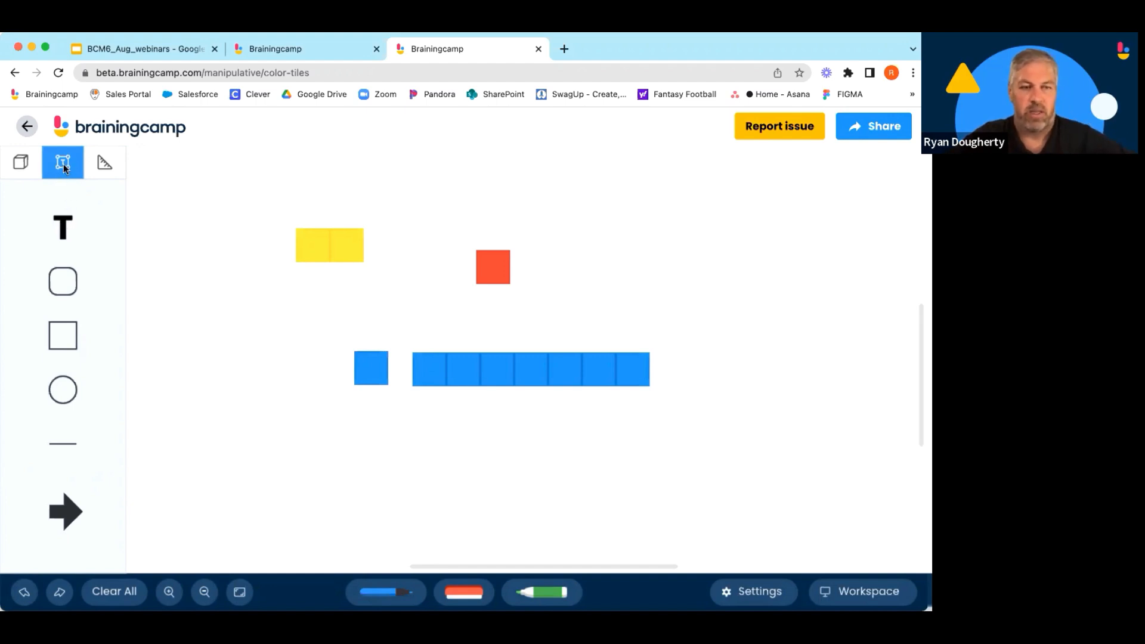
drag(63, 227, 188, 207)
double_click(210, 216)
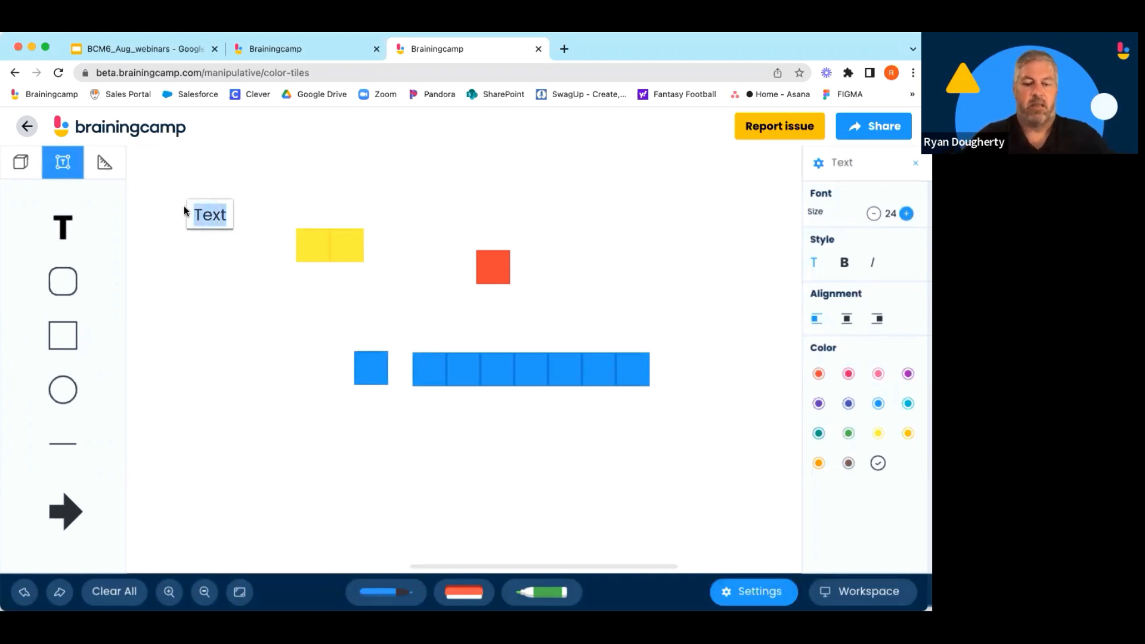
text(Hello....)
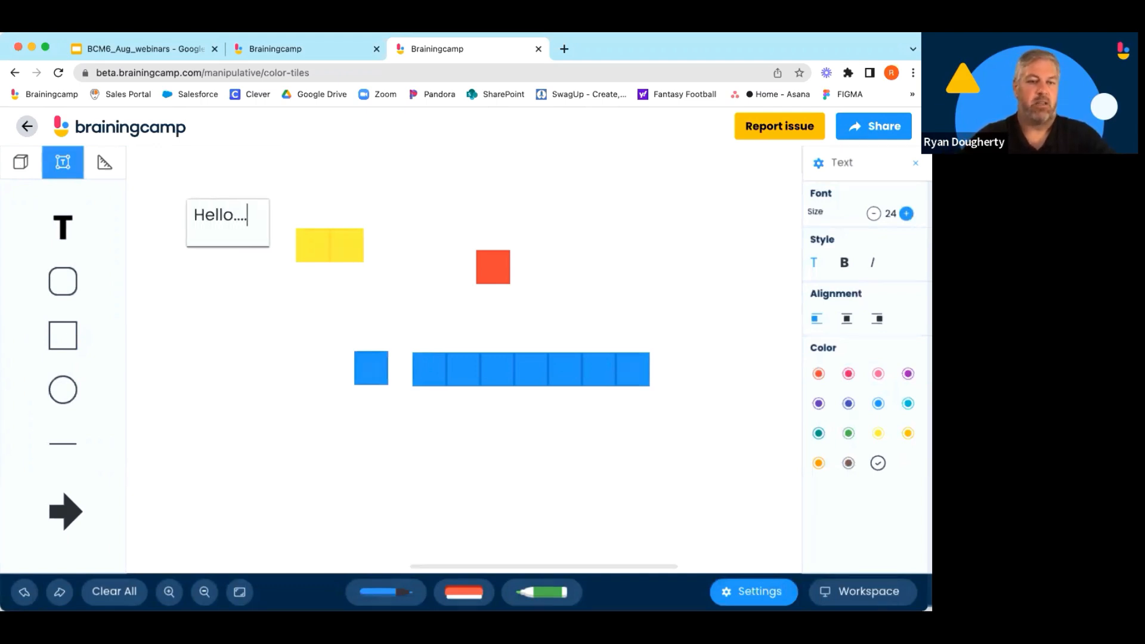
click(240, 251)
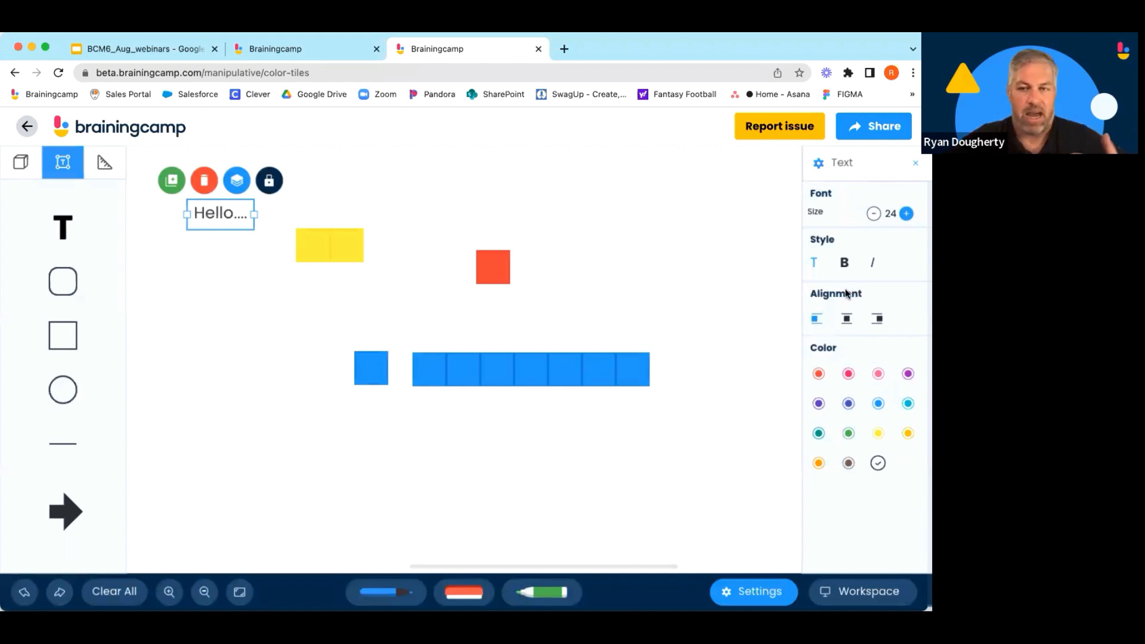
Select the text and increase its font size to 44.
click(238, 300)
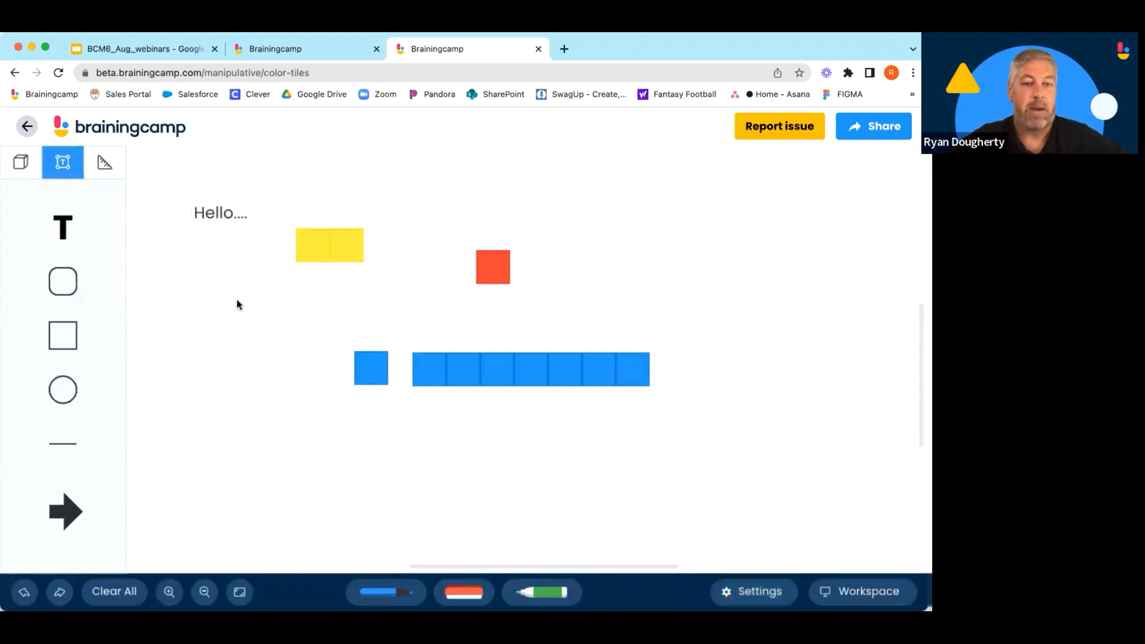
click(224, 214)
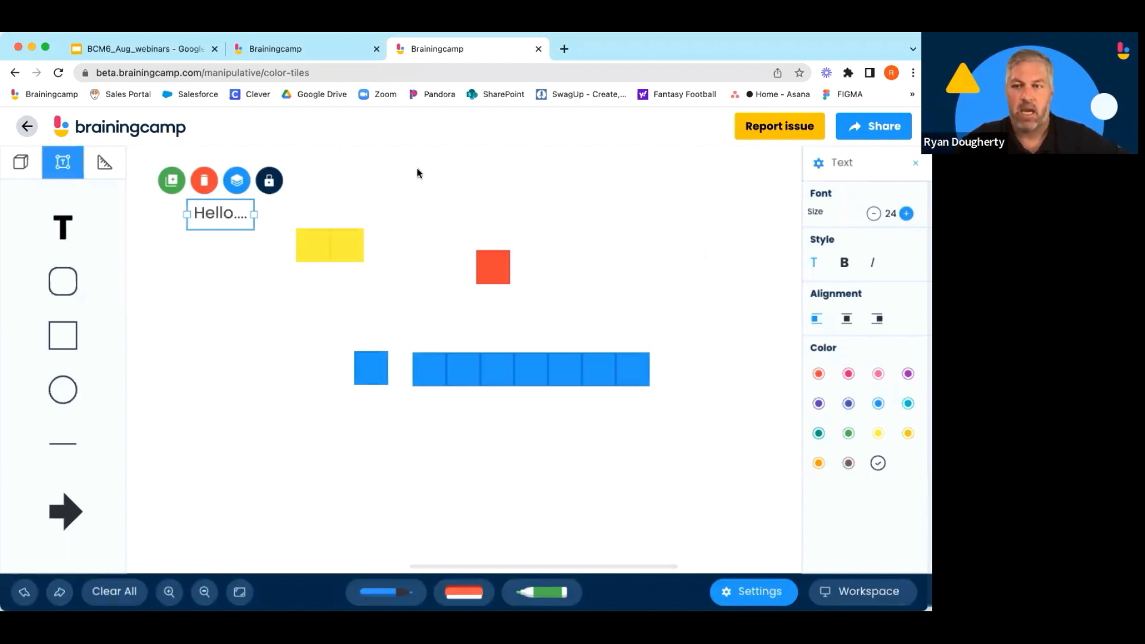
click(905, 213)
click(906, 213)
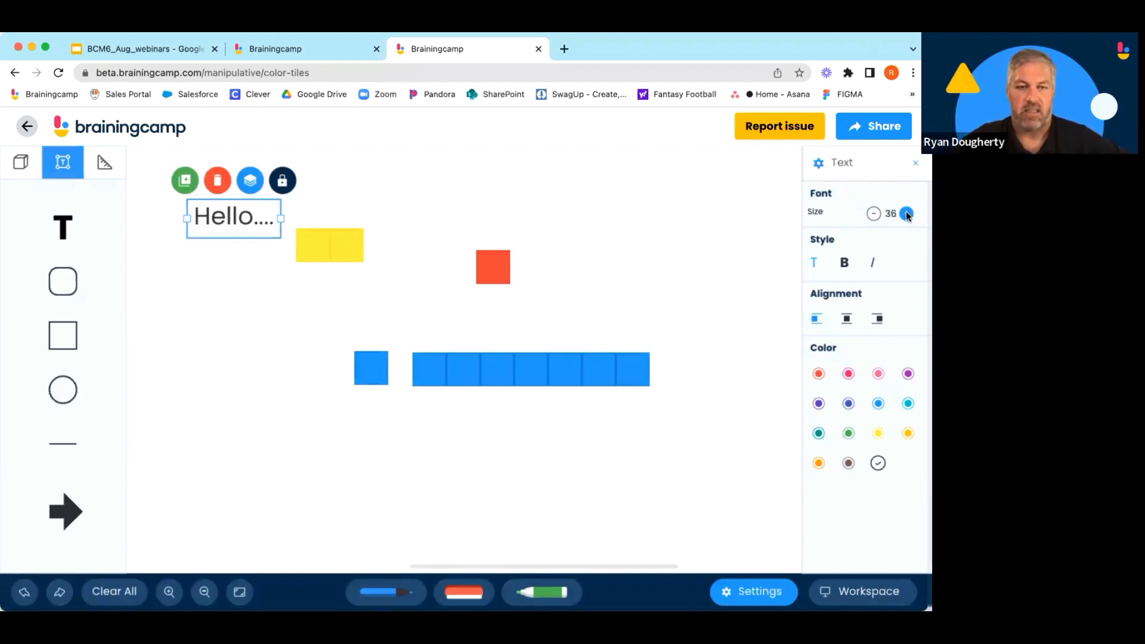
click(905, 213)
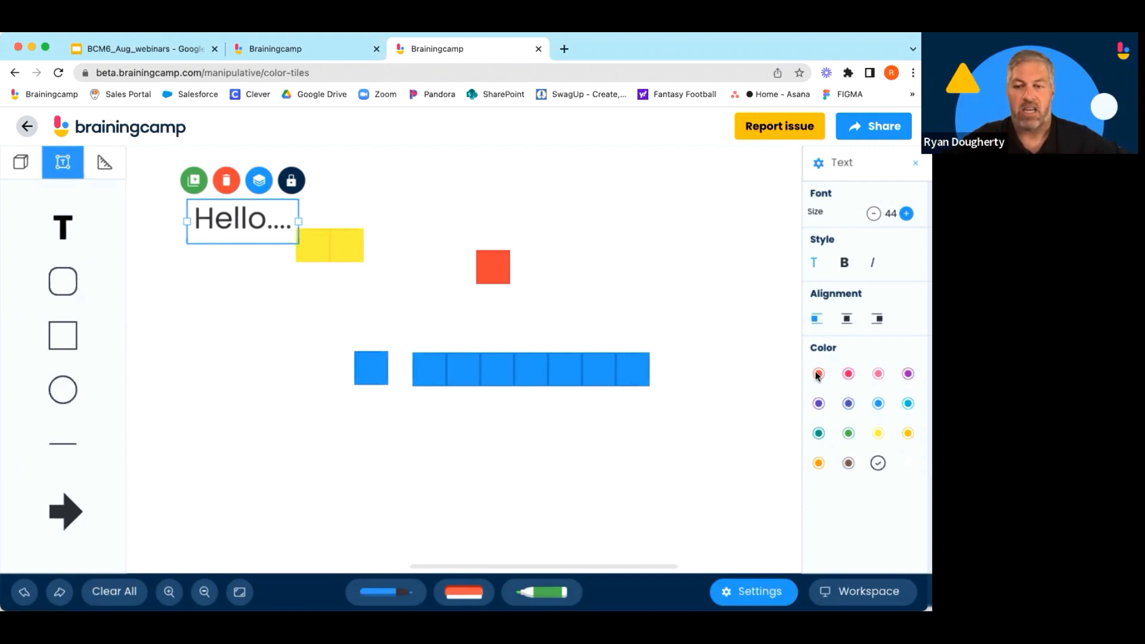
Try several colours on the text, ending with white.
click(847, 374)
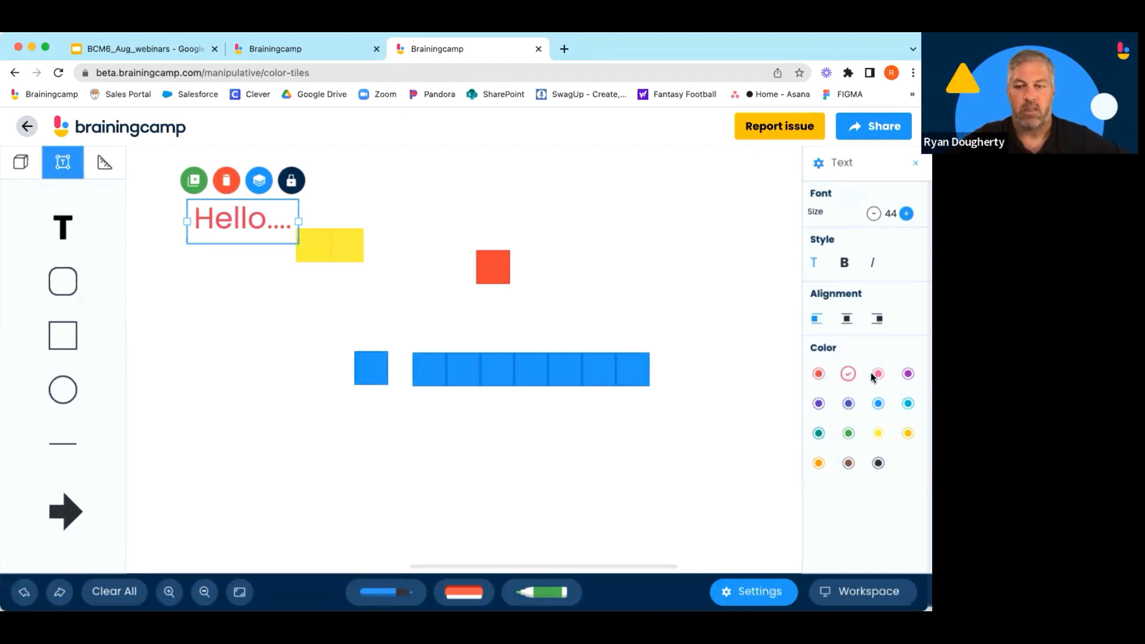
click(848, 403)
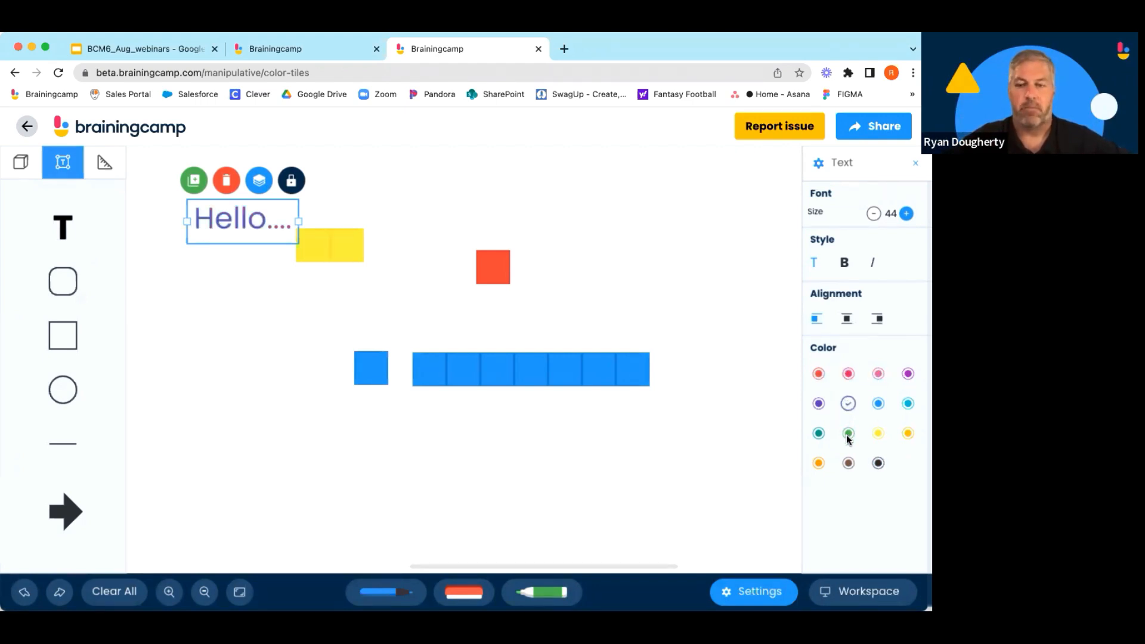
click(879, 404)
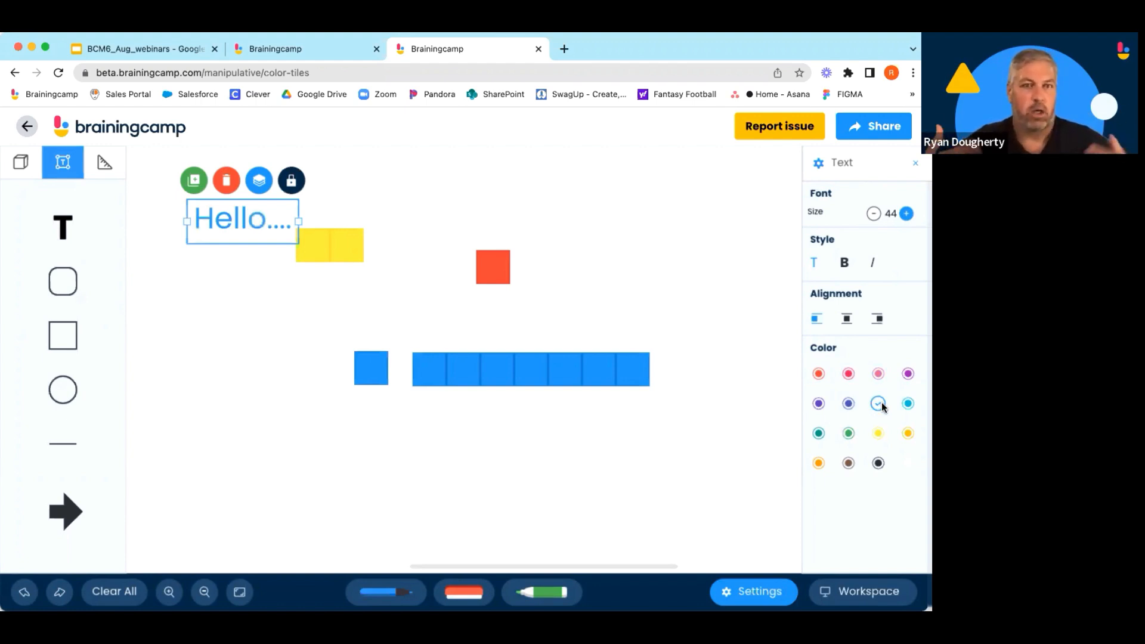
click(879, 463)
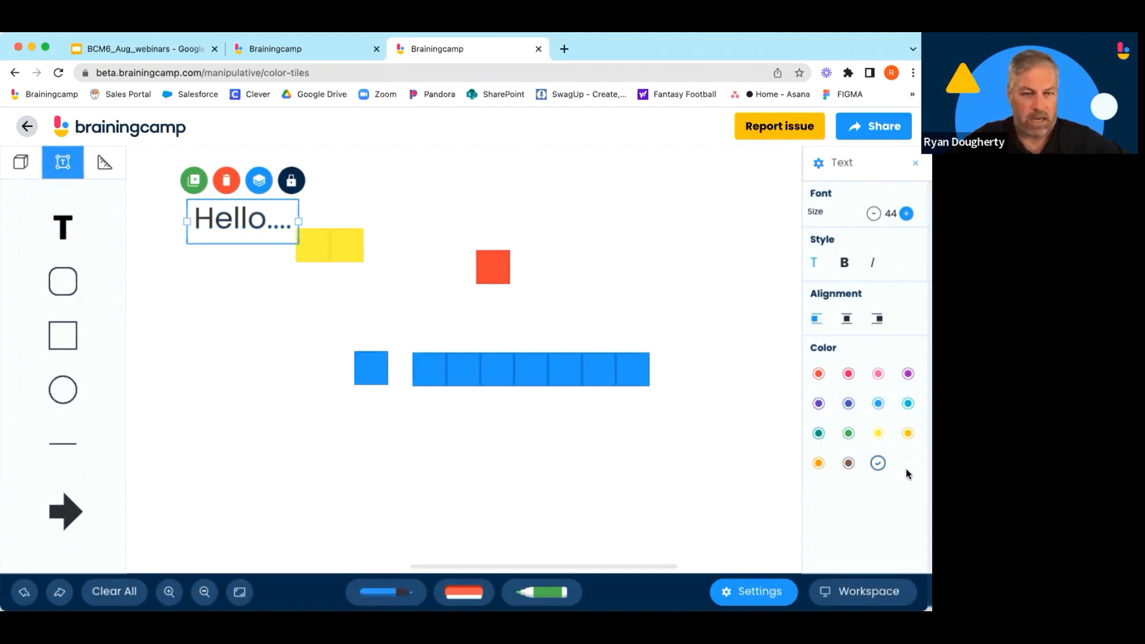
click(907, 469)
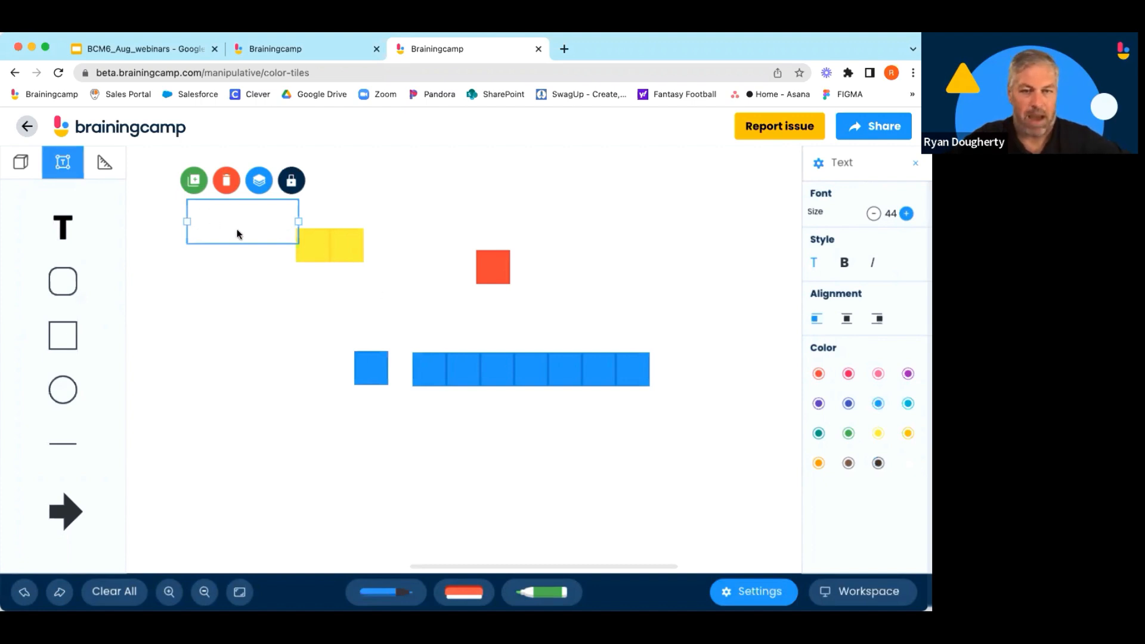
Move the text box slightly up and set its colour back to black.
drag(238, 232, 228, 209)
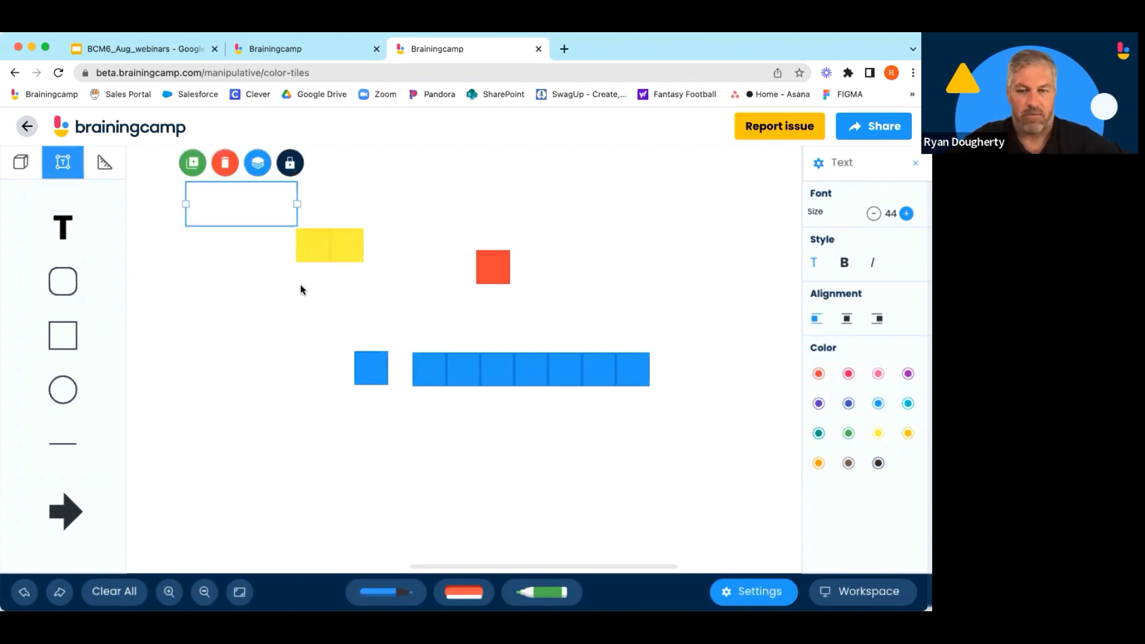
click(877, 464)
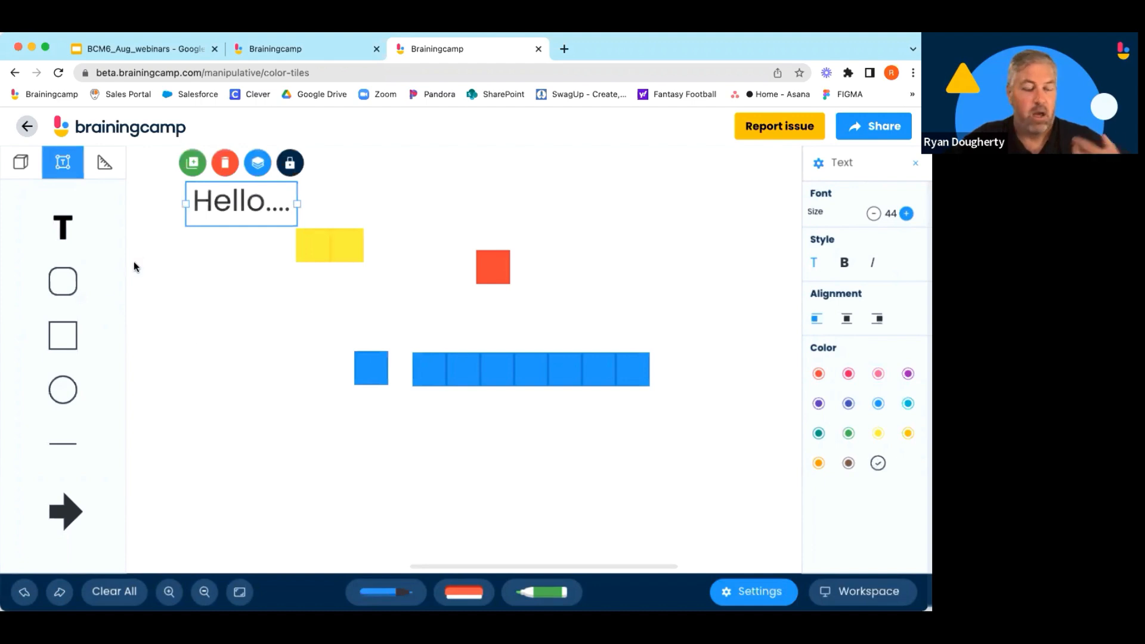
Add a rounded square below the yellow tiles and fill it dark blue.
drag(75, 286, 235, 334)
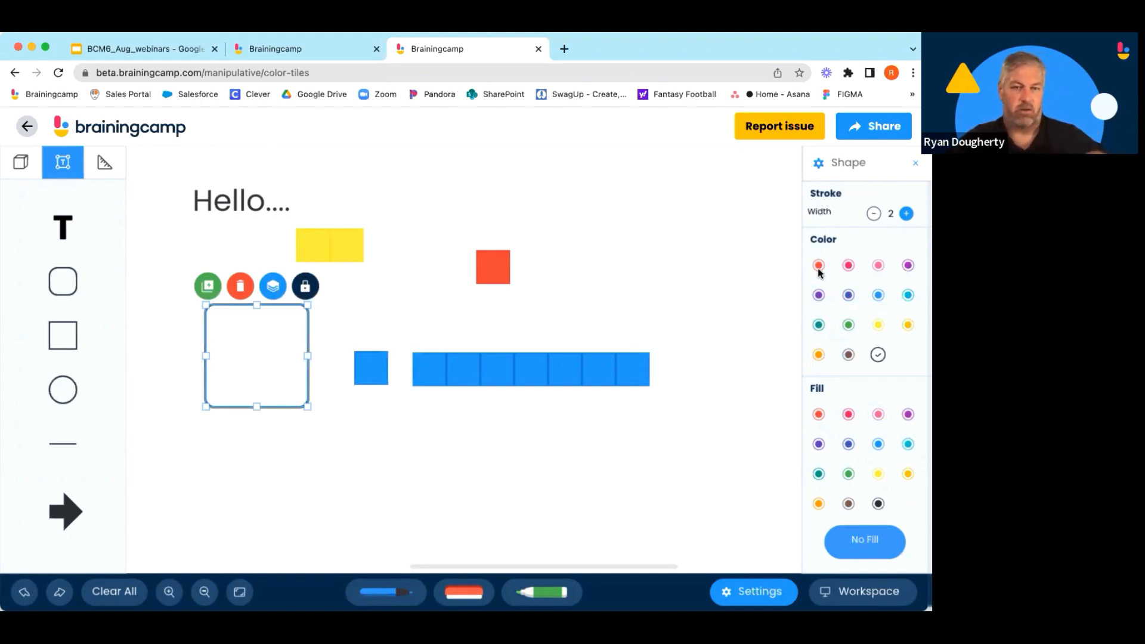
click(849, 445)
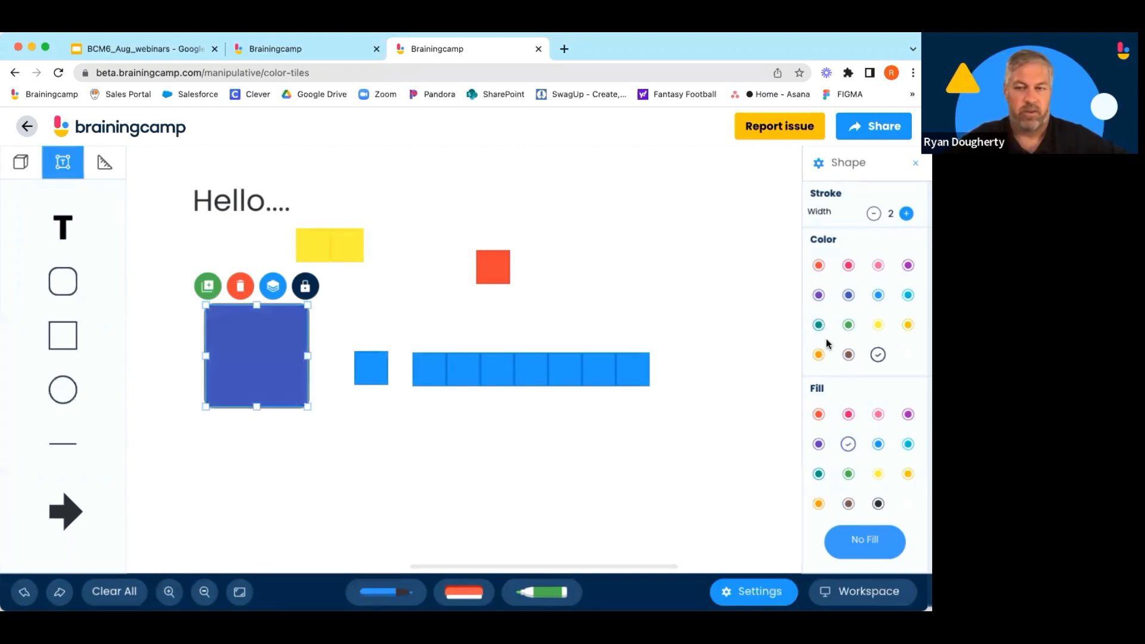
Give the square a red outline with a stroke width of 10.
click(818, 265)
click(906, 213)
click(907, 213)
click(906, 213)
click(907, 213)
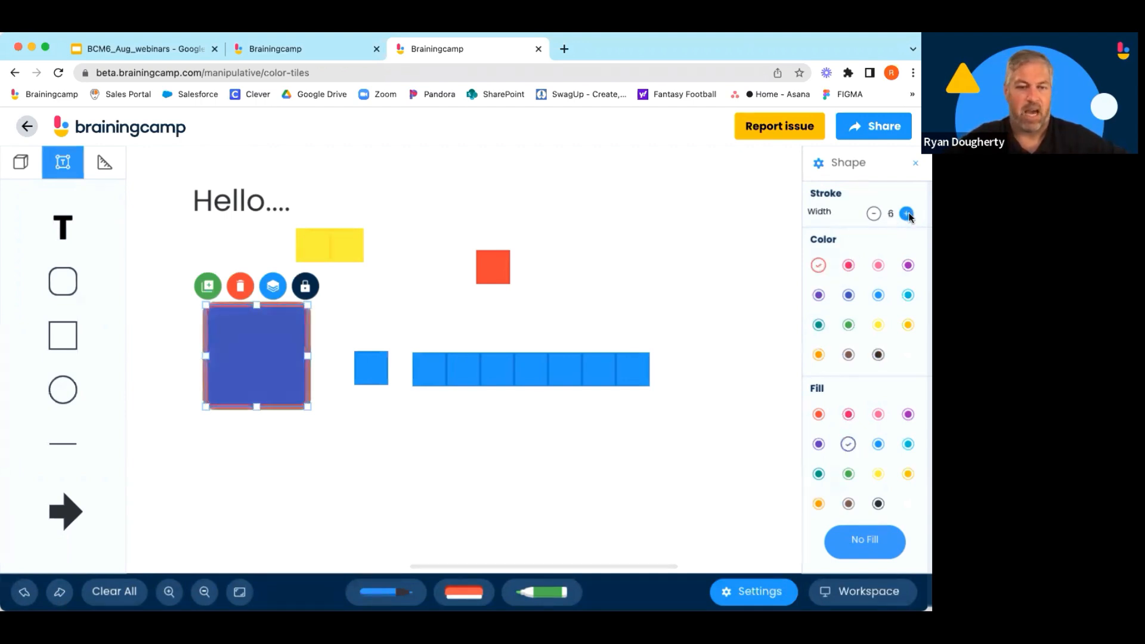
click(906, 213)
click(906, 213)
click(906, 213)
click(907, 214)
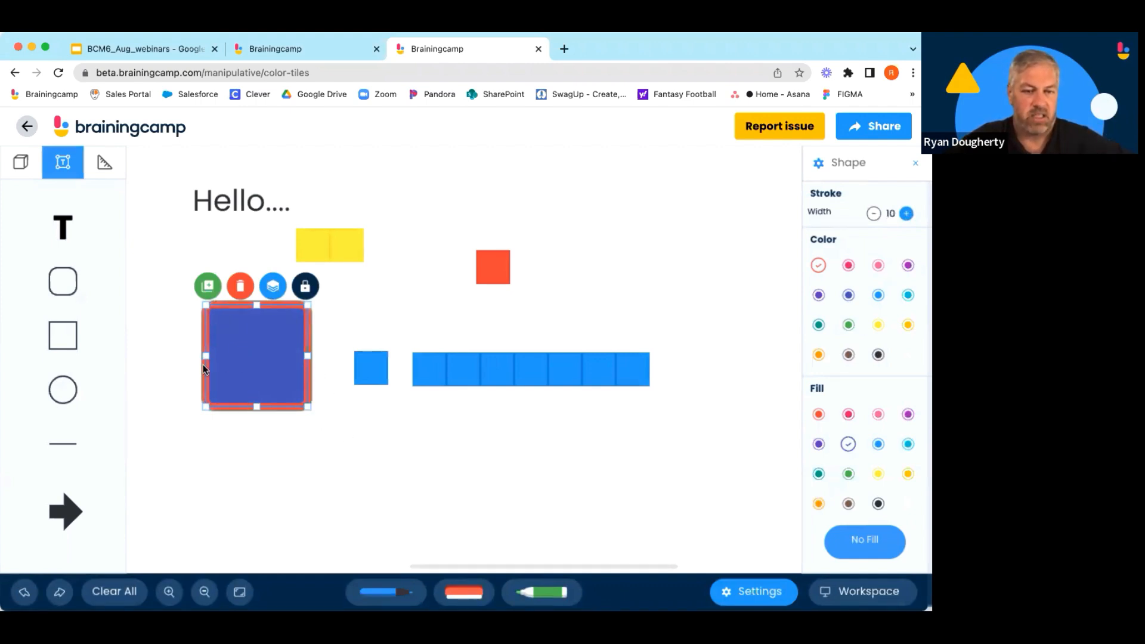
Stretch the square into a taller rectangle and shift it slightly left.
drag(303, 406, 308, 470)
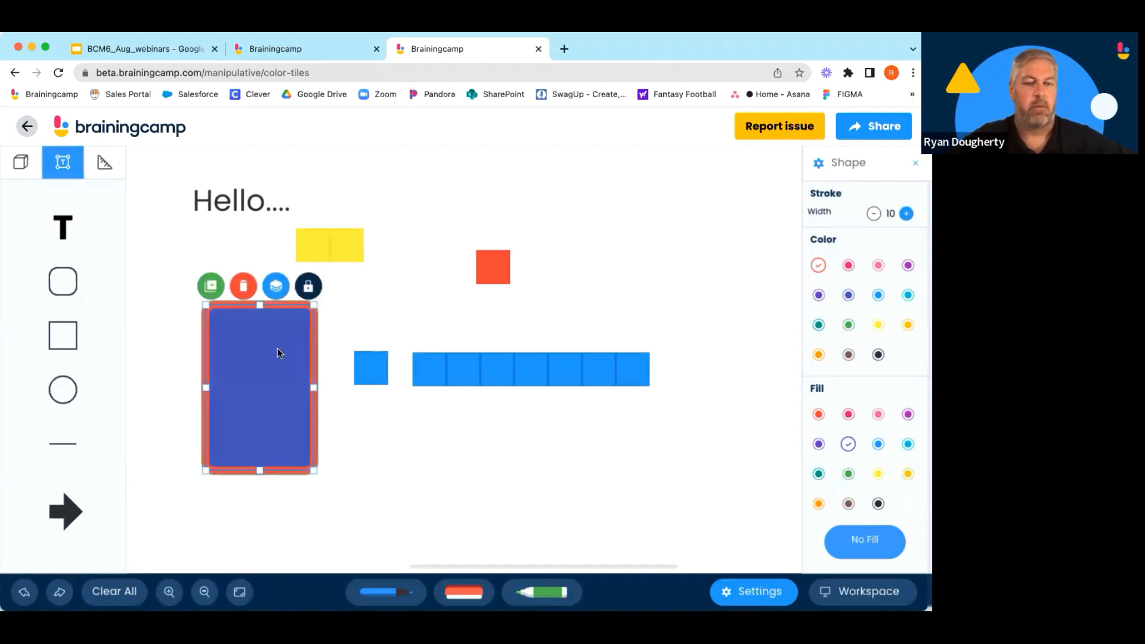
click(276, 287)
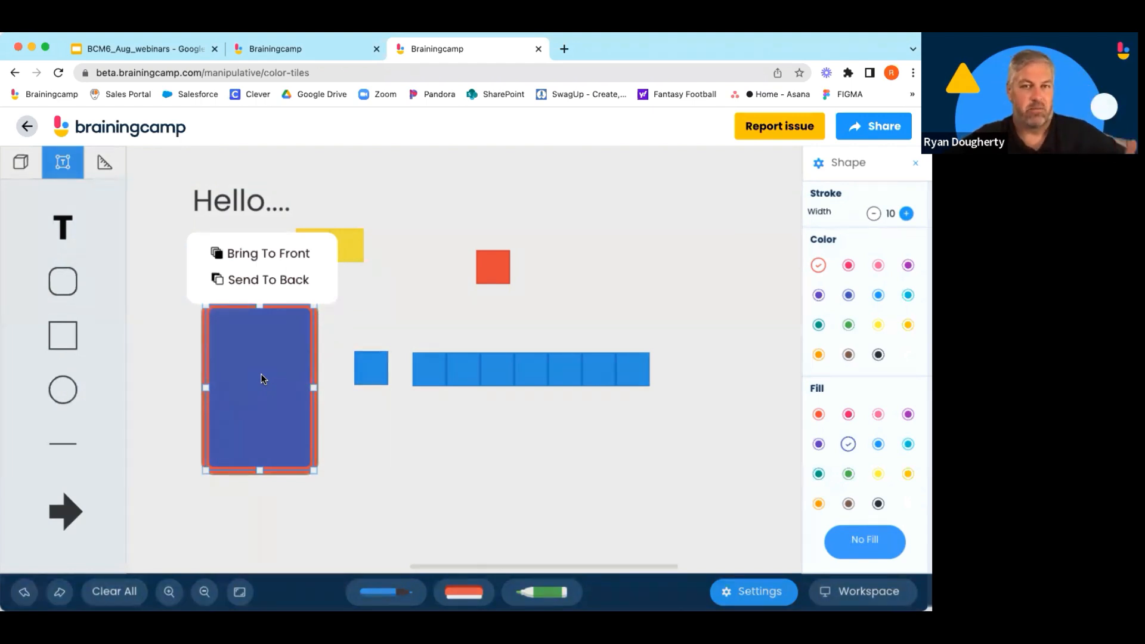
click(282, 363)
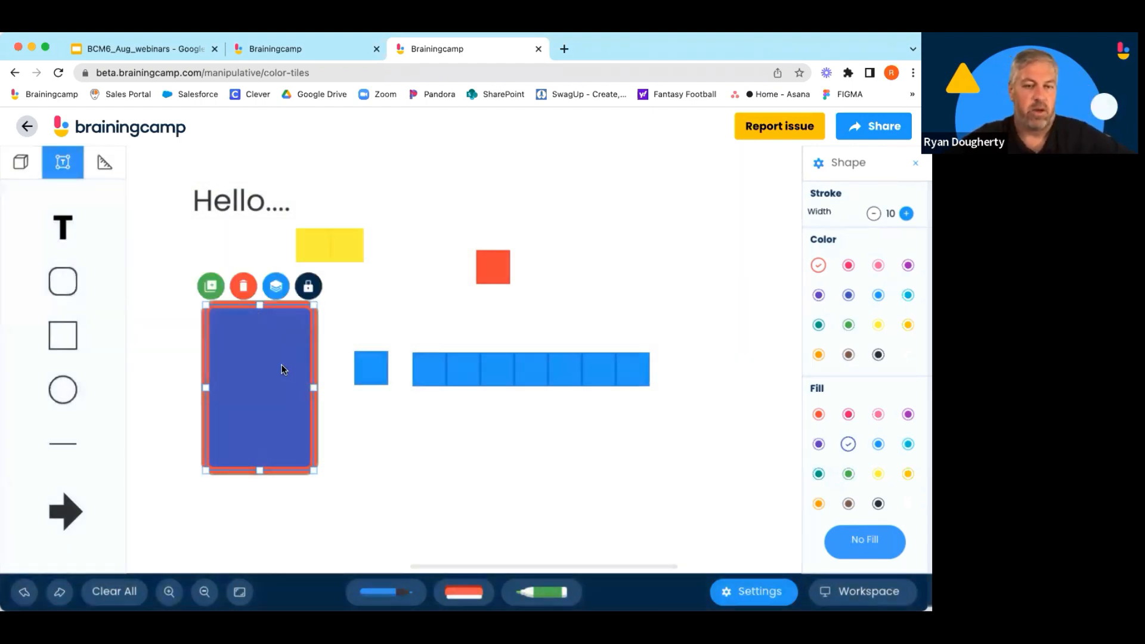
drag(281, 368, 225, 359)
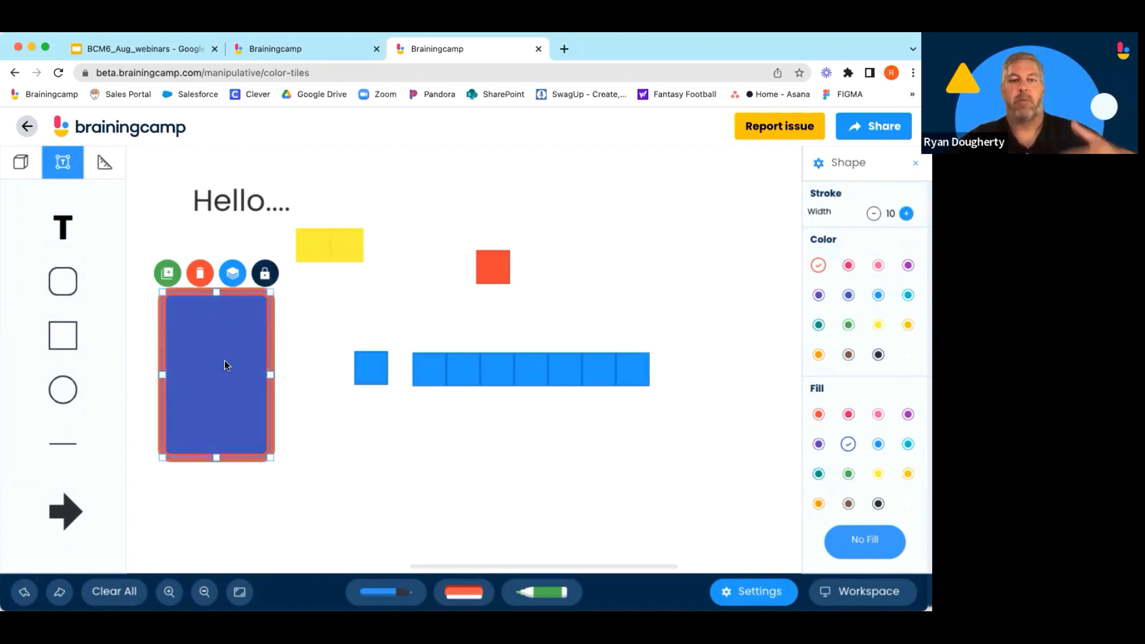
Bring the rectangle to the front, then move and widen it over the text and yellow tiles.
click(232, 273)
click(238, 241)
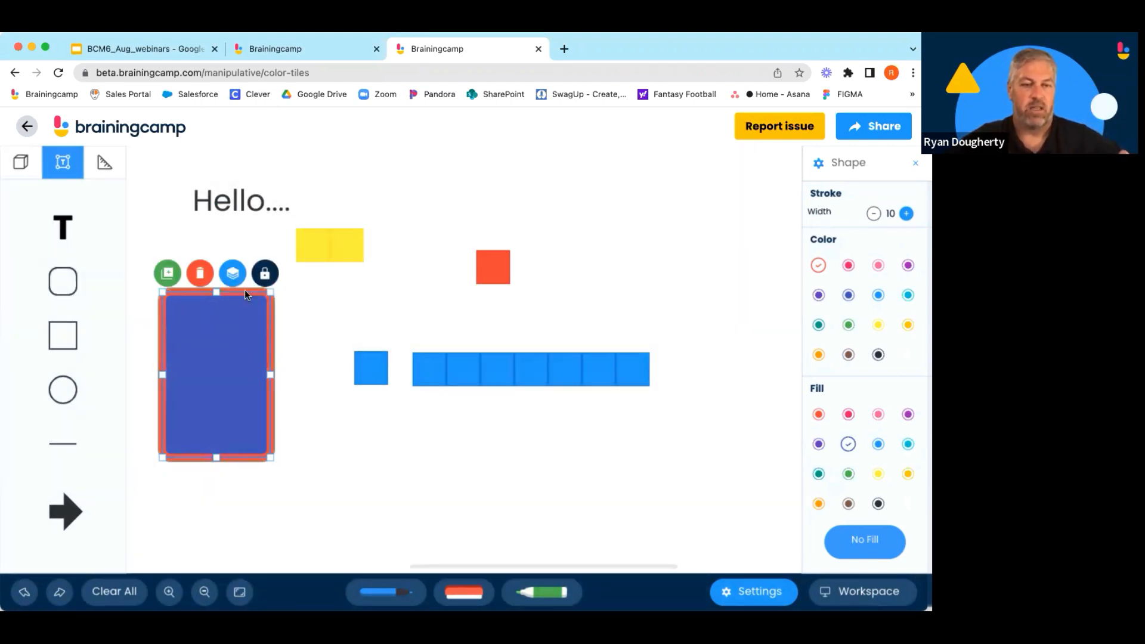
drag(205, 396, 217, 264)
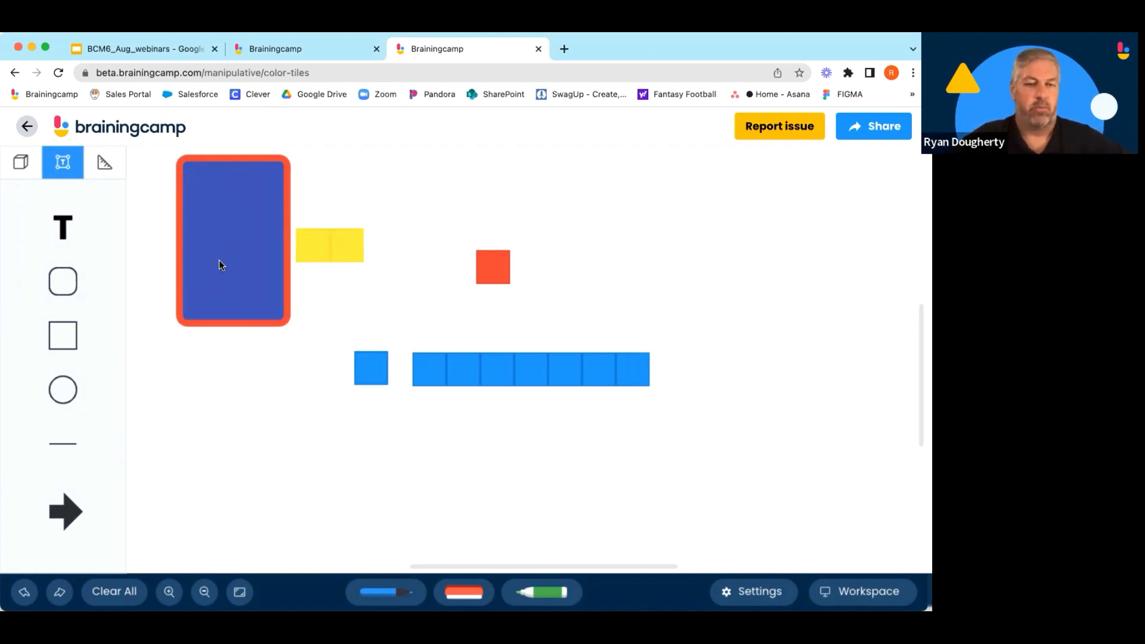
drag(285, 311, 387, 320)
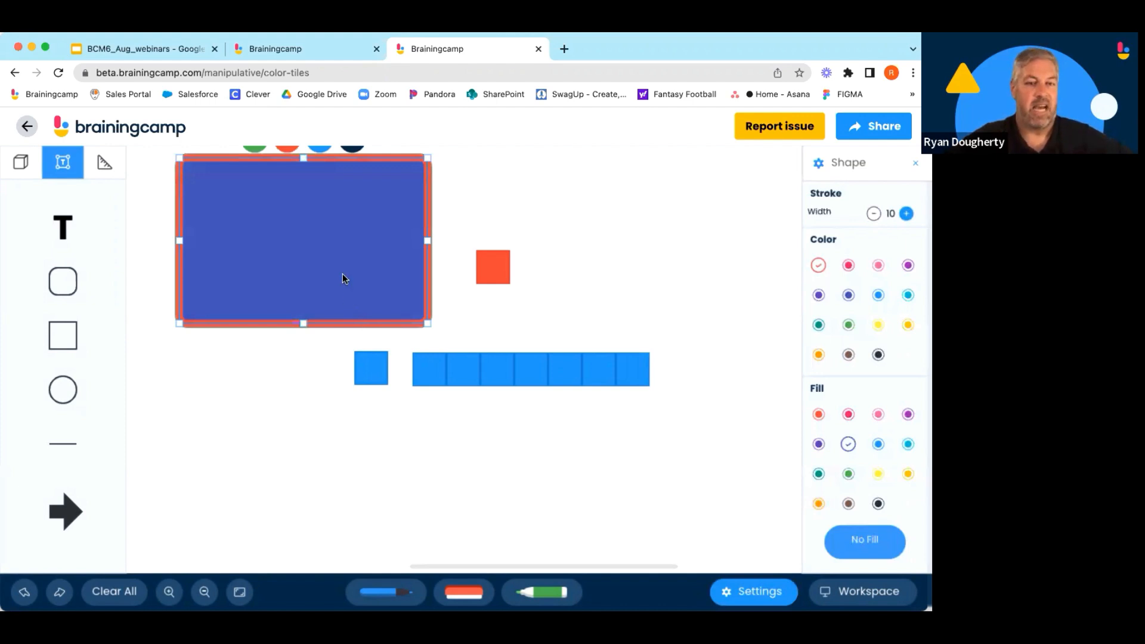
drag(342, 276, 347, 317)
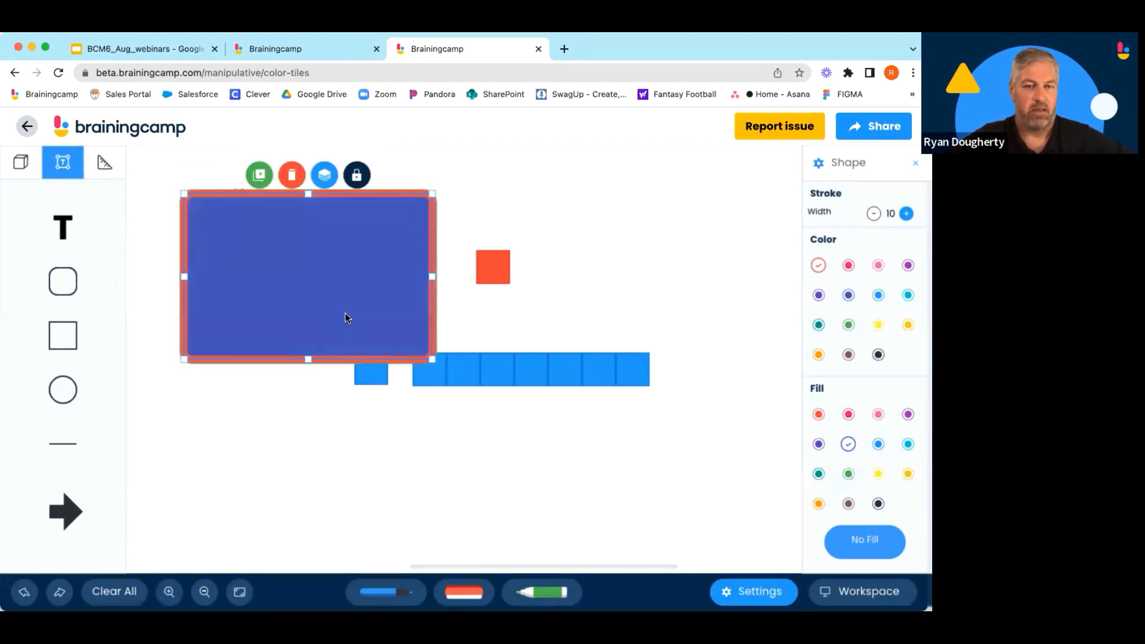
Send the rectangle to the back behind the text and yellow tiles.
click(326, 176)
click(326, 215)
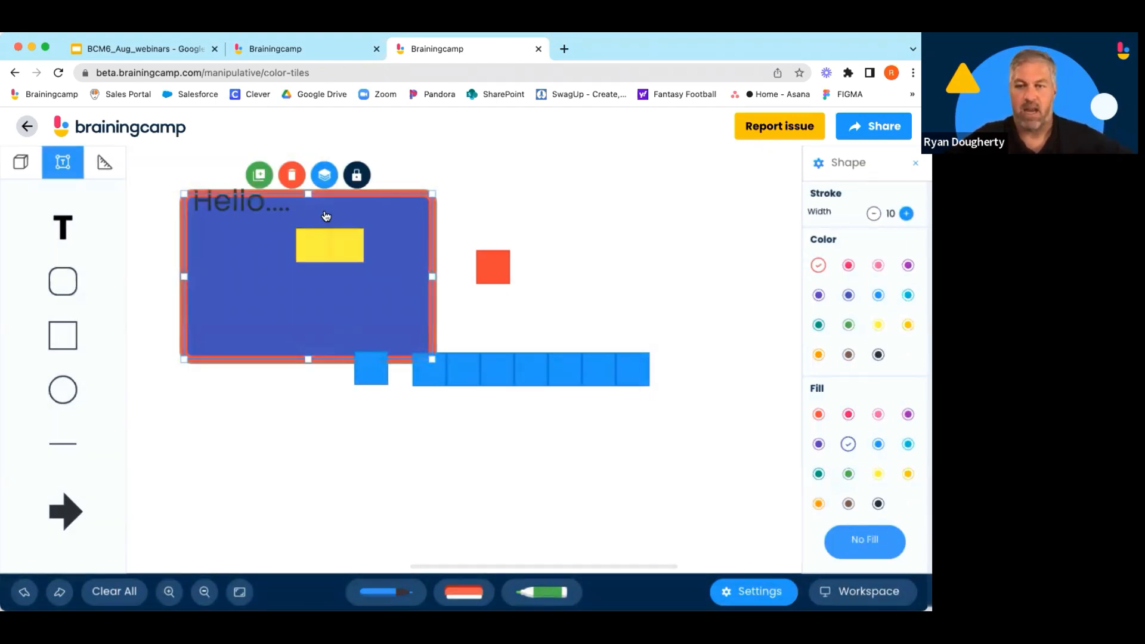
click(371, 500)
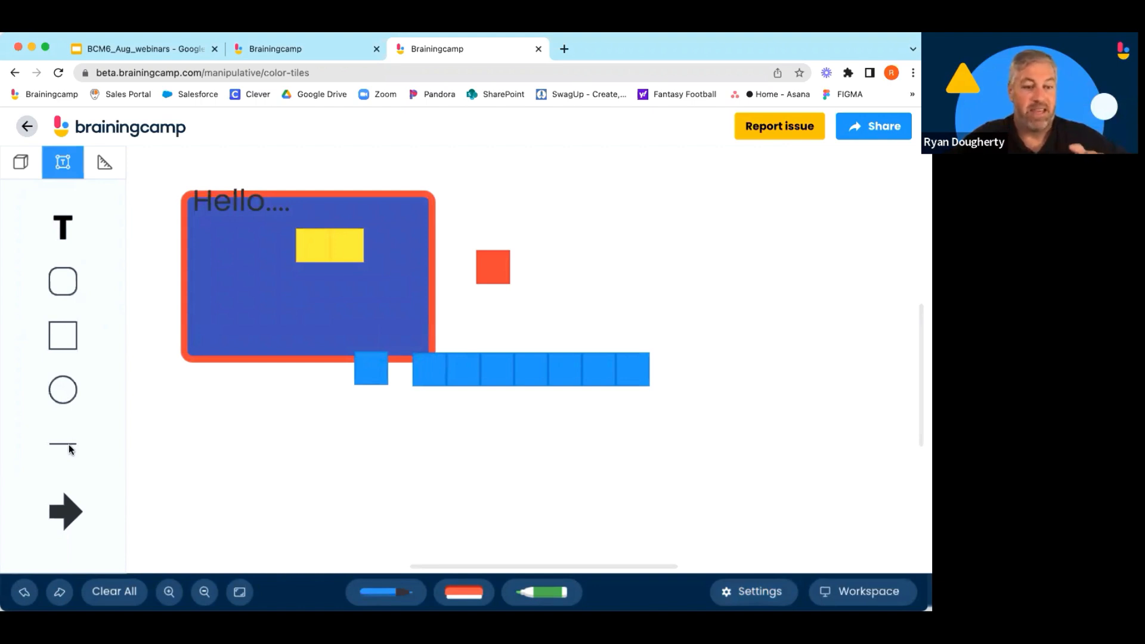
Draw a long horizontal line below the tiles.
drag(69, 444, 233, 472)
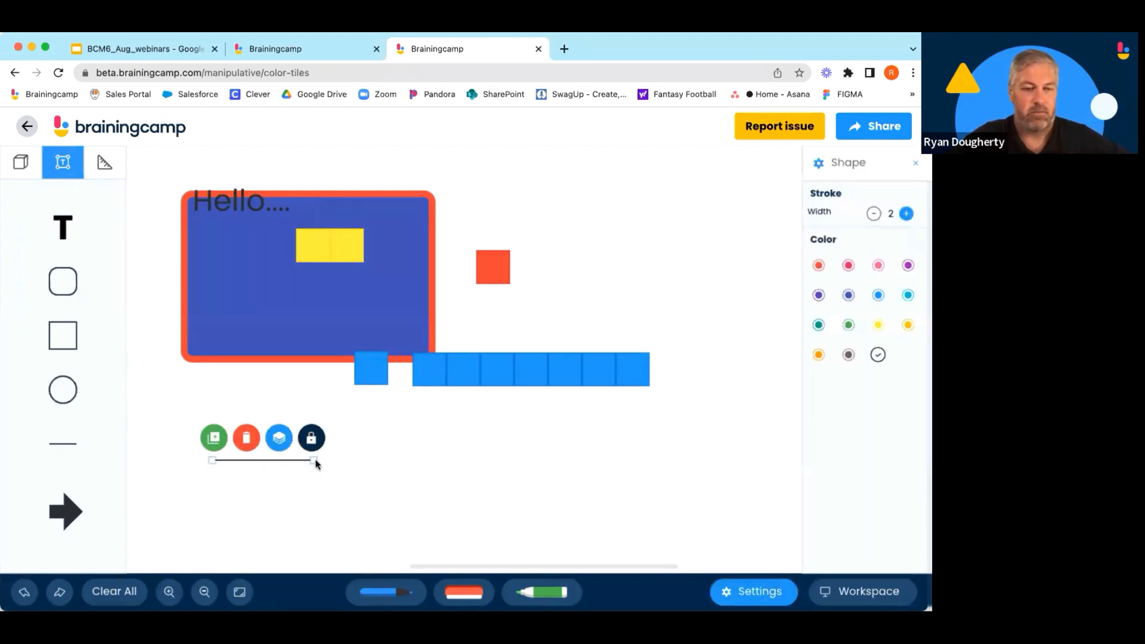
drag(316, 461, 520, 462)
Place an arrow below the line and lock it.
drag(55, 517, 274, 520)
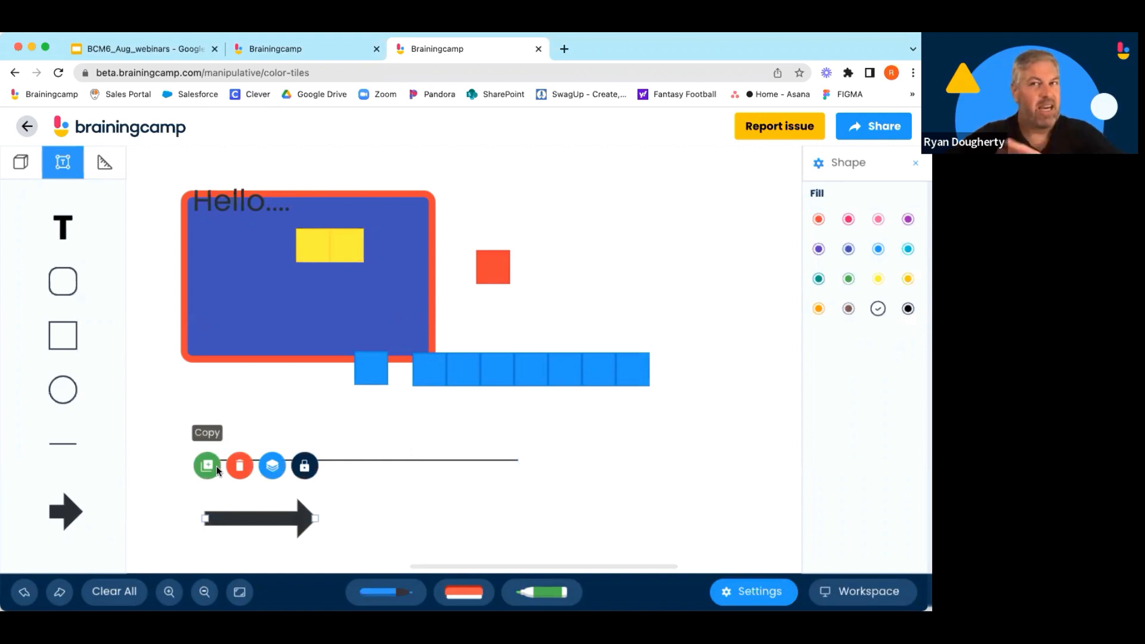
click(310, 467)
Clear all objects from the workspace.
click(502, 274)
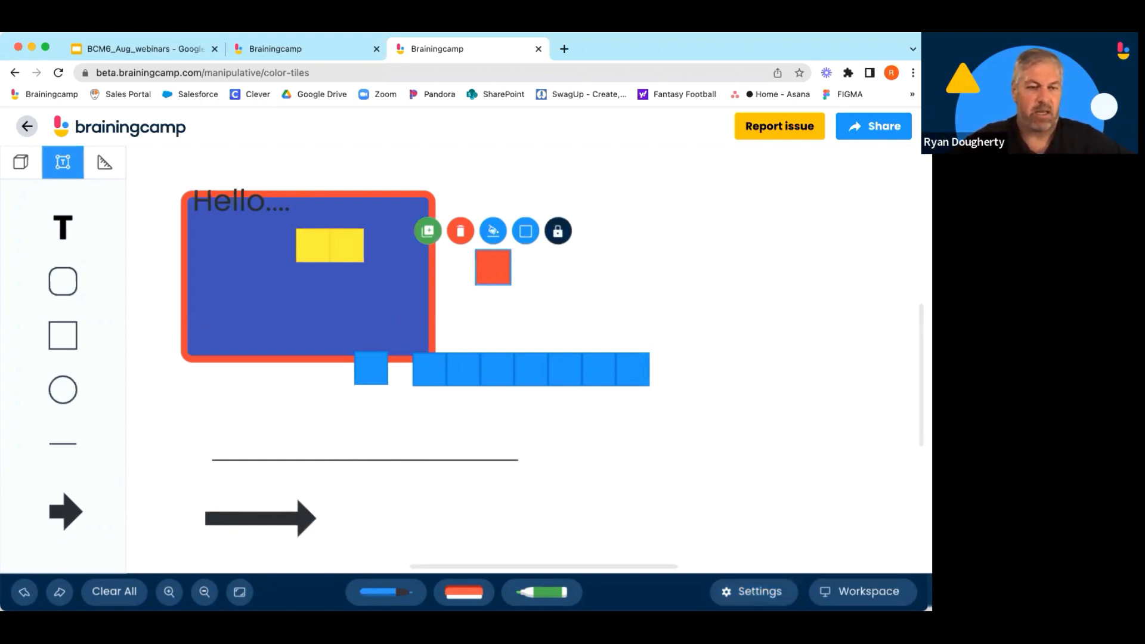
click(114, 592)
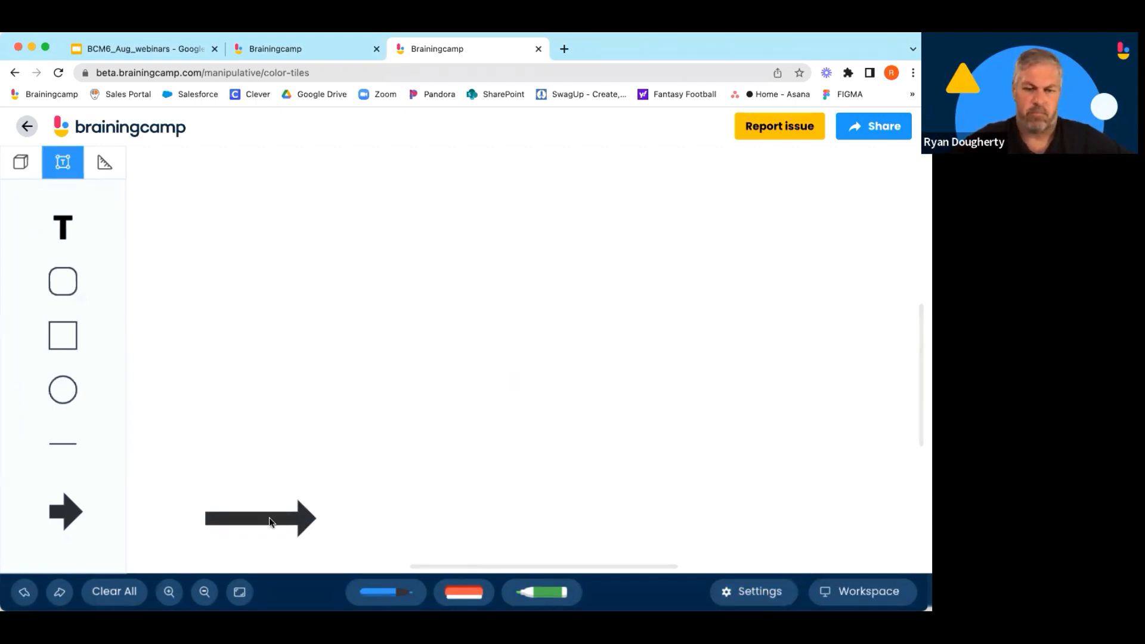
Unlock the arrow and delete it.
click(269, 517)
click(272, 468)
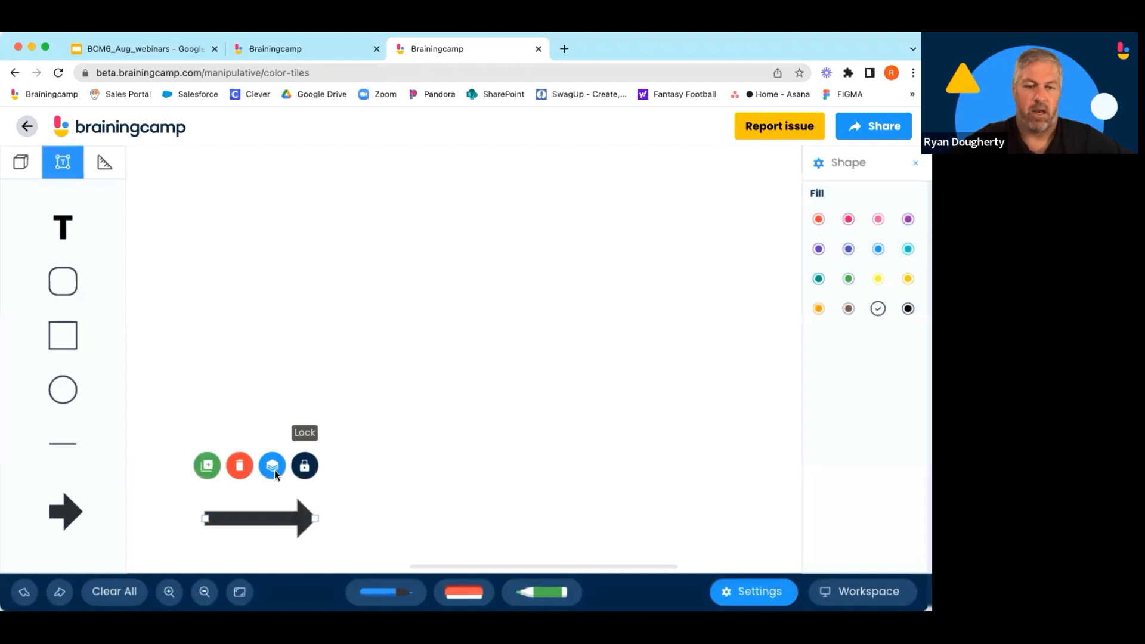
click(240, 465)
Place a row of six yellow tiles on the workspace.
click(34, 169)
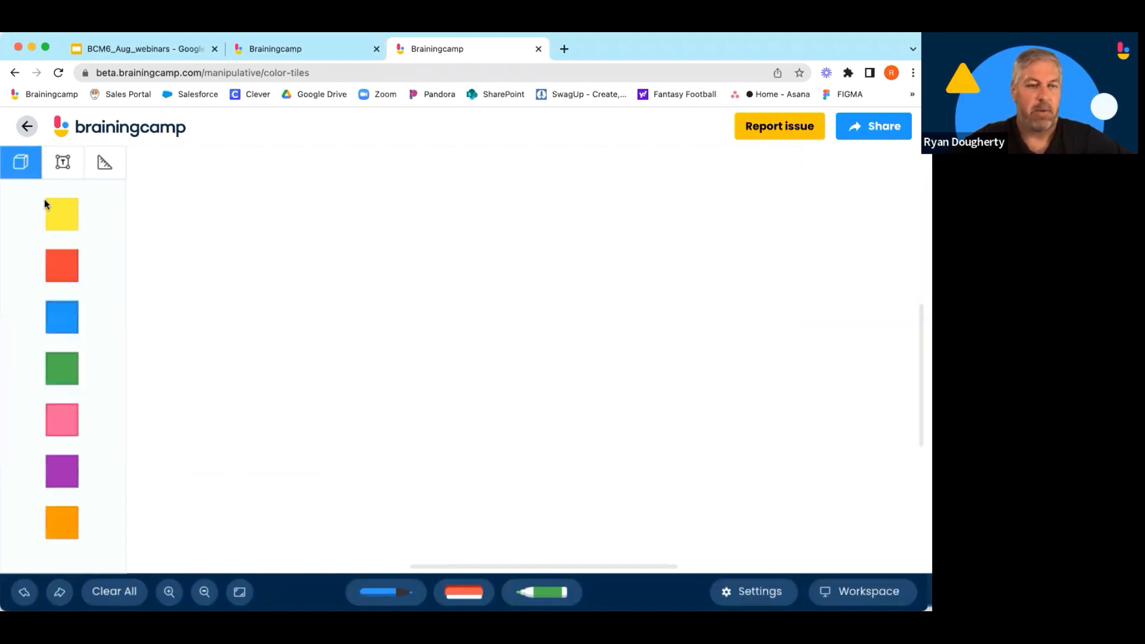
drag(48, 206, 312, 274)
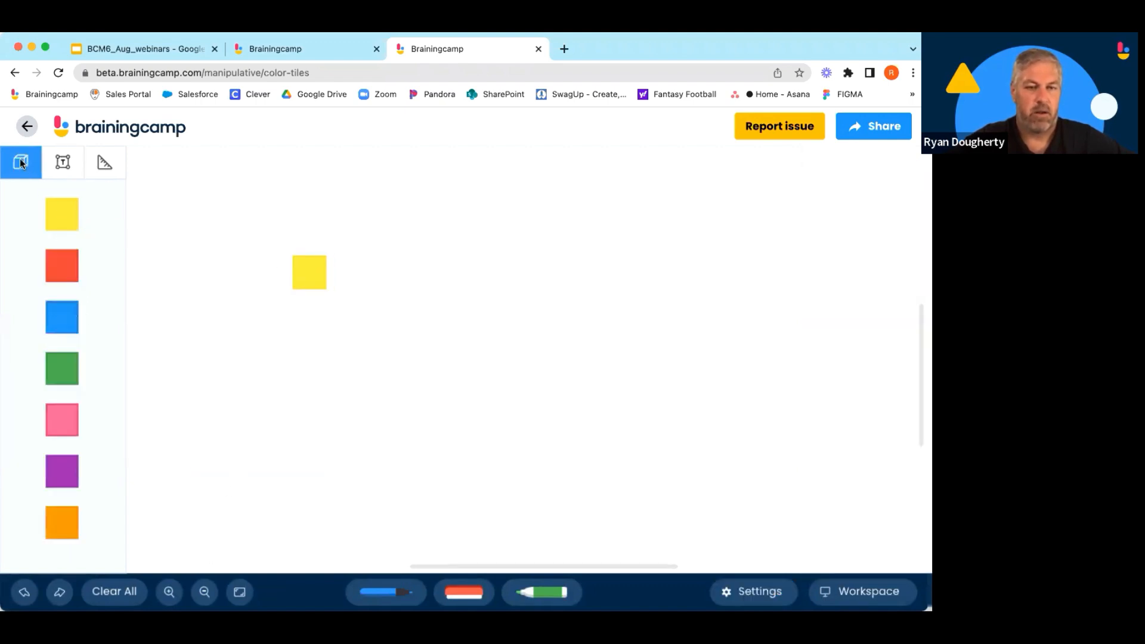
click(59, 211)
click(59, 212)
click(60, 211)
click(60, 211)
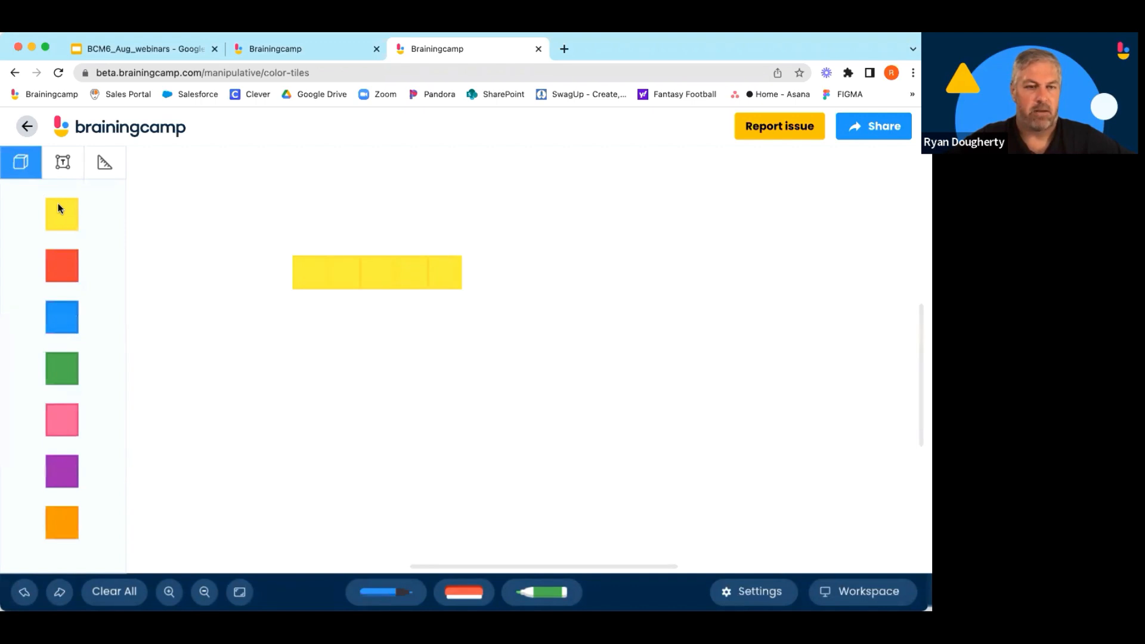
click(60, 211)
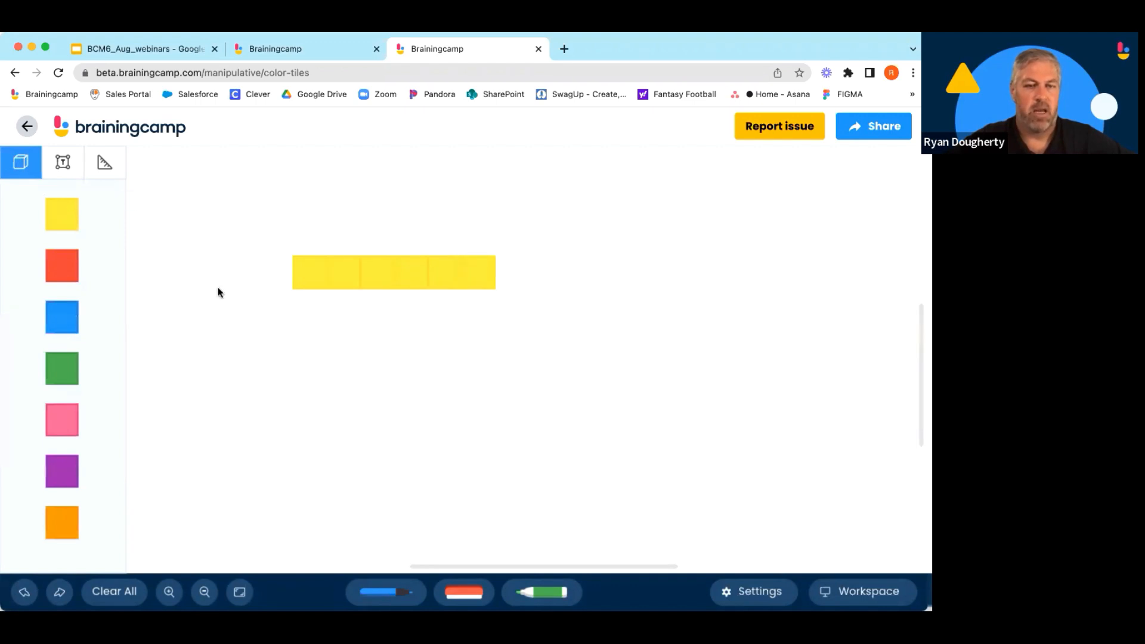
Add a five frame above the yellow tiles.
click(55, 164)
click(99, 164)
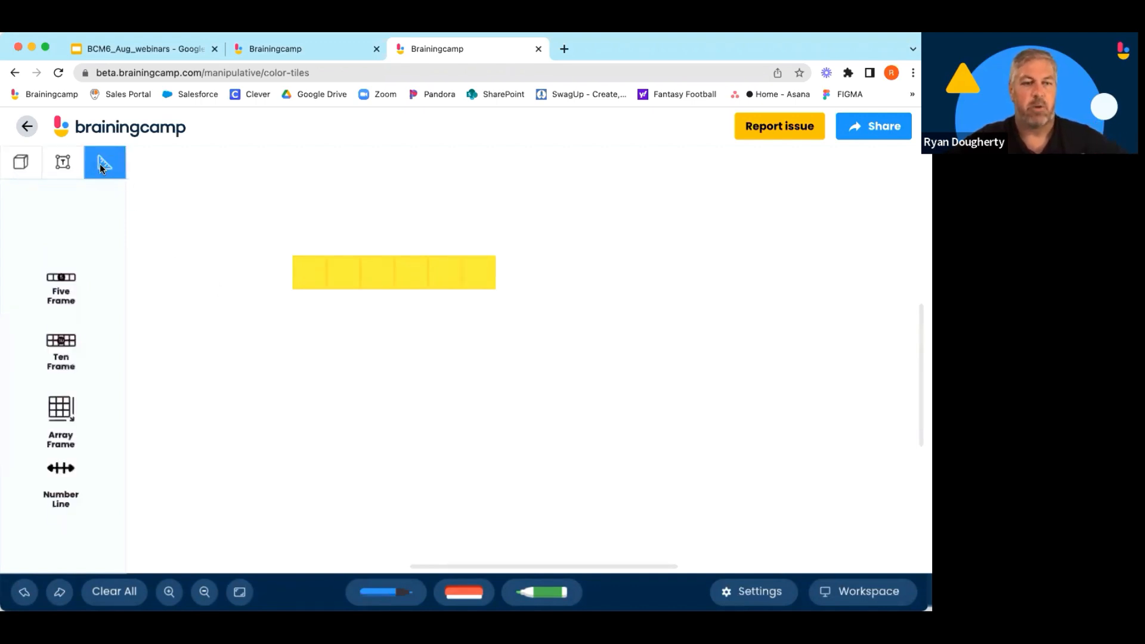
click(61, 280)
drag(171, 235, 170, 188)
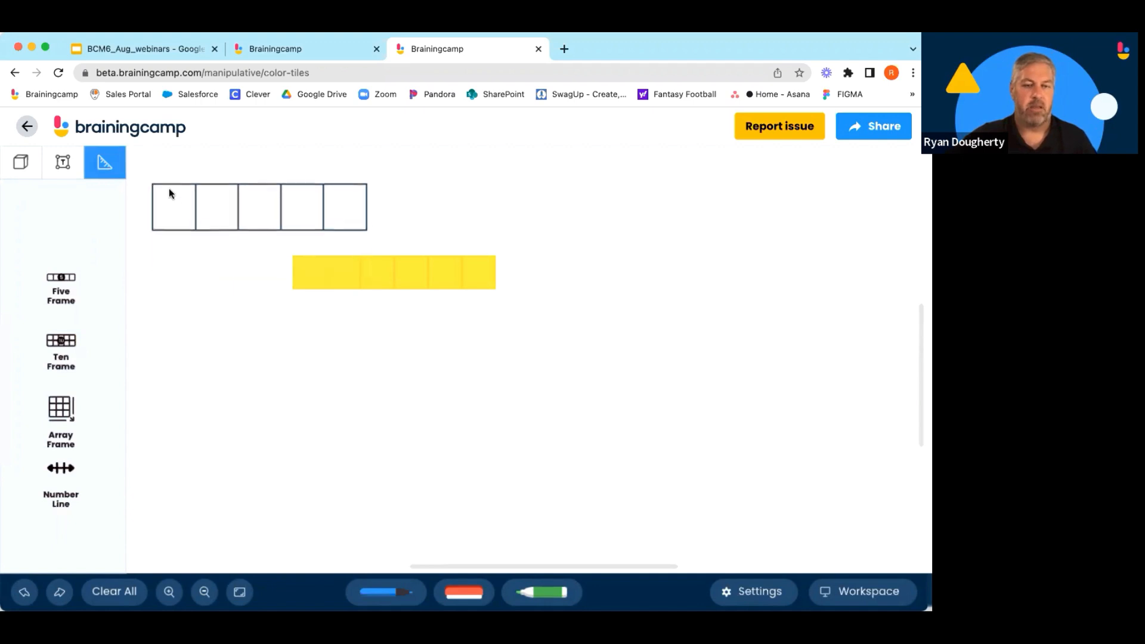
Add a ten frame to the right and delete it again.
drag(62, 341, 596, 181)
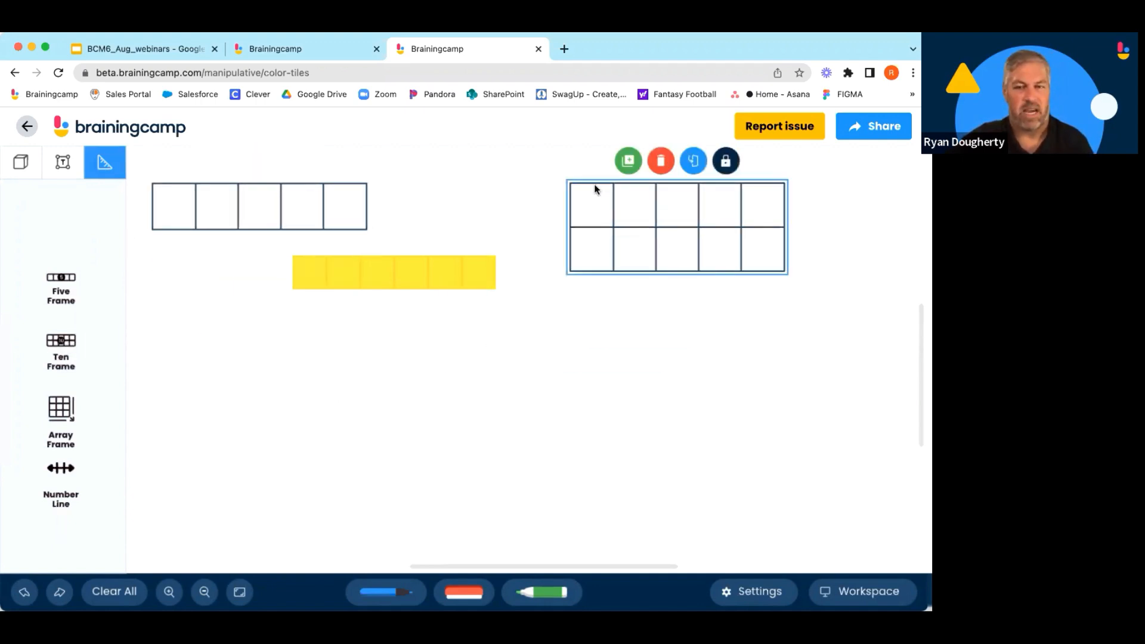
click(660, 161)
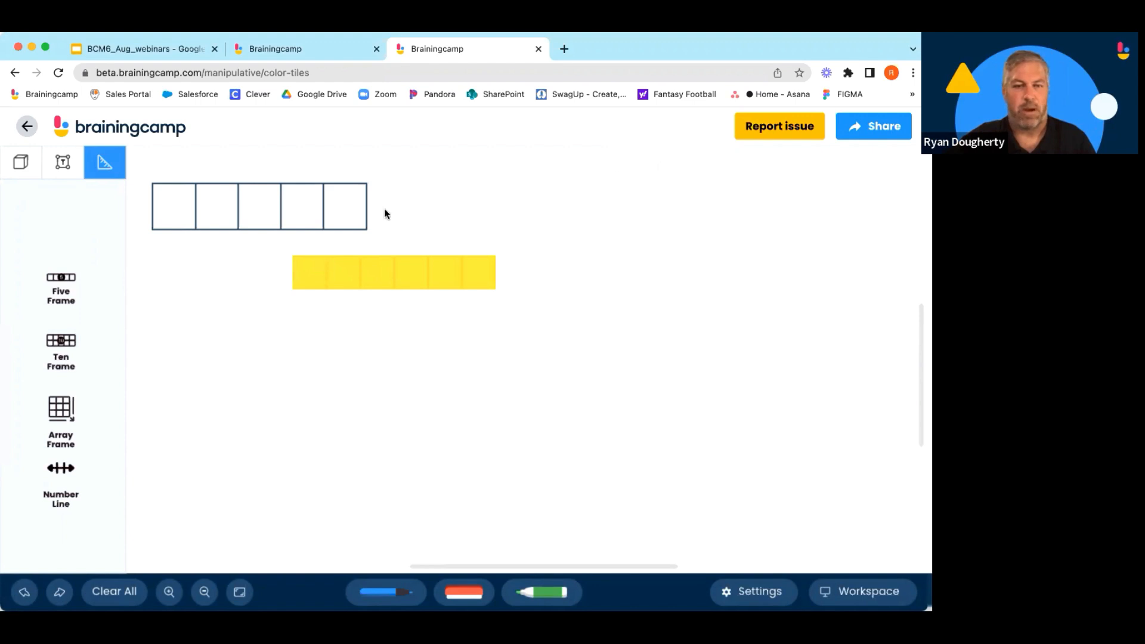
Move the five frame down next to the tiles and delete it.
drag(224, 185, 227, 222)
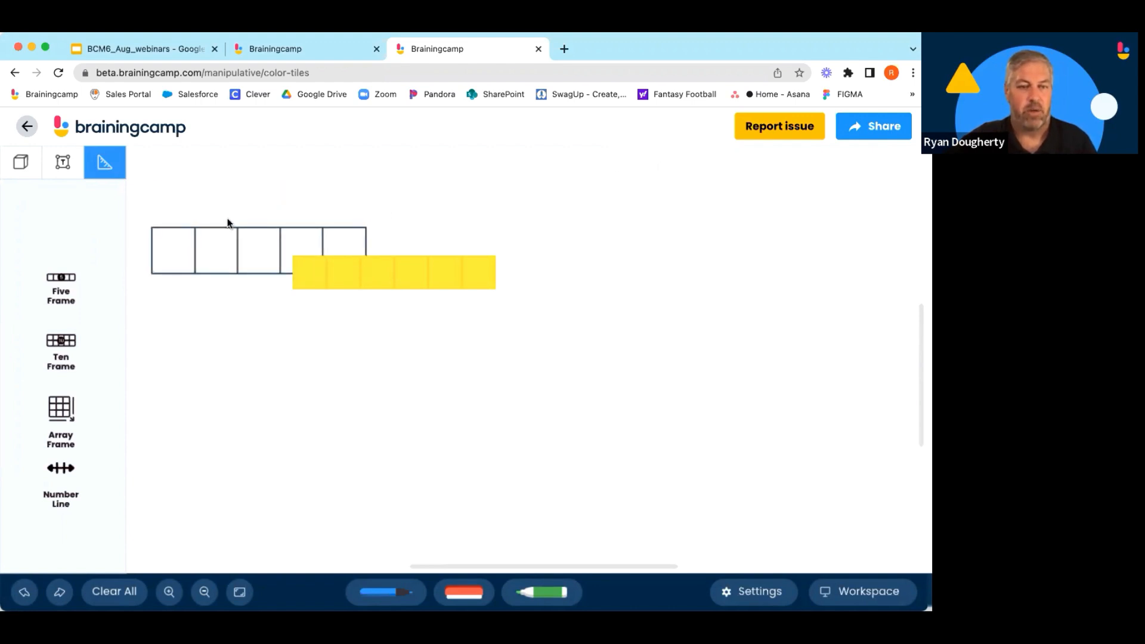
click(225, 229)
key(Delete)
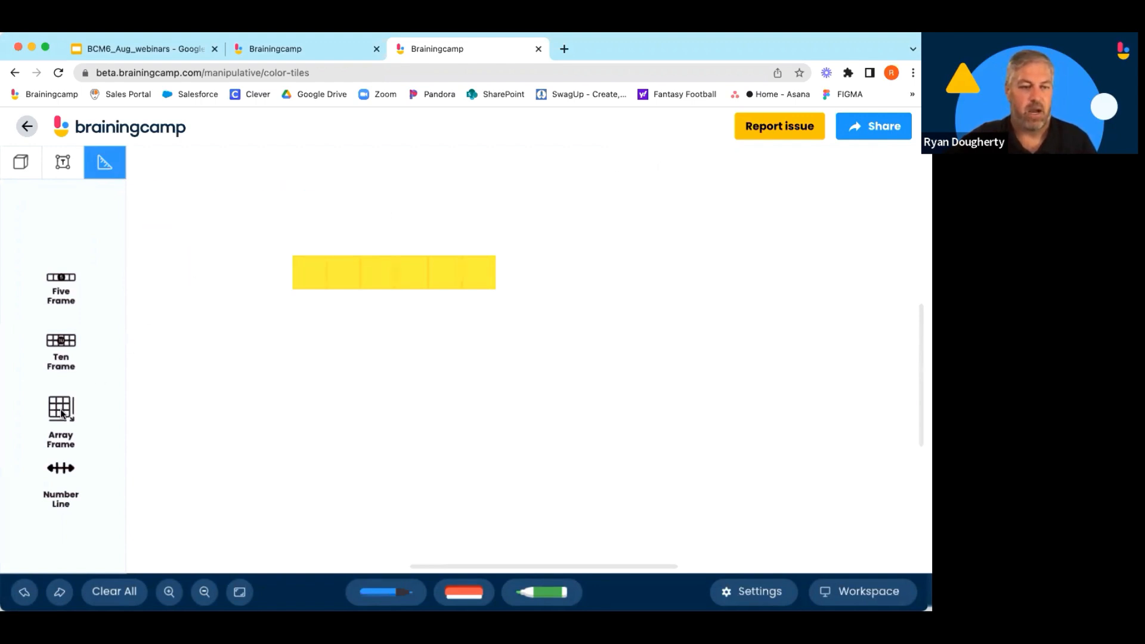
Place an array frame right of the yellow tiles and shift the tiles left.
drag(62, 411, 669, 299)
drag(445, 282, 264, 278)
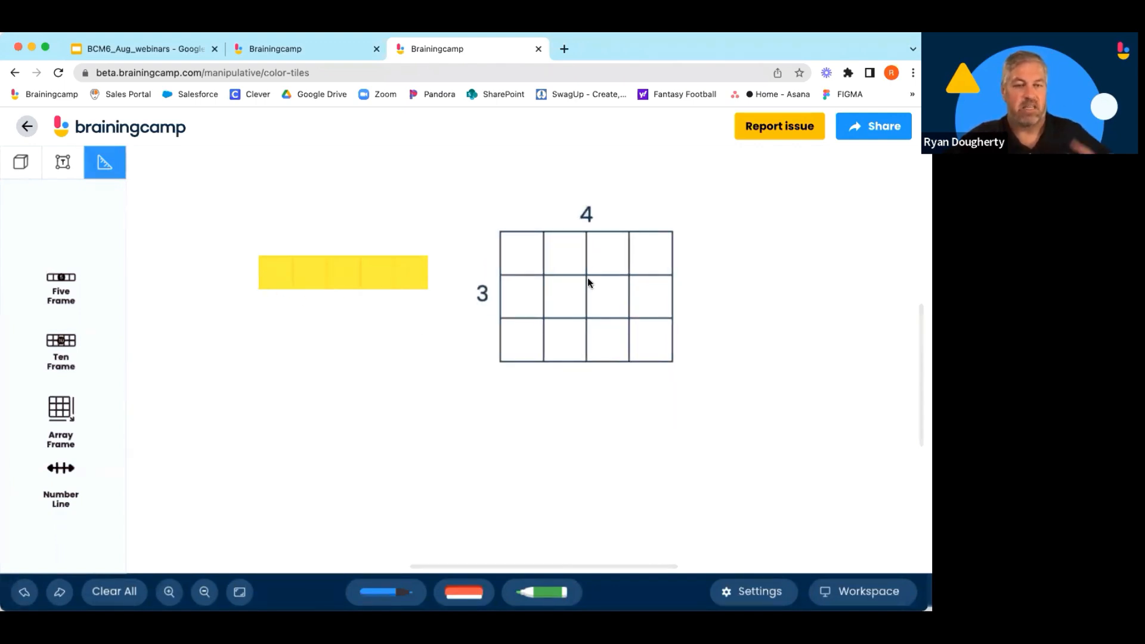
Resize the array frame to 5 rows by 8 columns.
click(588, 277)
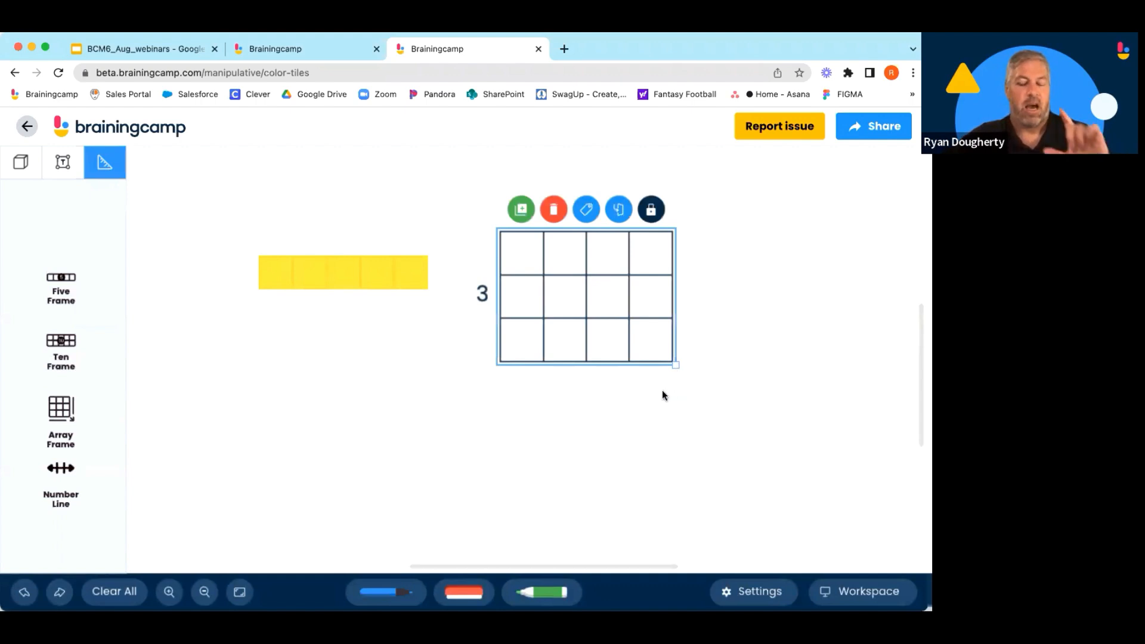
drag(677, 366, 846, 461)
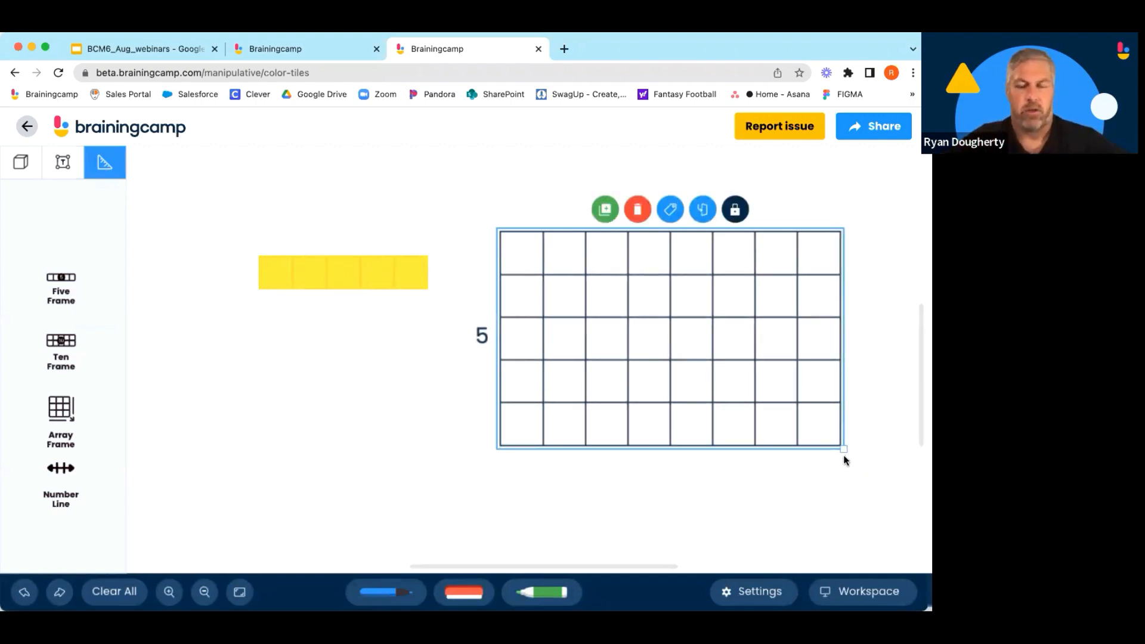
click(444, 412)
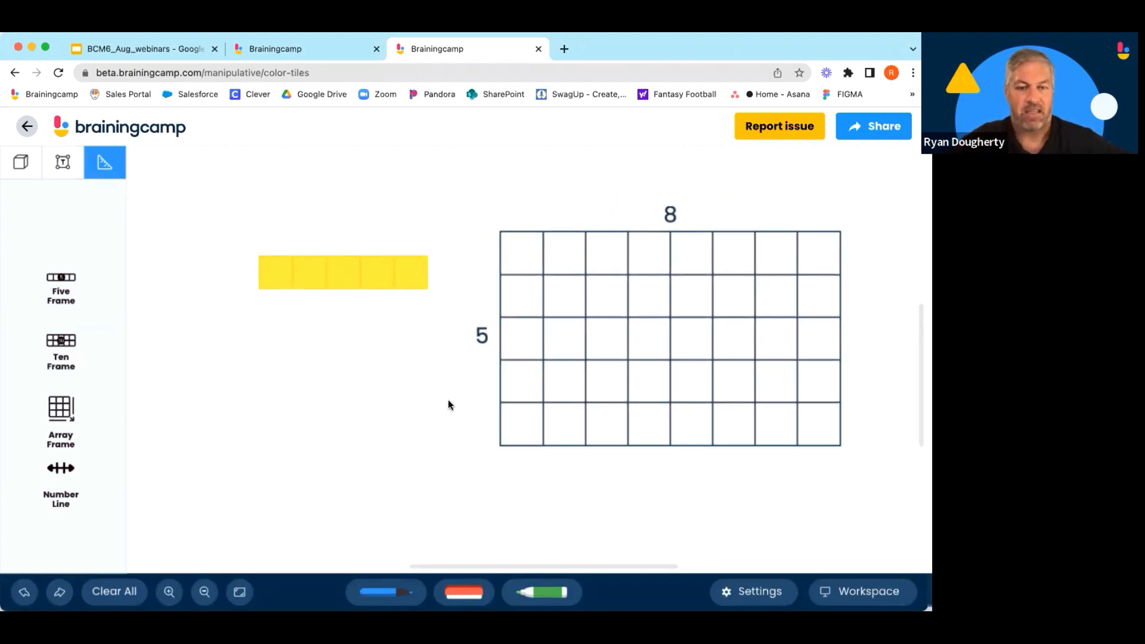
Try placing the yellow tiles into the array's top row, undo it, and slide the tiles slightly left.
drag(251, 257, 728, 327)
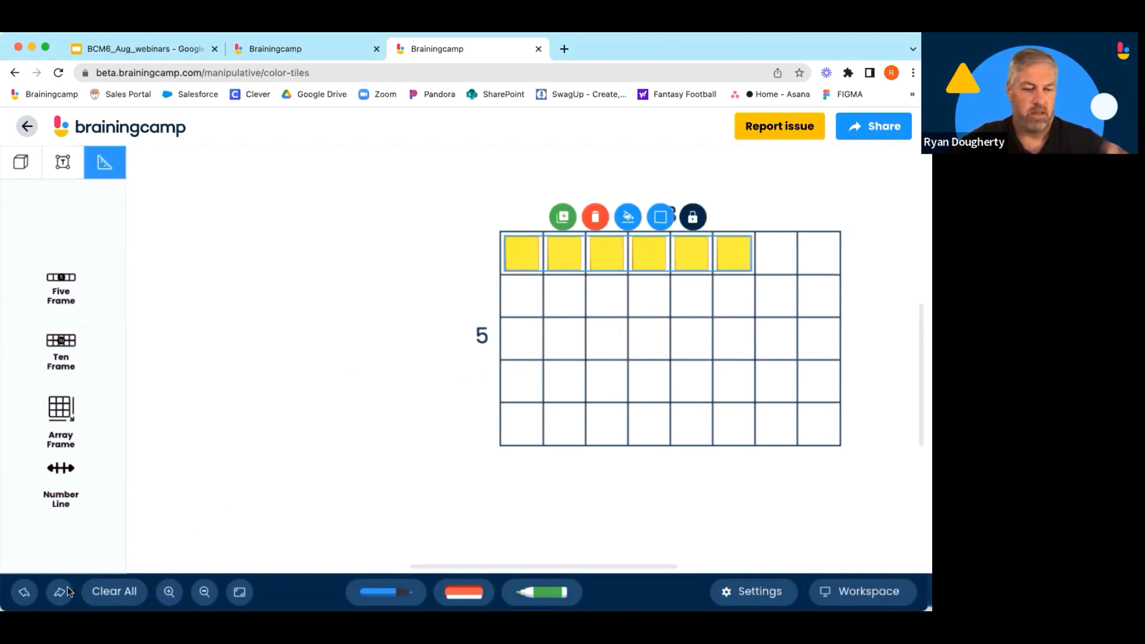
click(25, 592)
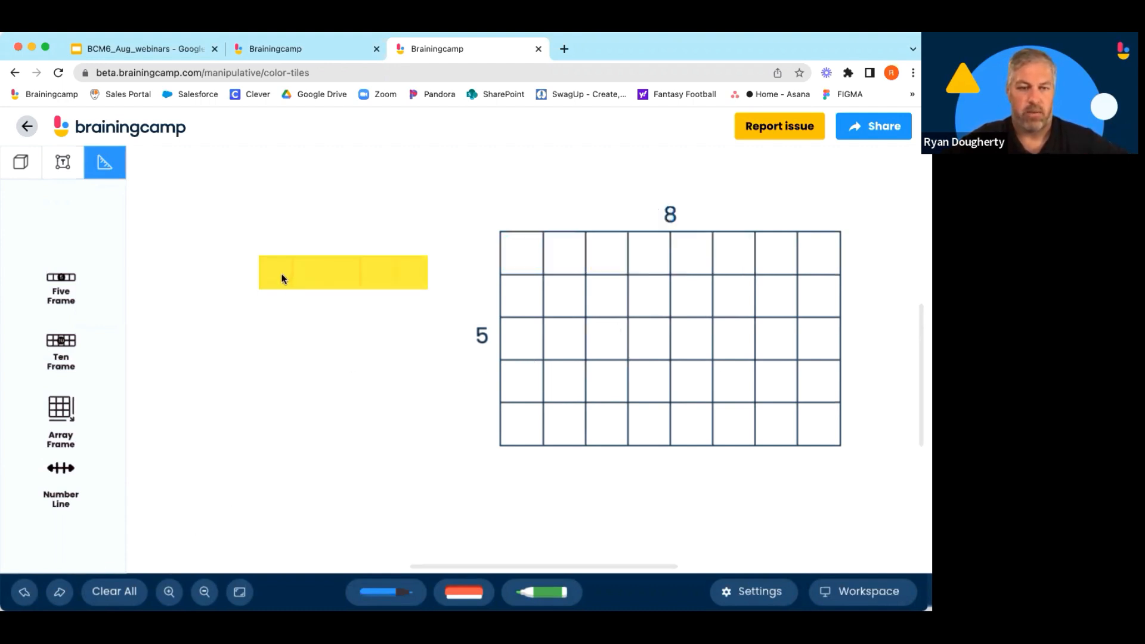
drag(281, 274, 259, 274)
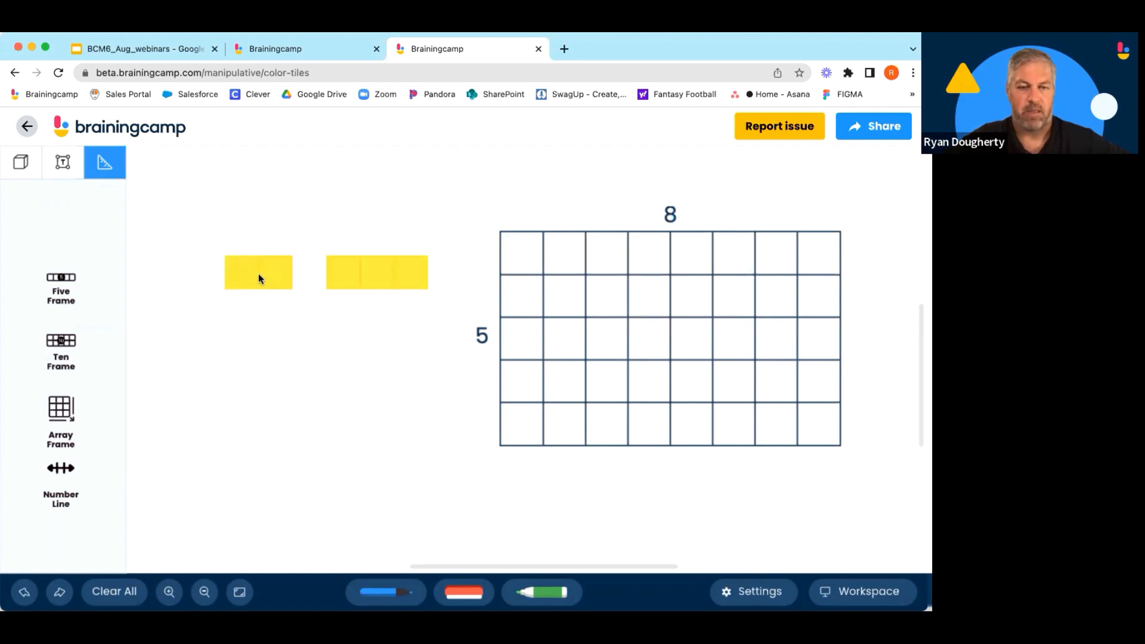
Narrow the array frame to 7 columns and hide its dimension labels.
click(527, 231)
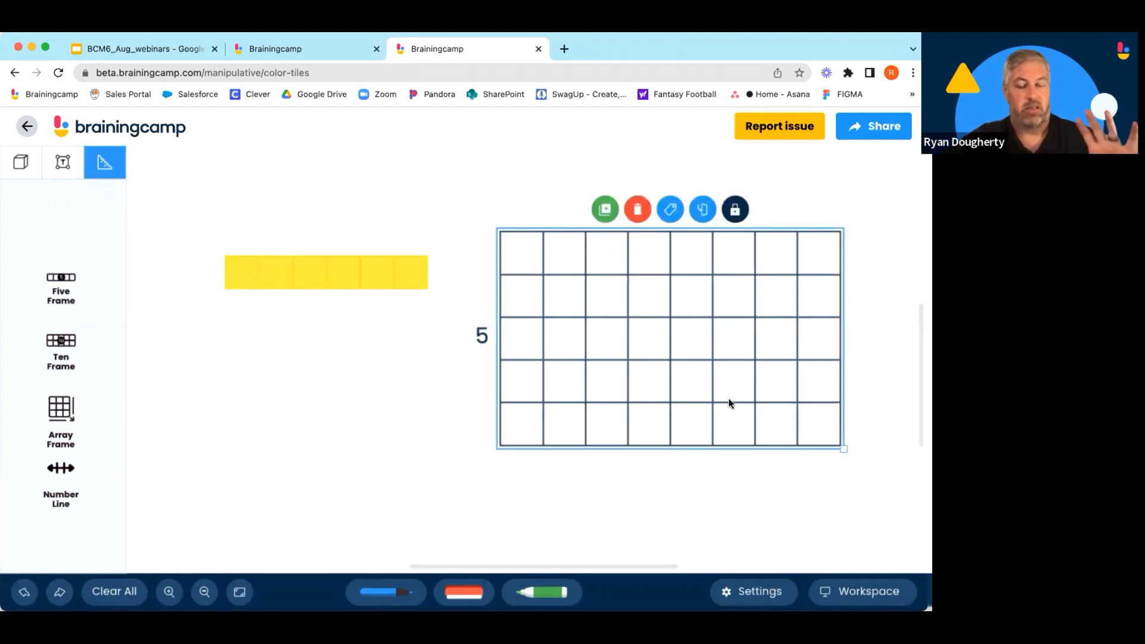
drag(843, 448, 746, 379)
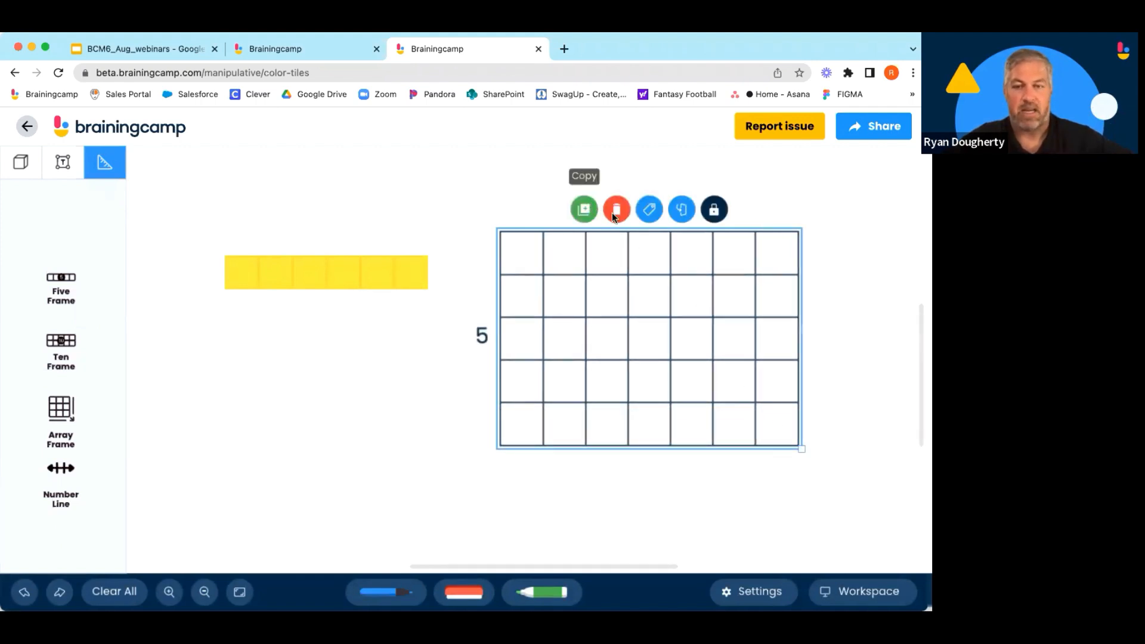
click(646, 212)
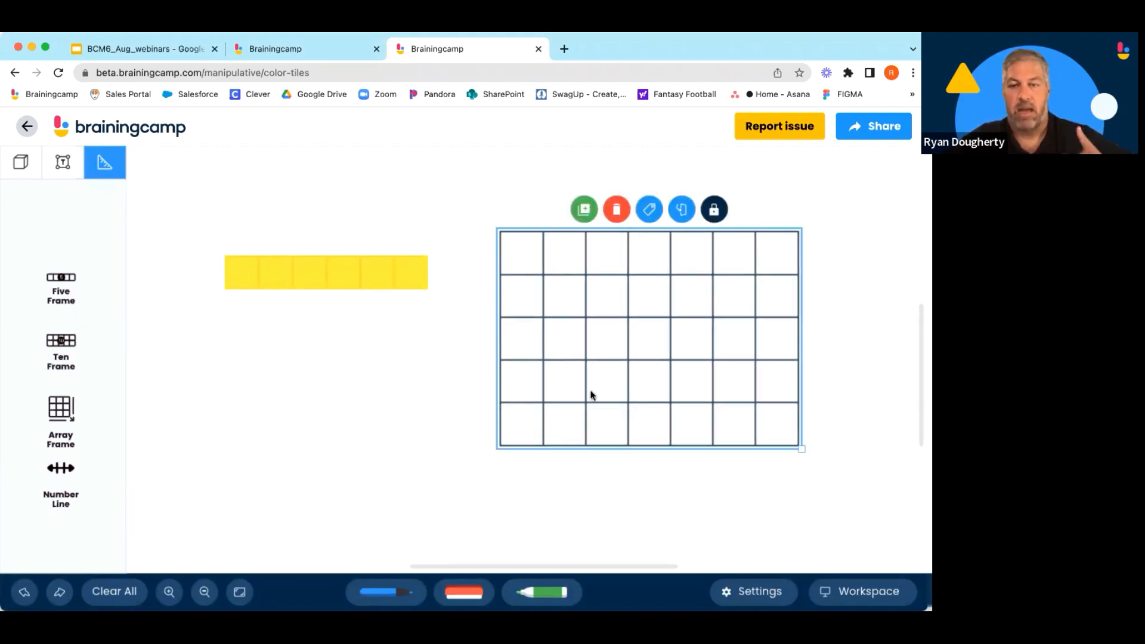
Turn the array frame's dimension labels back on.
click(649, 210)
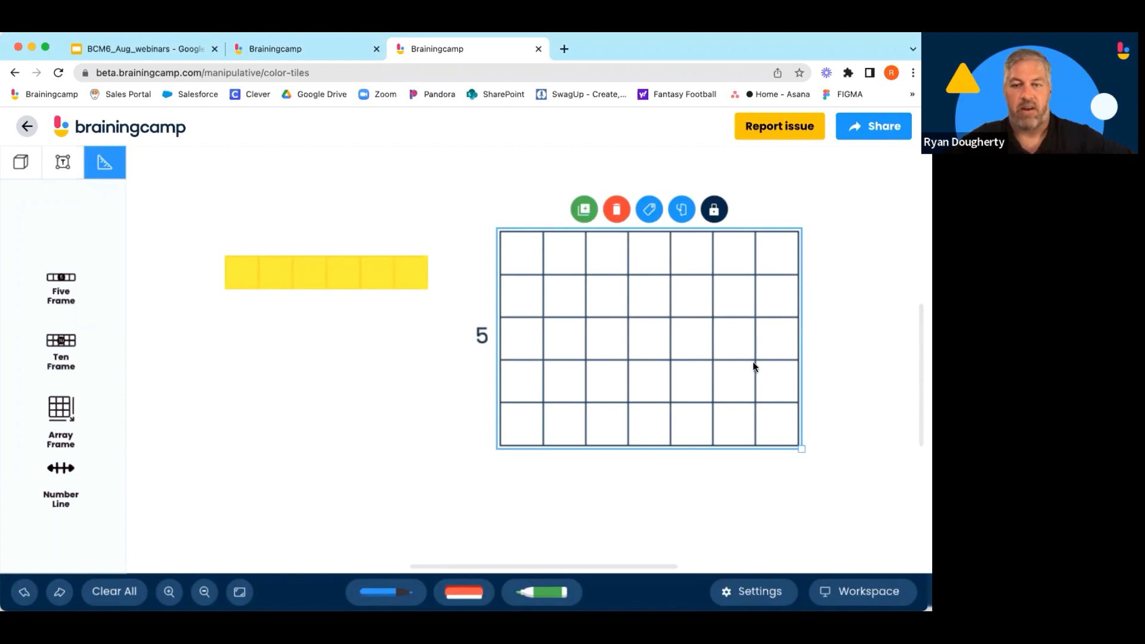
click(862, 325)
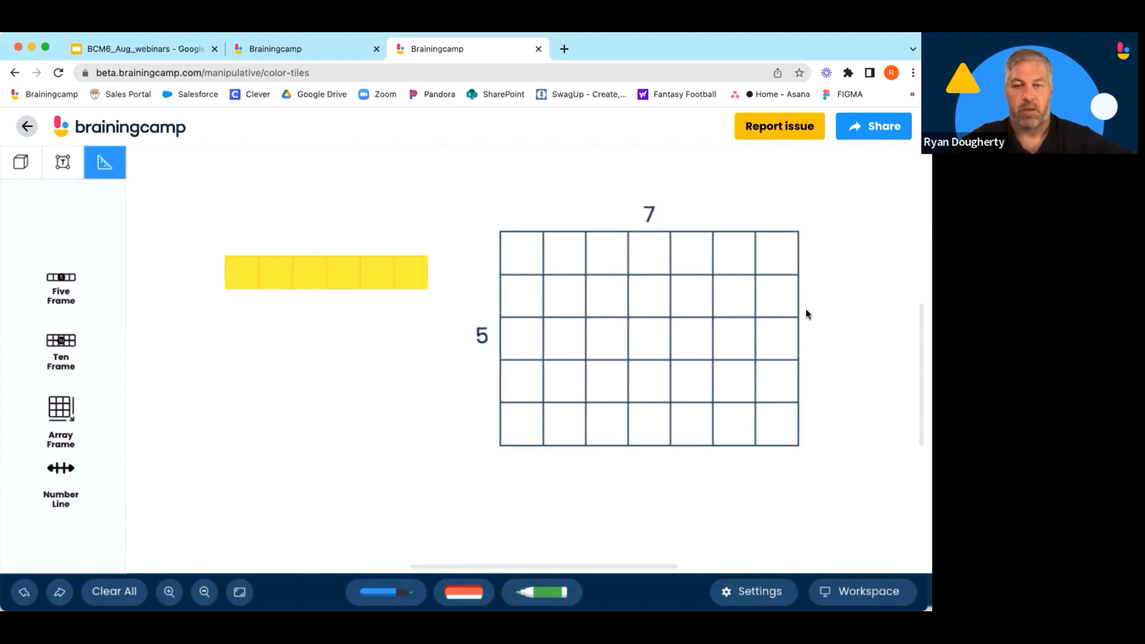
Rotate the array frame to 7 rows by 5 columns, then rotate it back to 5 by 7.
click(638, 233)
click(680, 212)
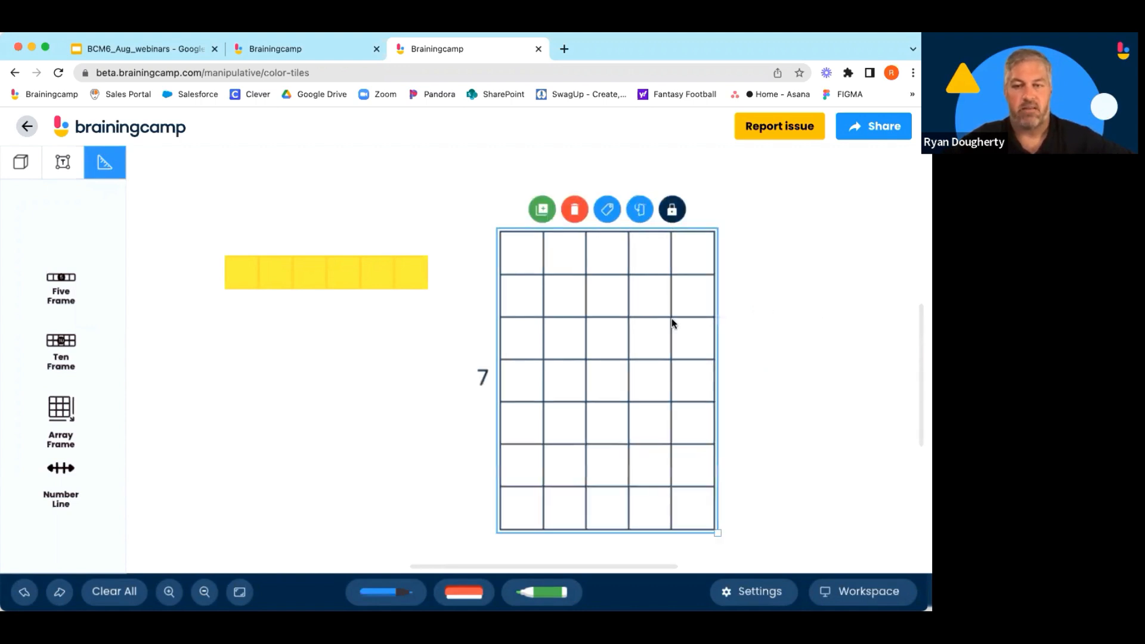
click(797, 352)
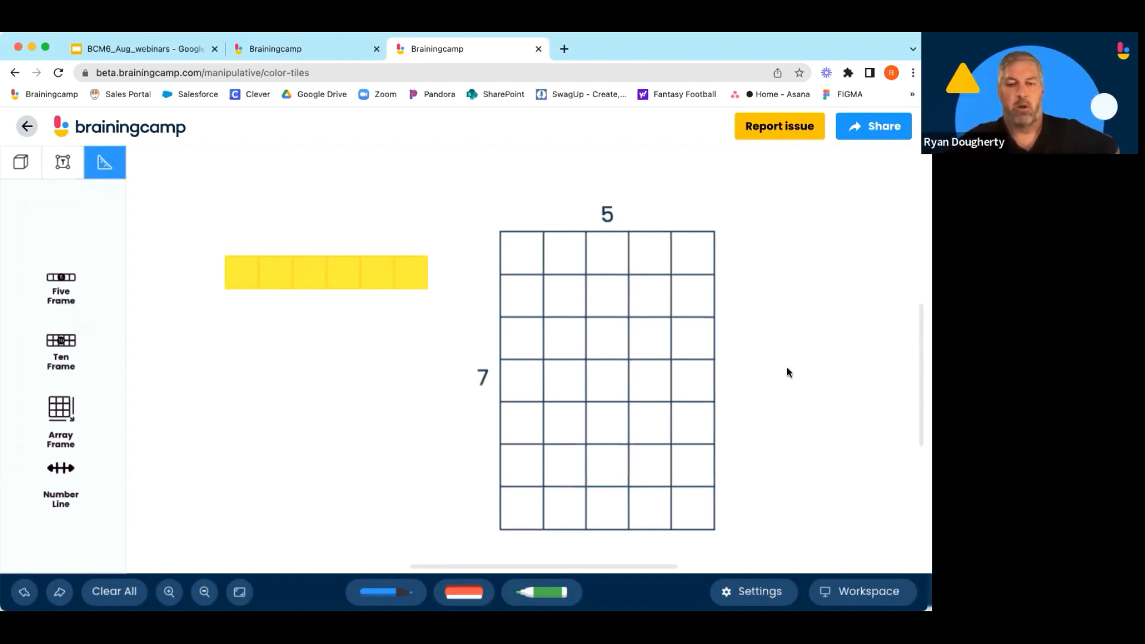
click(637, 234)
click(639, 215)
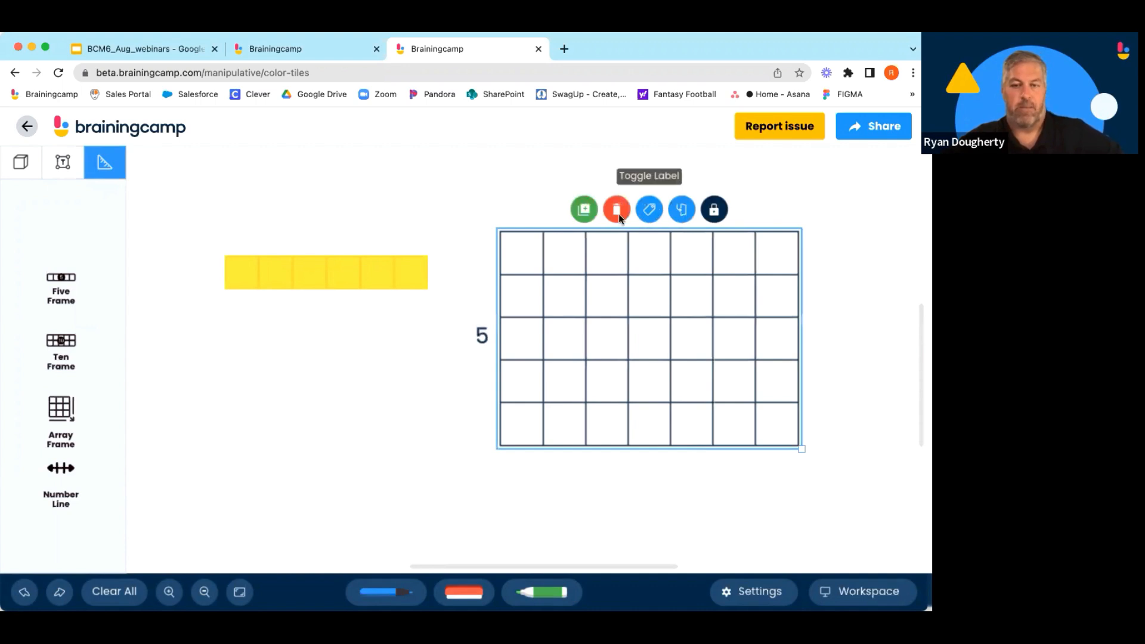
Duplicate the array frame, then remove the copy and delete the original array frame.
click(582, 214)
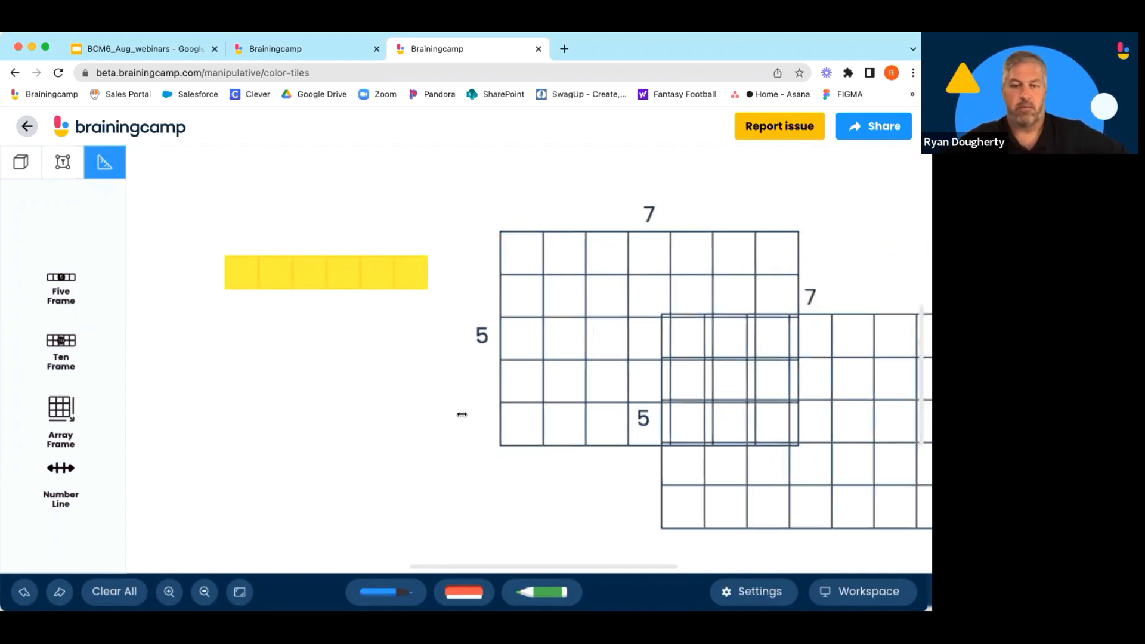
drag(462, 414, 404, 388)
click(352, 316)
click(307, 314)
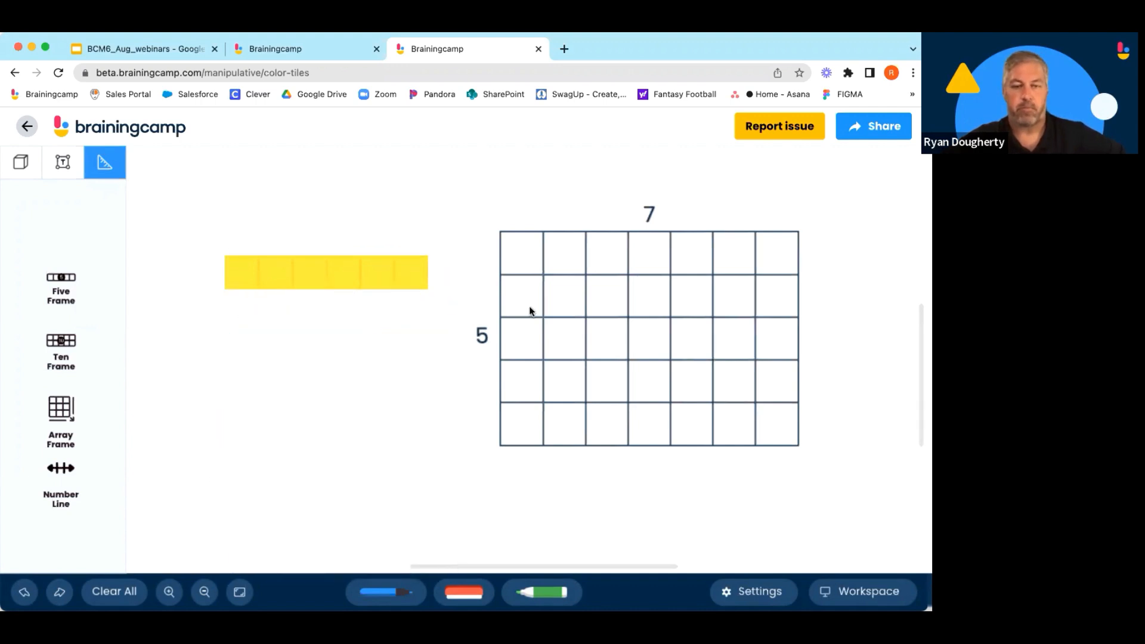
click(634, 231)
click(617, 209)
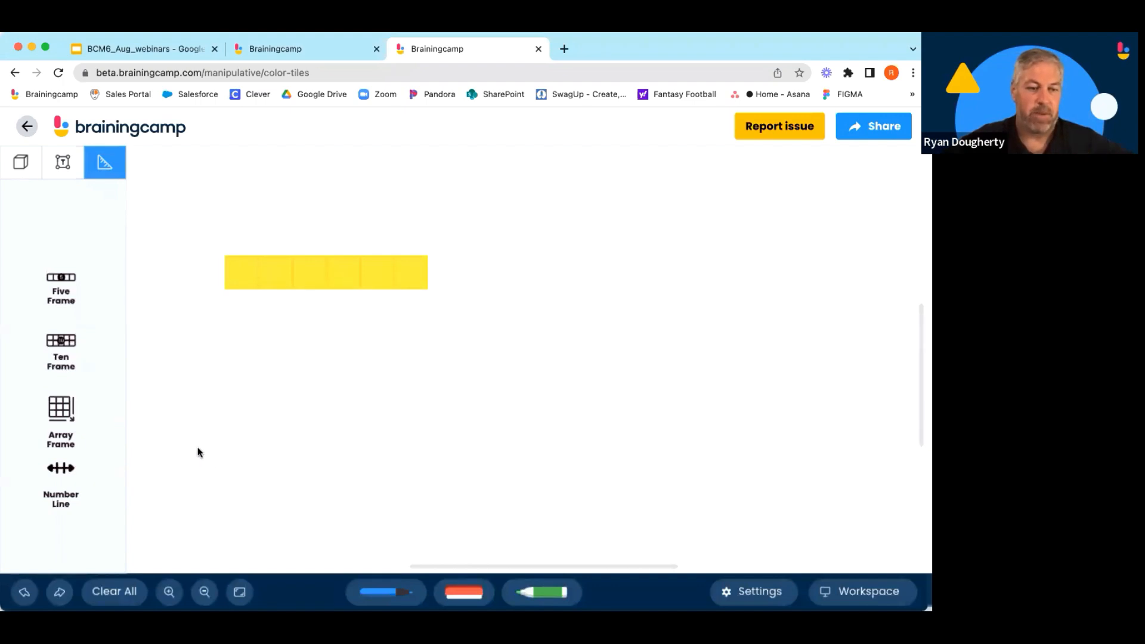
Place a number line on the canvas and move it up directly beneath the yellow tiles.
drag(62, 468, 225, 413)
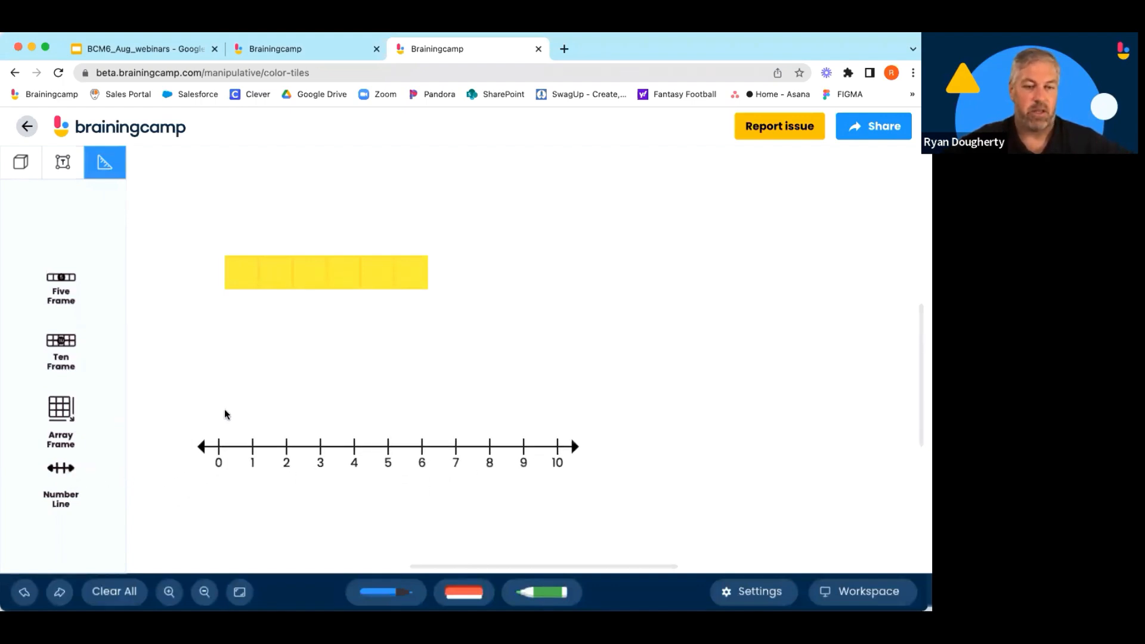
click(222, 397)
click(522, 526)
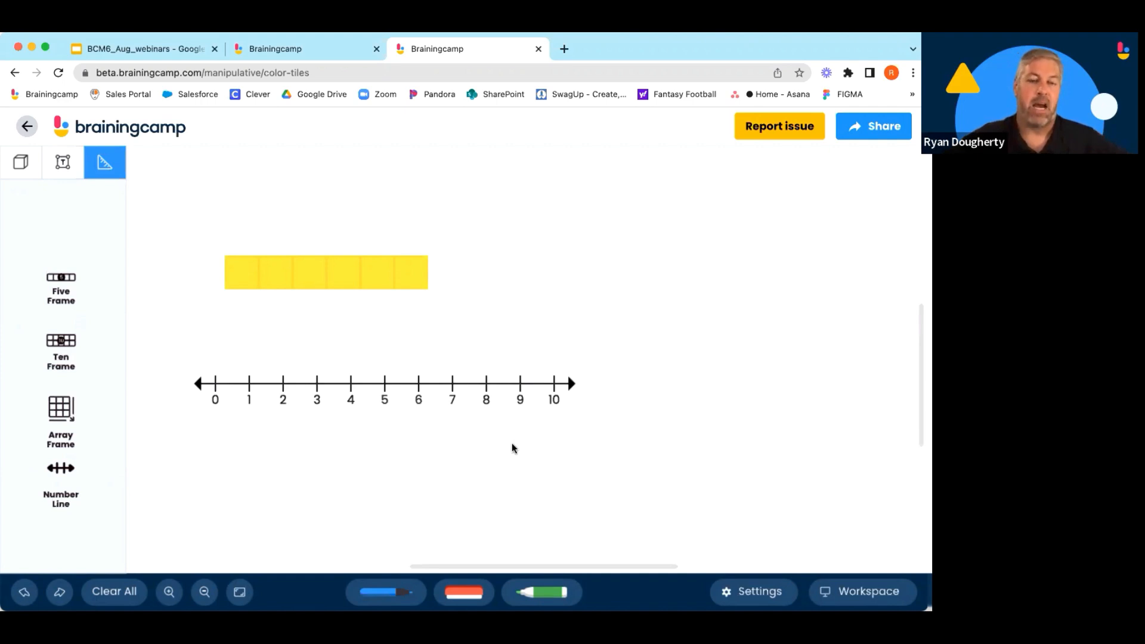
drag(487, 384, 500, 303)
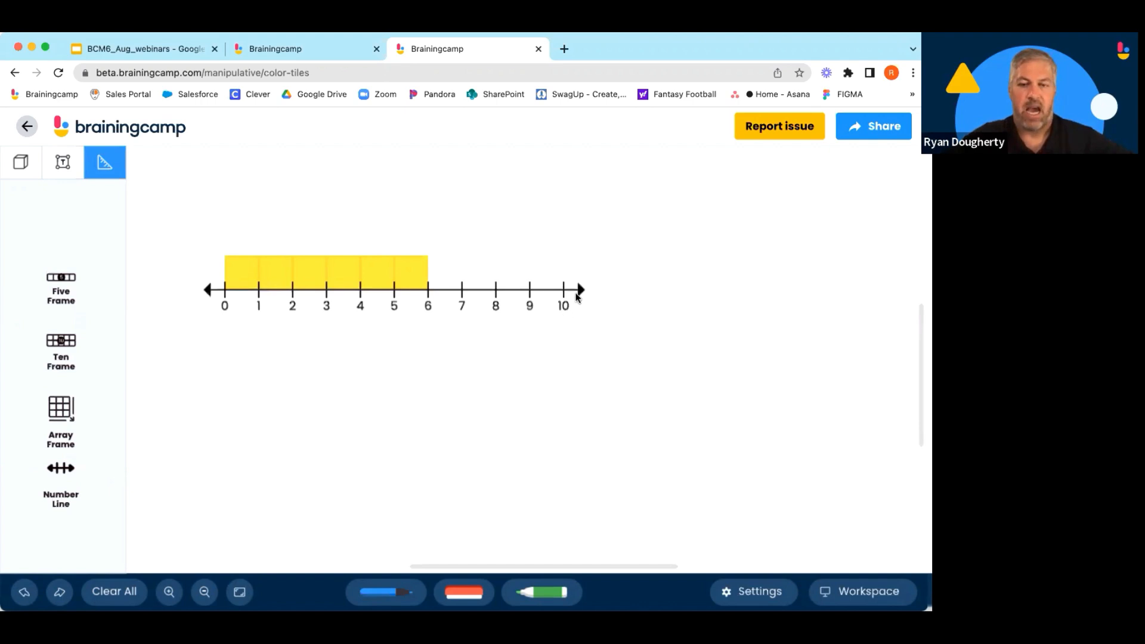
Set the number line's start value to 53.
click(579, 292)
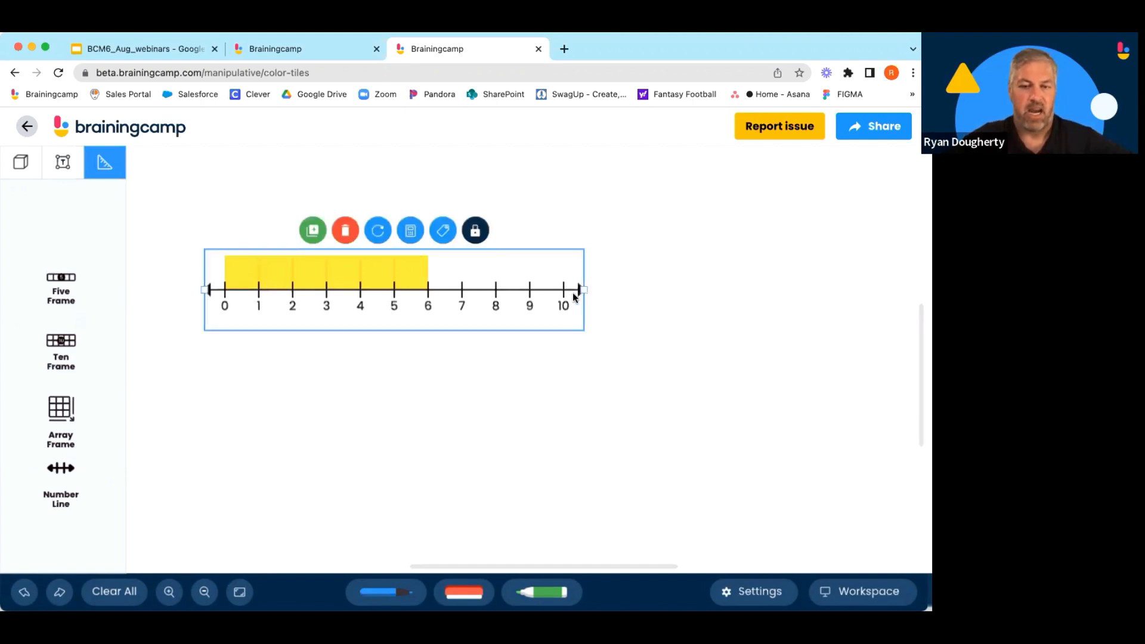
click(409, 231)
click(373, 284)
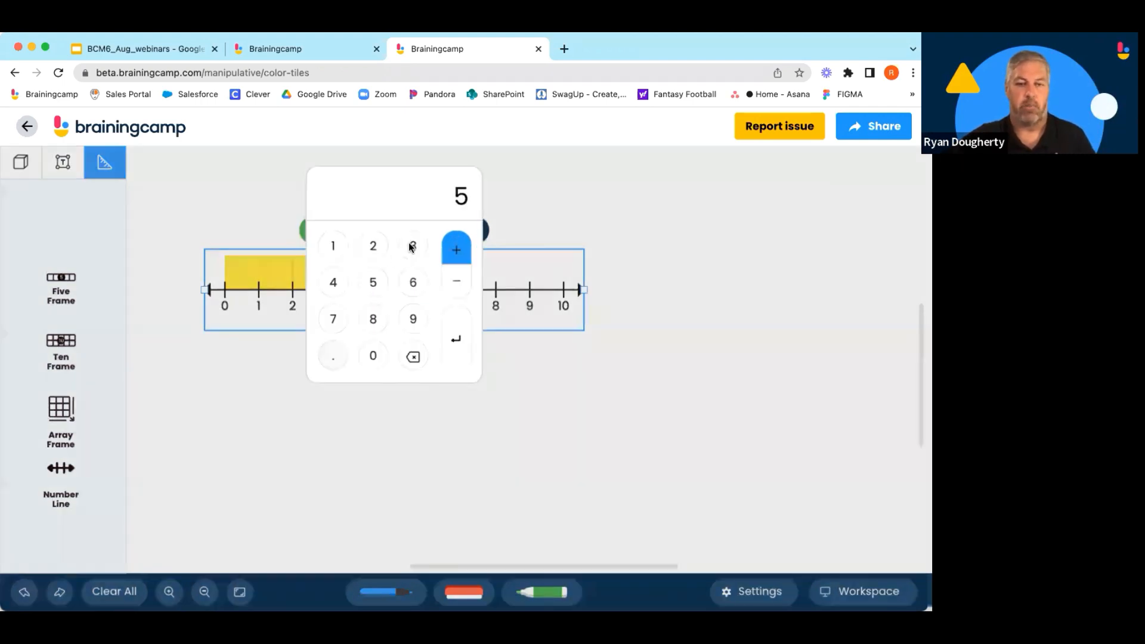
click(414, 244)
click(455, 339)
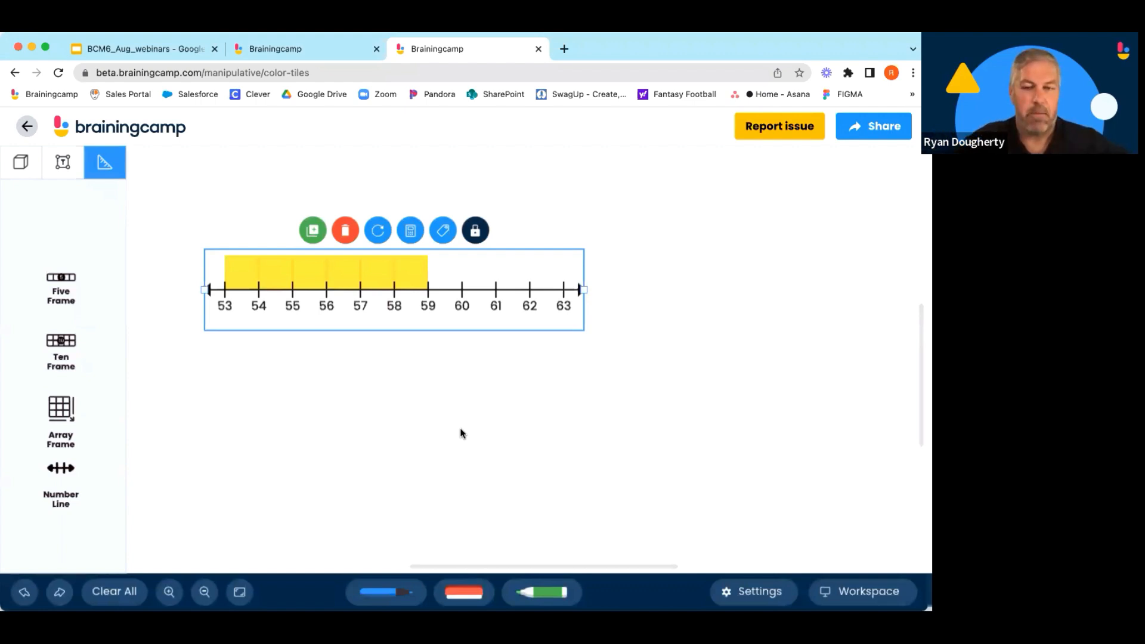
click(525, 386)
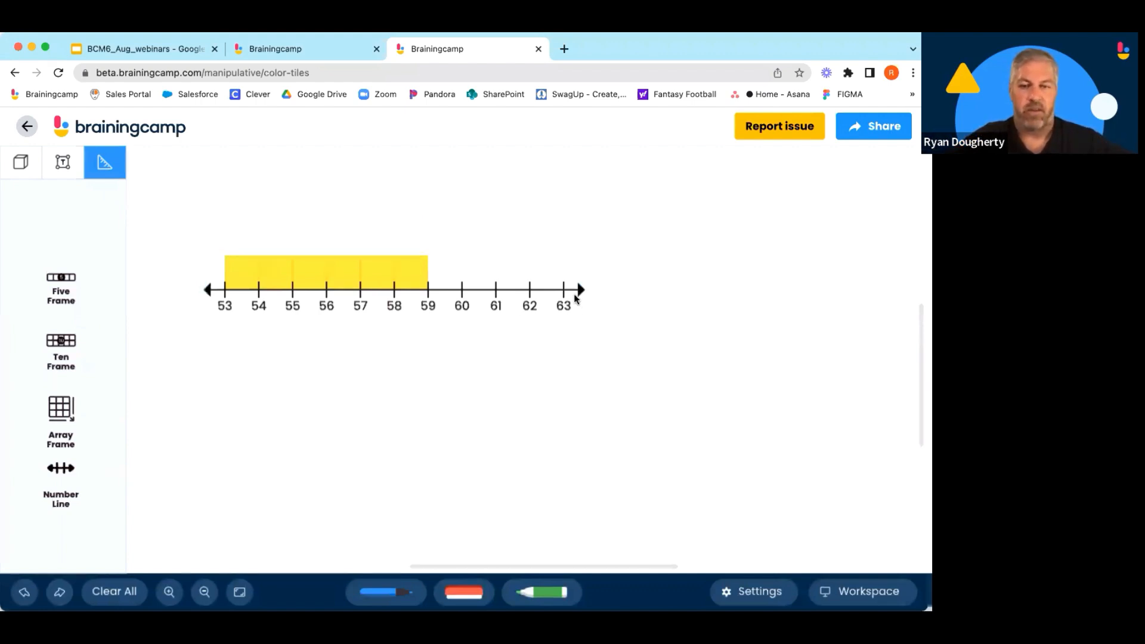
Stretch the number line's right end so it extends to 73.
mouse_move(582, 291)
mouse_down()
mouse_move(793, 301)
mouse_move(572, 297)
mouse_up()
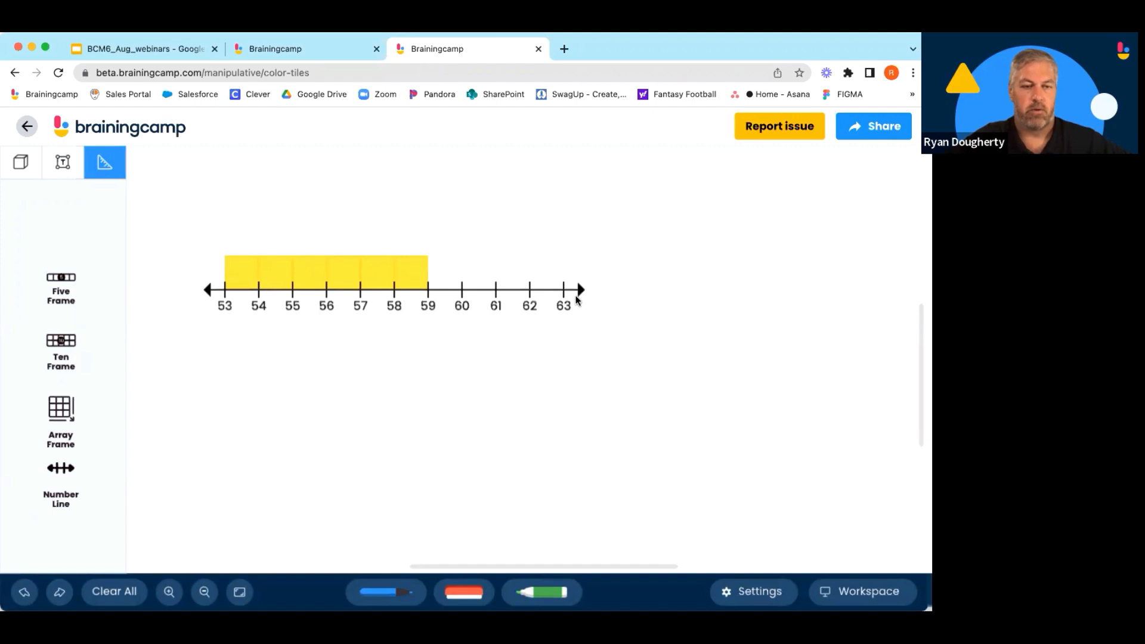
click(508, 292)
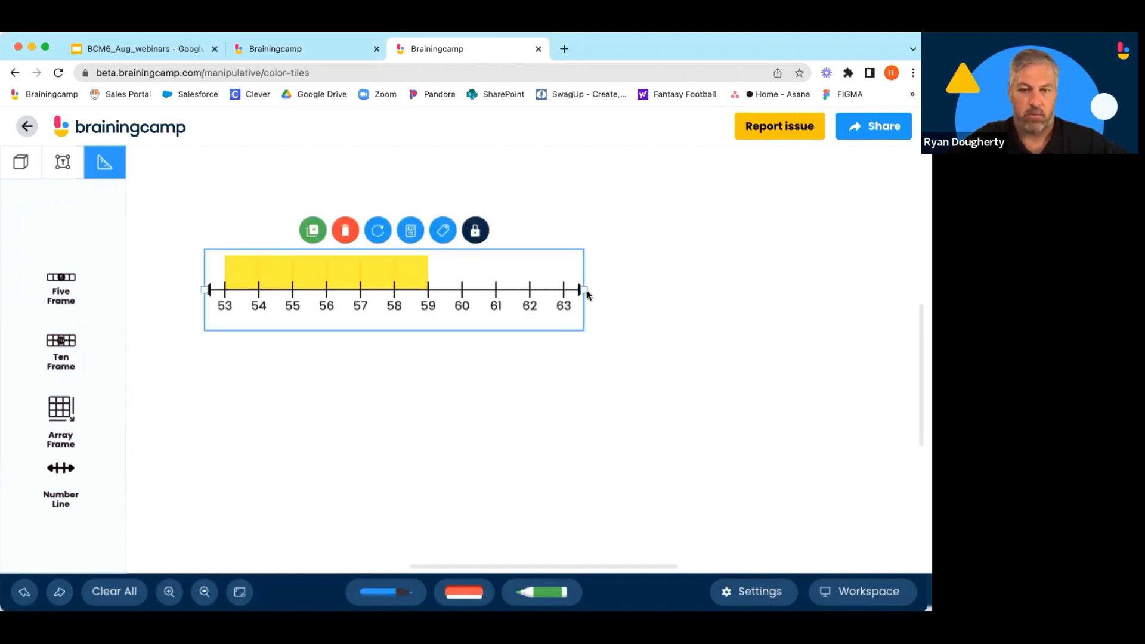
drag(586, 290, 911, 305)
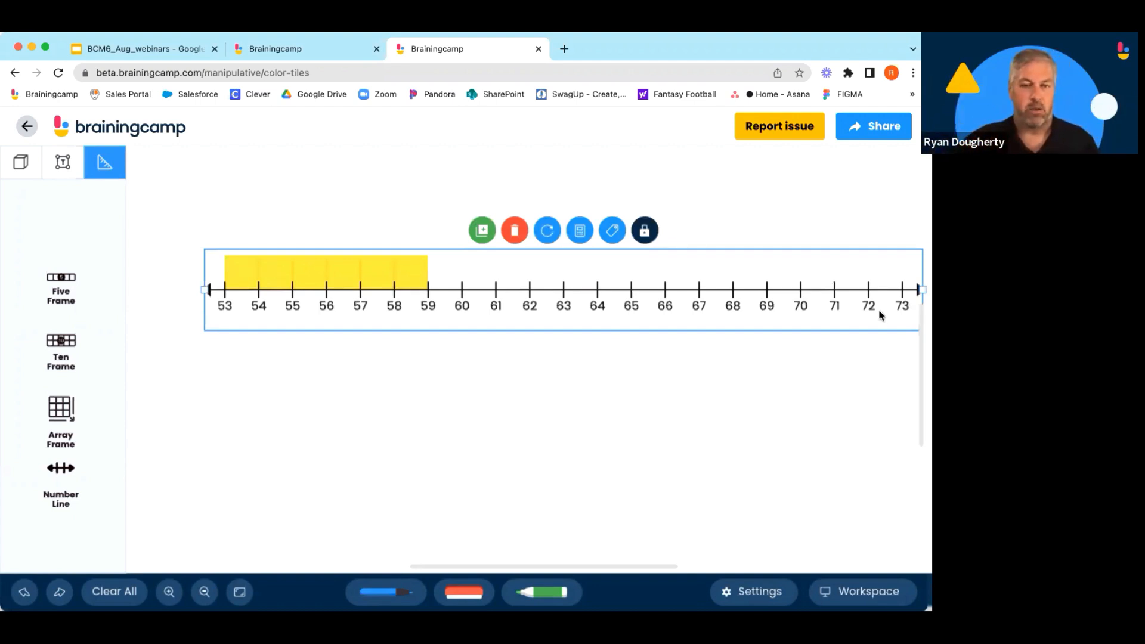
Select the number line and tiles together and shift them slightly left and up.
click(229, 425)
drag(166, 220, 922, 376)
mouse_move(609, 290)
mouse_down()
mouse_move(572, 303)
mouse_move(582, 327)
mouse_move(626, 312)
mouse_move(626, 278)
mouse_up()
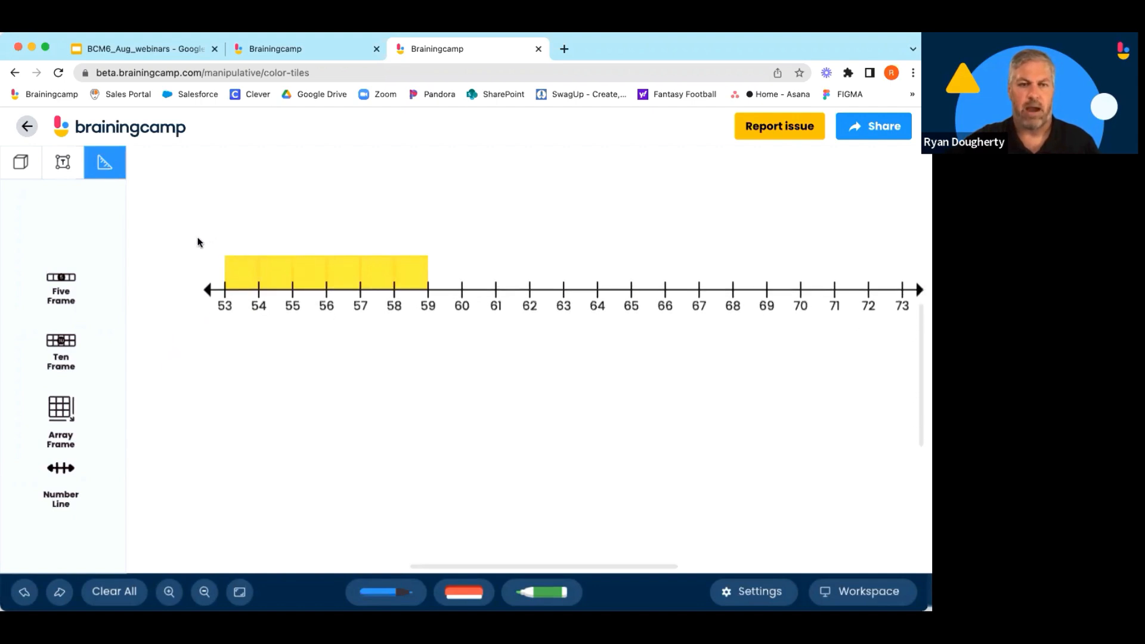
drag(197, 240, 901, 328)
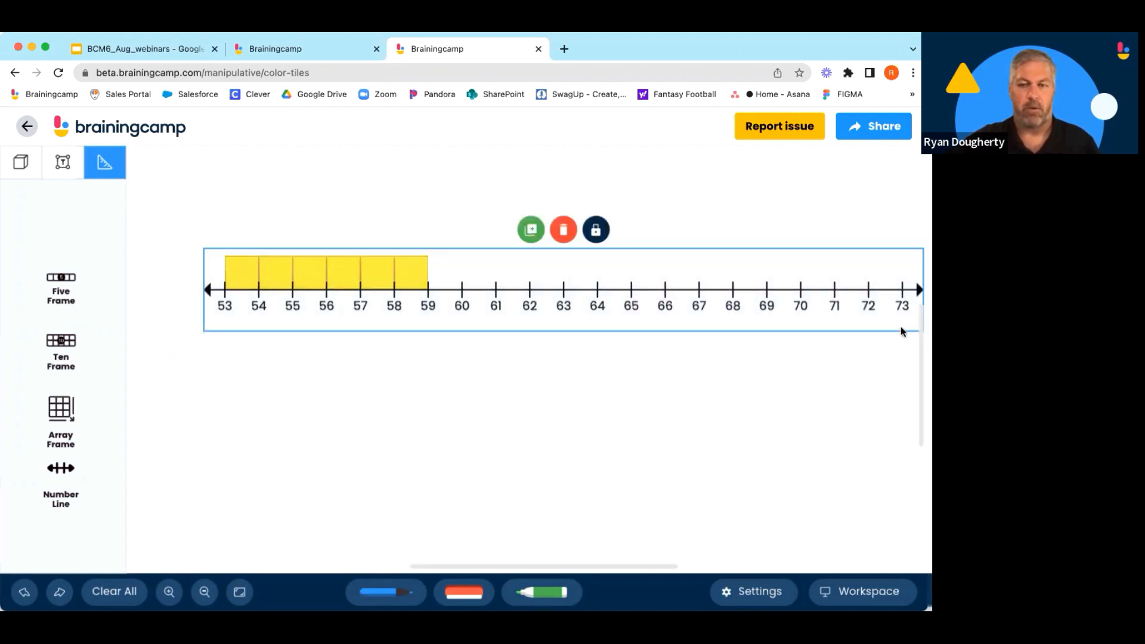
drag(609, 297, 567, 289)
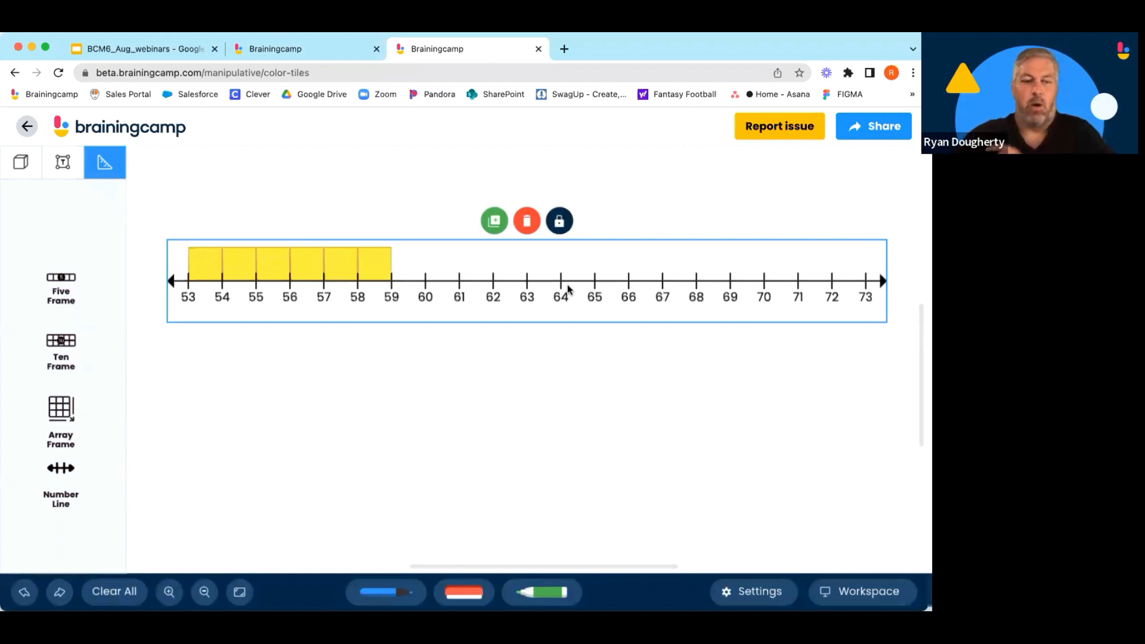
click(314, 409)
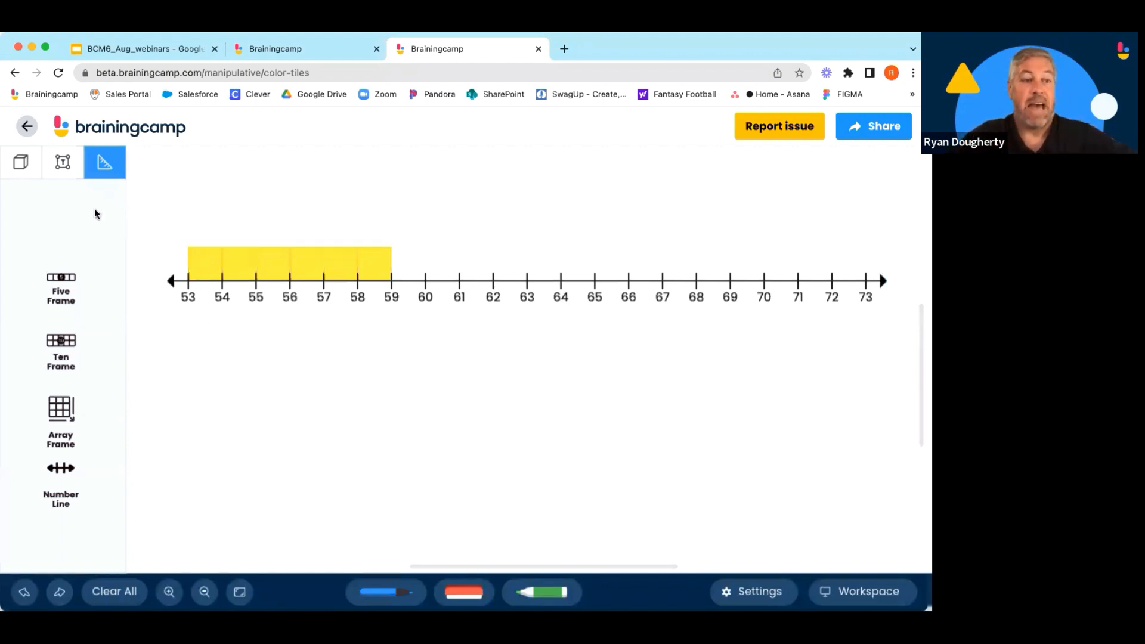
click(30, 170)
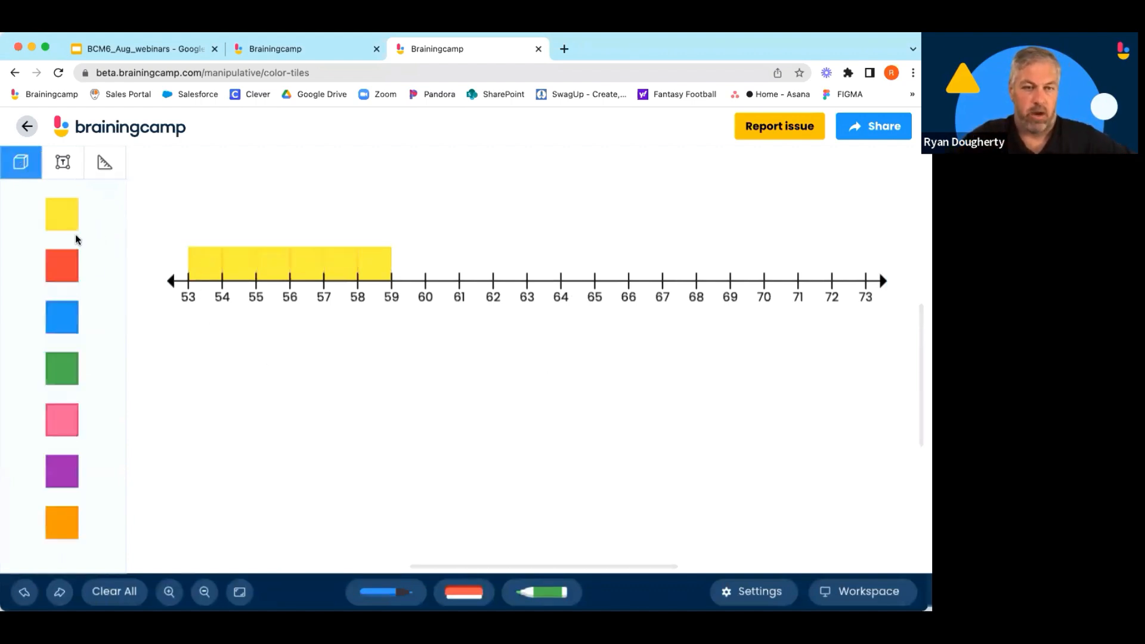
click(62, 164)
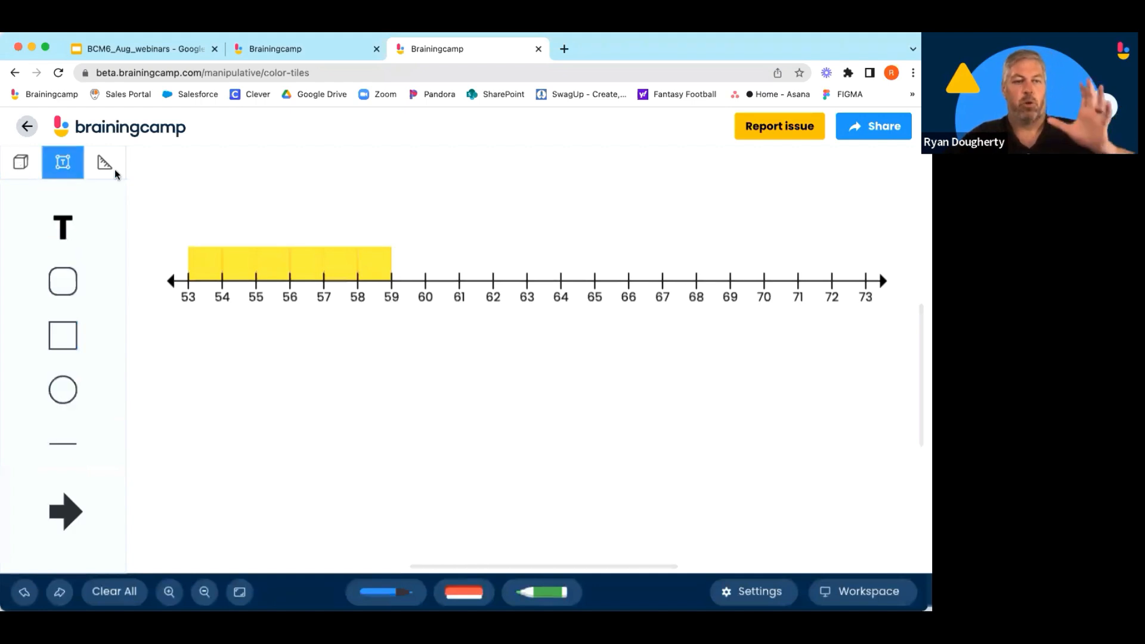
click(107, 165)
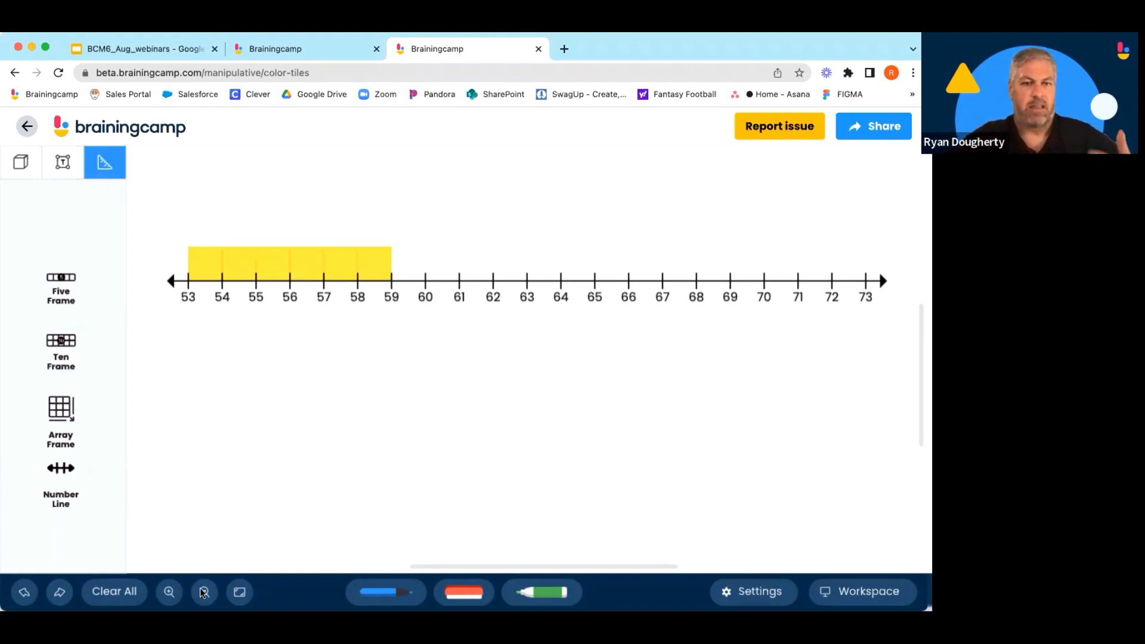
Move the number line down, leaving a gap below the yellow tiles.
click(171, 591)
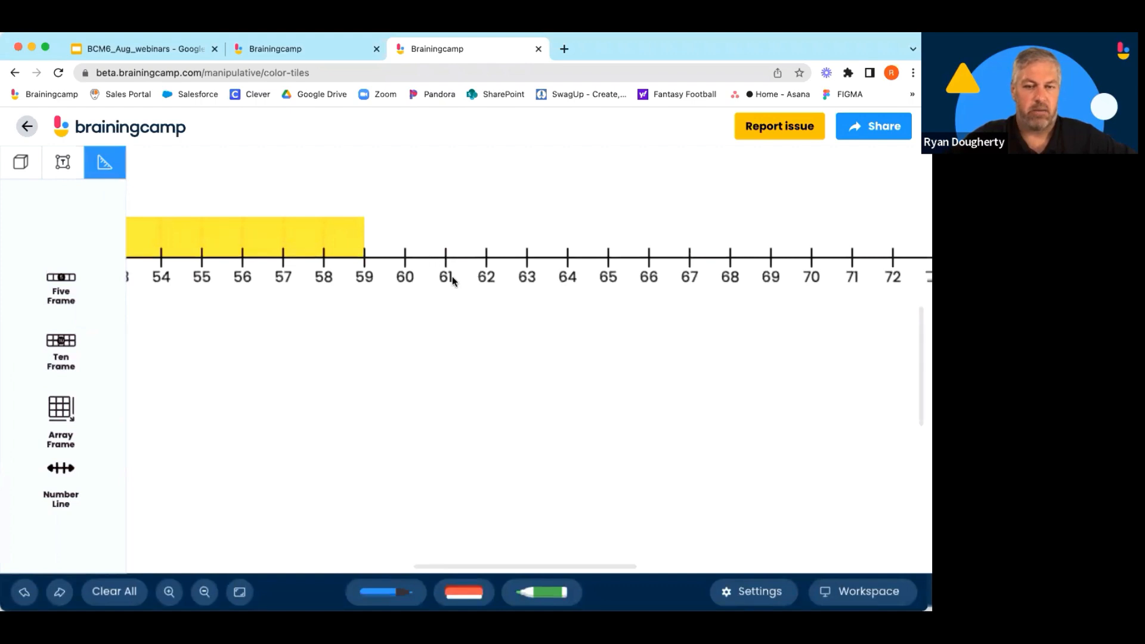
drag(452, 277, 520, 330)
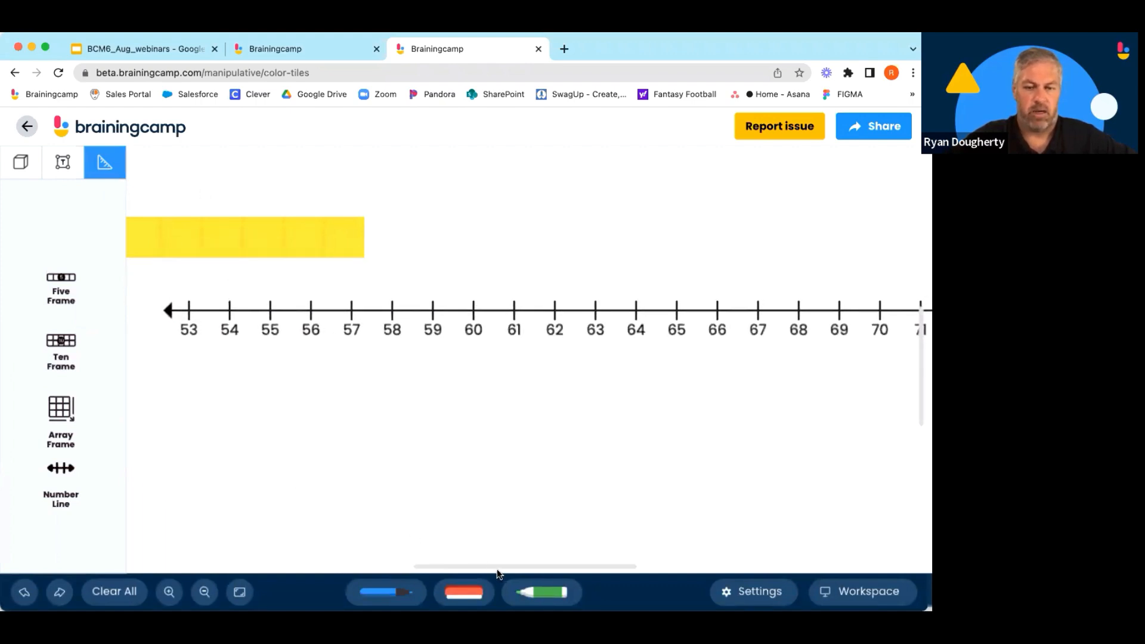
Pan and zoom in and out around the tiles and number line to examine them.
drag(435, 567, 393, 559)
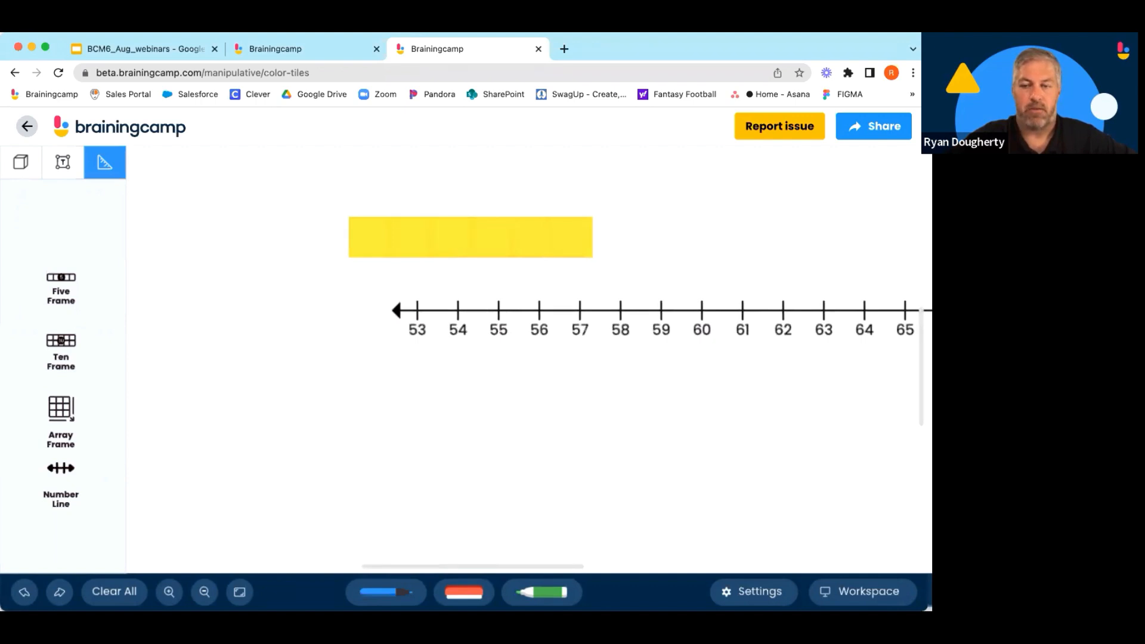
scroll(906, 353, up, 3)
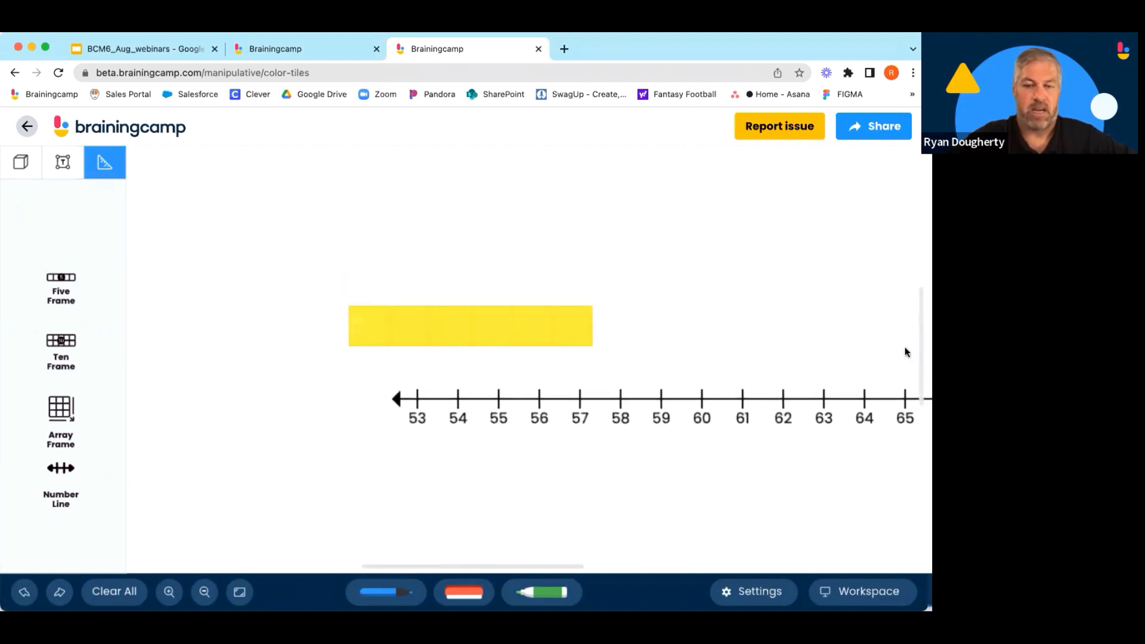
click(168, 592)
click(168, 591)
click(168, 592)
click(169, 592)
click(168, 592)
click(169, 591)
click(168, 591)
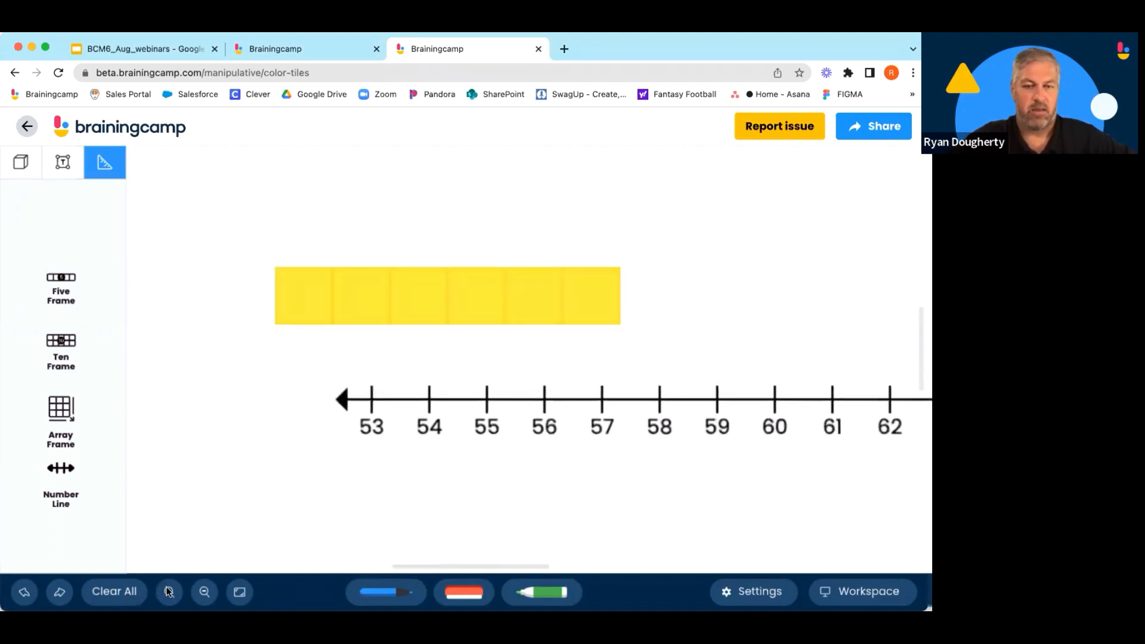
click(168, 591)
click(169, 592)
click(169, 592)
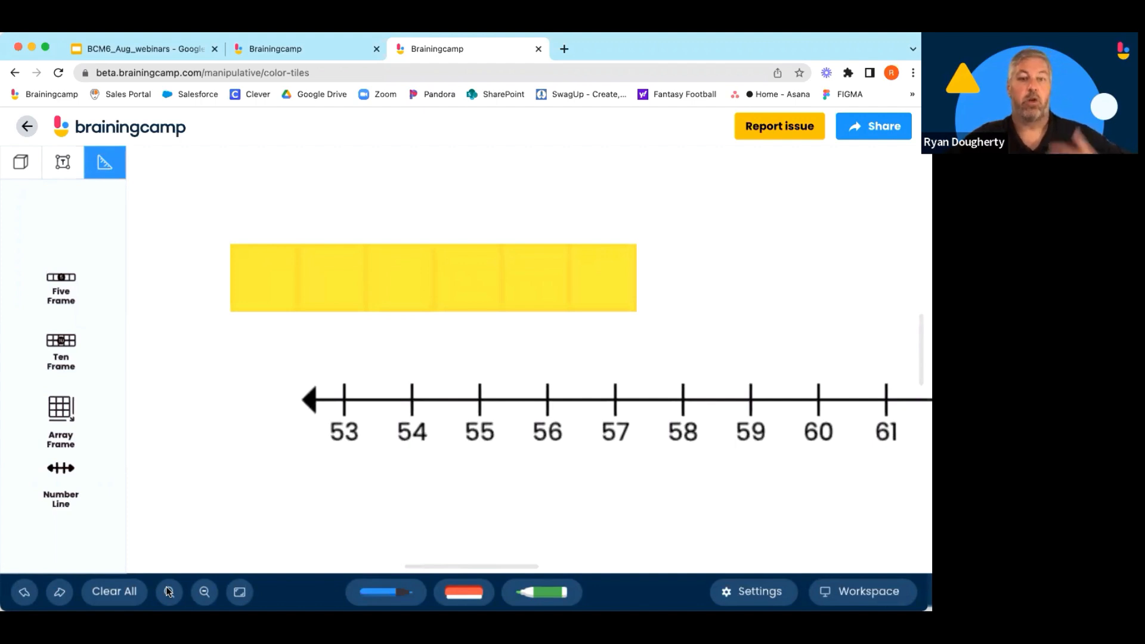
click(204, 591)
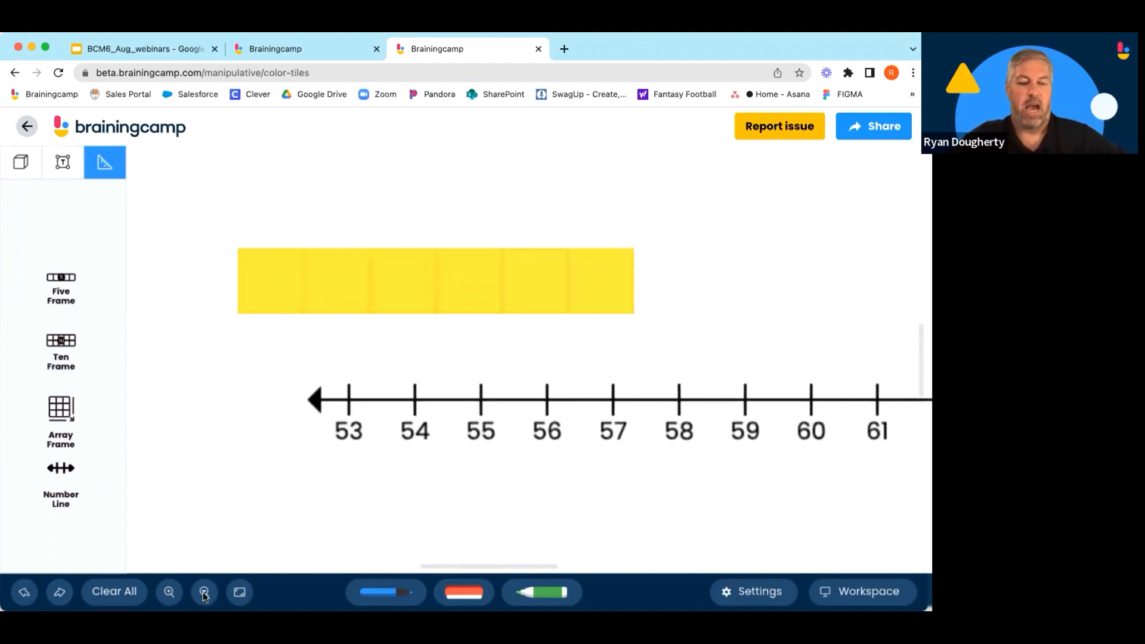
click(204, 592)
click(204, 591)
click(203, 591)
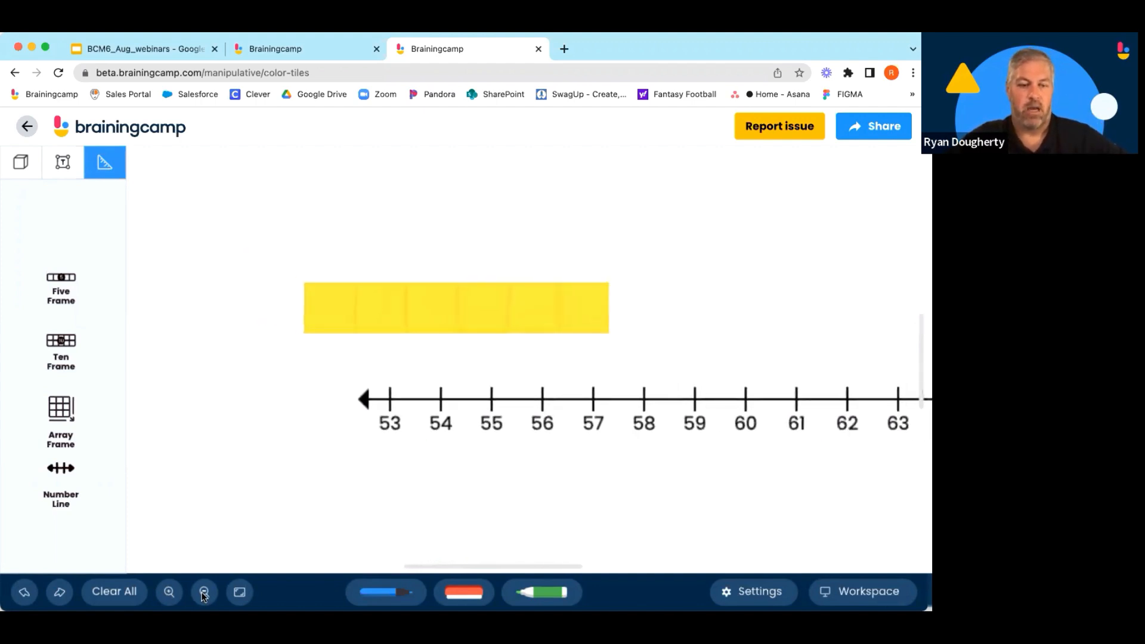
click(204, 591)
click(204, 591)
click(204, 591)
click(204, 592)
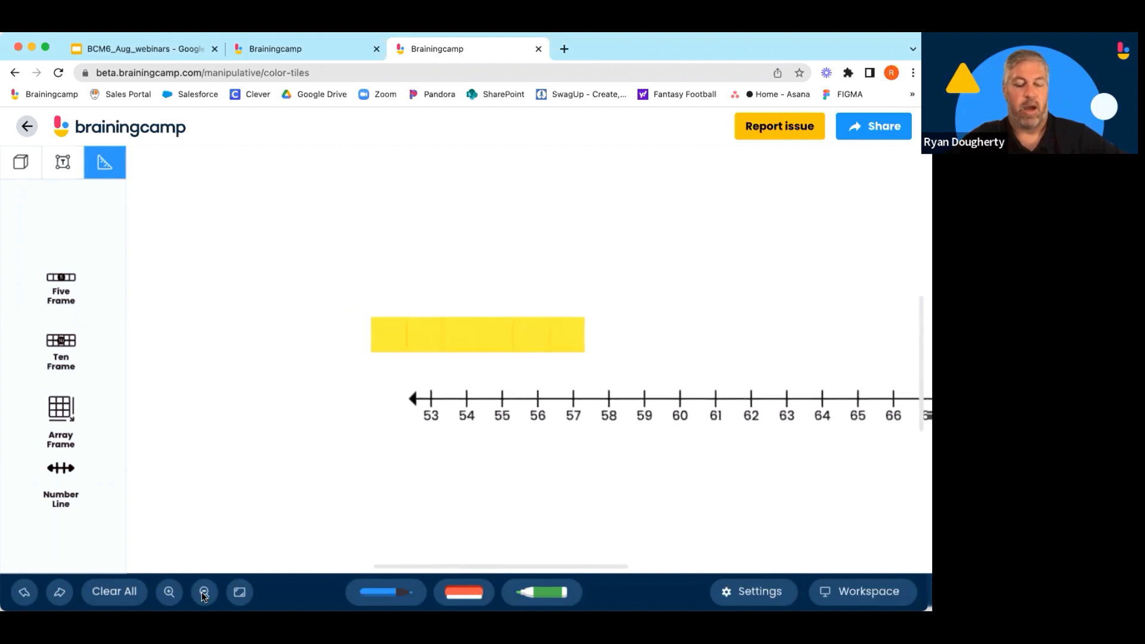
click(204, 592)
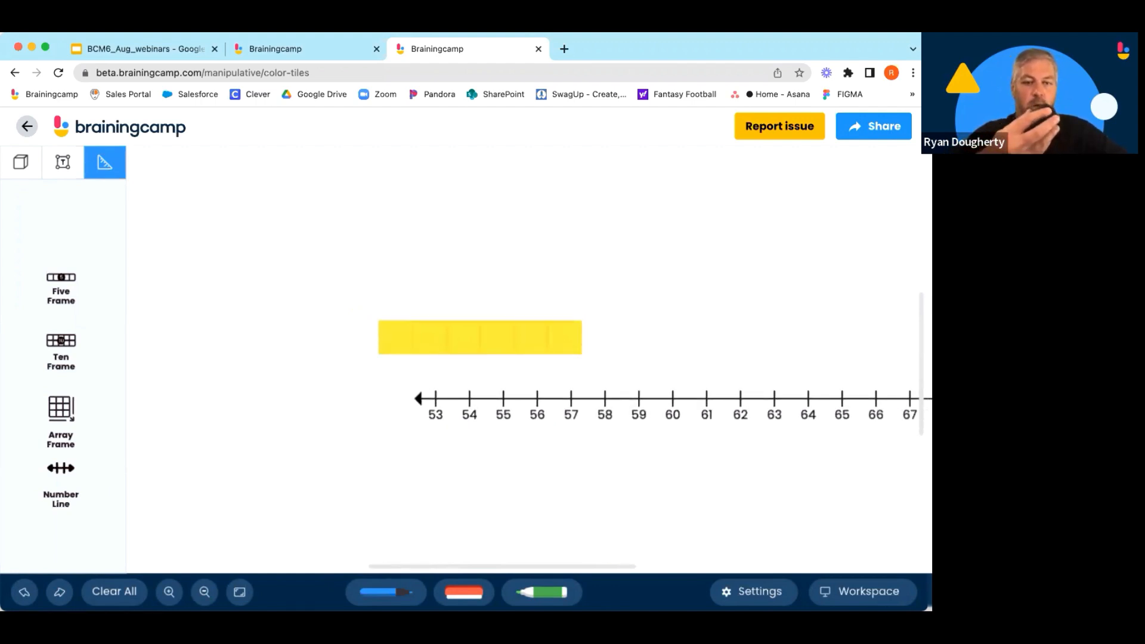
Zoom and pan around the workspace, then fit the view back onto the tiles and number line.
scroll(199, 595, down, 5)
scroll(200, 595, up, 10)
scroll(199, 595, down, 3)
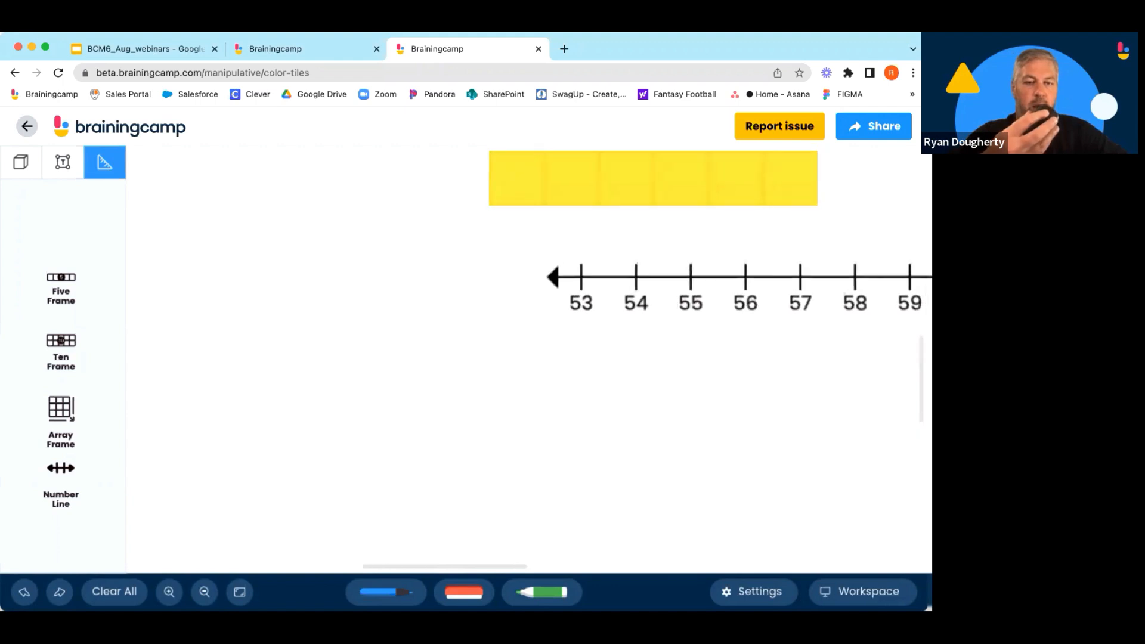
scroll(525, 358, down, 8)
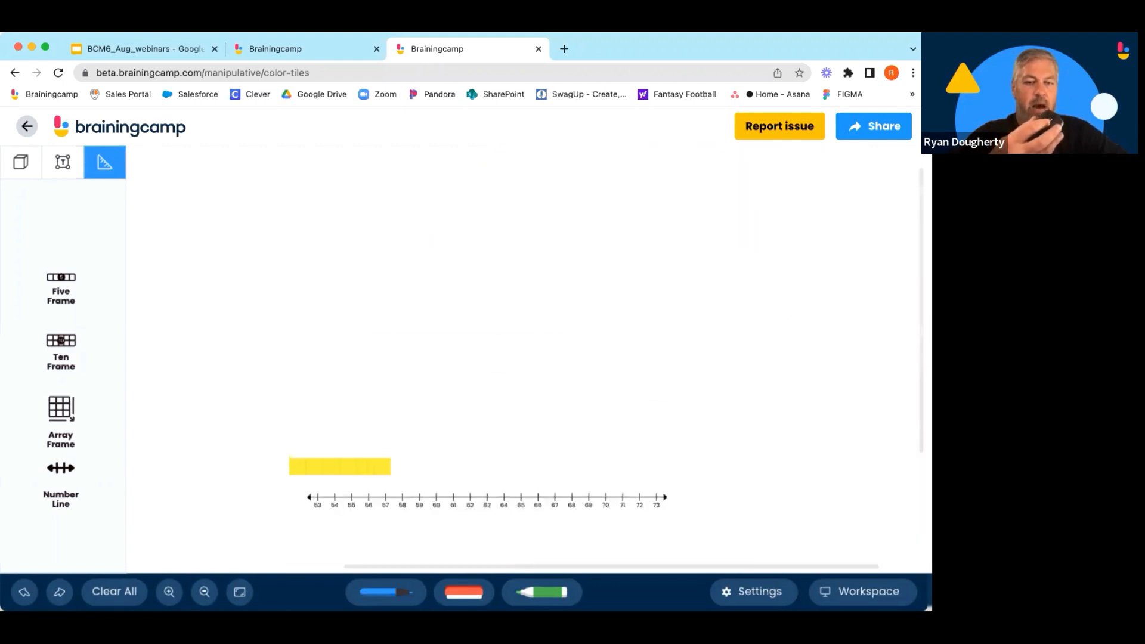
scroll(200, 595, up, 5)
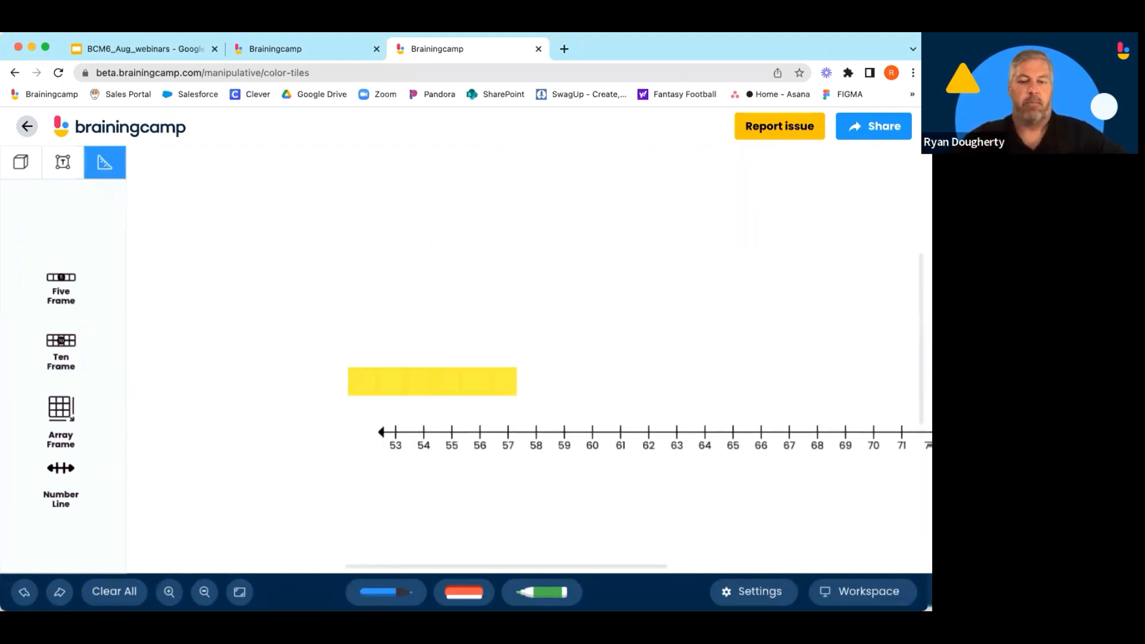
drag(414, 566, 520, 544)
scroll(751, 431, up, 5)
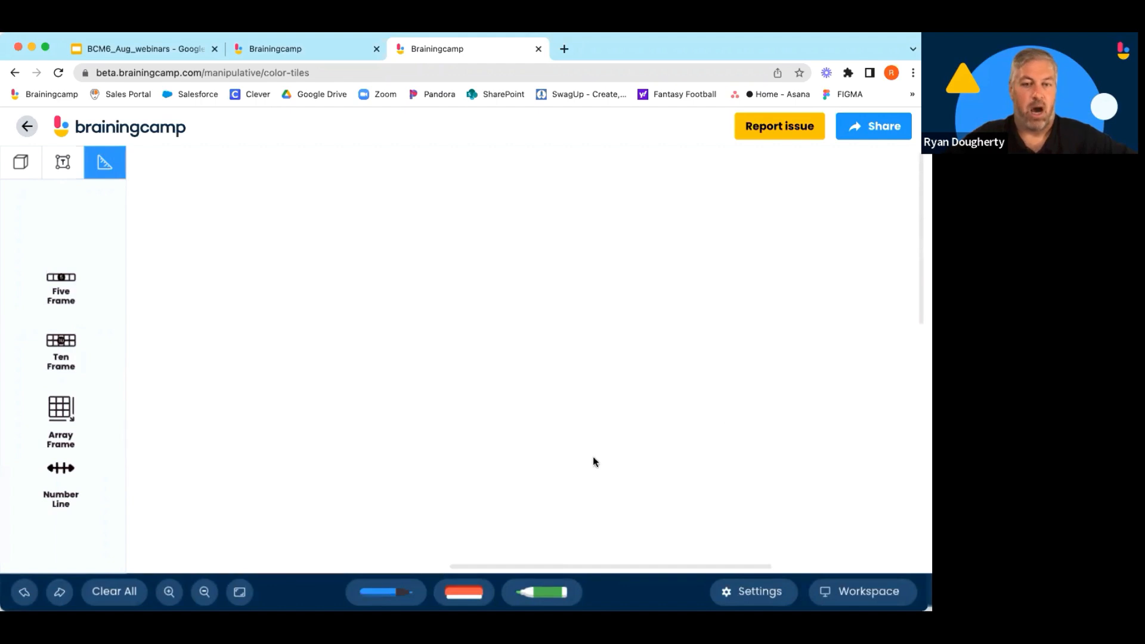
drag(606, 567, 350, 534)
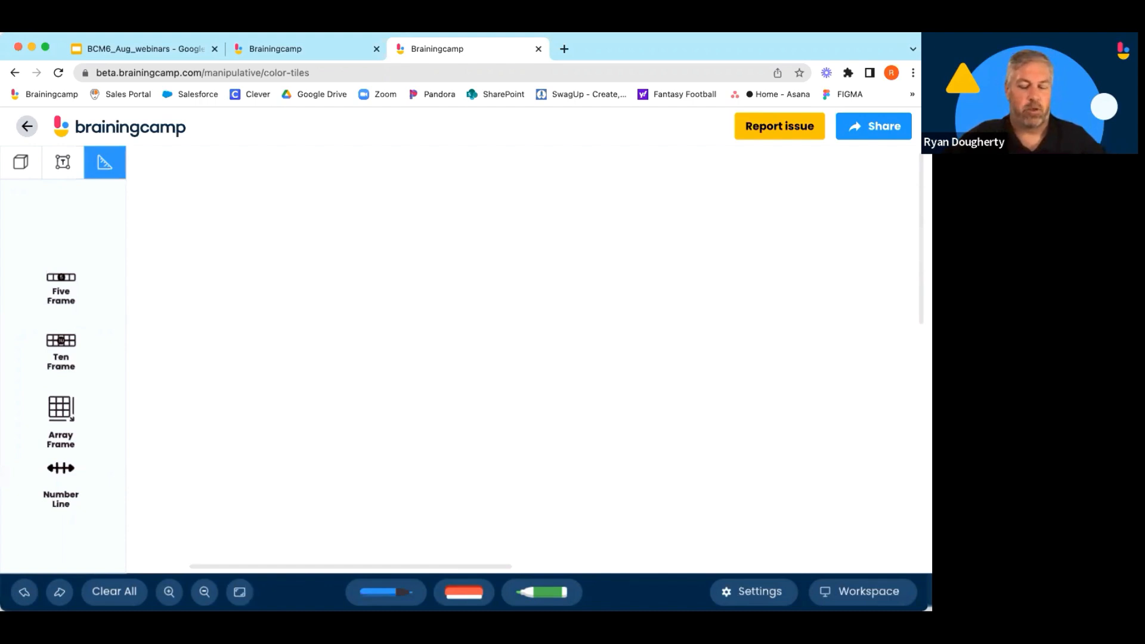
click(240, 593)
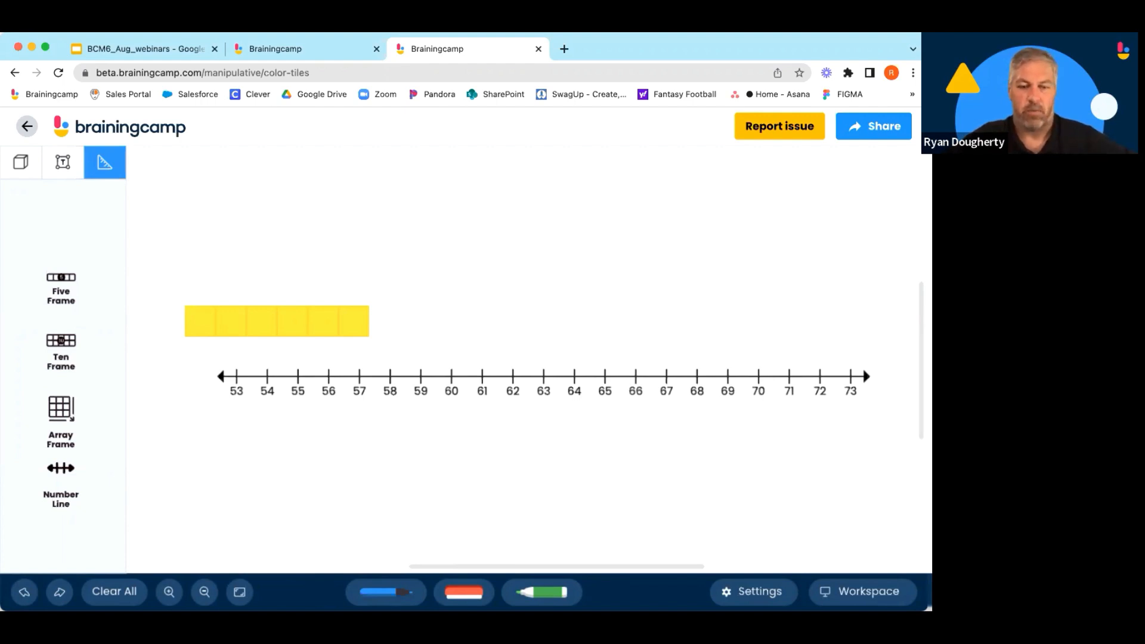
Turn the workspace and cluster tile-count labels on and off in the settings, then close the settings.
click(386, 591)
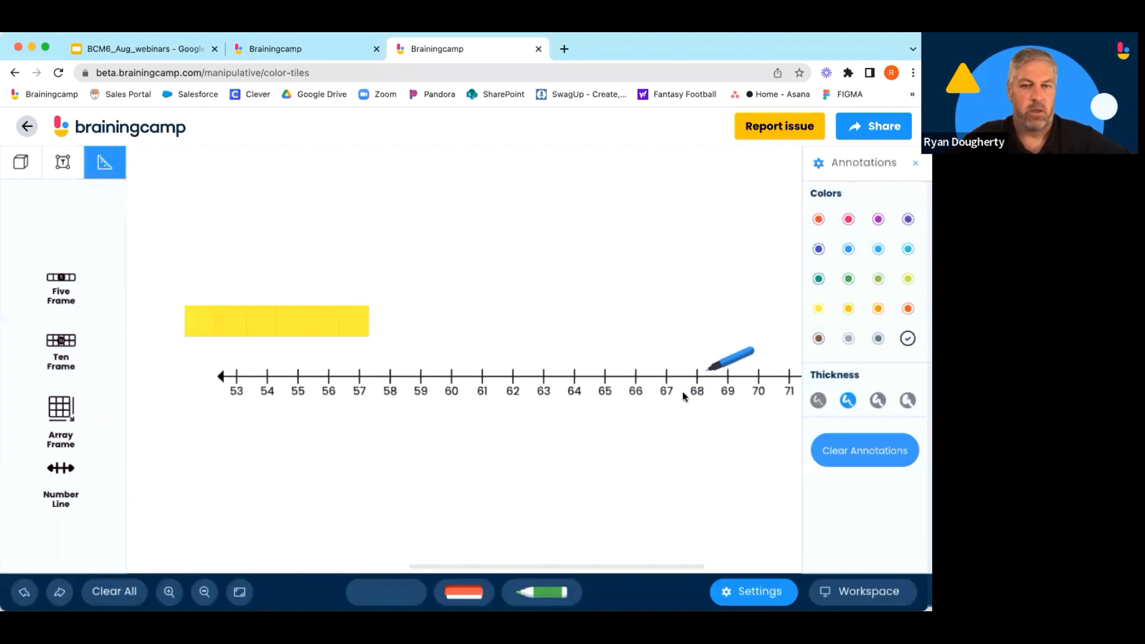
click(401, 591)
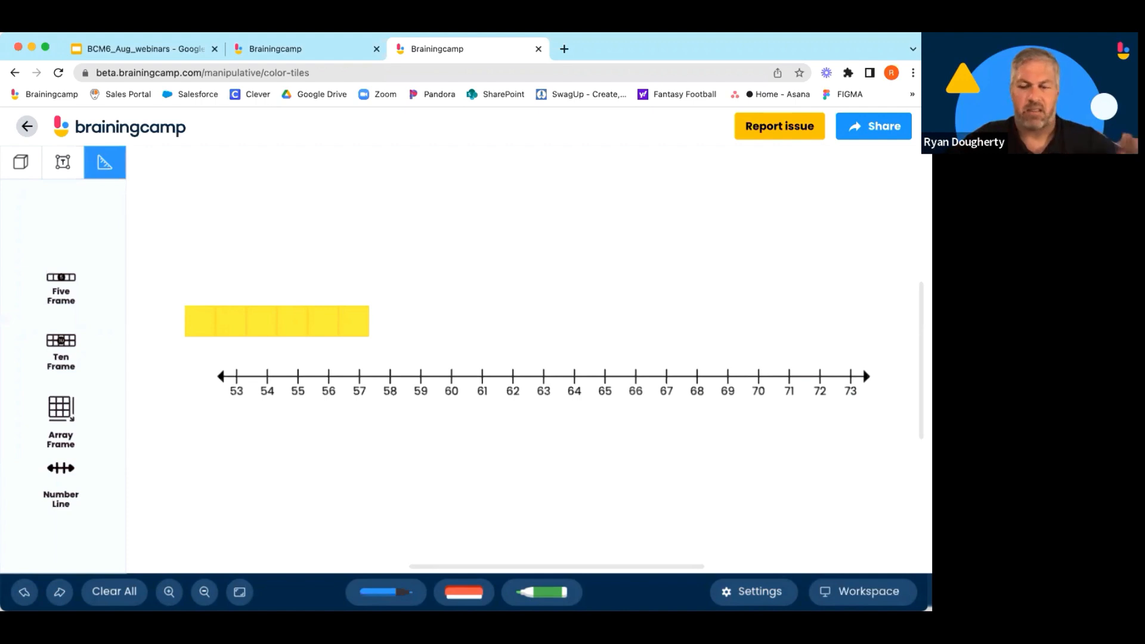
click(753, 593)
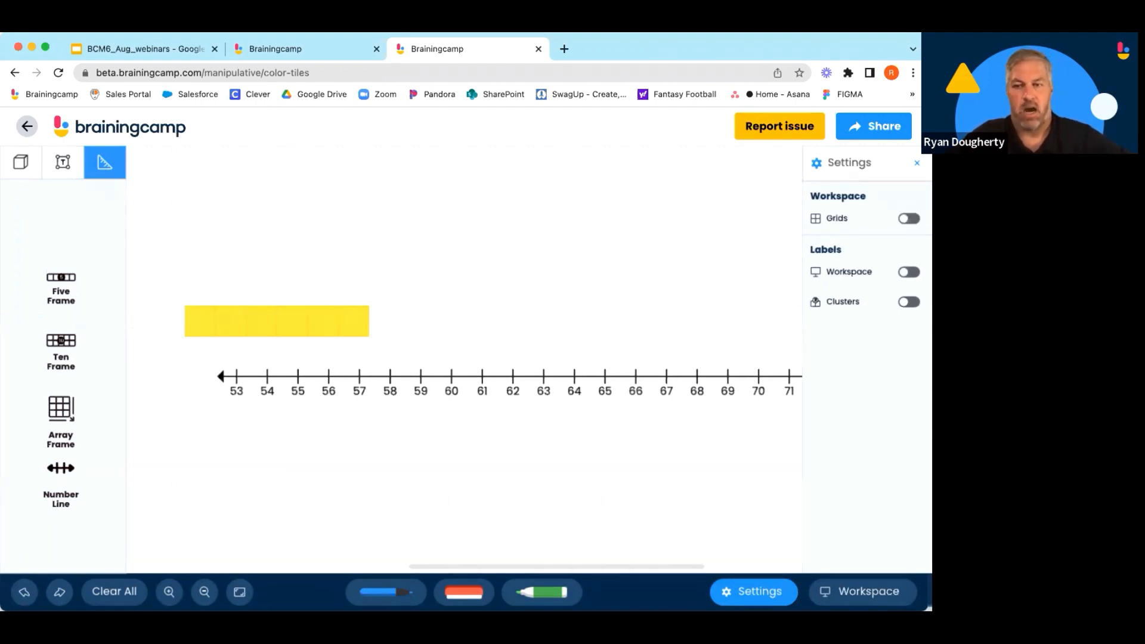
click(907, 274)
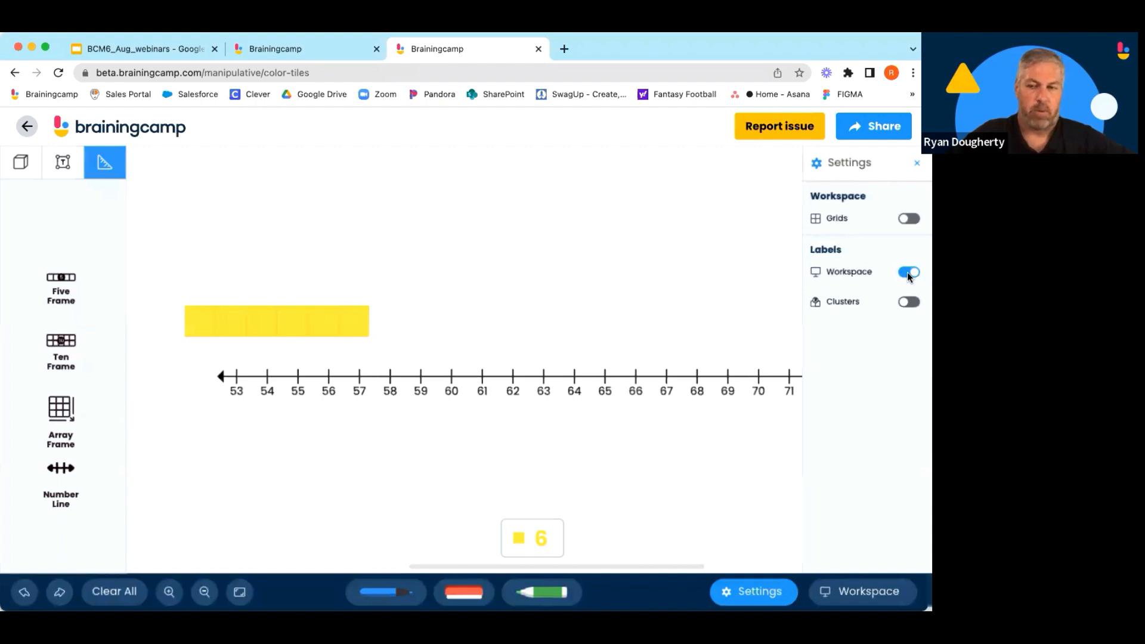
click(907, 273)
click(908, 303)
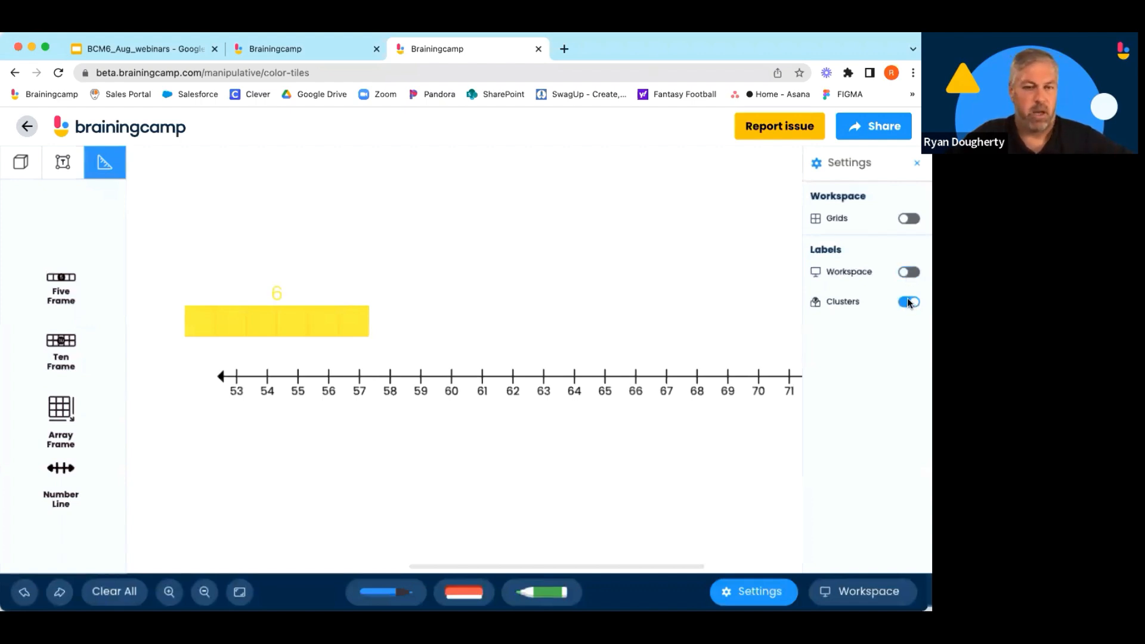
click(909, 302)
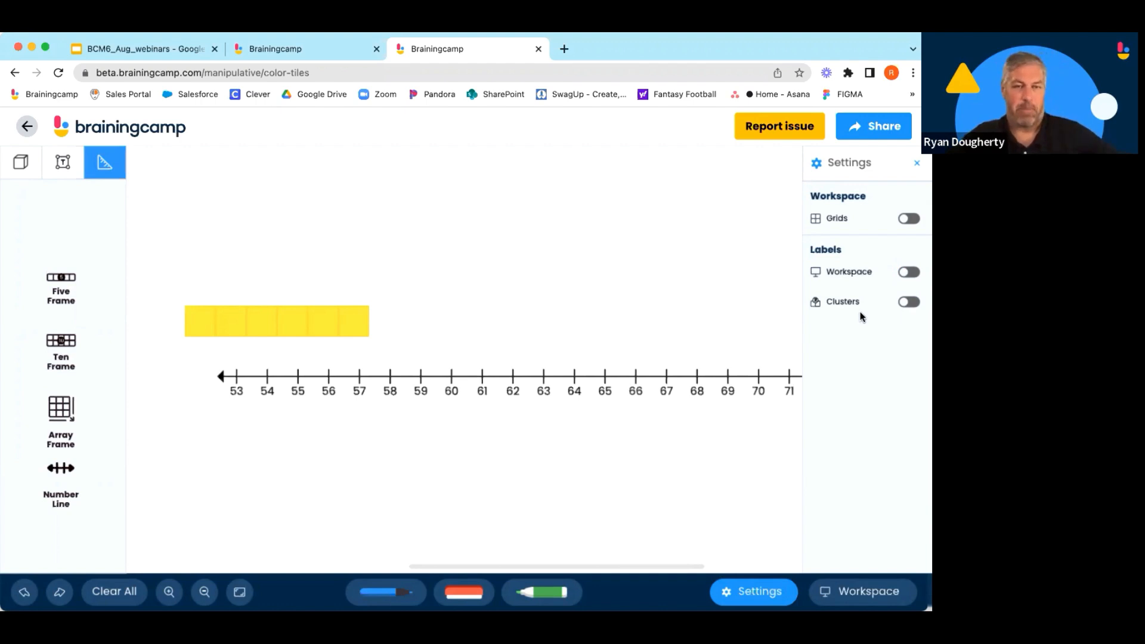
click(909, 302)
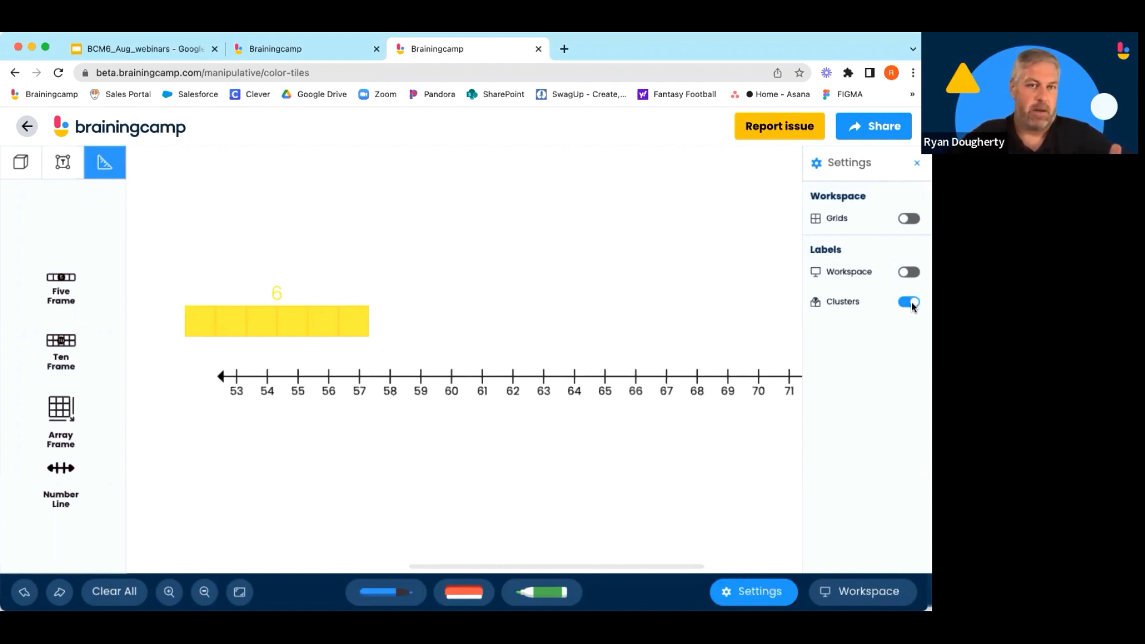
click(911, 301)
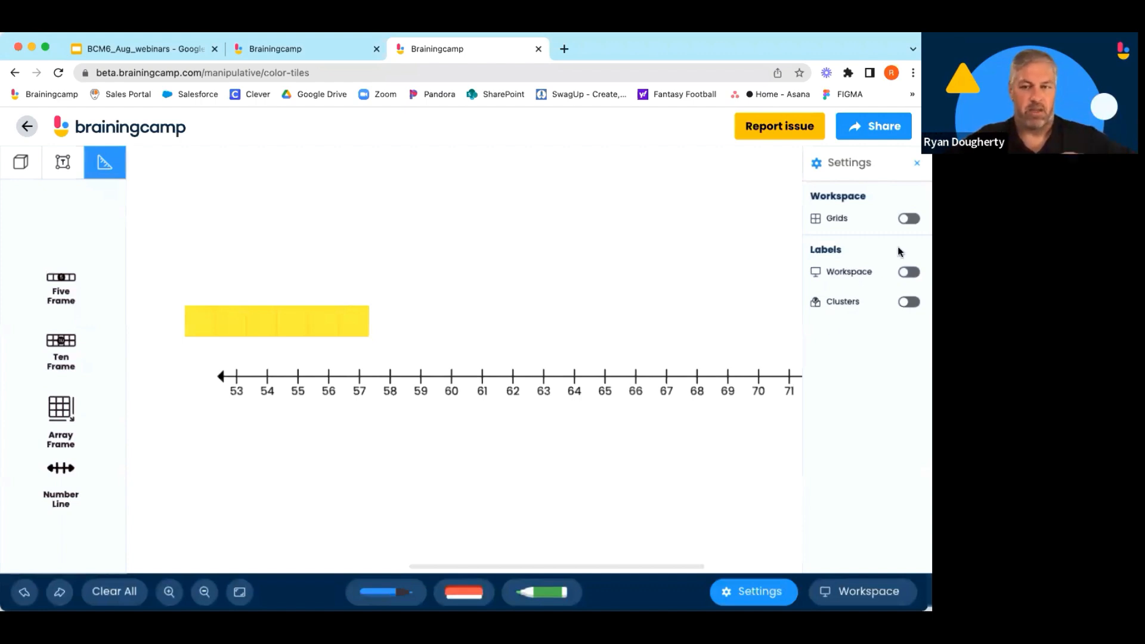
click(916, 163)
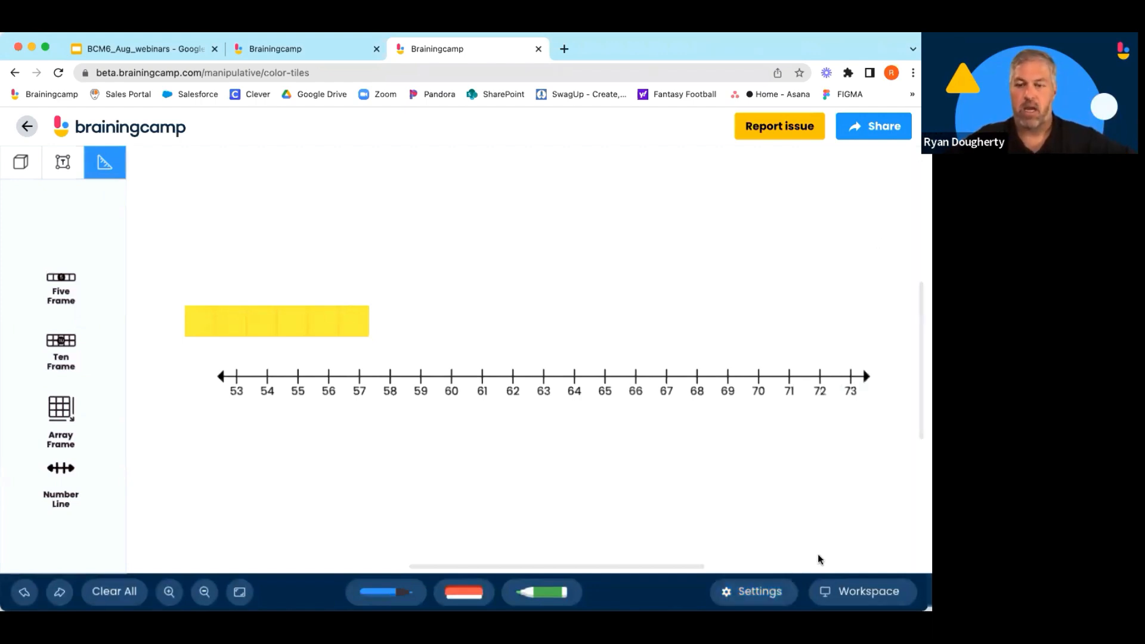
Switch the workspace background to Number Line.
click(871, 590)
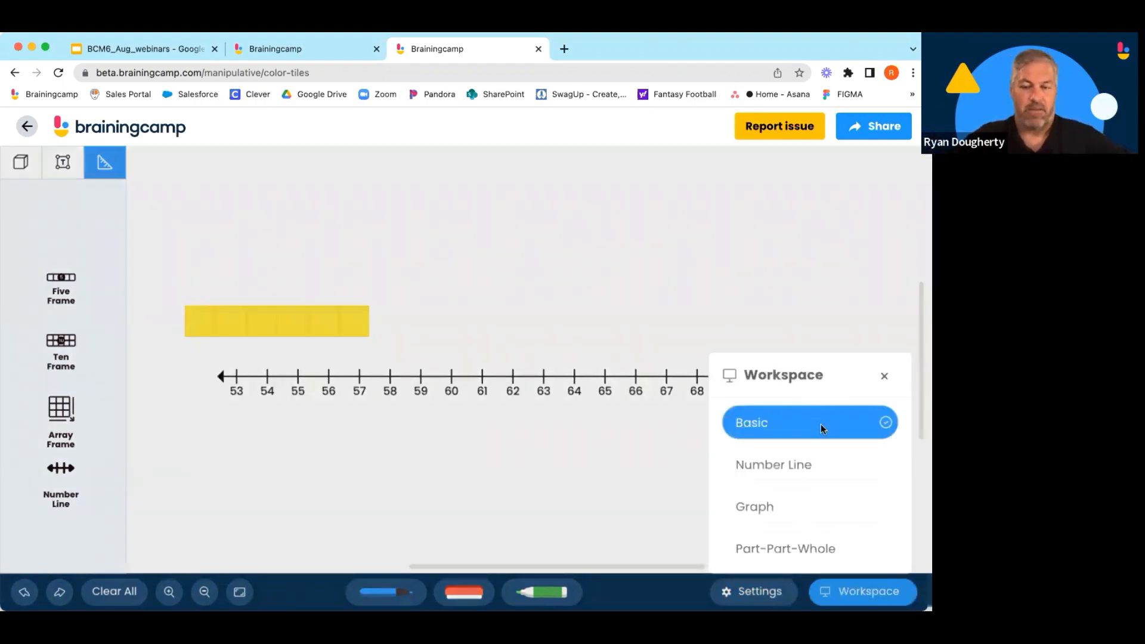
click(823, 467)
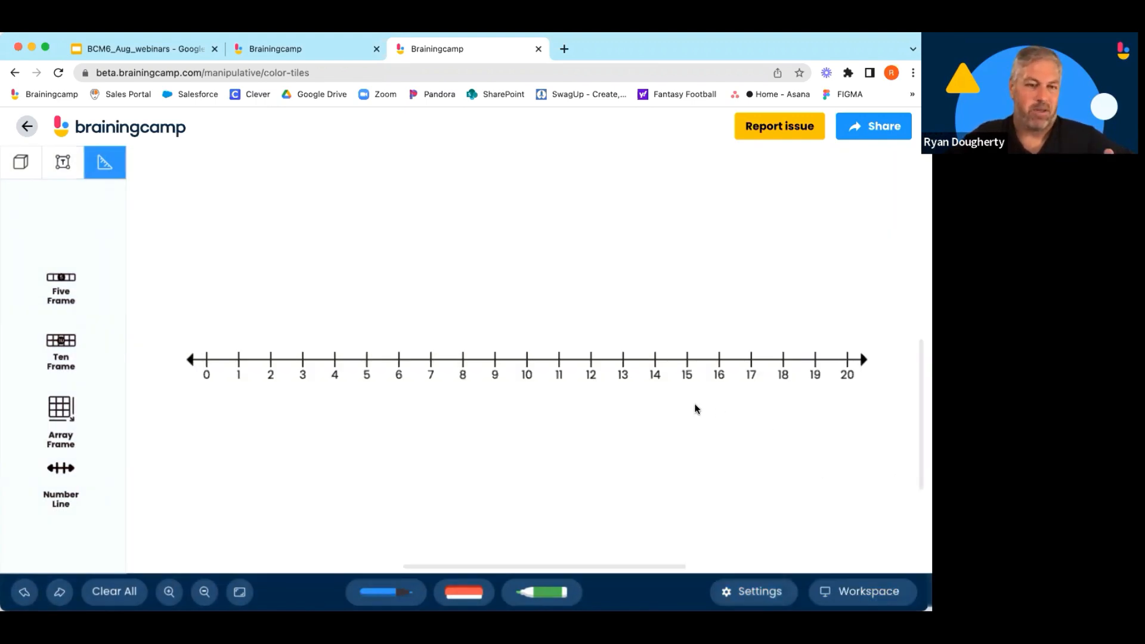
Switch the workspace background to Graph and close the workspace choices.
click(865, 591)
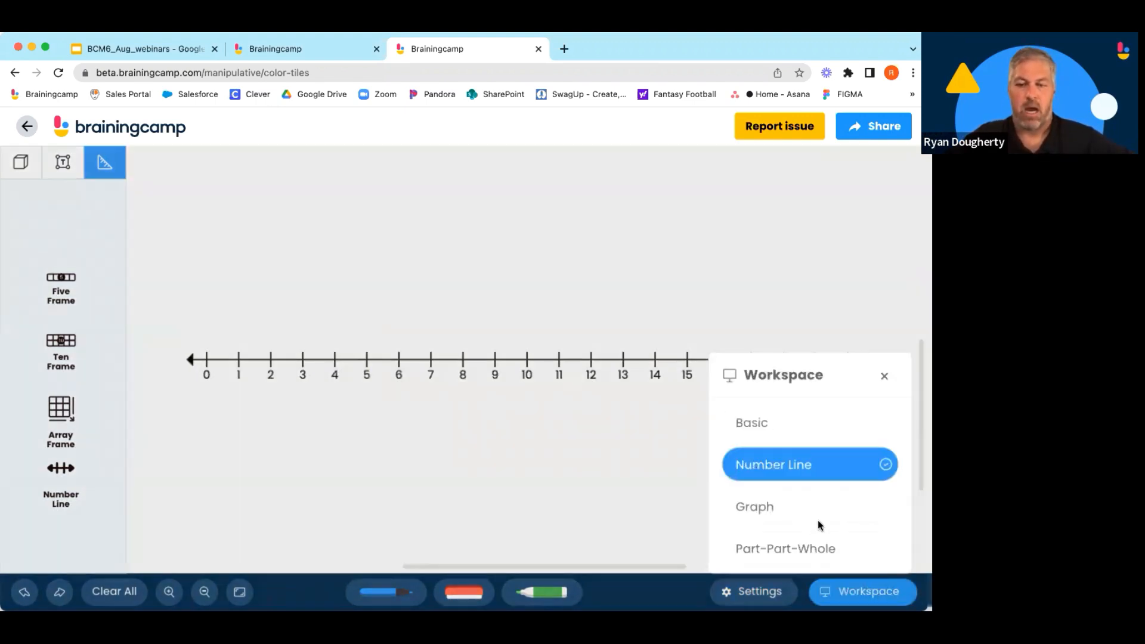
click(806, 510)
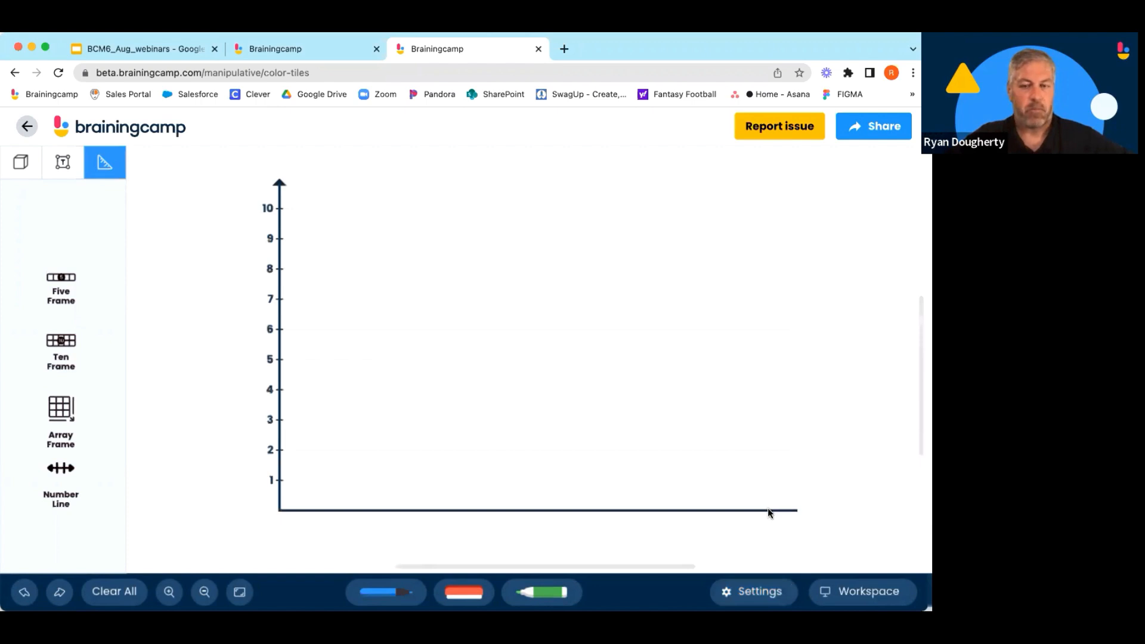
click(862, 590)
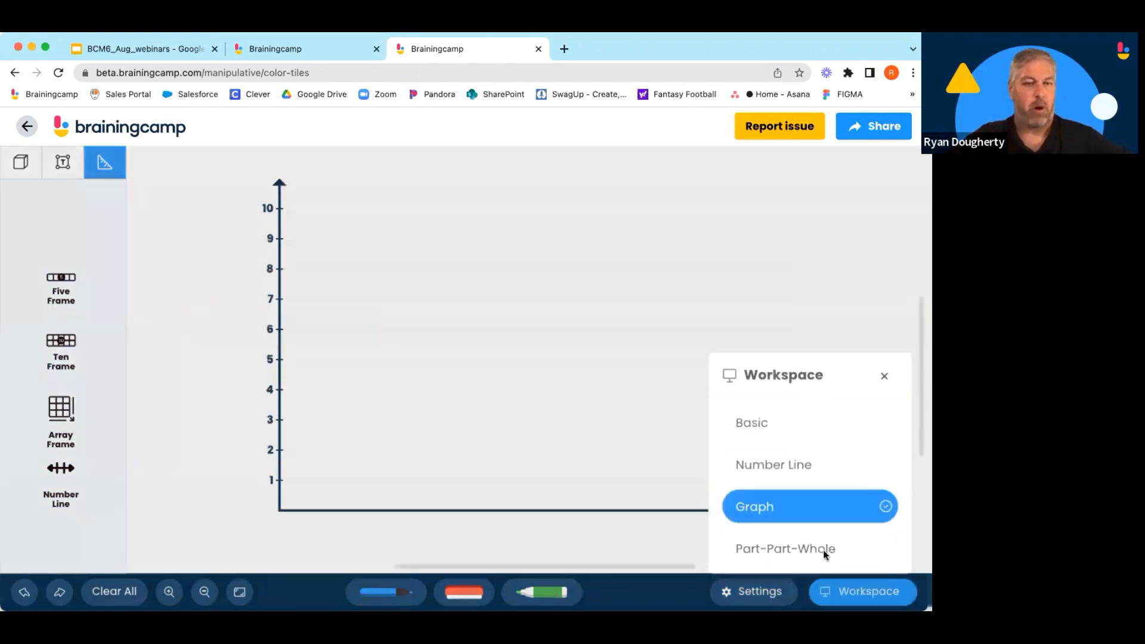
click(885, 376)
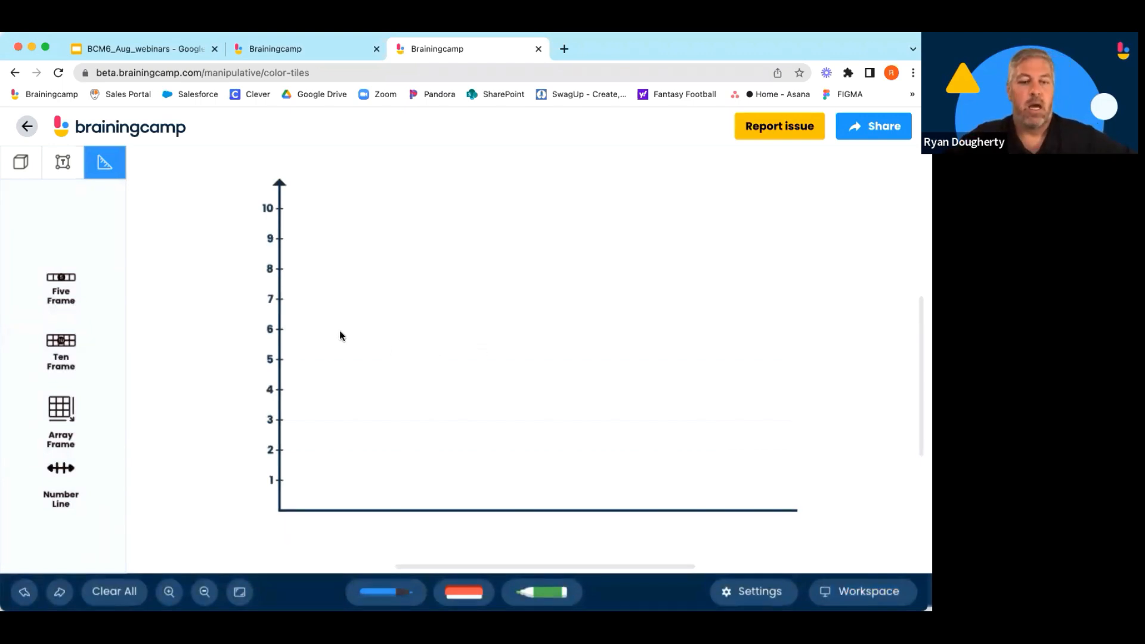
Select the graph, stretch its vertical axis upward to 16, and shift it lower in the workspace.
click(21, 162)
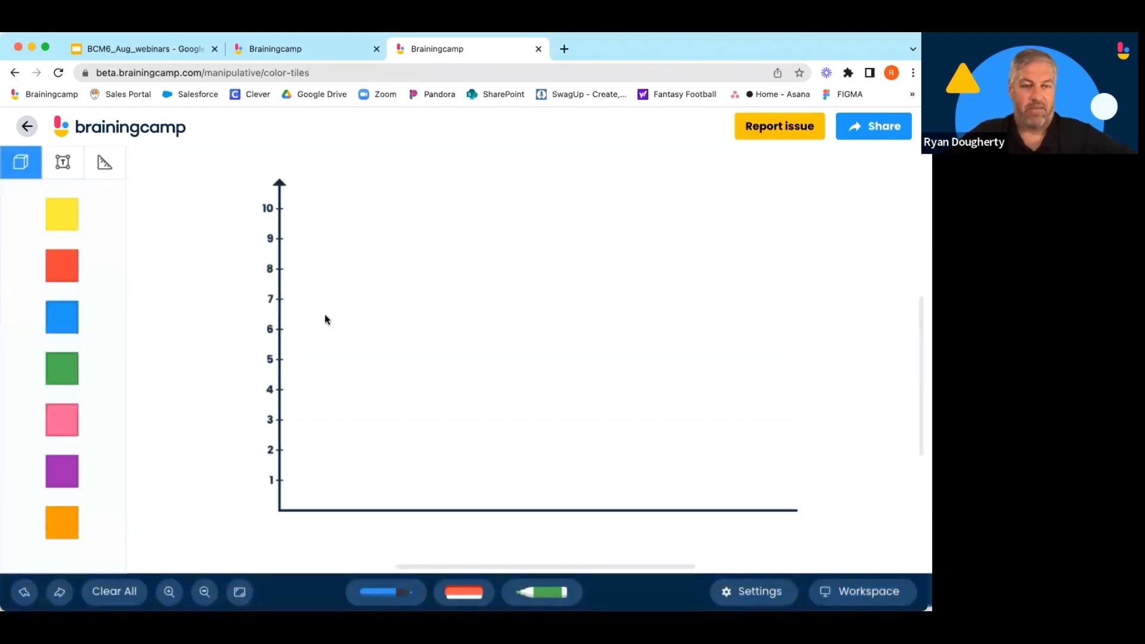
click(280, 291)
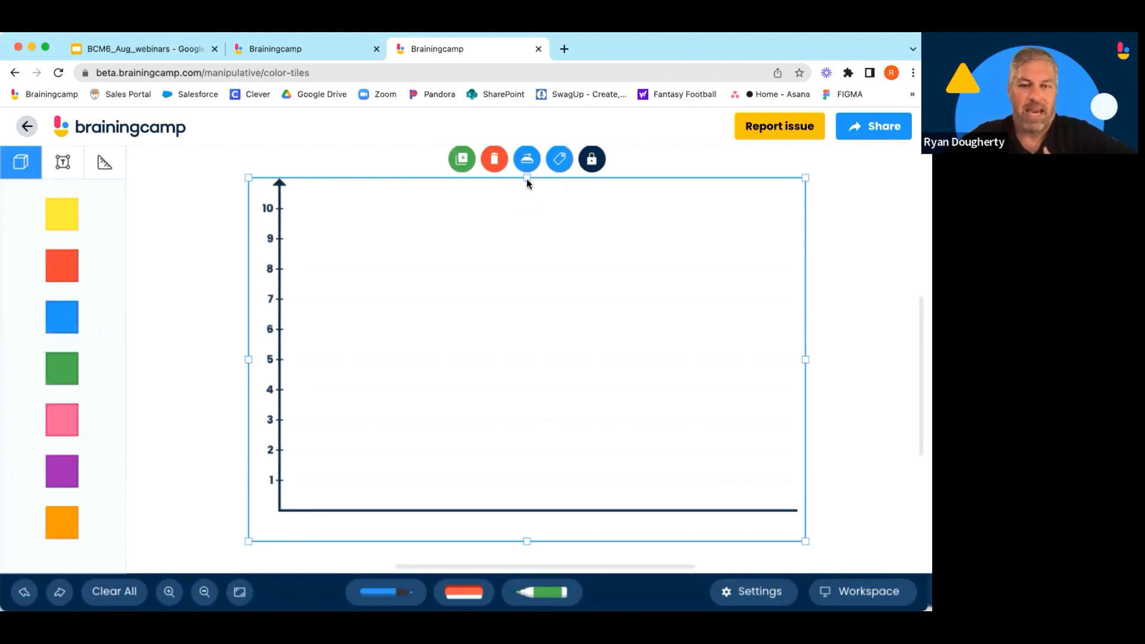
drag(526, 179, 506, 283)
drag(504, 233, 503, 127)
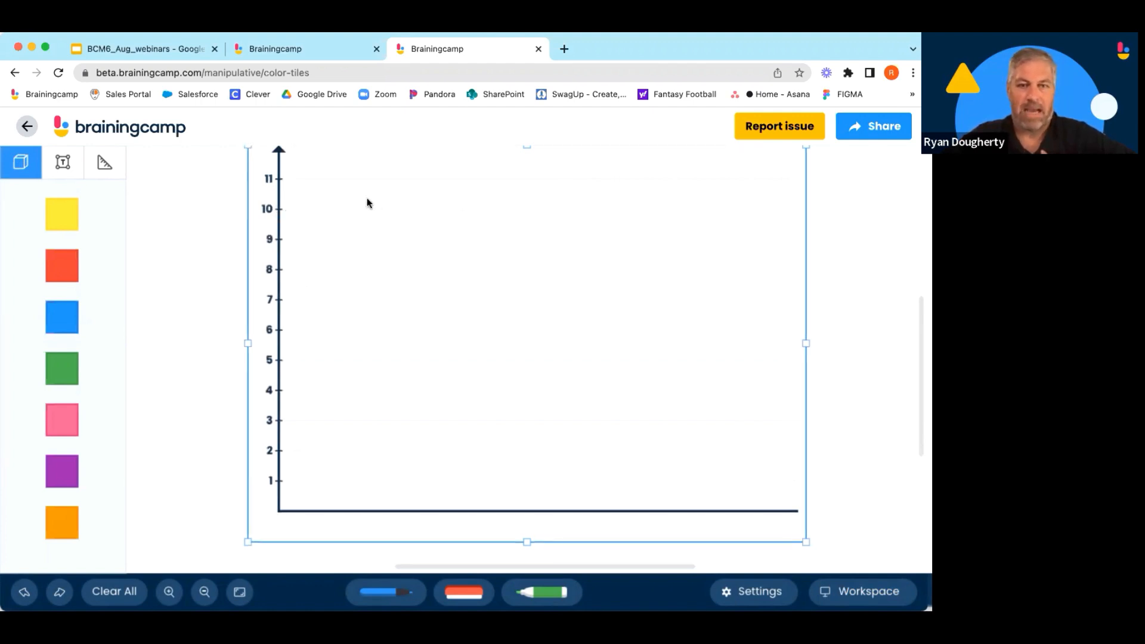
scroll(527, 398, down, 2)
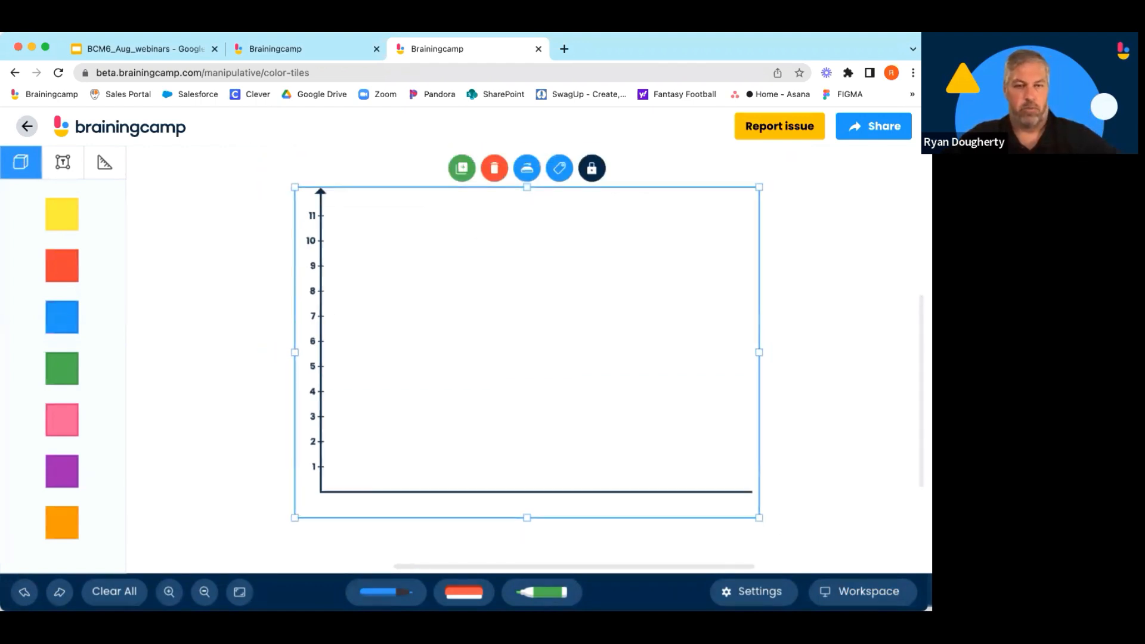
drag(524, 188, 518, 129)
drag(446, 434, 433, 507)
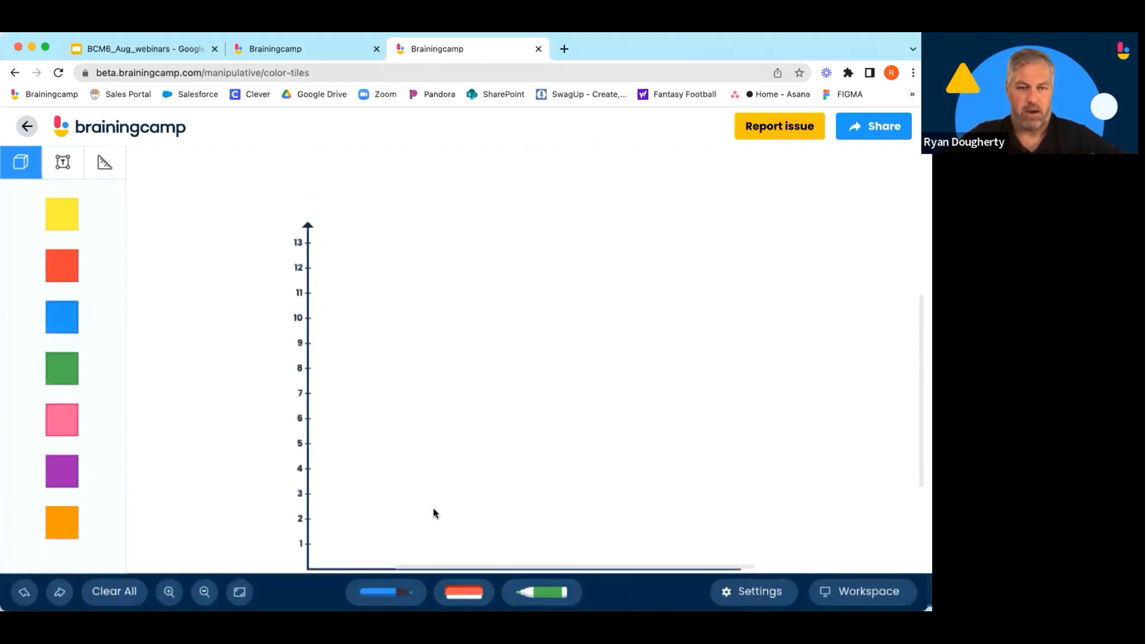
drag(511, 221, 514, 84)
click(204, 593)
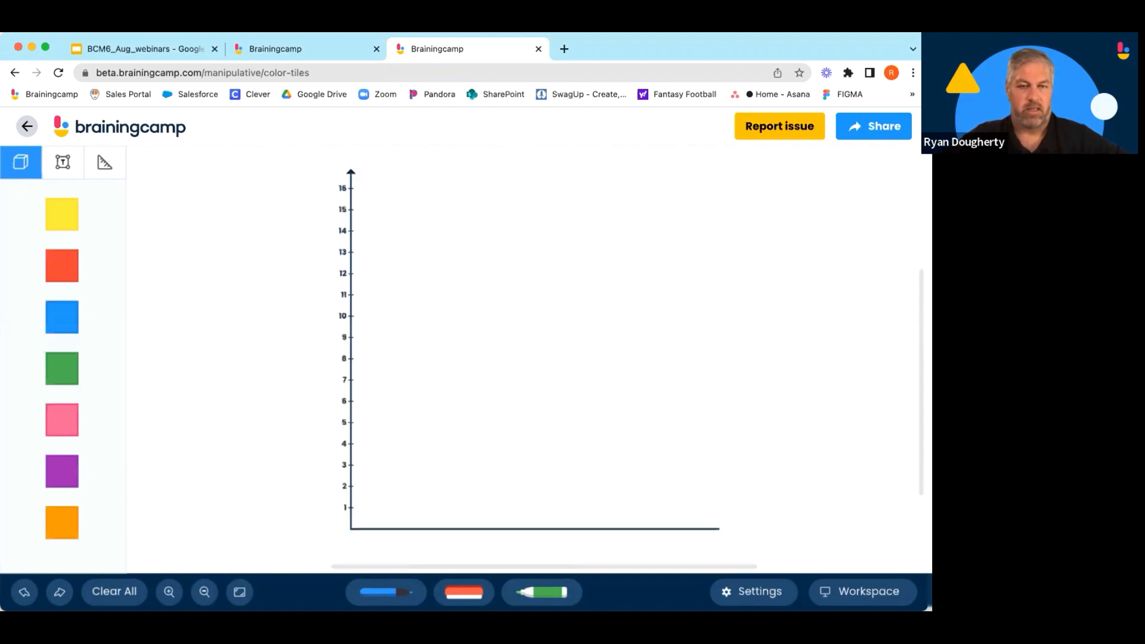
Stretch the graph's vertical axis up to 17 and nudge the graph slightly down.
click(351, 291)
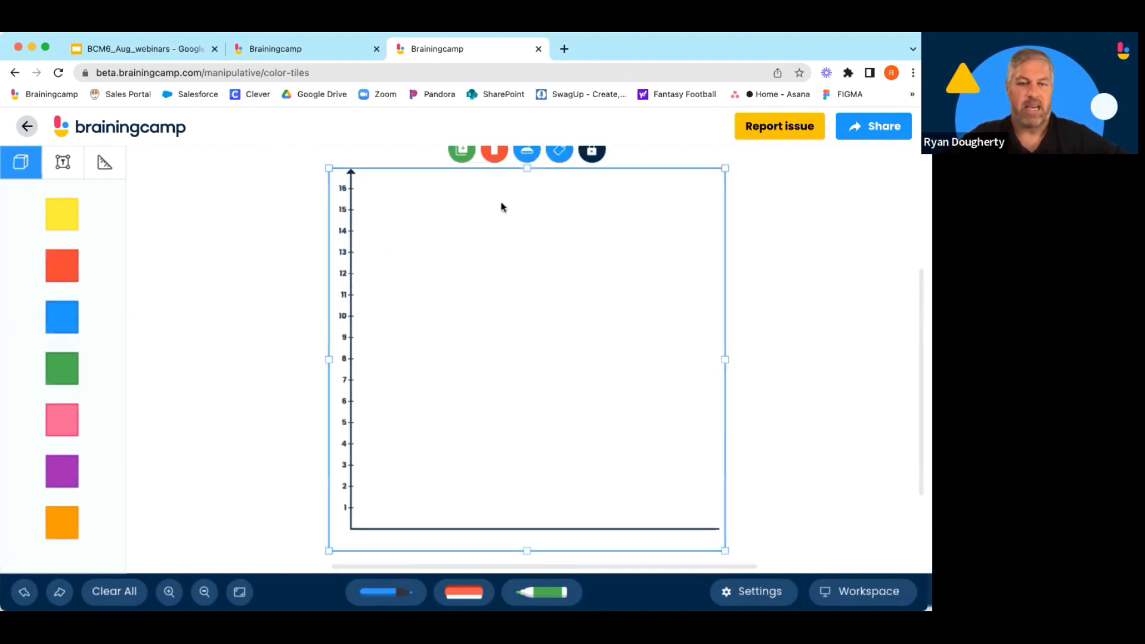
drag(526, 168, 527, 148)
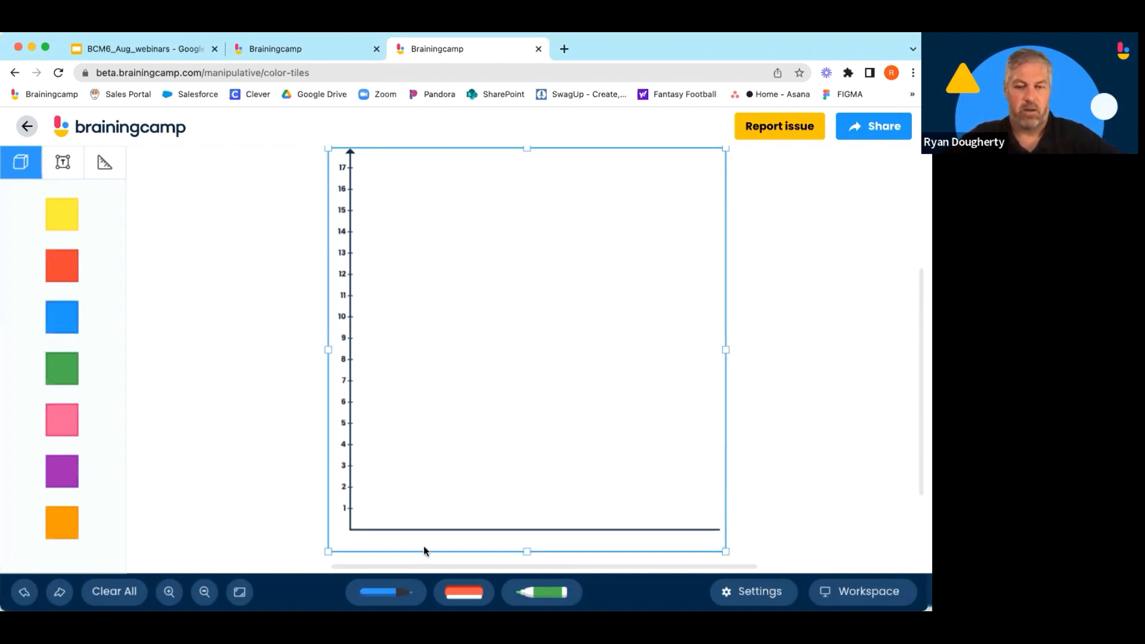
drag(630, 531, 611, 571)
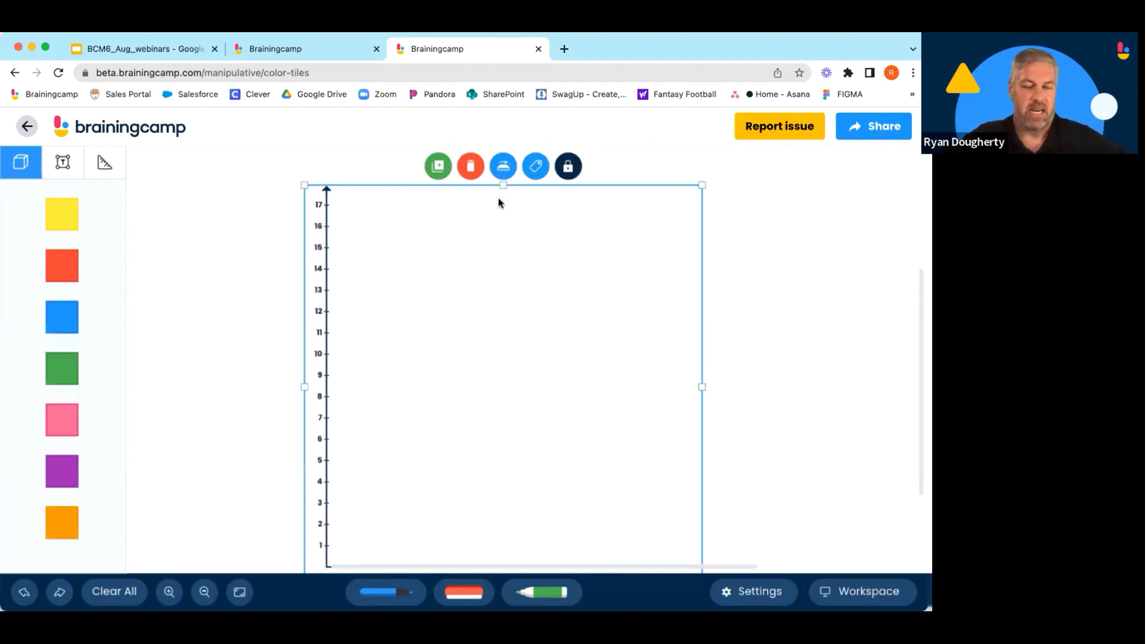
Rotate the graph so its numbered axis runs horizontally along the bottom.
click(504, 168)
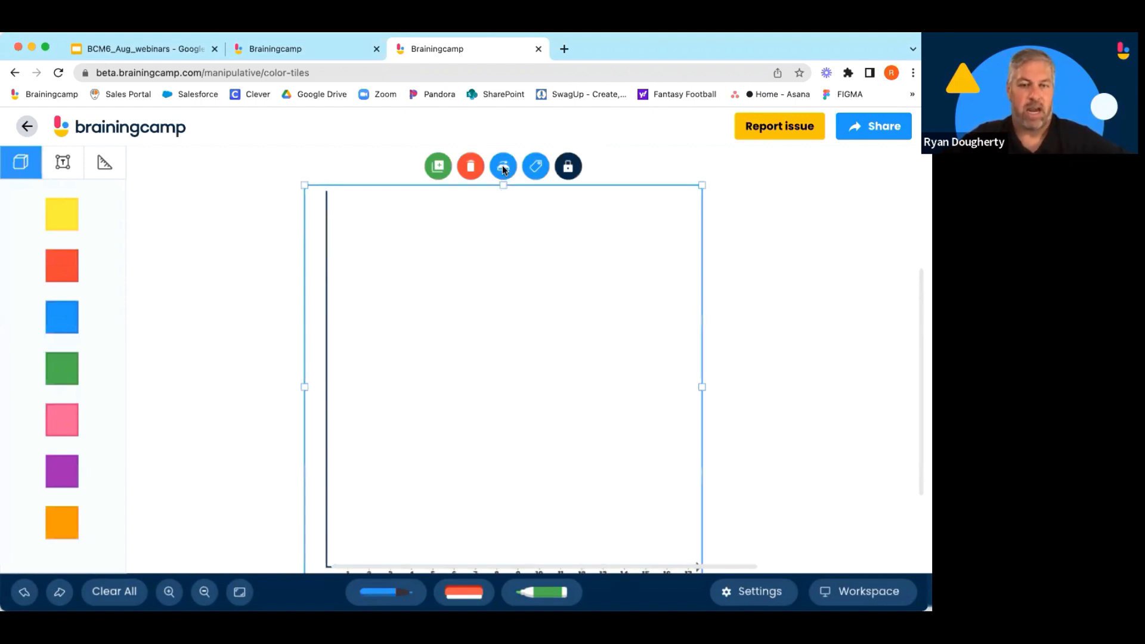
scroll(569, 375, down, 2)
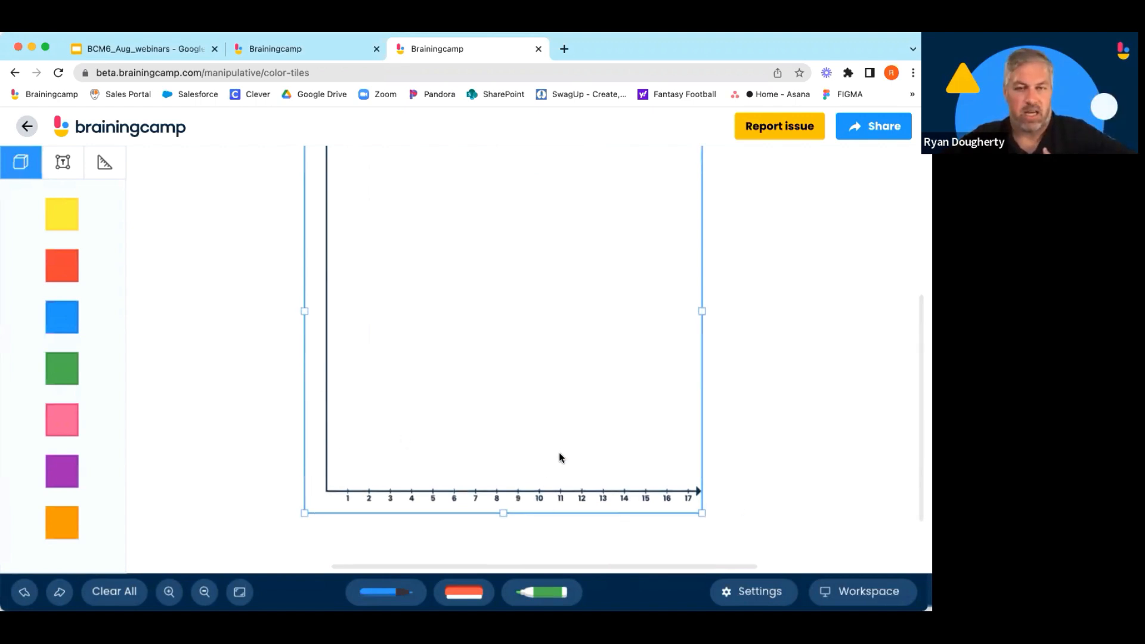
scroll(559, 458, up, 3)
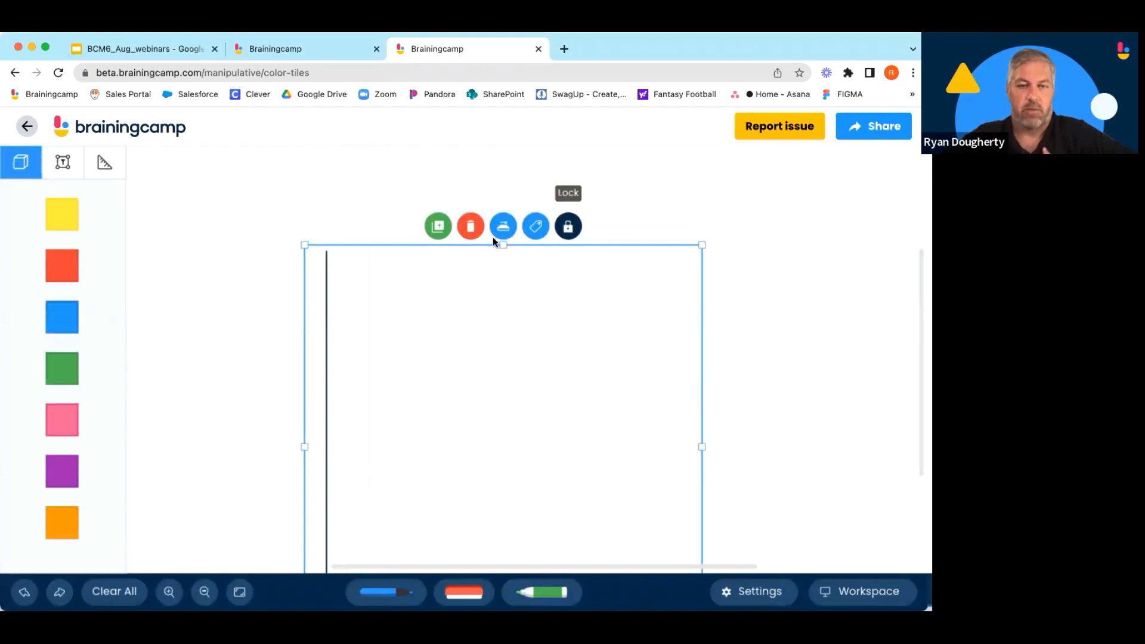
Delete the rotated graph and try the Number Line and Graph workspace backgrounds.
click(470, 227)
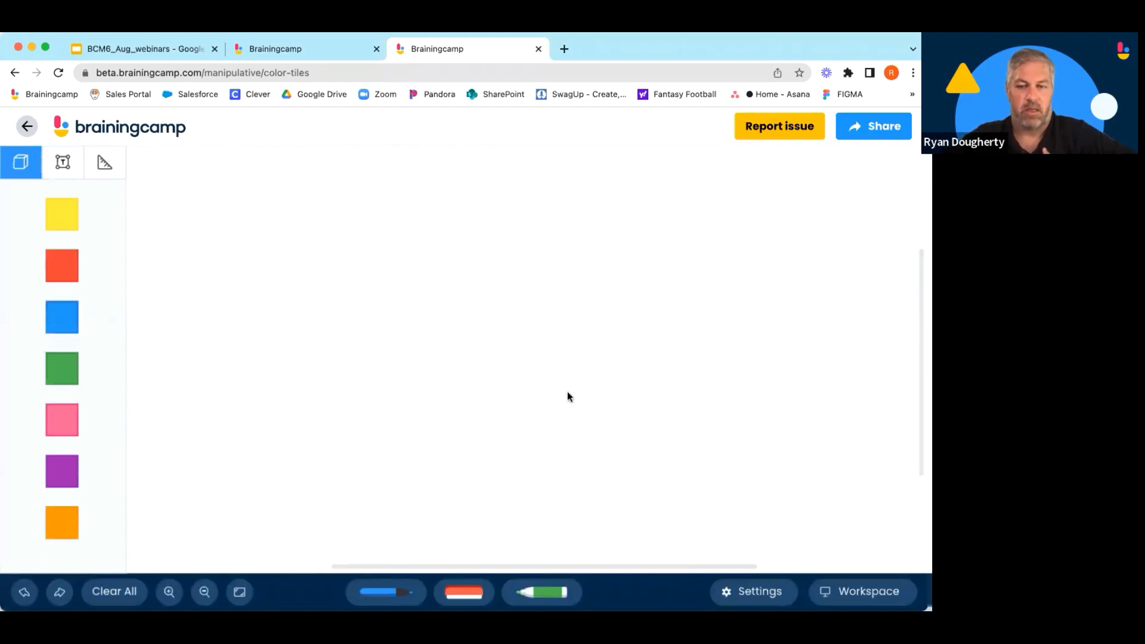
click(856, 591)
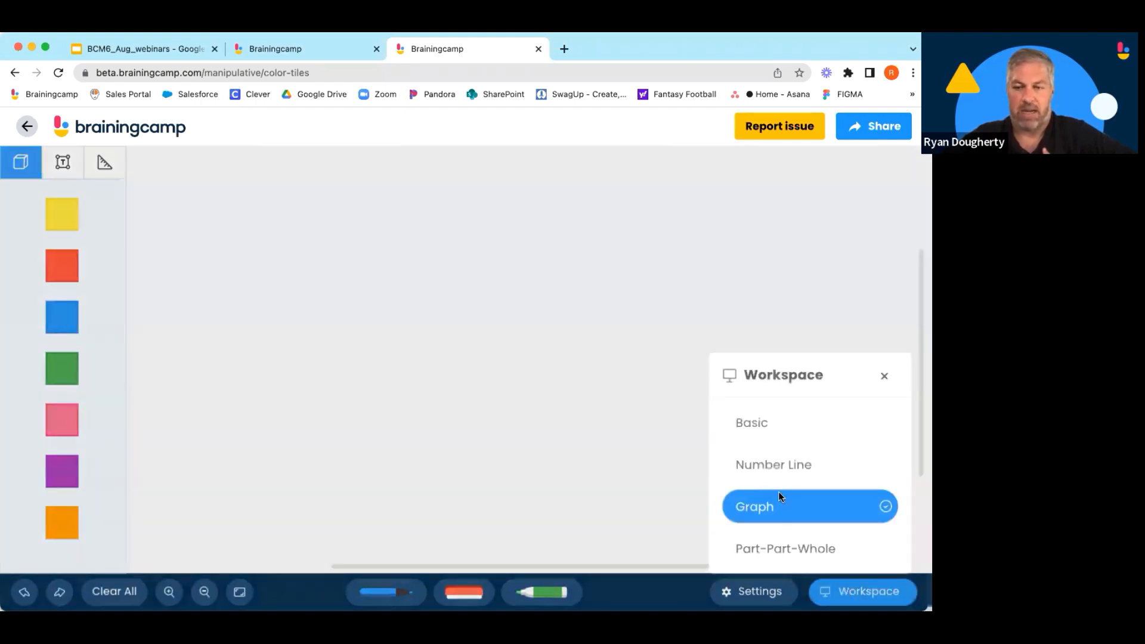
click(778, 468)
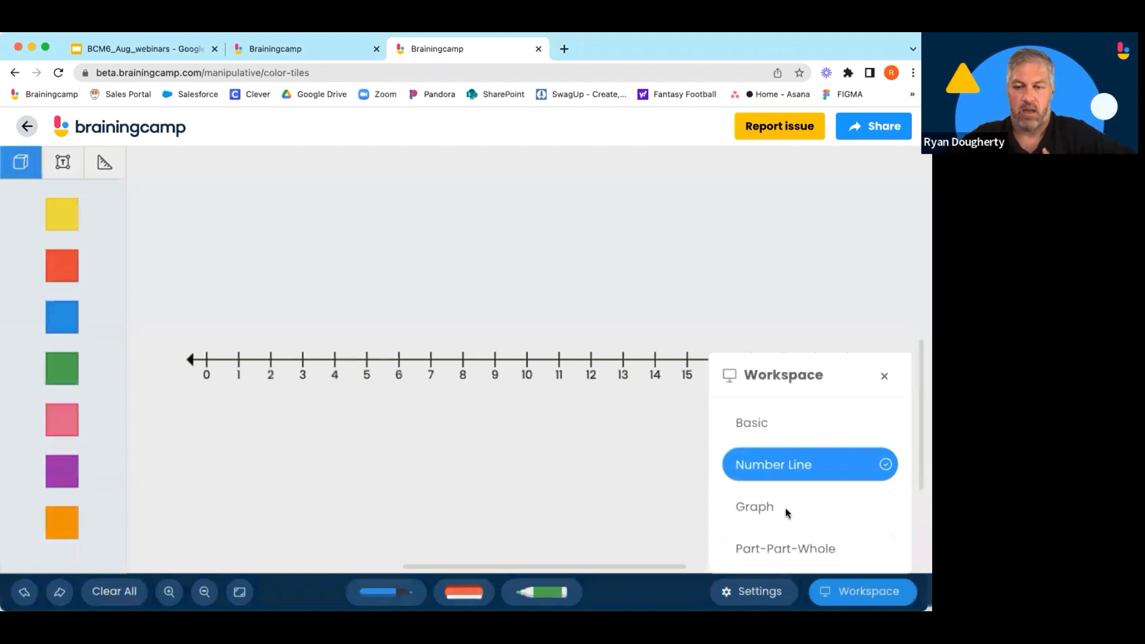
click(786, 508)
Reload the page and set the workspace background to Graph.
click(57, 74)
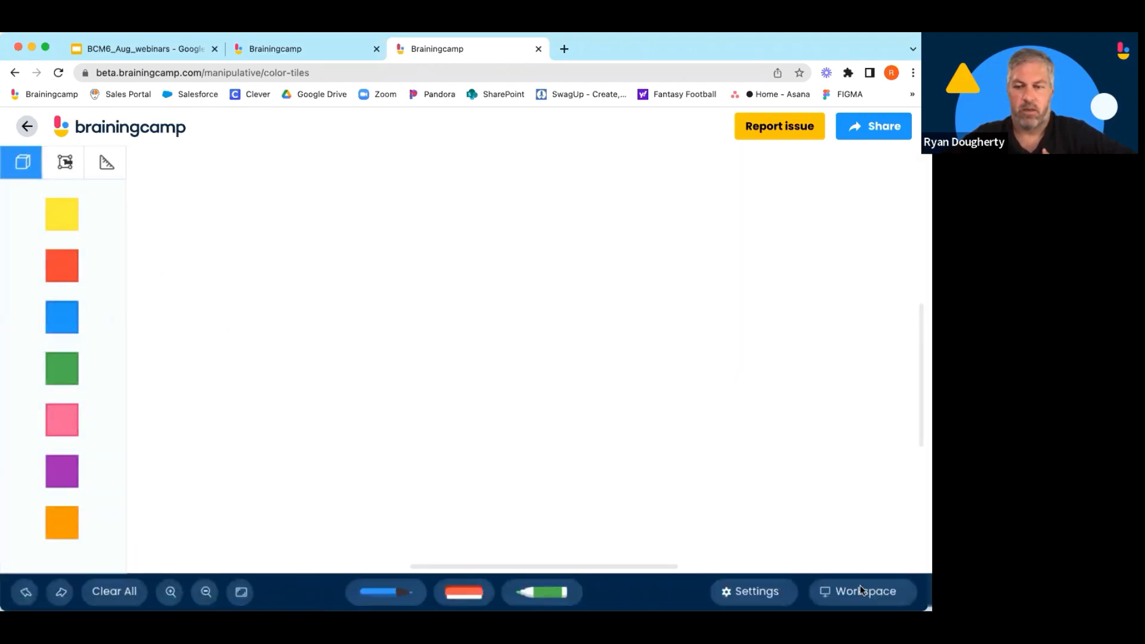
click(860, 589)
click(799, 518)
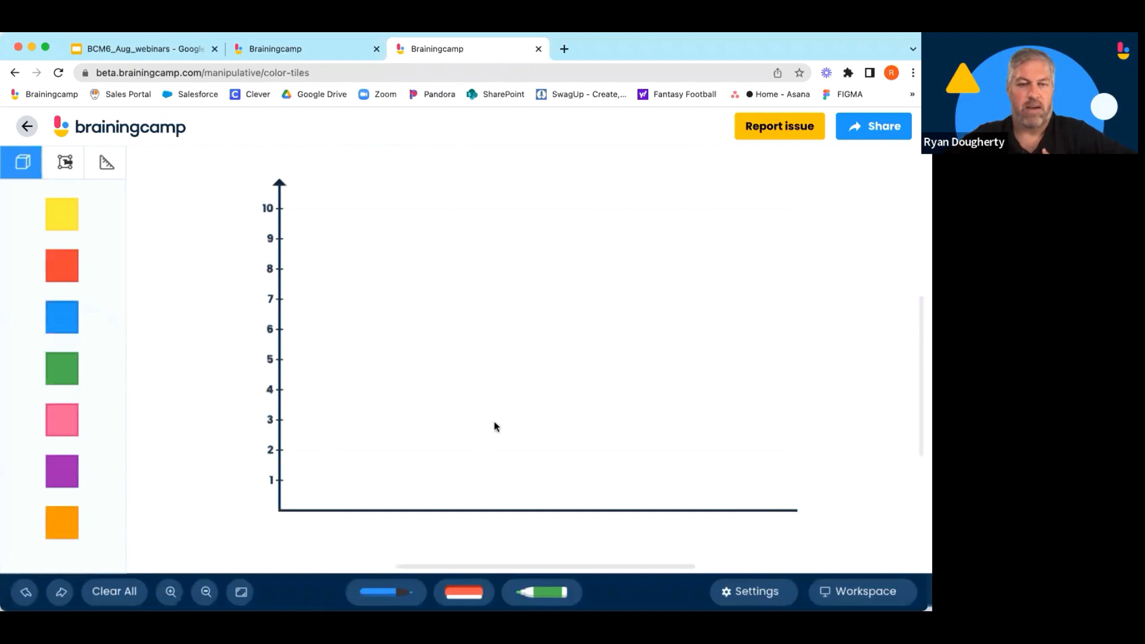
Duplicate the graph and move the copy to the right of the original.
click(280, 358)
click(467, 164)
drag(475, 283, 921, 316)
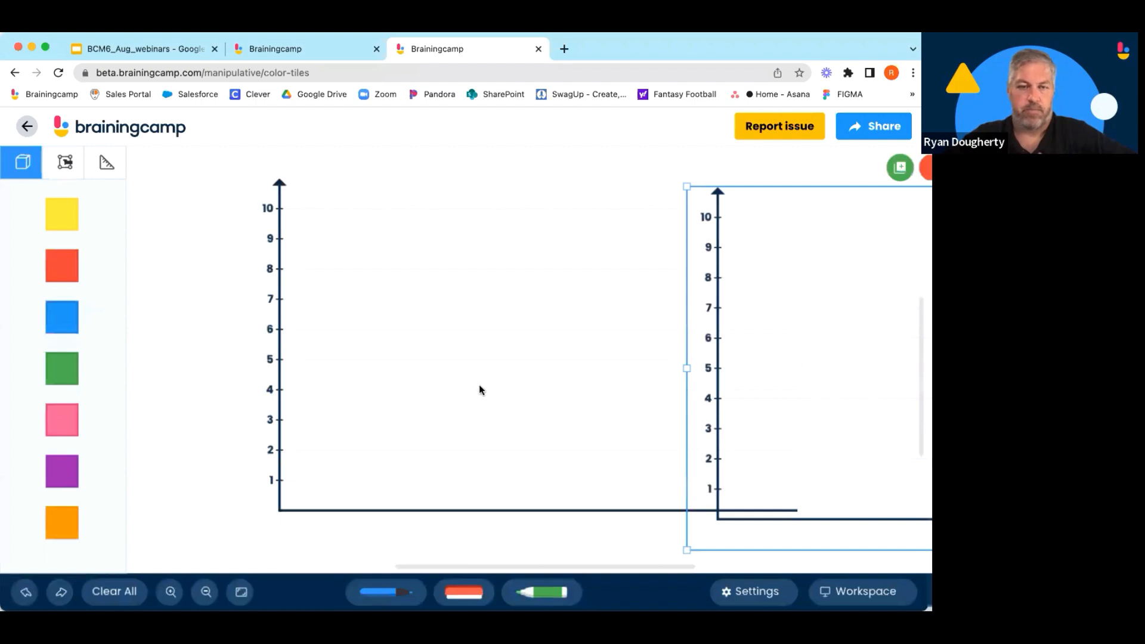
Zoom out and shift the copied graph so it sits just beside the original.
click(207, 590)
click(206, 592)
click(206, 591)
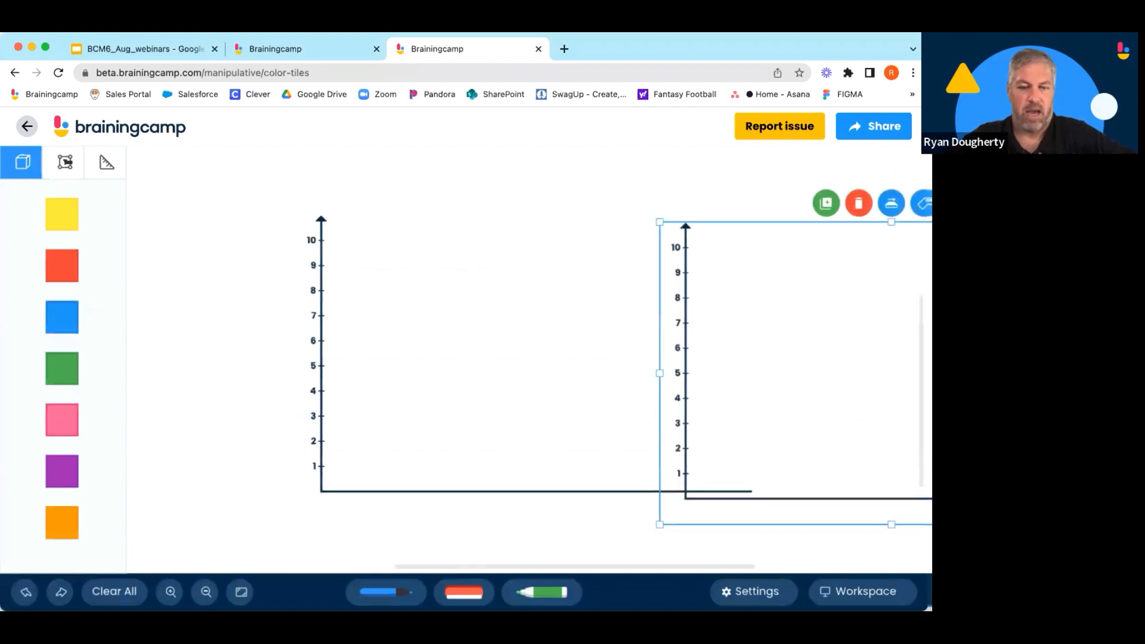
click(241, 592)
drag(627, 360, 707, 350)
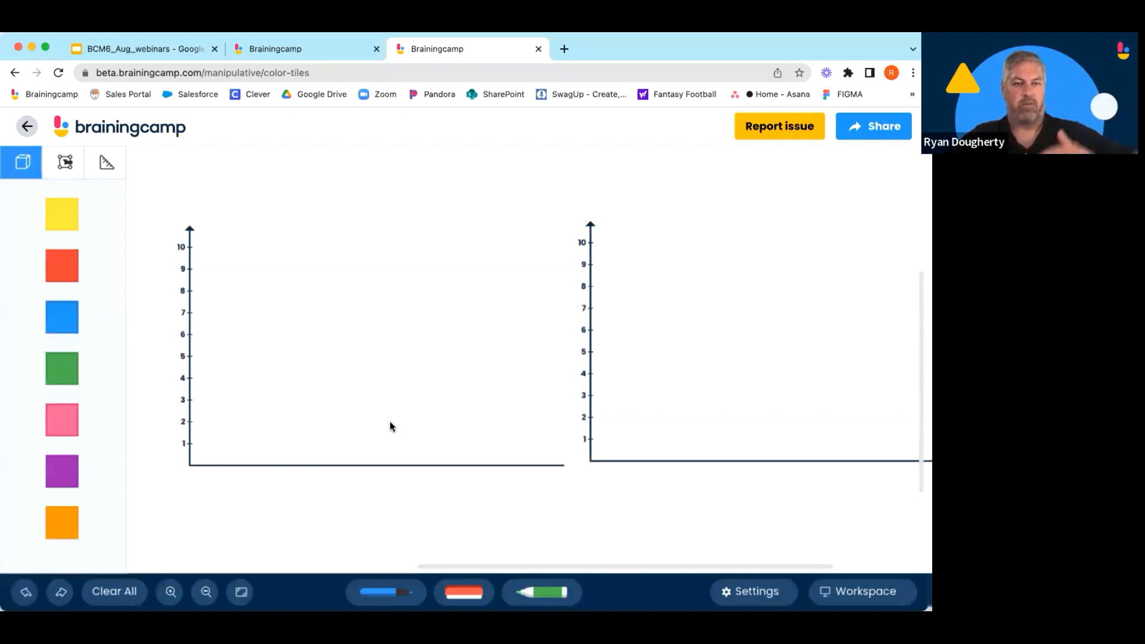
Rotate the copied graph and overlay it on the original so both axes are numbered.
click(589, 338)
click(768, 202)
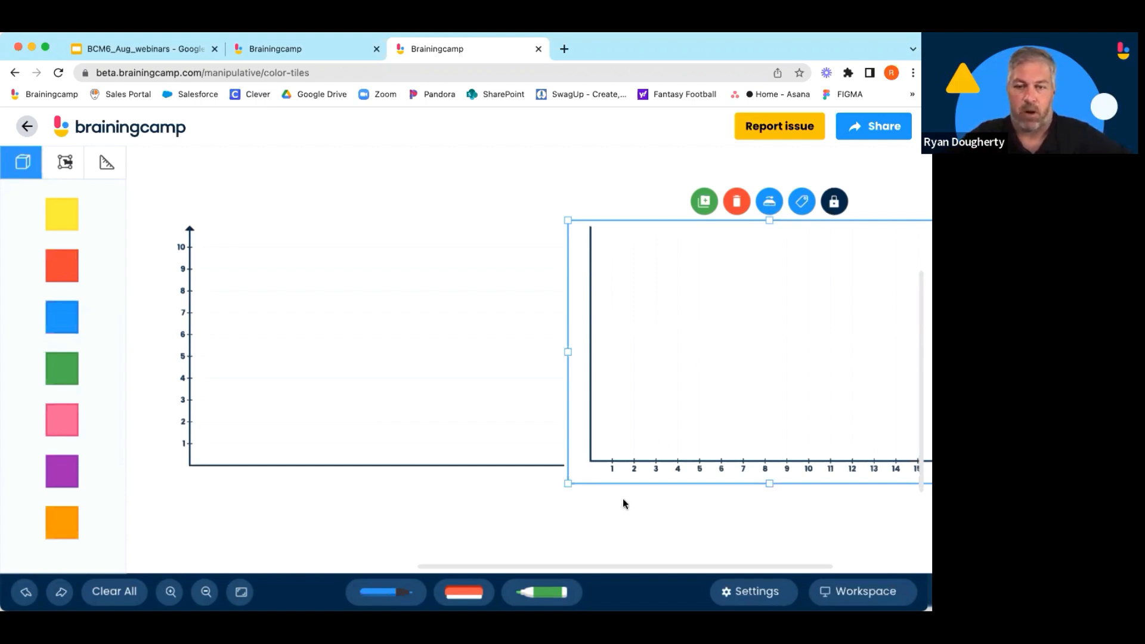
drag(652, 388, 255, 396)
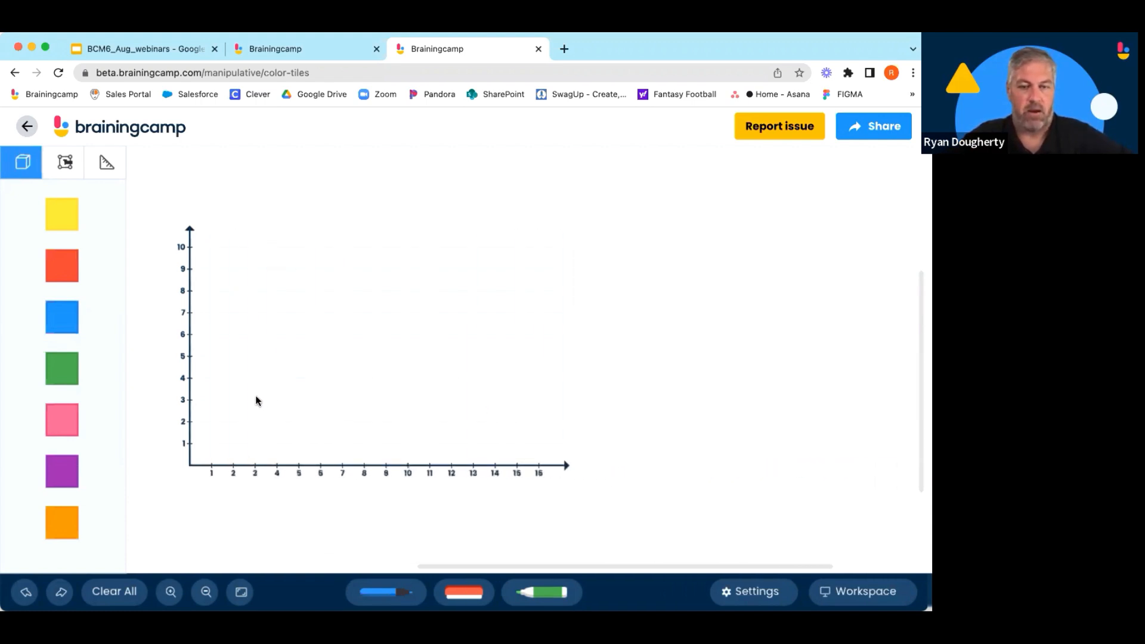
Pull the two graphs apart again so they sit side by side, and select both together.
click(790, 405)
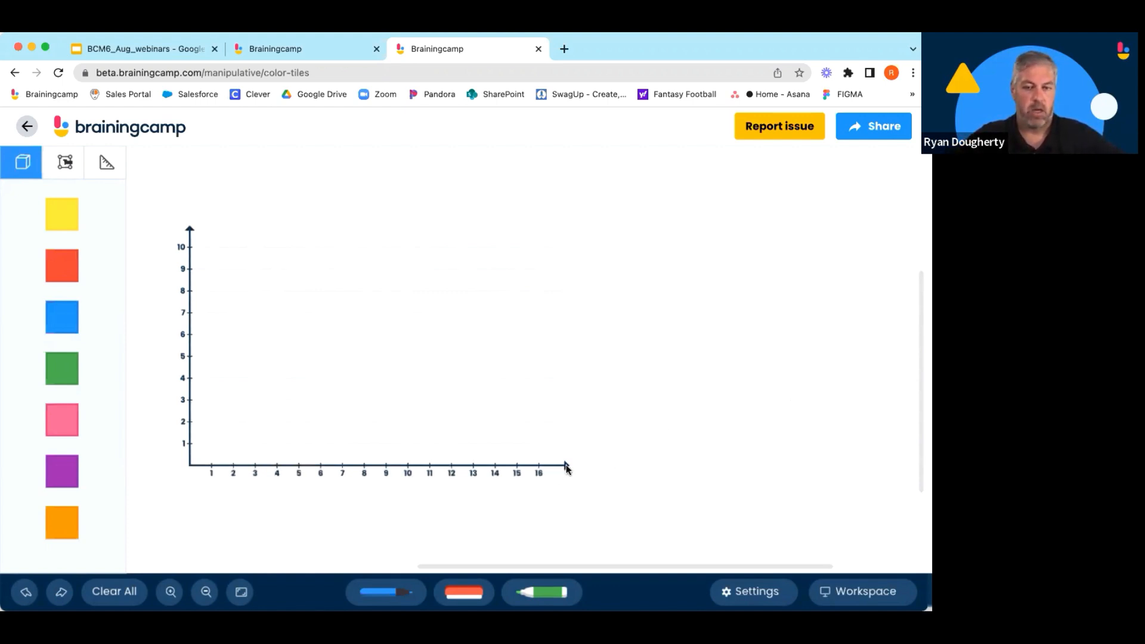
mouse_move(567, 467)
mouse_down()
mouse_move(642, 472)
mouse_move(885, 450)
mouse_move(900, 471)
mouse_move(567, 465)
mouse_up()
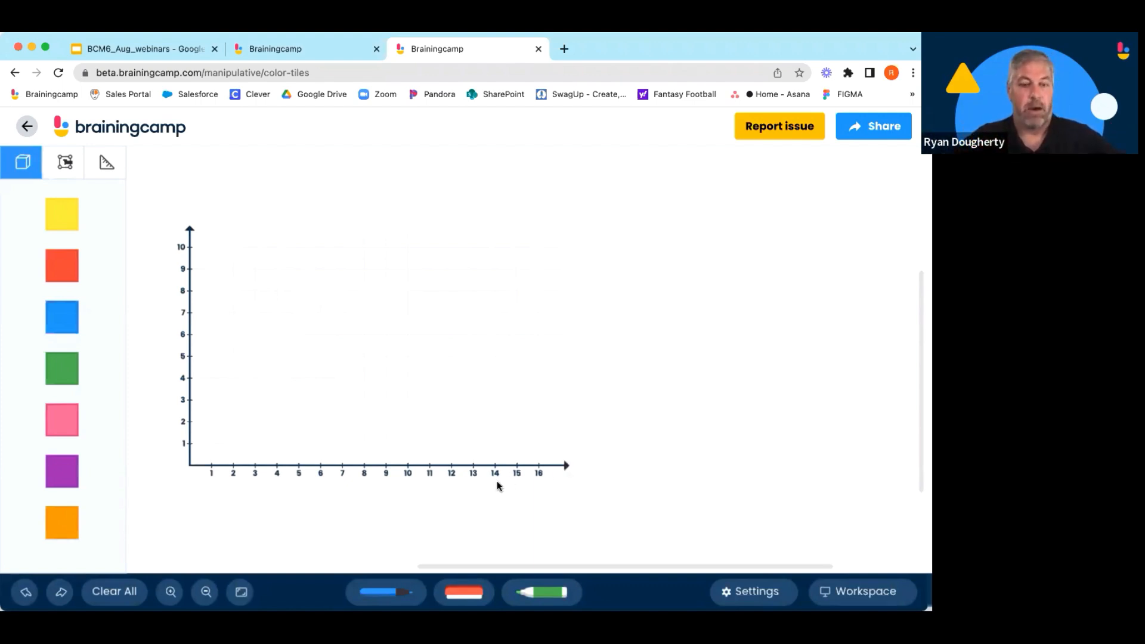
scroll(676, 382, down, 3)
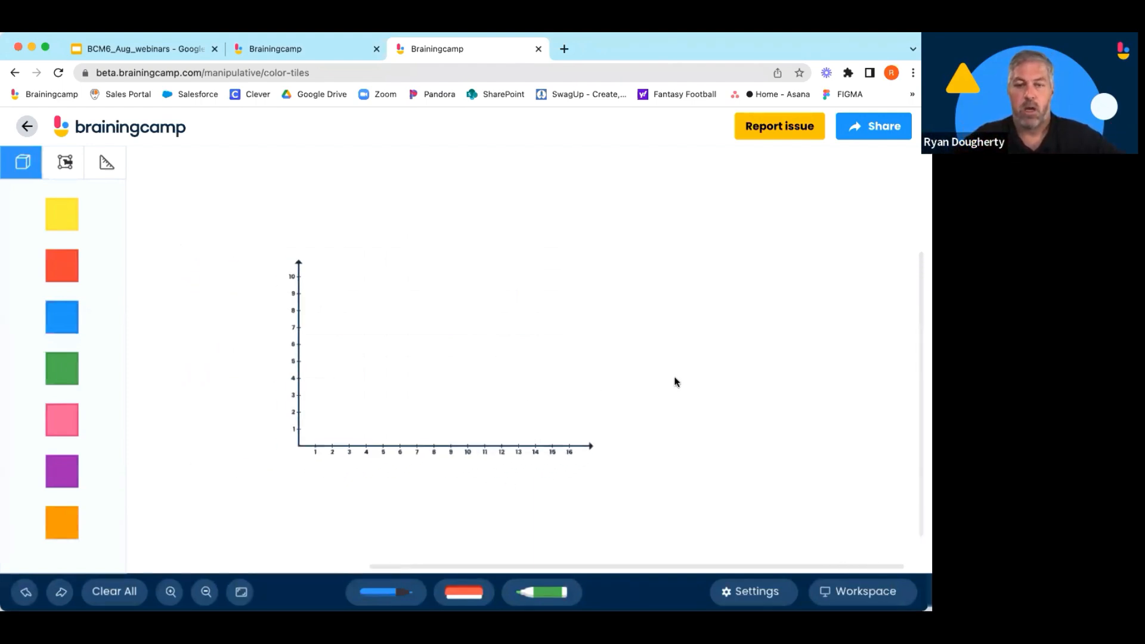
drag(433, 395, 751, 395)
drag(641, 470, 908, 480)
drag(842, 429, 789, 427)
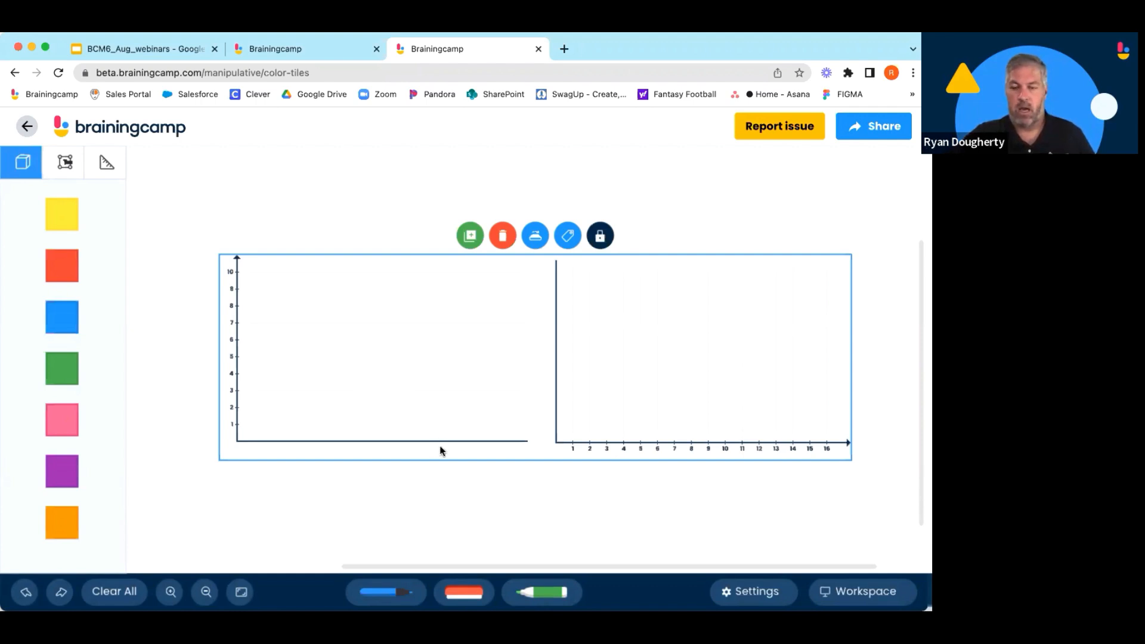
Return to the manipulatives list and open Cuisenaire Rods.
click(138, 130)
scroll(280, 310, down, 1)
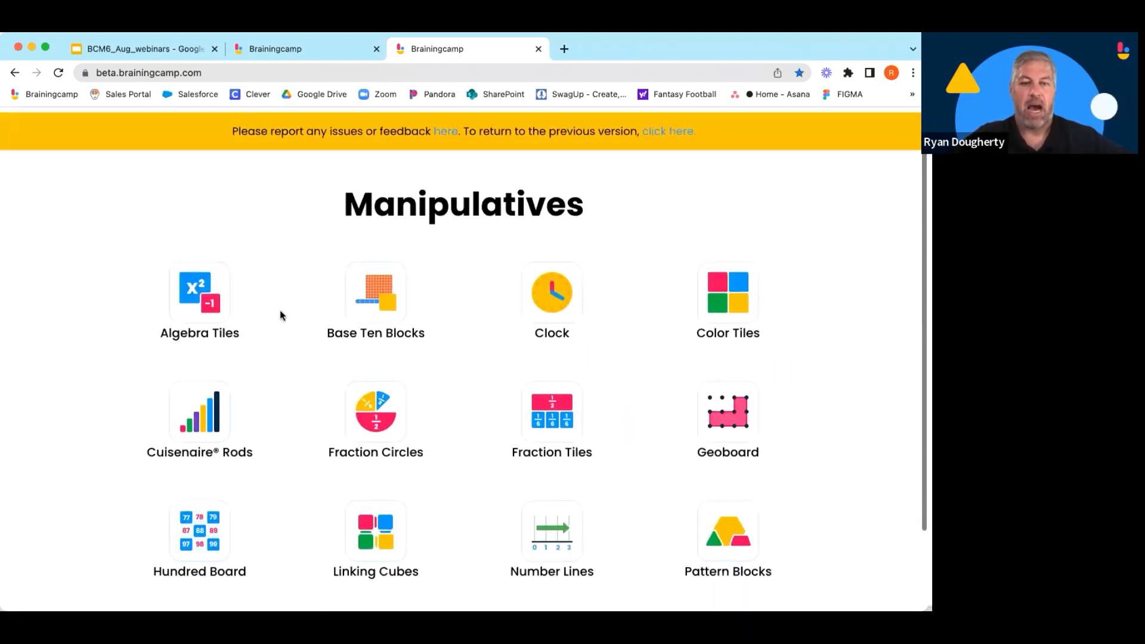
scroll(281, 315, down, 2)
click(225, 322)
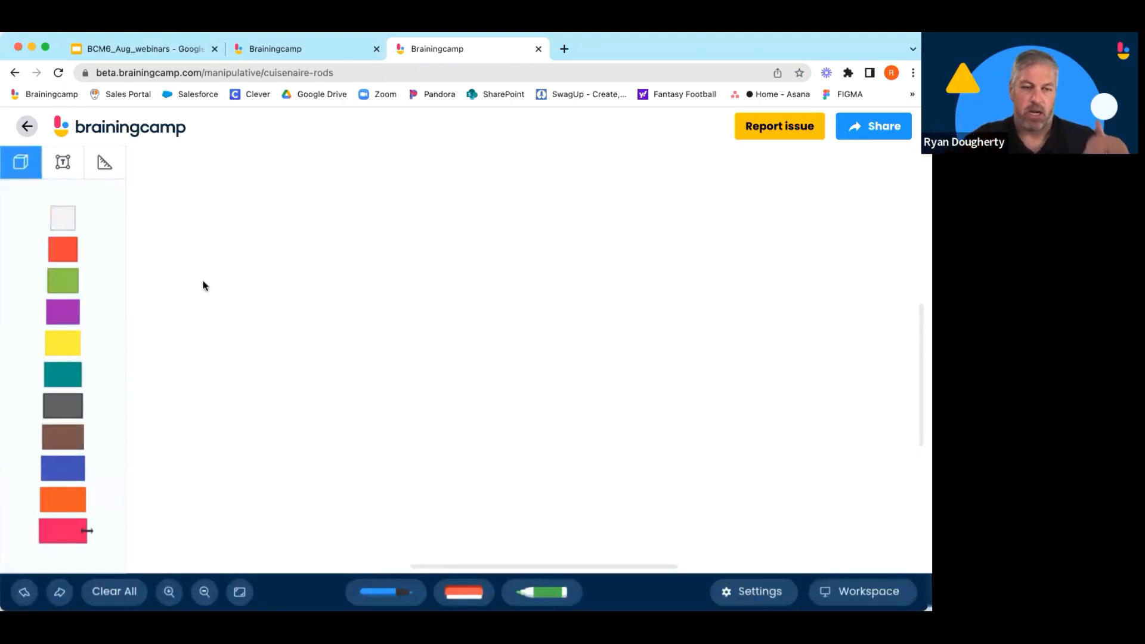
Browse the Cuisenaire Rods tool tabs and the settings panel.
click(71, 171)
click(111, 168)
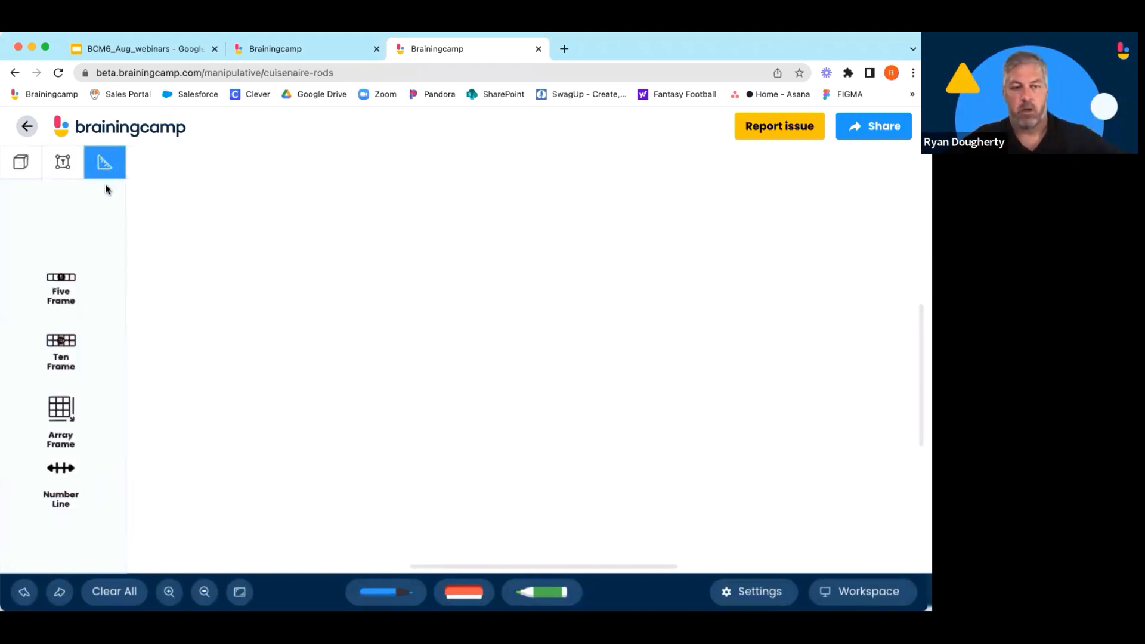
click(33, 169)
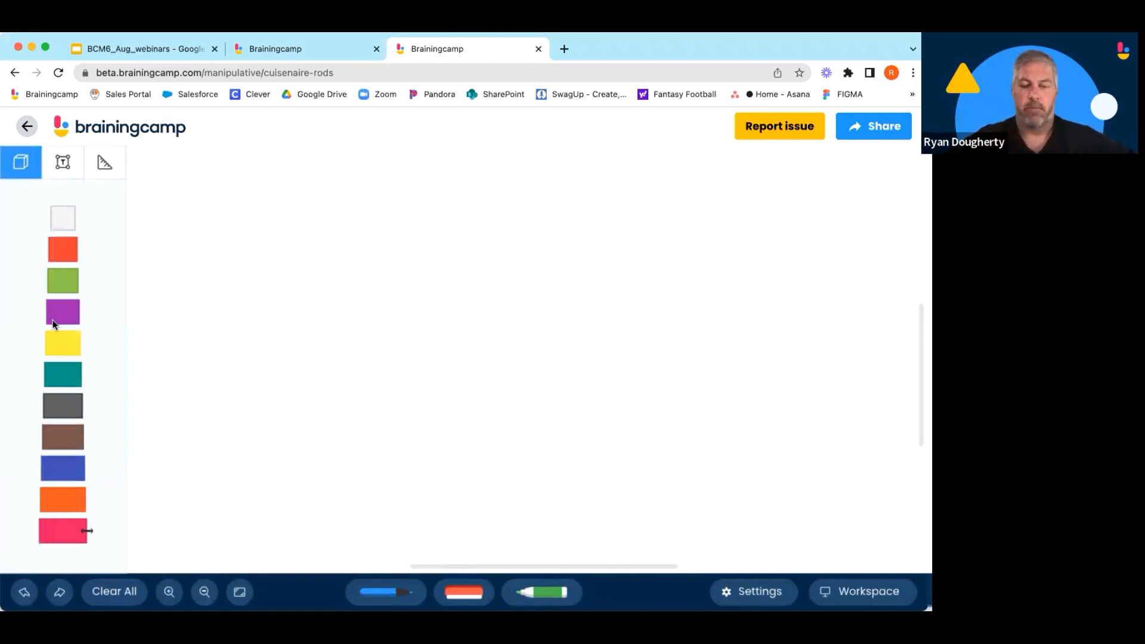
click(760, 592)
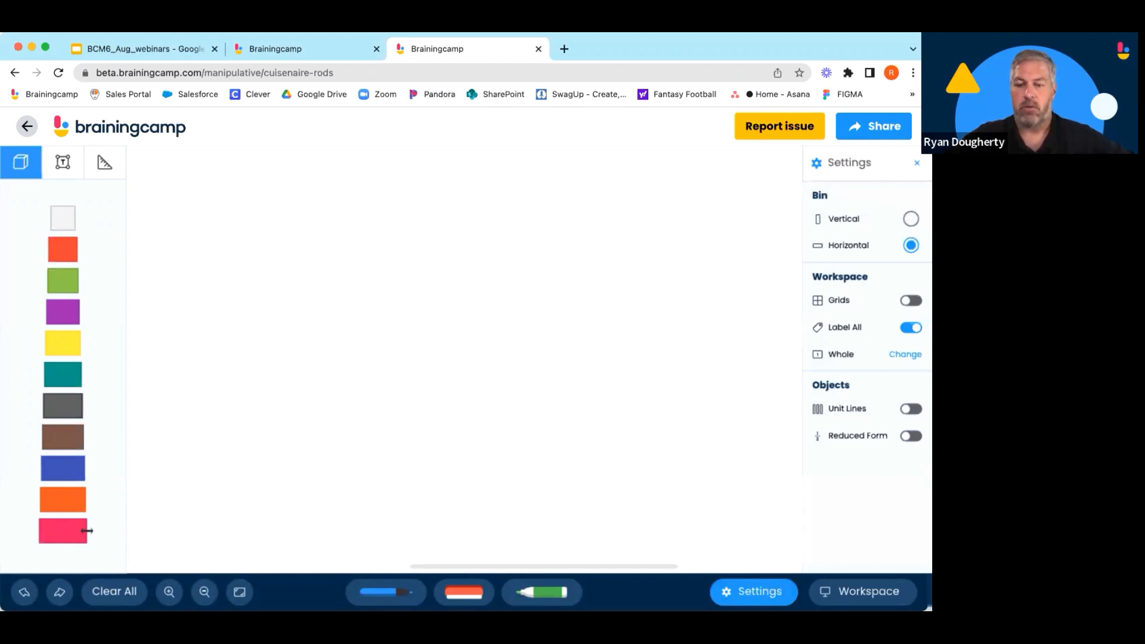
click(754, 591)
Switch the workspace to Fractions and model 3/10 and 2/10 rods end to end under a 5/10 rod.
click(883, 591)
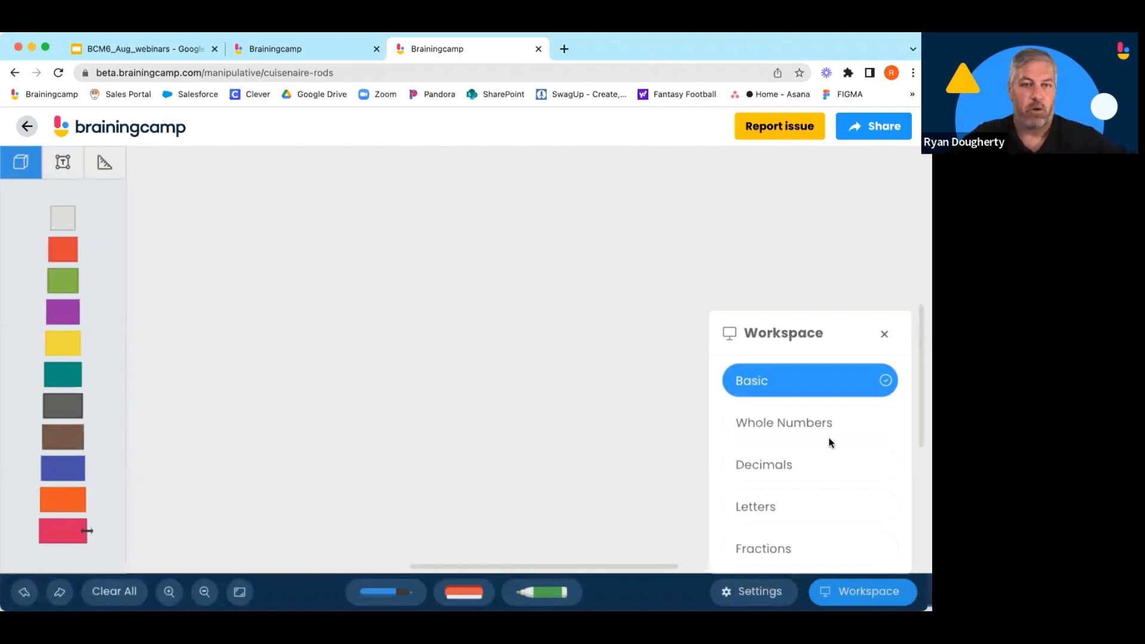
click(775, 548)
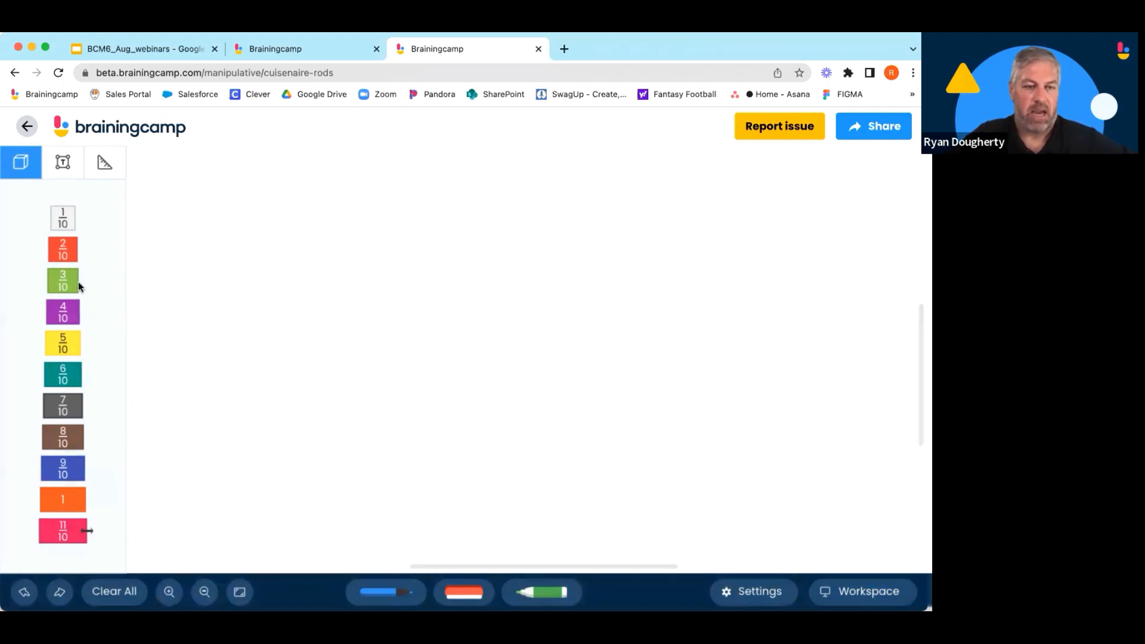
drag(79, 285, 225, 278)
drag(72, 254, 331, 280)
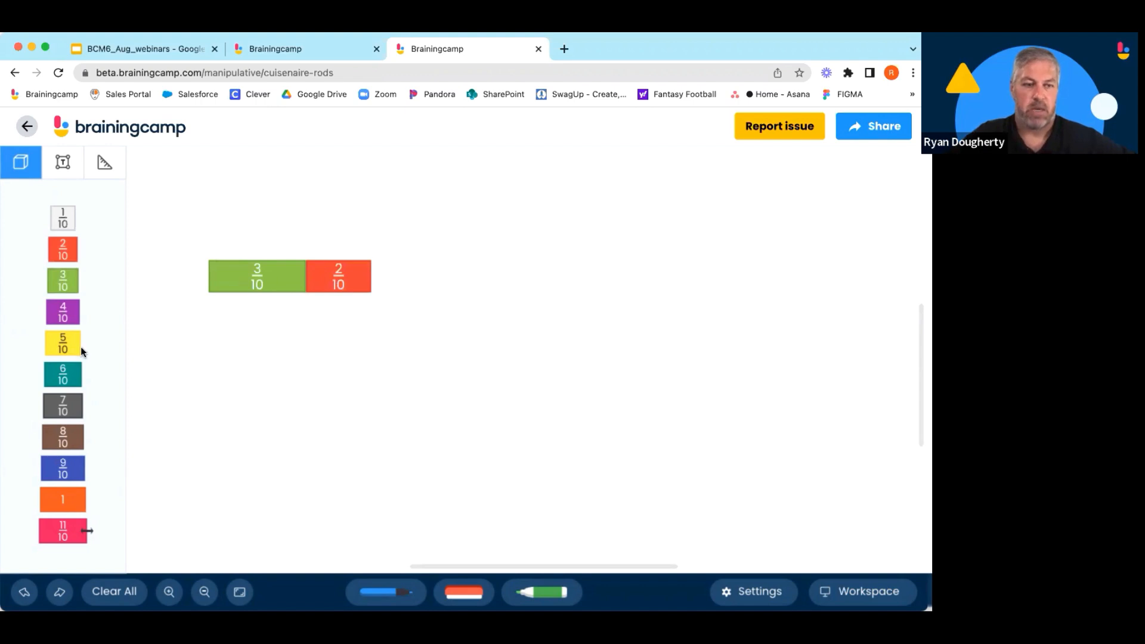
drag(79, 346, 229, 236)
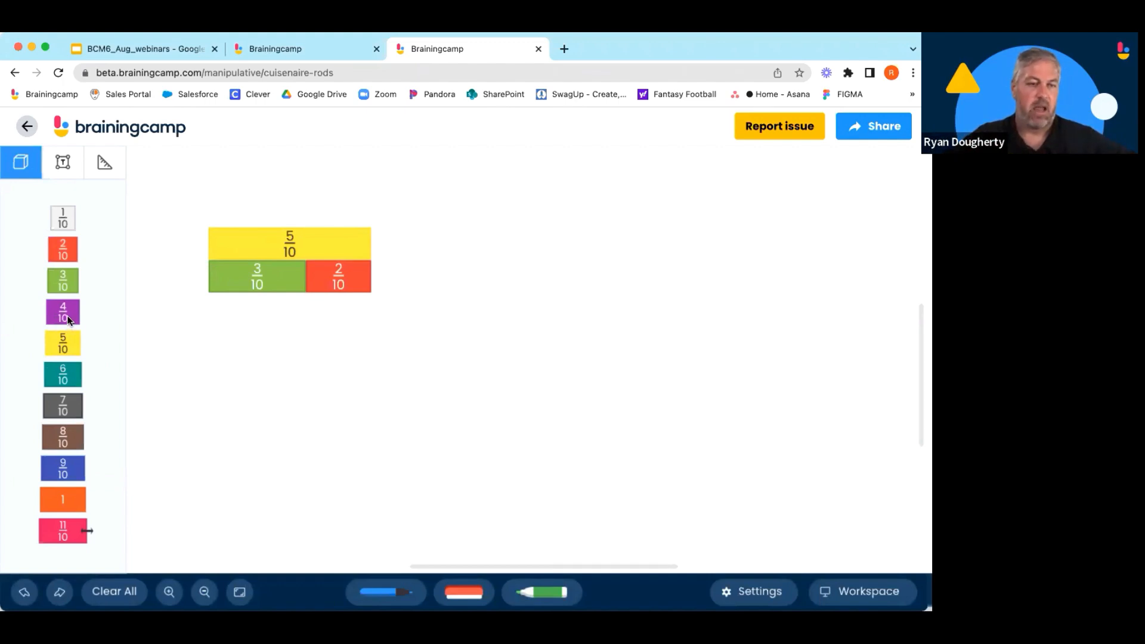
Place 4/10 and 6/10 rods end to end with a 1 rod above them.
drag(67, 318, 530, 272)
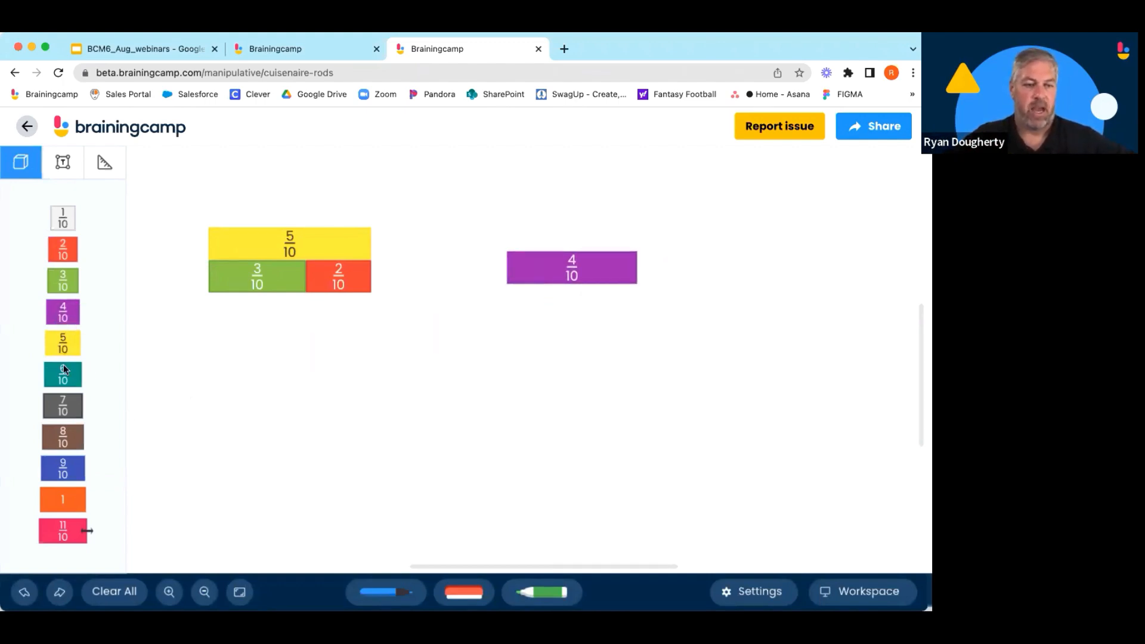
drag(69, 377, 654, 267)
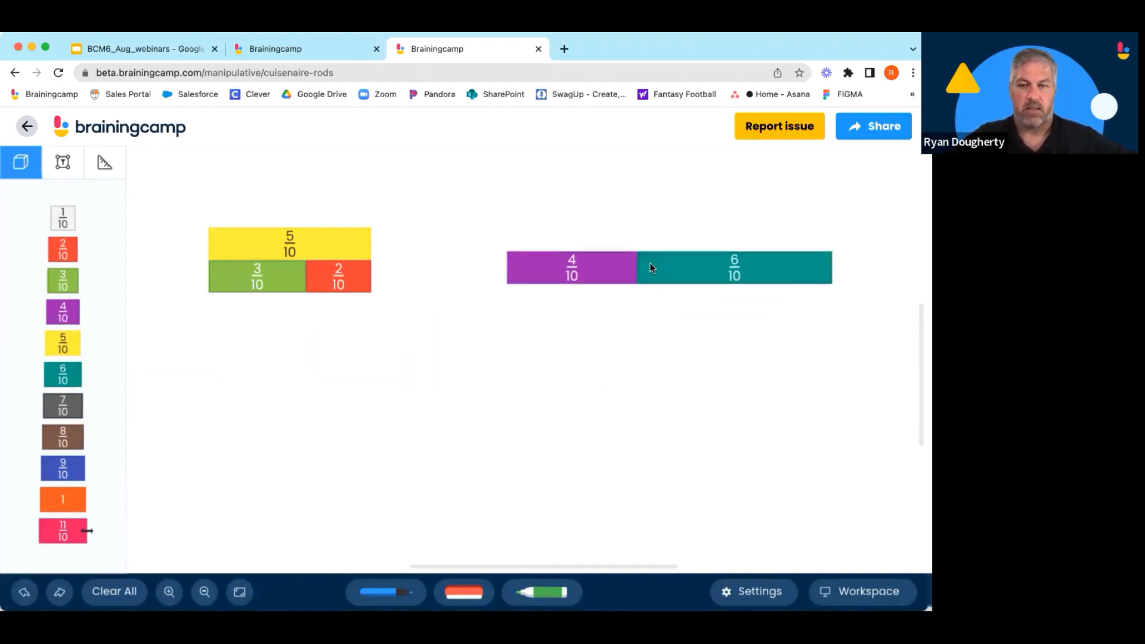
drag(54, 500, 517, 224)
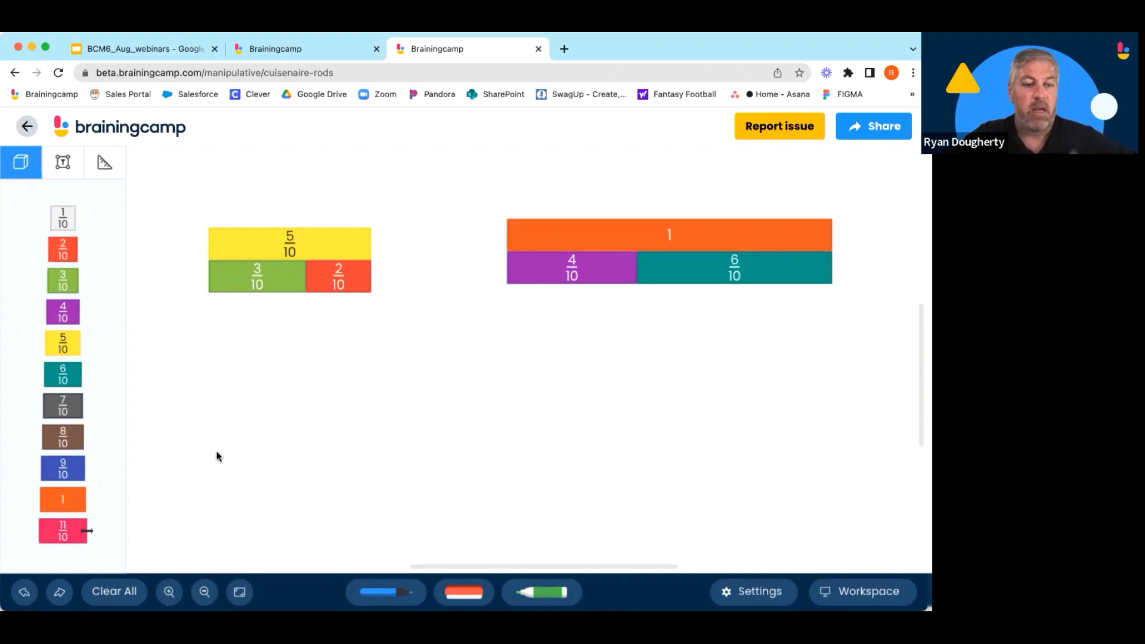
Lay 8/10 and 7/10 rods end to end and place an 11/10 rod above them.
drag(77, 444, 225, 437)
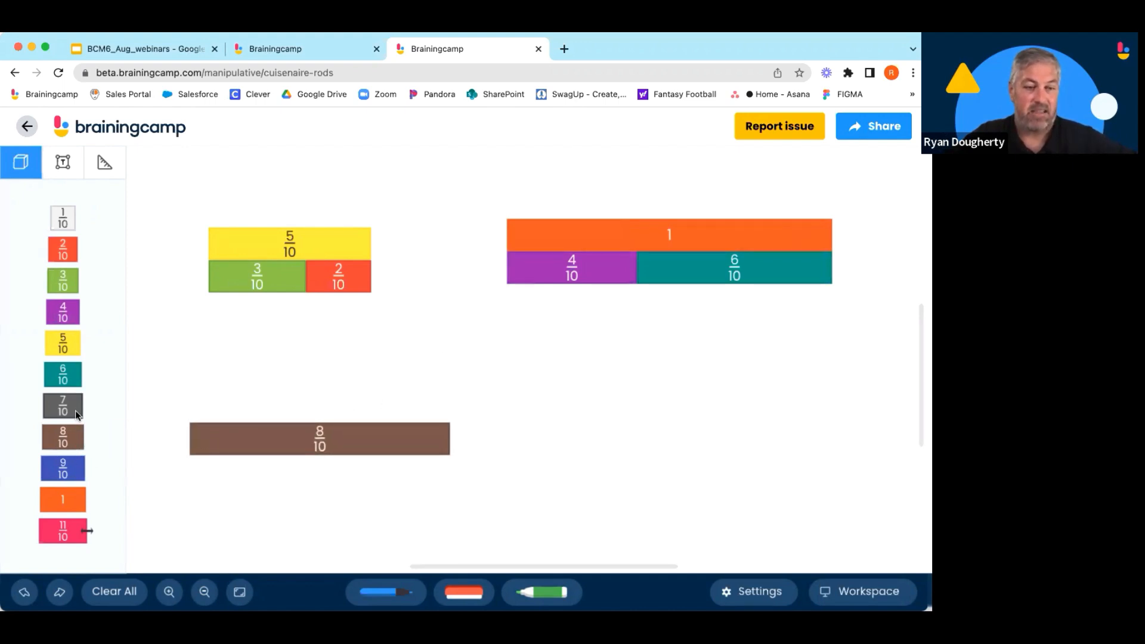
drag(75, 410, 468, 435)
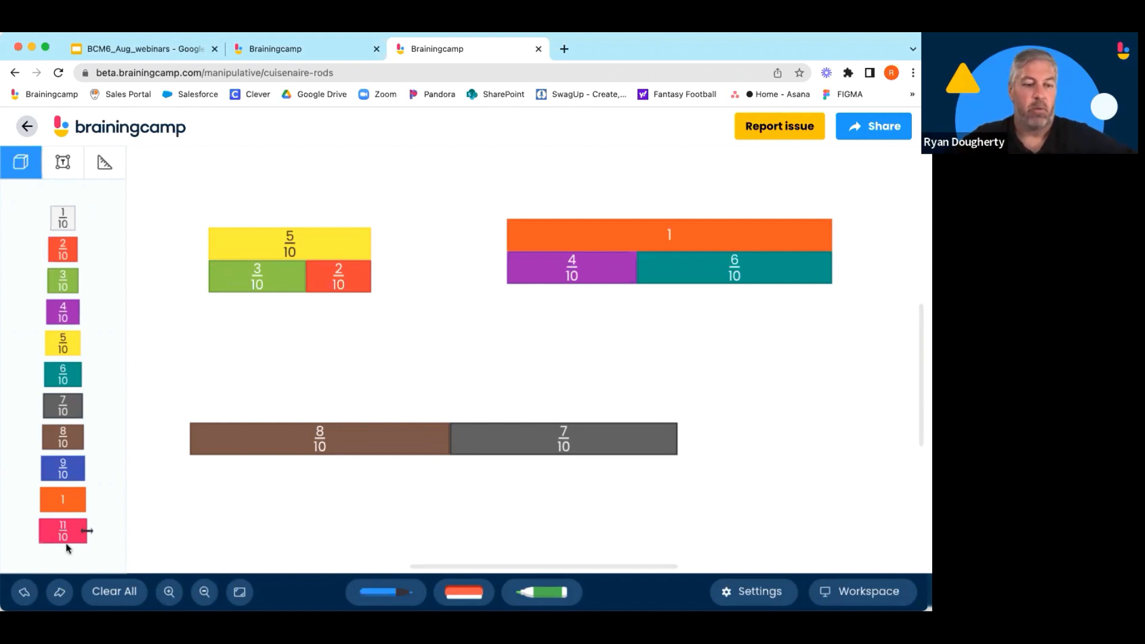
drag(99, 531, 206, 424)
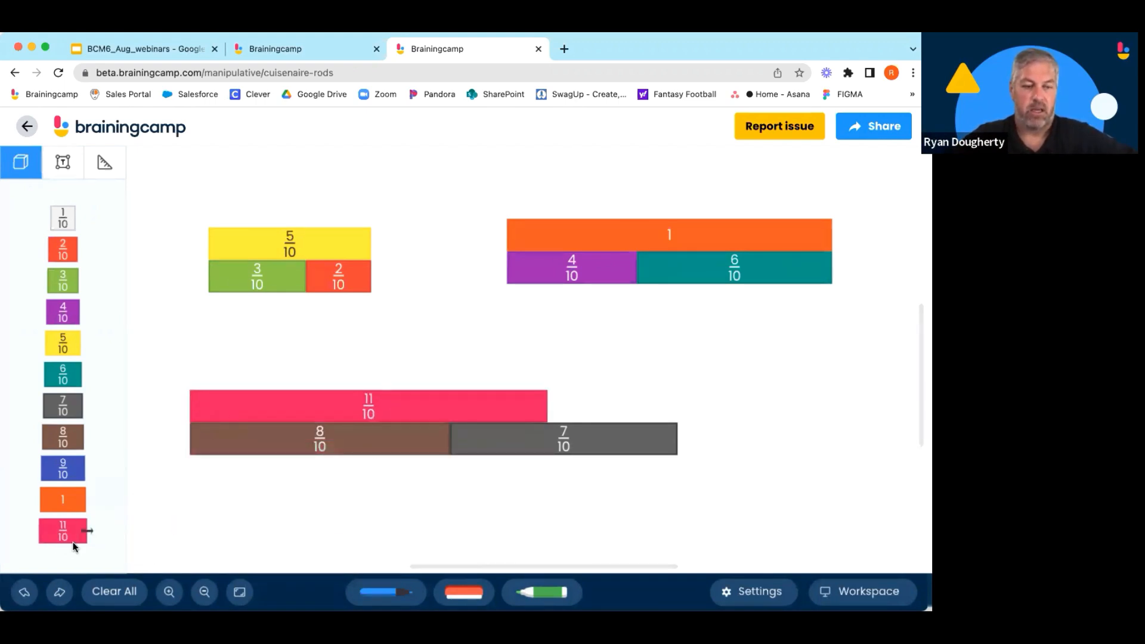
Stretch the 11/10 rod to 15/10, then stack a 1 rod and a 5/10 rod above it.
click(441, 403)
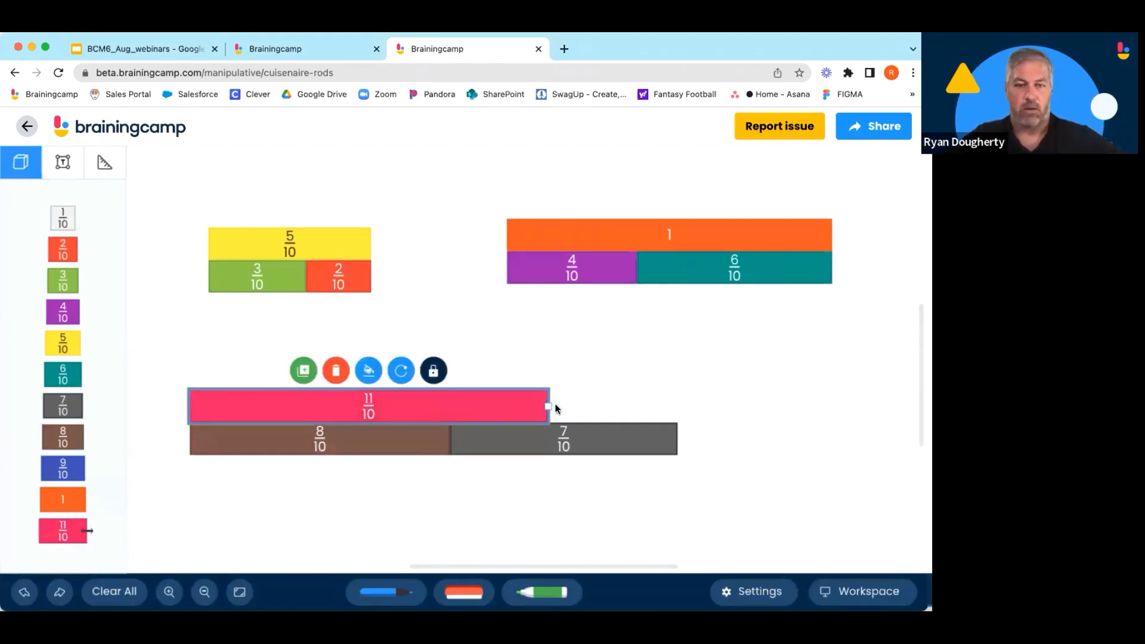
drag(549, 405, 680, 407)
click(682, 501)
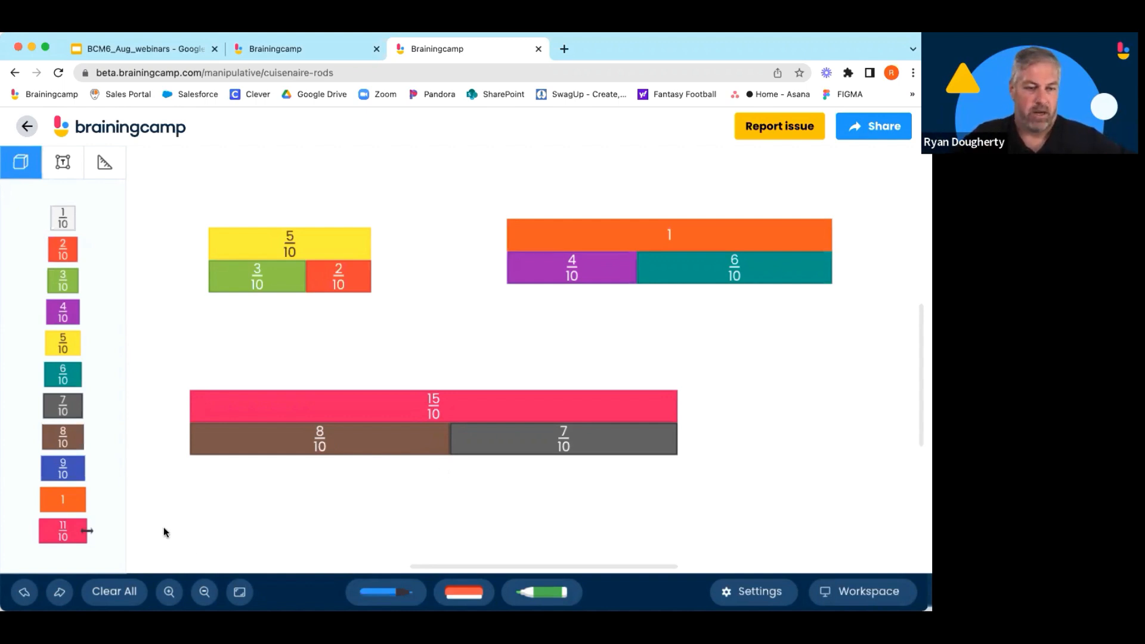
drag(79, 499, 227, 374)
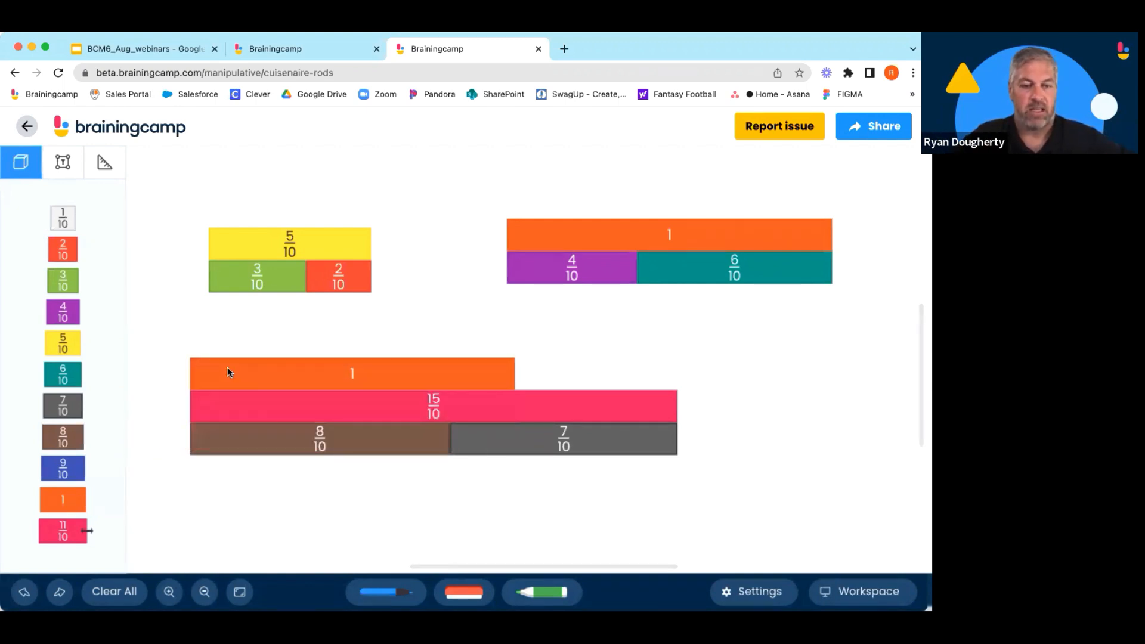
drag(66, 345, 524, 373)
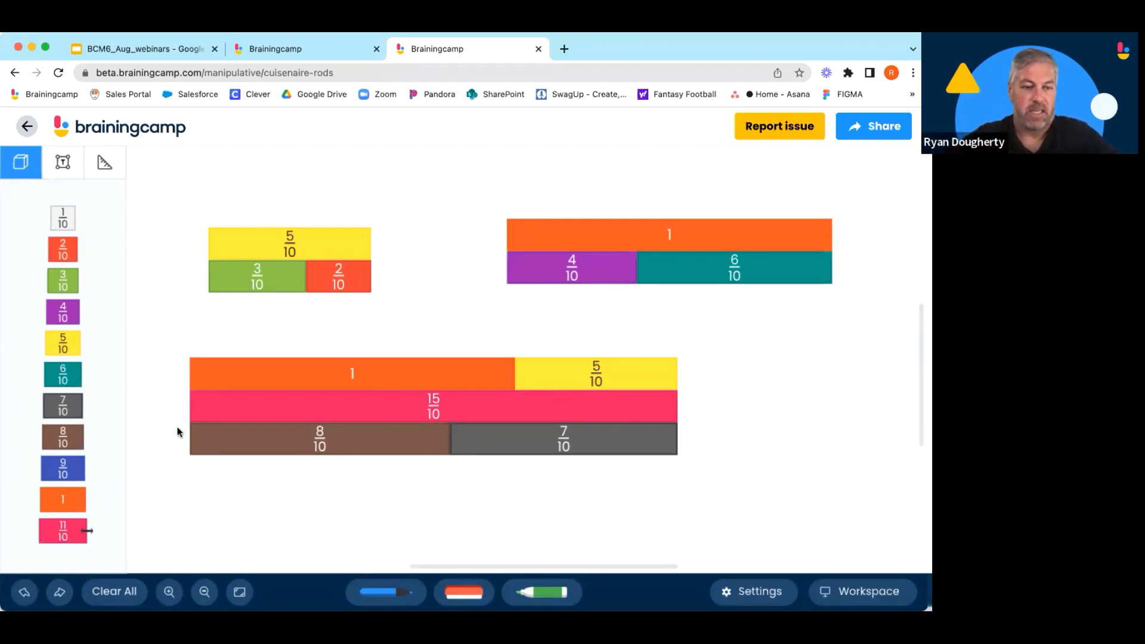
Add a number line in tenths from 0 to 2 beneath the rods.
click(106, 165)
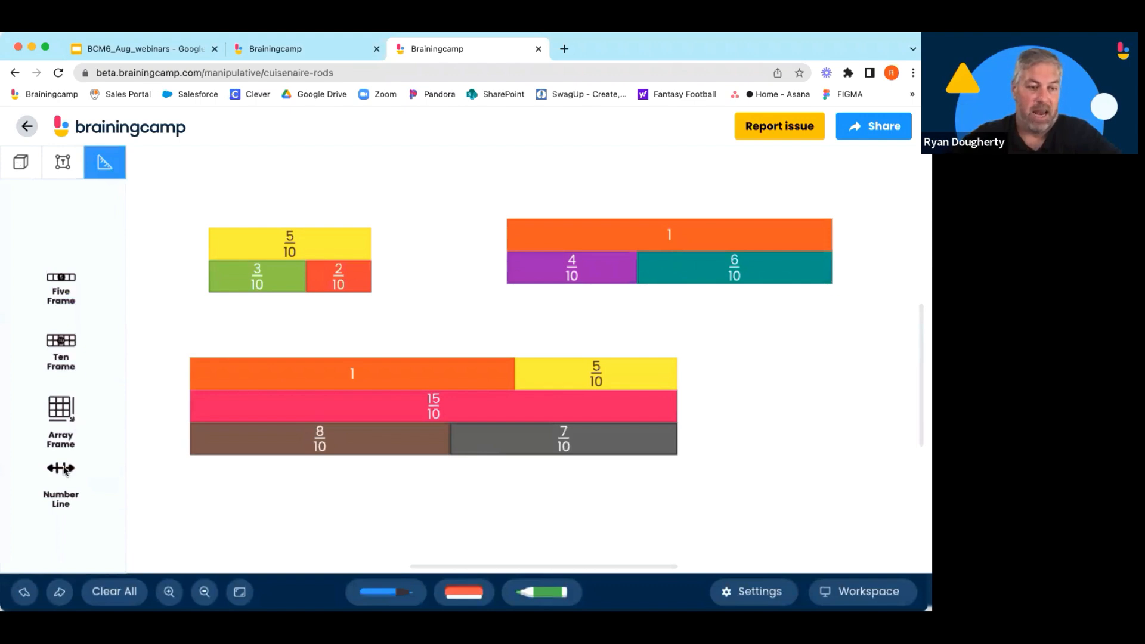
drag(62, 469, 190, 440)
click(525, 521)
drag(529, 464, 708, 463)
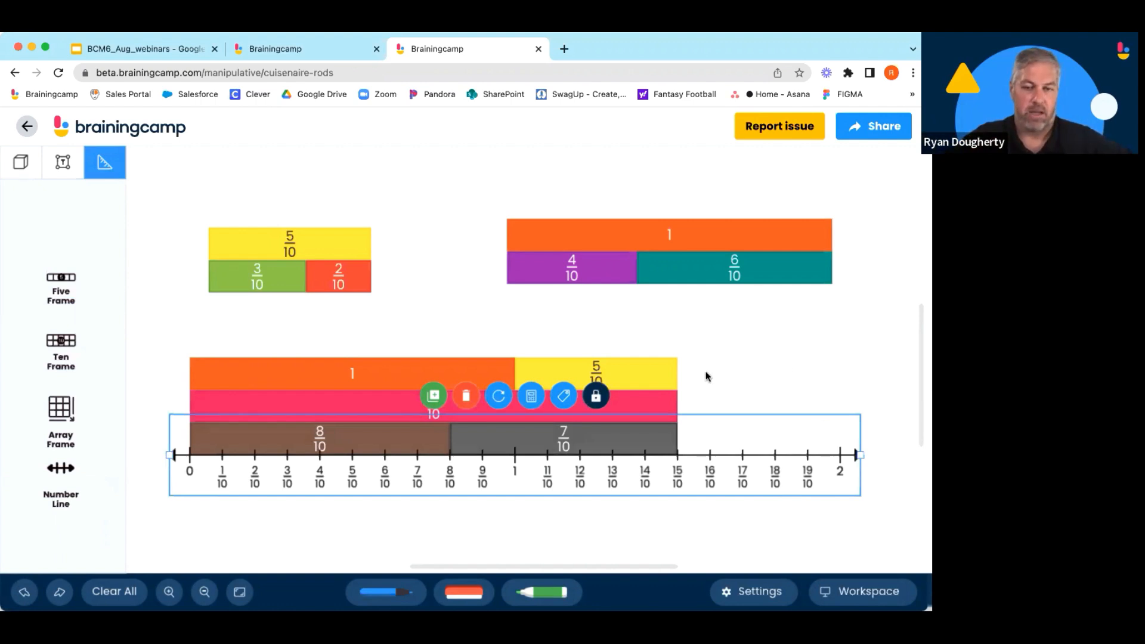
Lower the number line slightly beneath the rods, then clear the entire workspace.
click(528, 317)
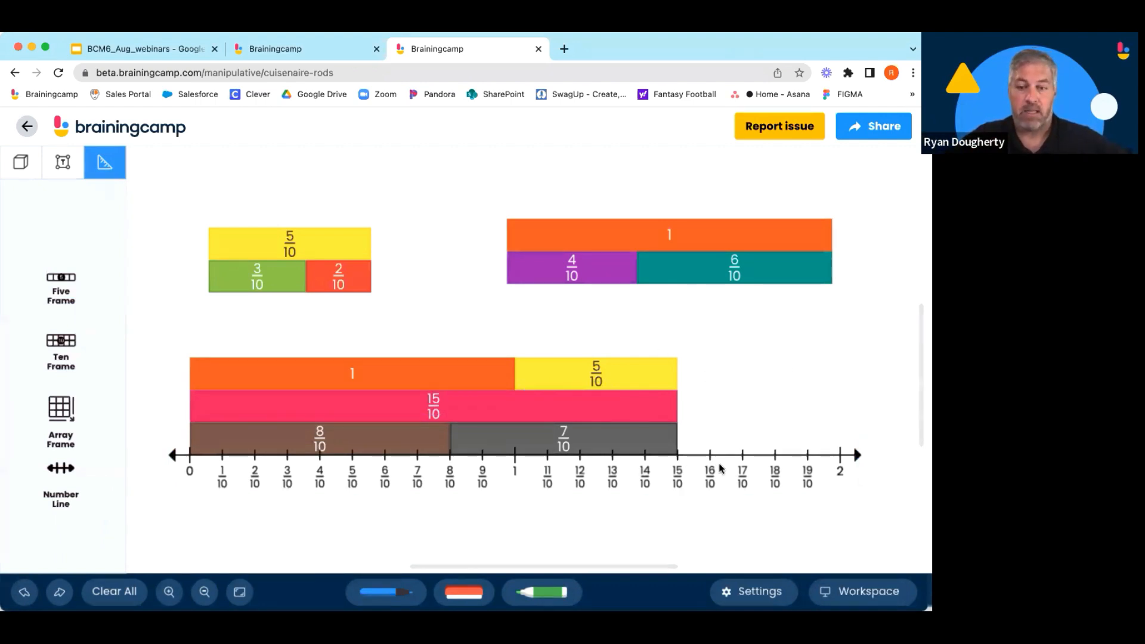
drag(718, 463, 702, 495)
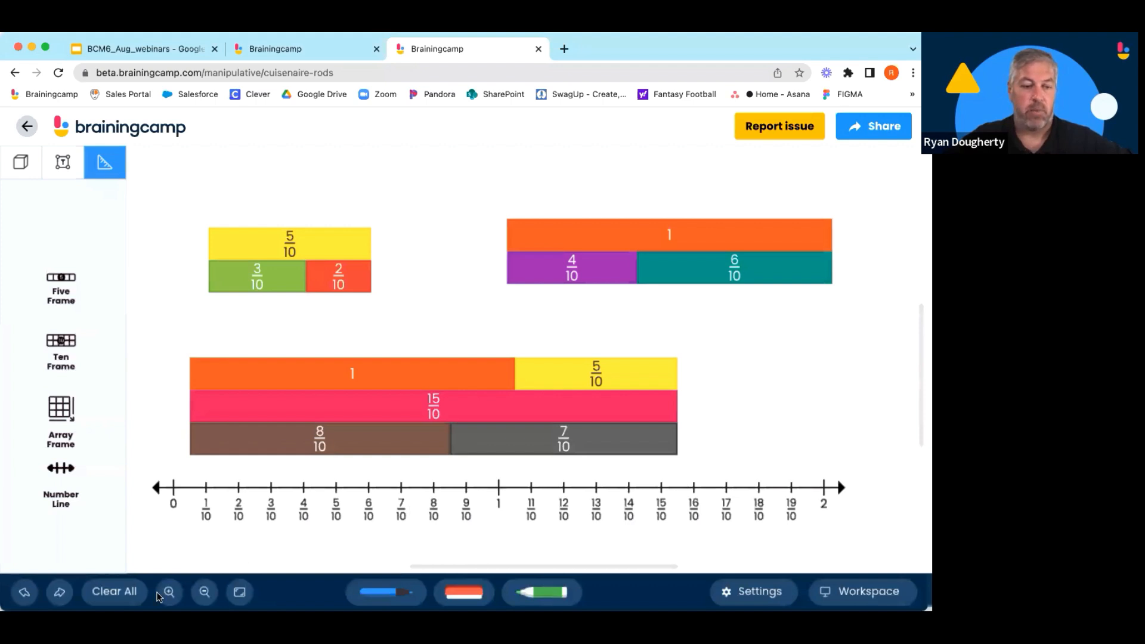
click(128, 592)
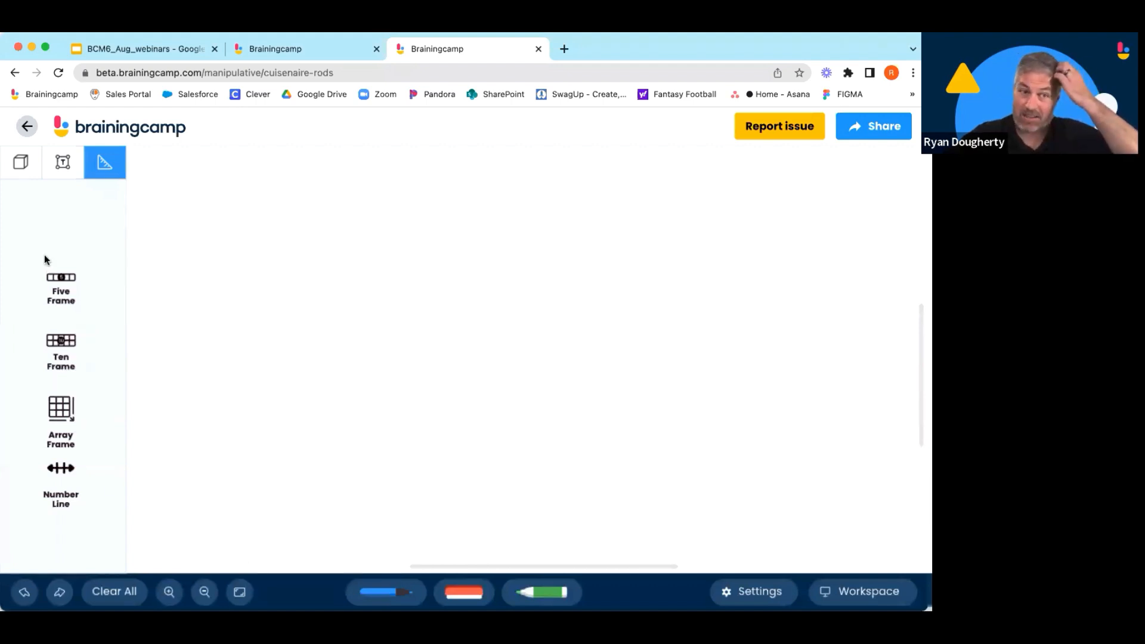
Open the rods bin and change the whole to the purple rod in the settings.
click(24, 174)
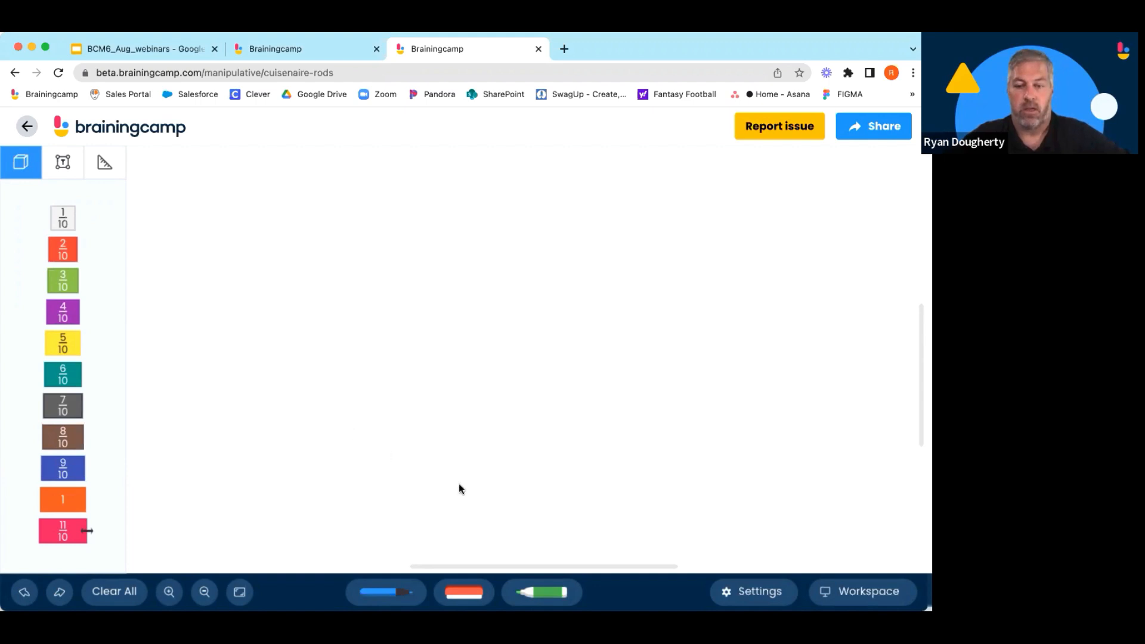
click(753, 592)
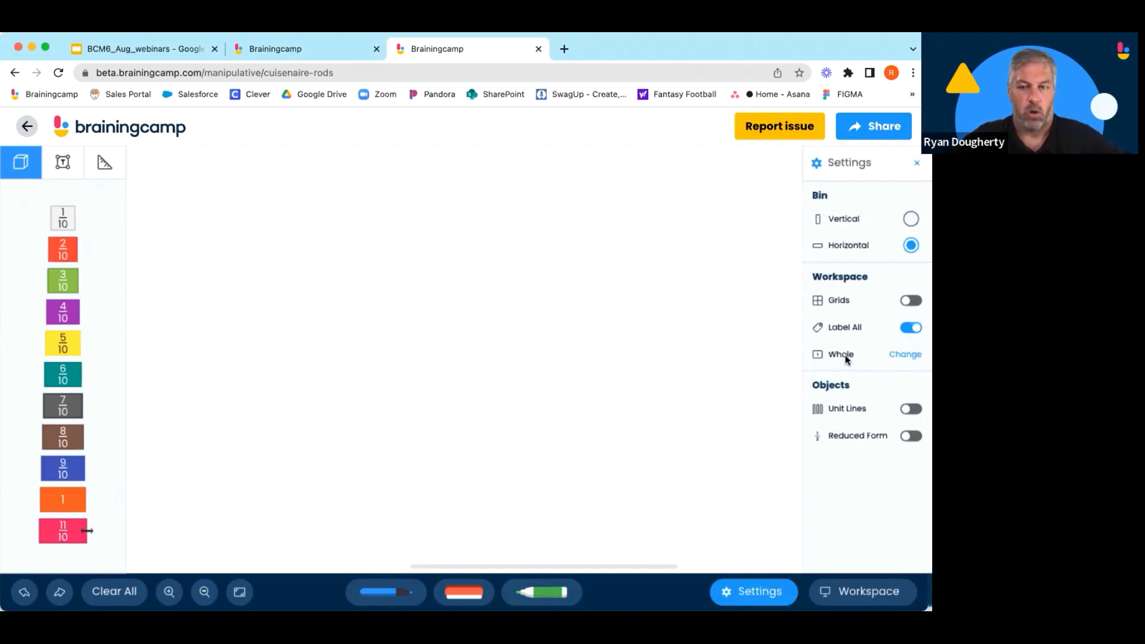
click(906, 354)
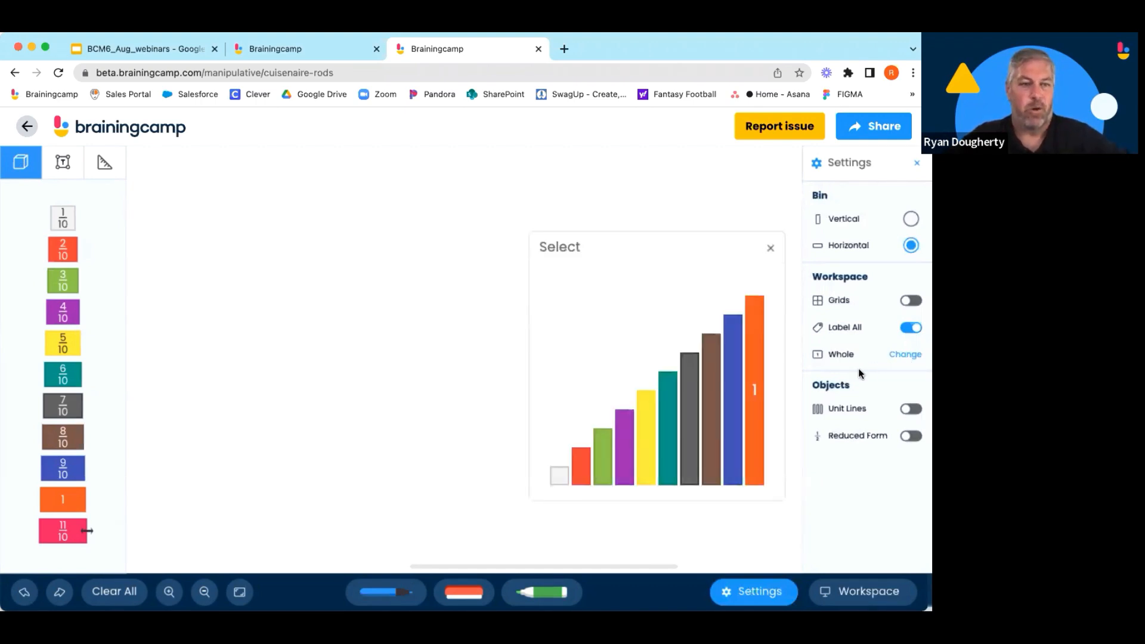
click(627, 464)
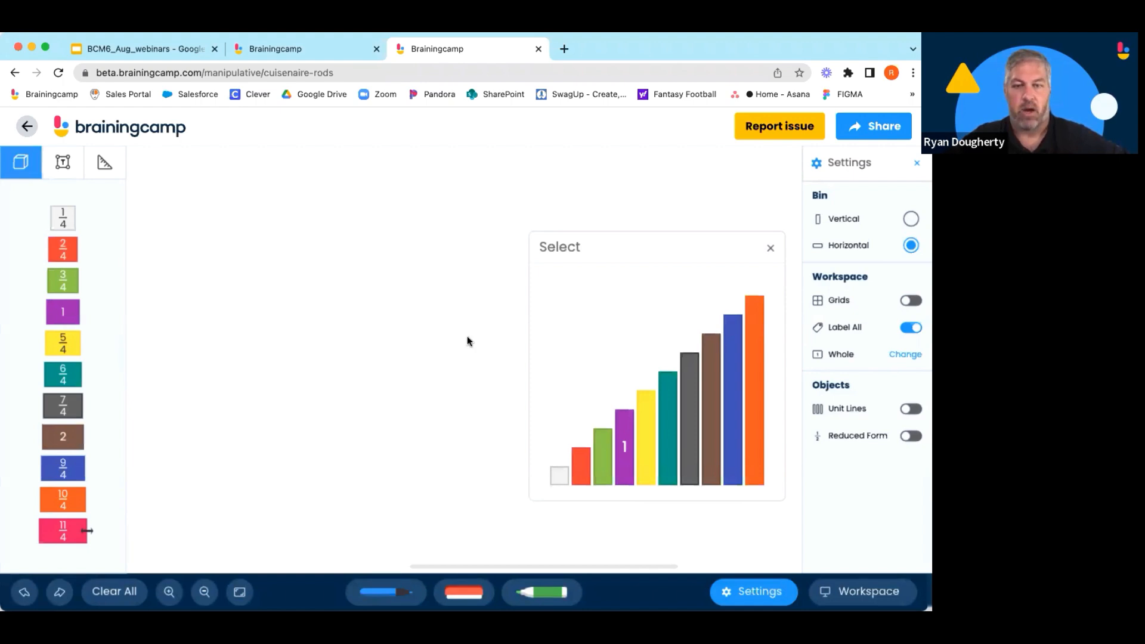
click(770, 248)
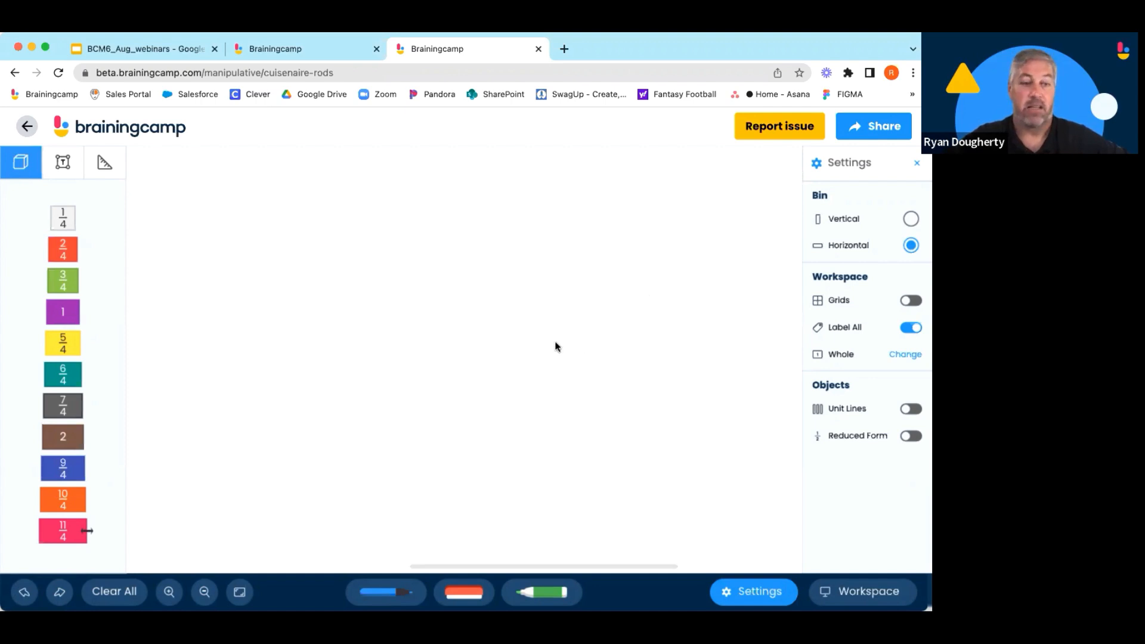
Add a number line to the workspace and change the whole to the blue rod.
click(107, 170)
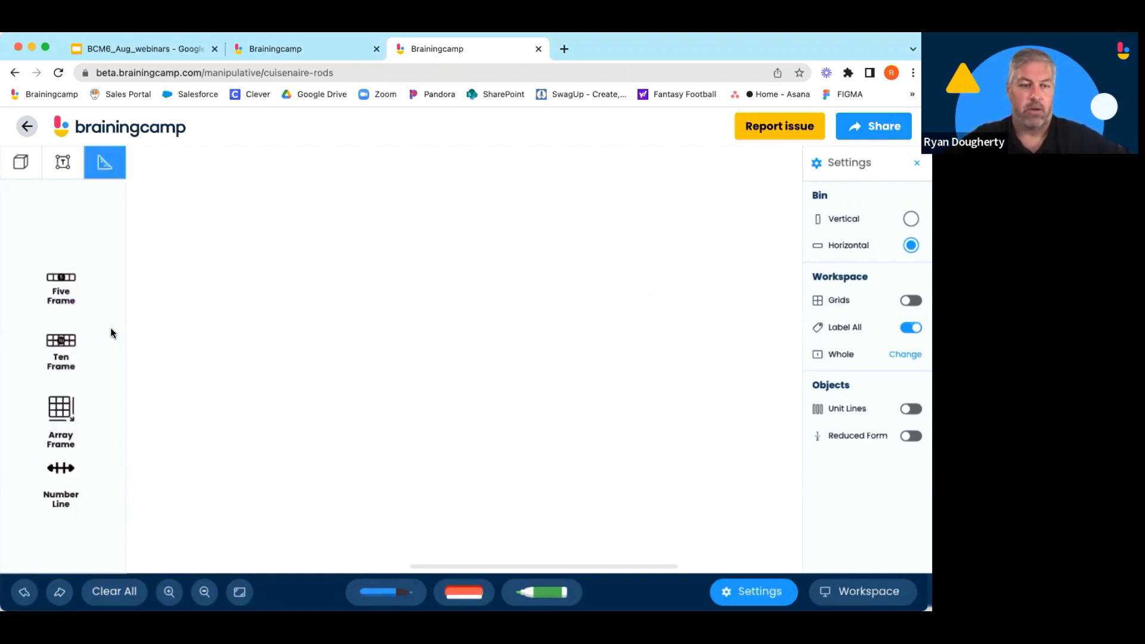
drag(59, 471, 238, 403)
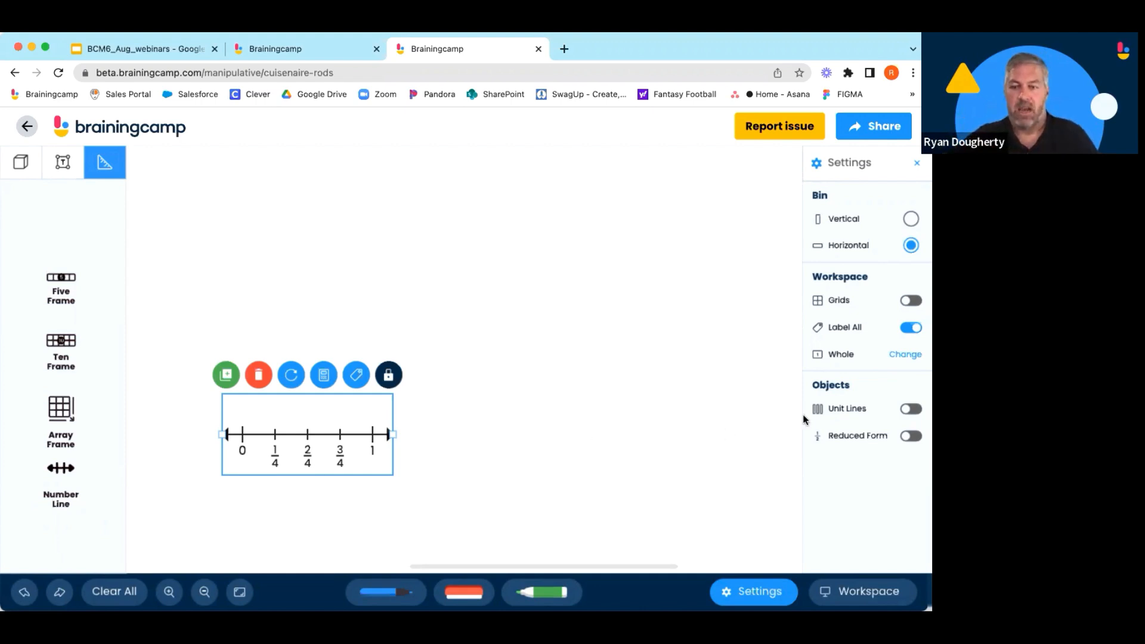
click(898, 353)
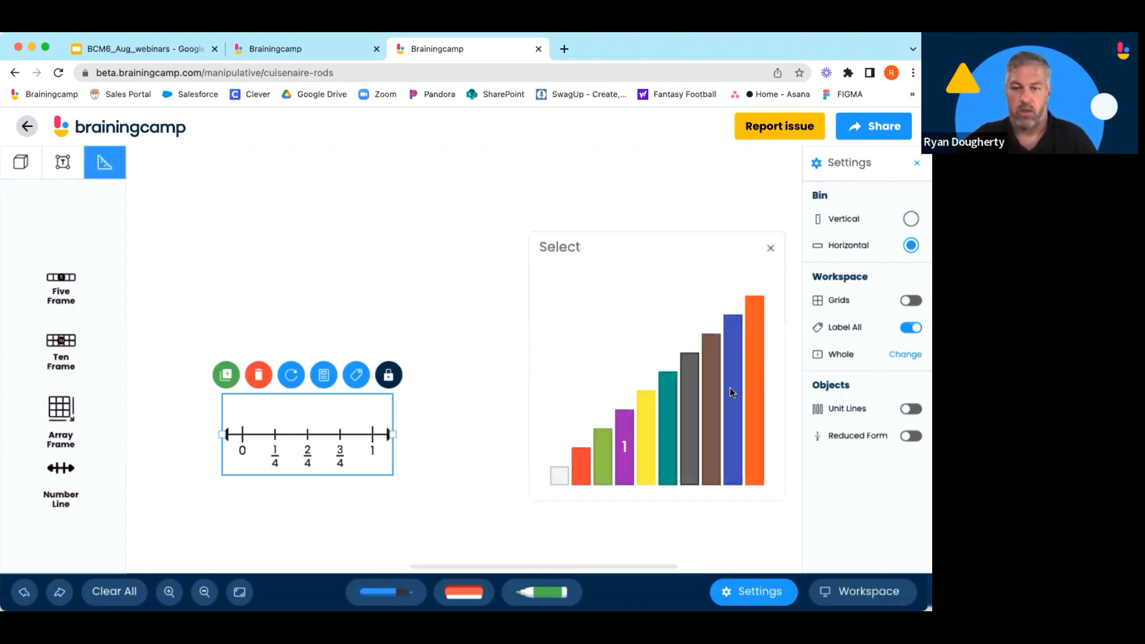
click(732, 393)
click(415, 321)
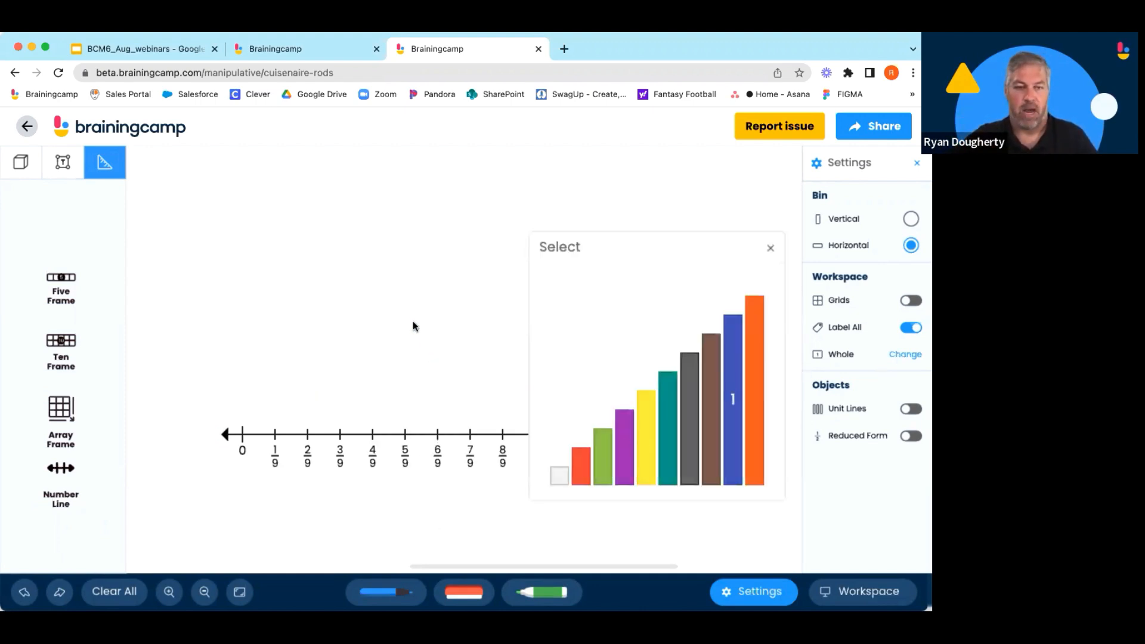
click(25, 165)
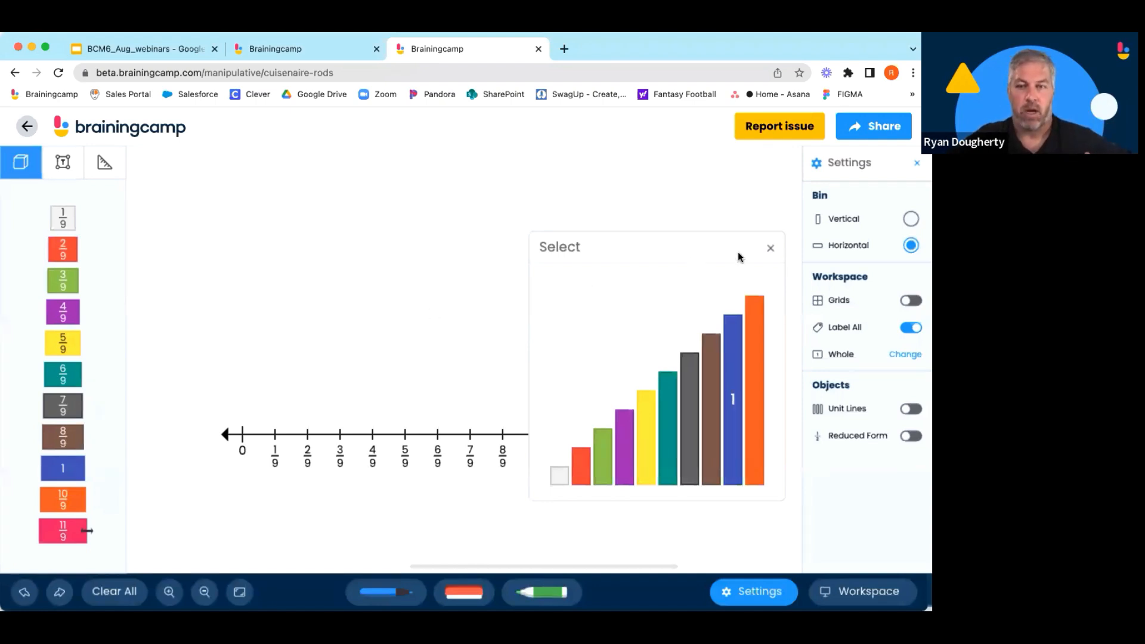
click(769, 248)
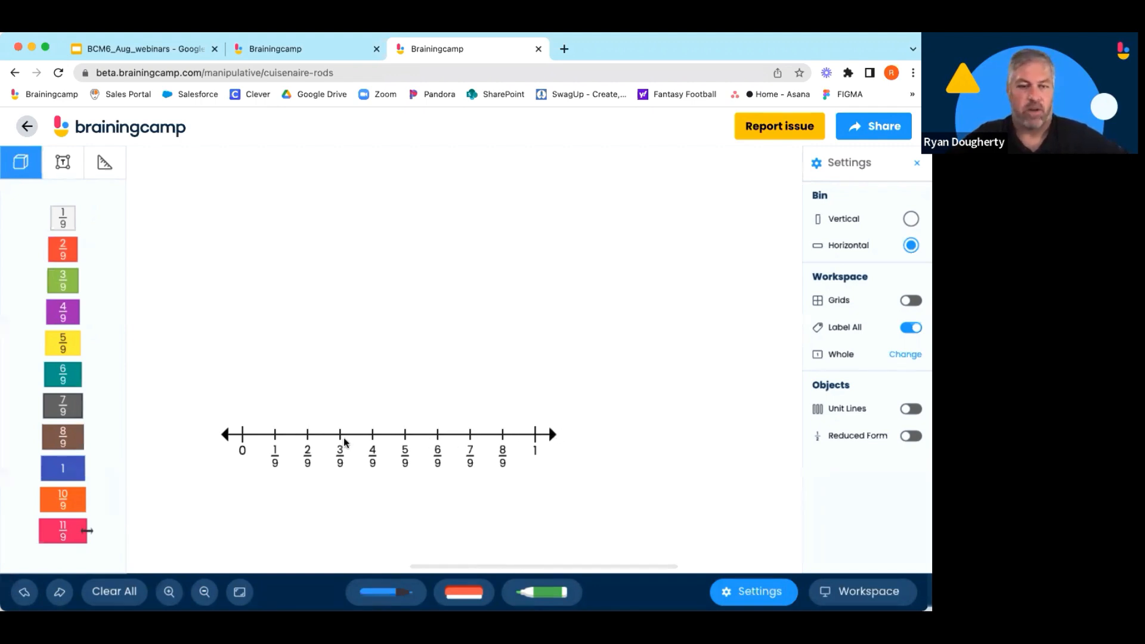
Place 4/9 and 3/9 rods end to end on the number line with a 7/9 rod above them.
drag(60, 320, 266, 417)
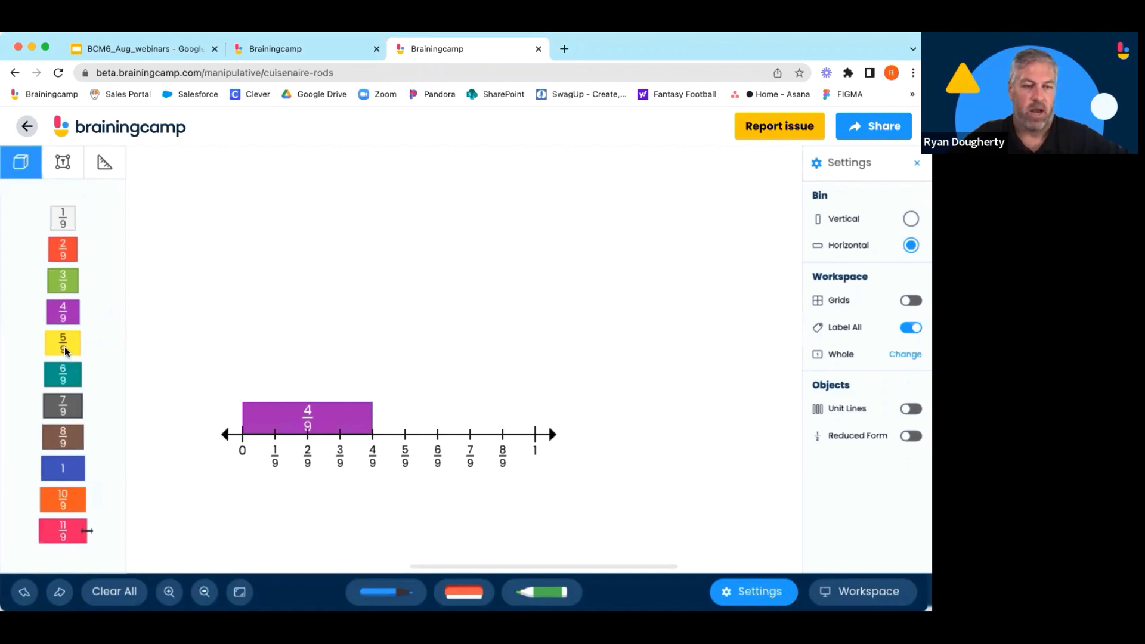
drag(62, 280, 385, 424)
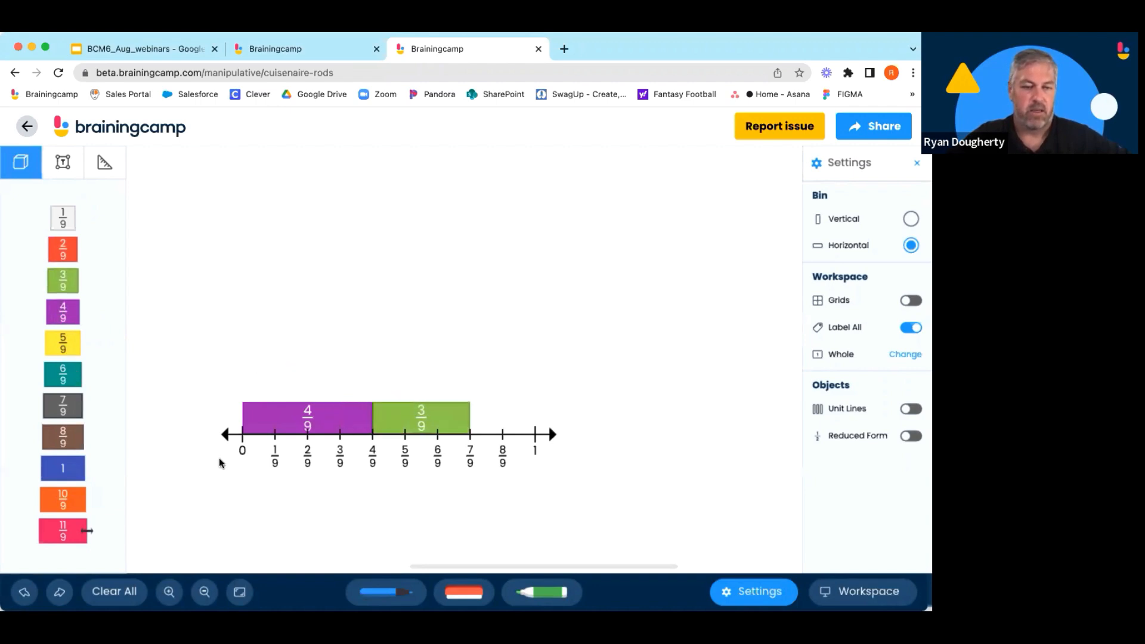
drag(72, 412, 273, 381)
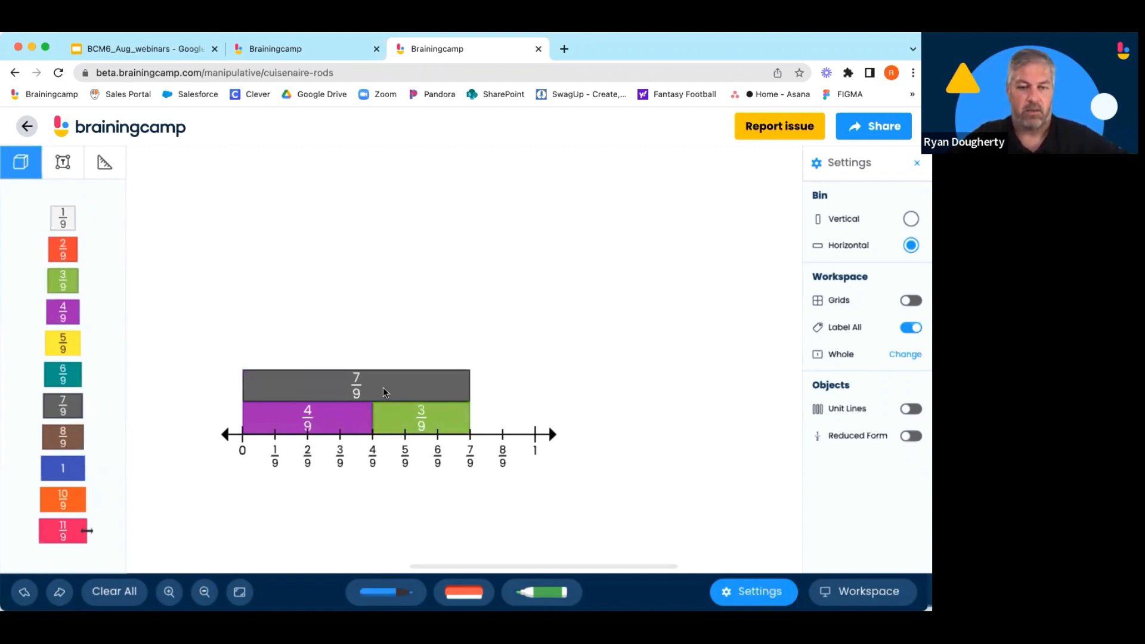
Change the whole to the teal rod.
click(905, 354)
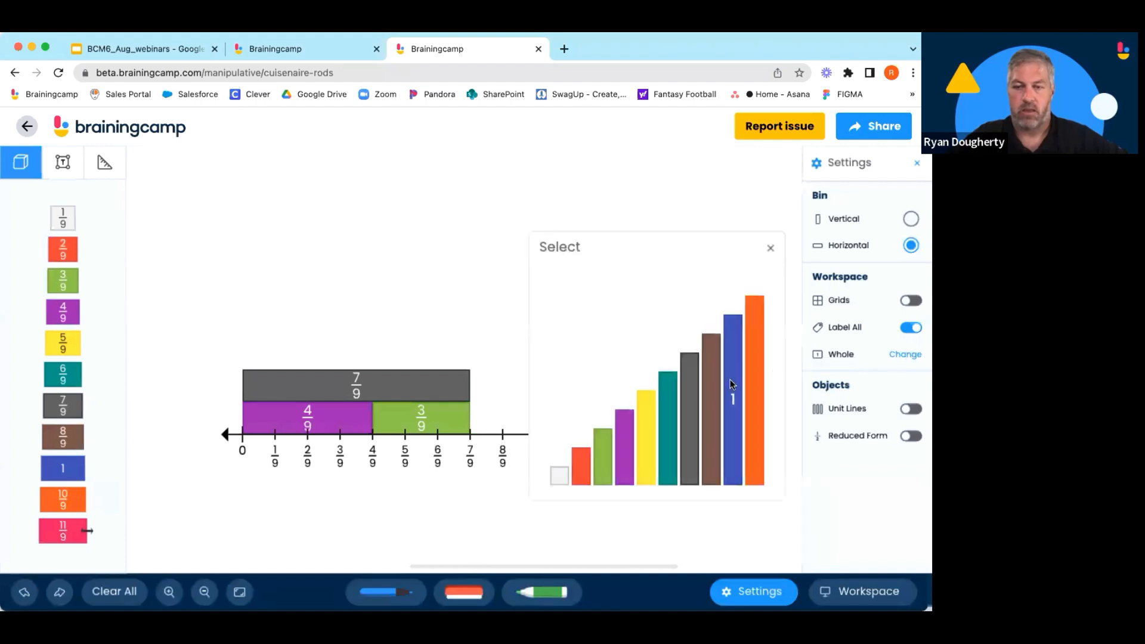
click(665, 424)
click(261, 404)
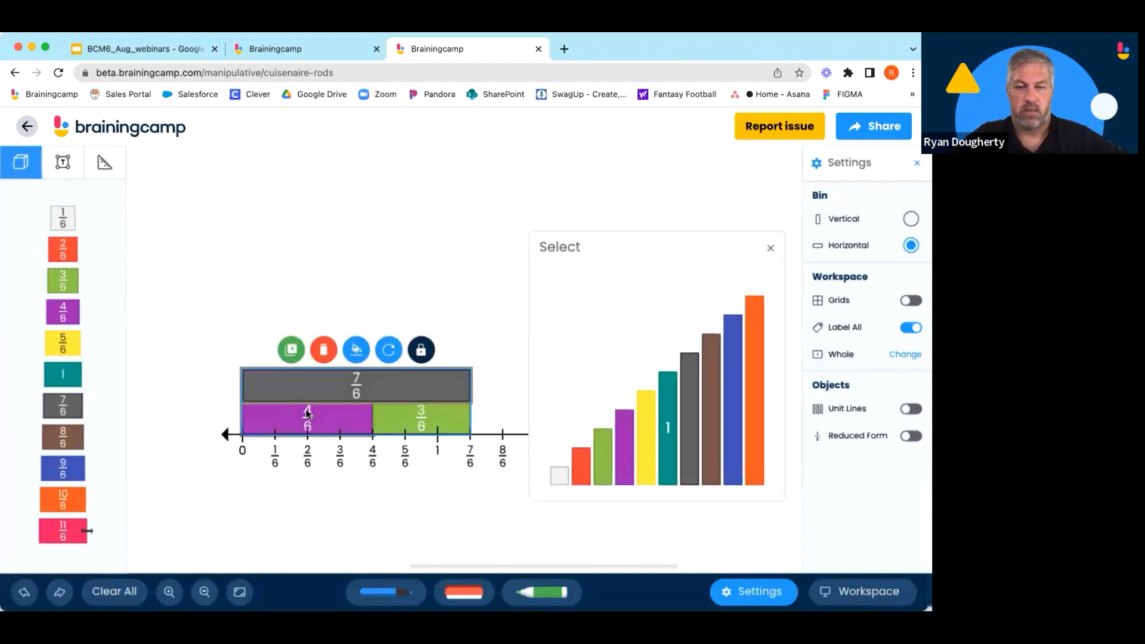
click(769, 248)
Select the rods and number line together and delete them.
click(535, 494)
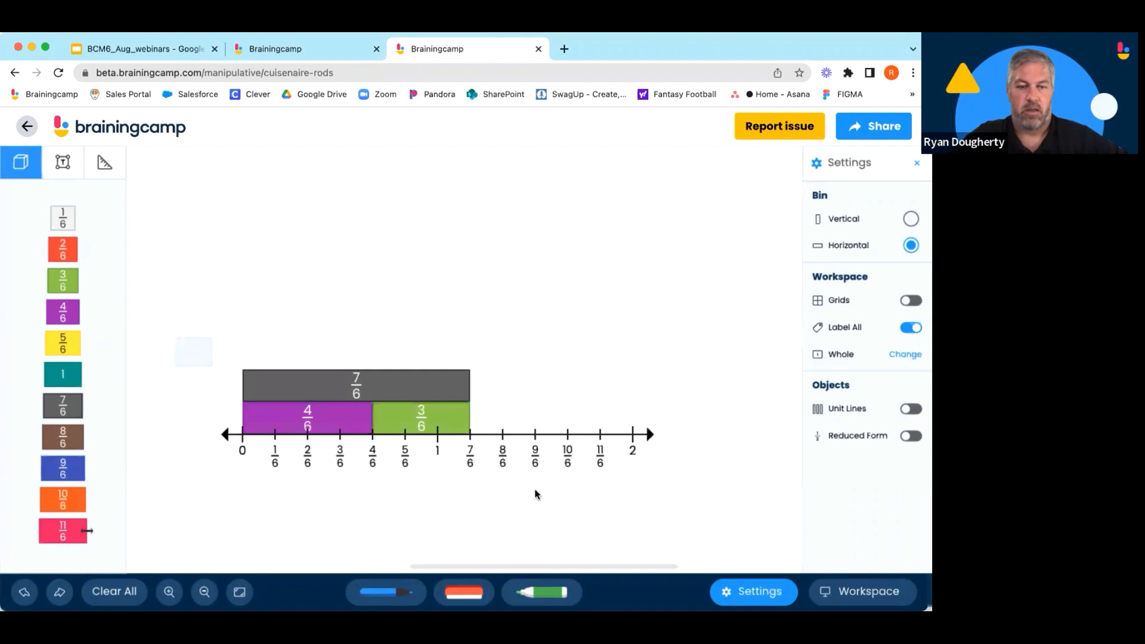
click(547, 456)
click(436, 350)
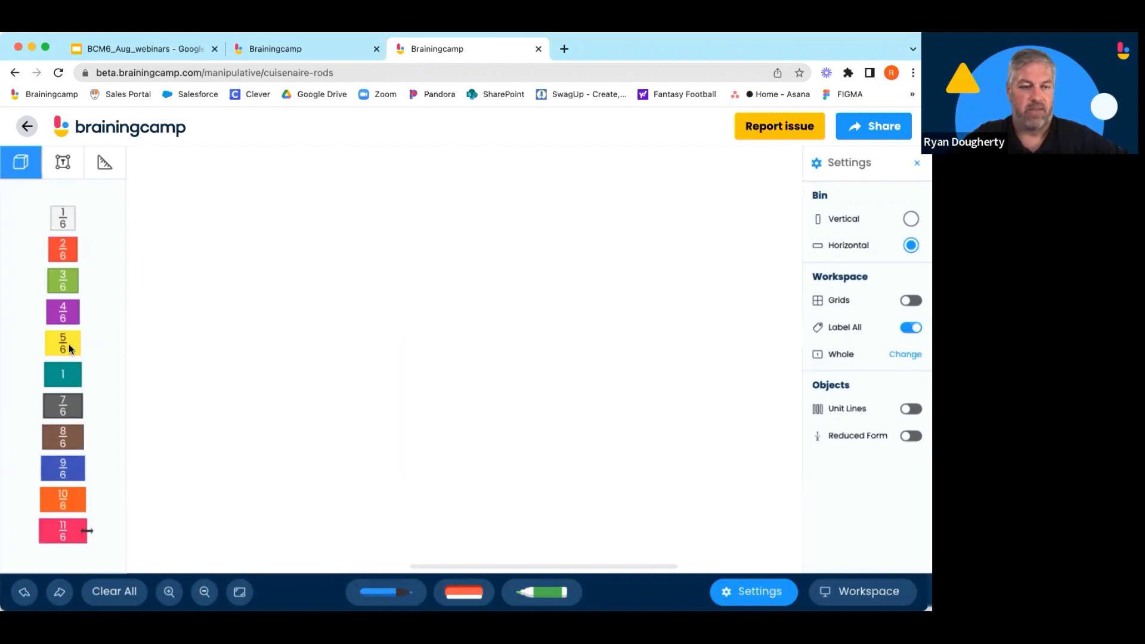
Lay two 2/6 rods end to end and place a 4/6 rod above them.
drag(59, 250, 234, 272)
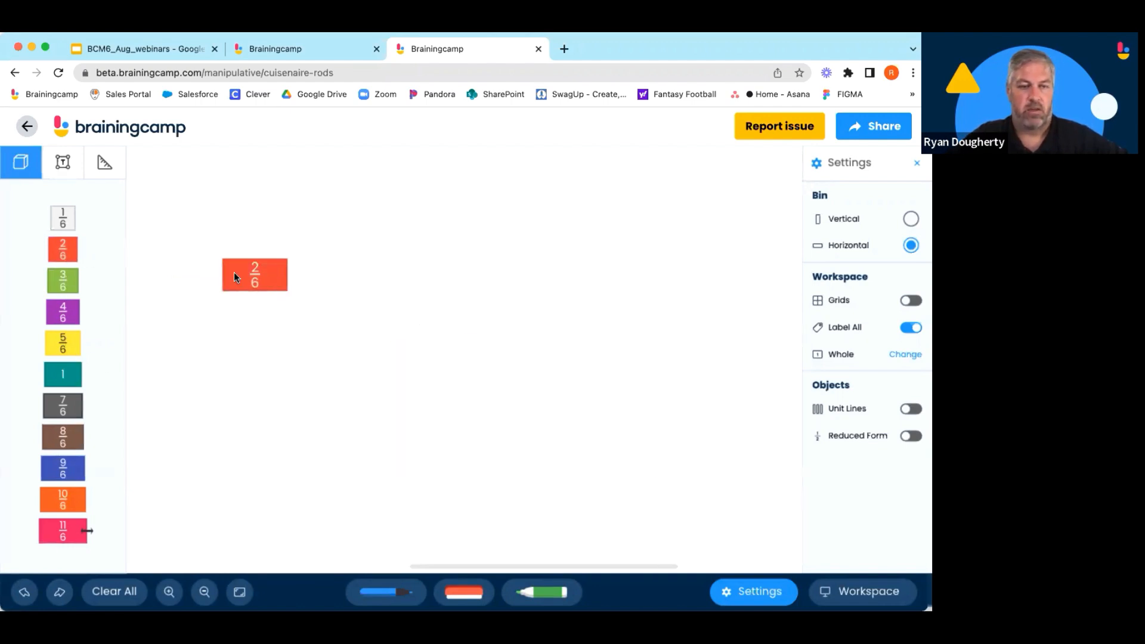
drag(55, 248, 304, 267)
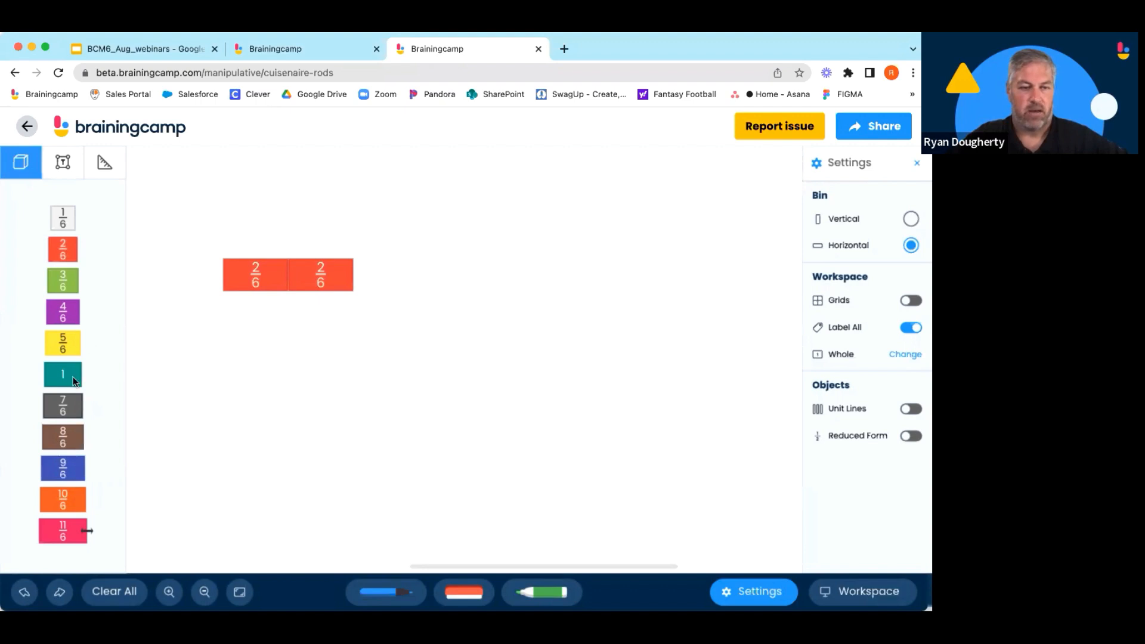
drag(69, 313, 249, 239)
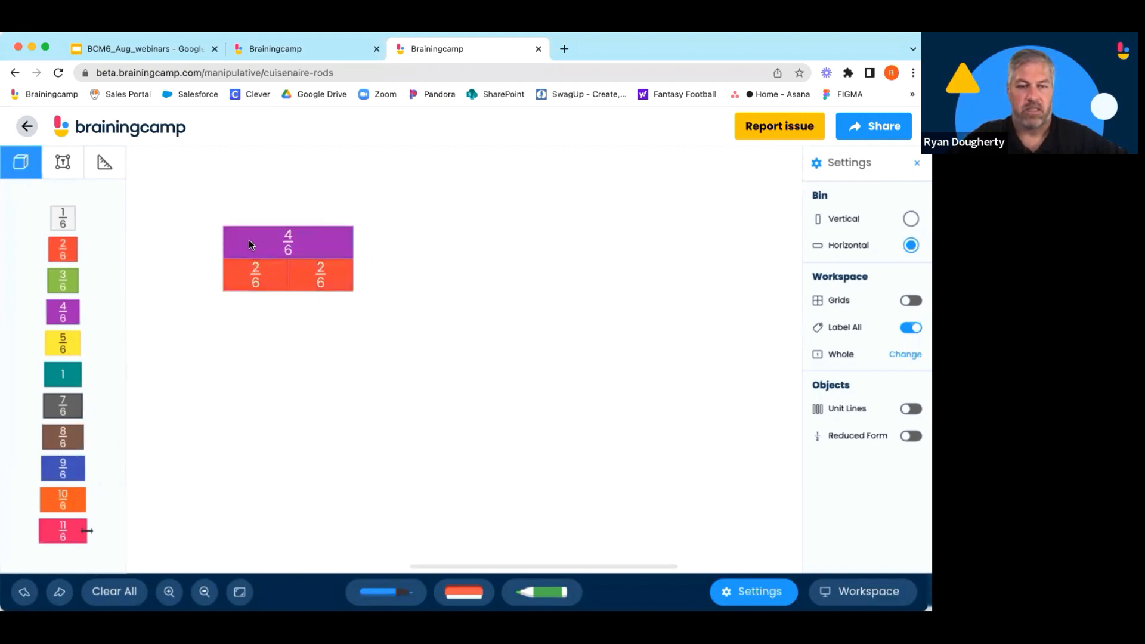
Turn on the Reduced Form option for the rods.
click(907, 435)
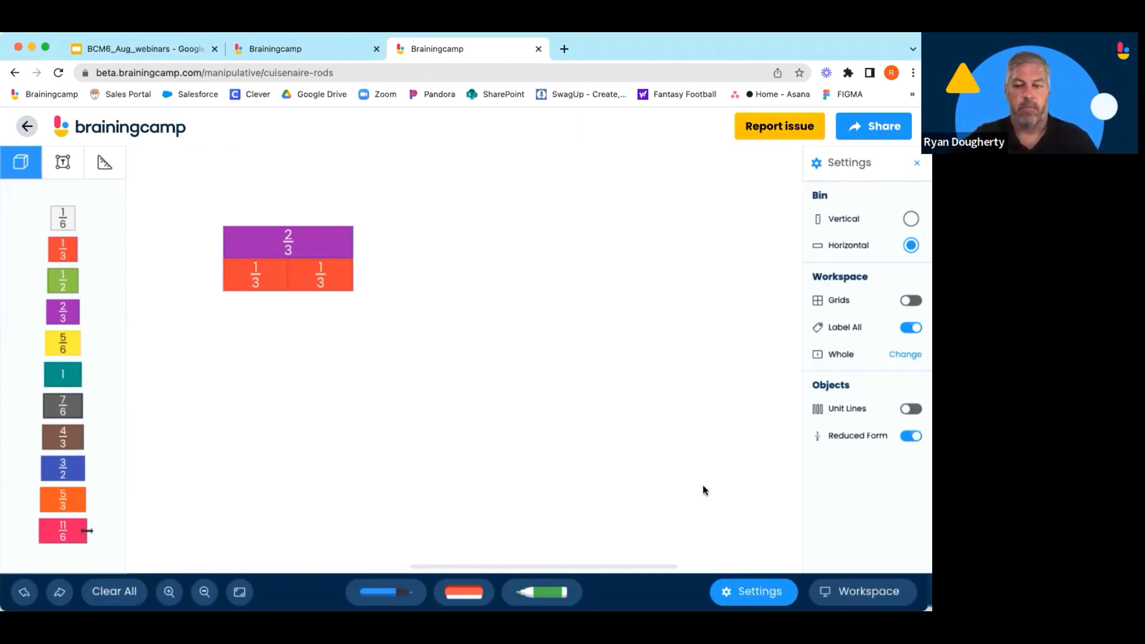
click(910, 436)
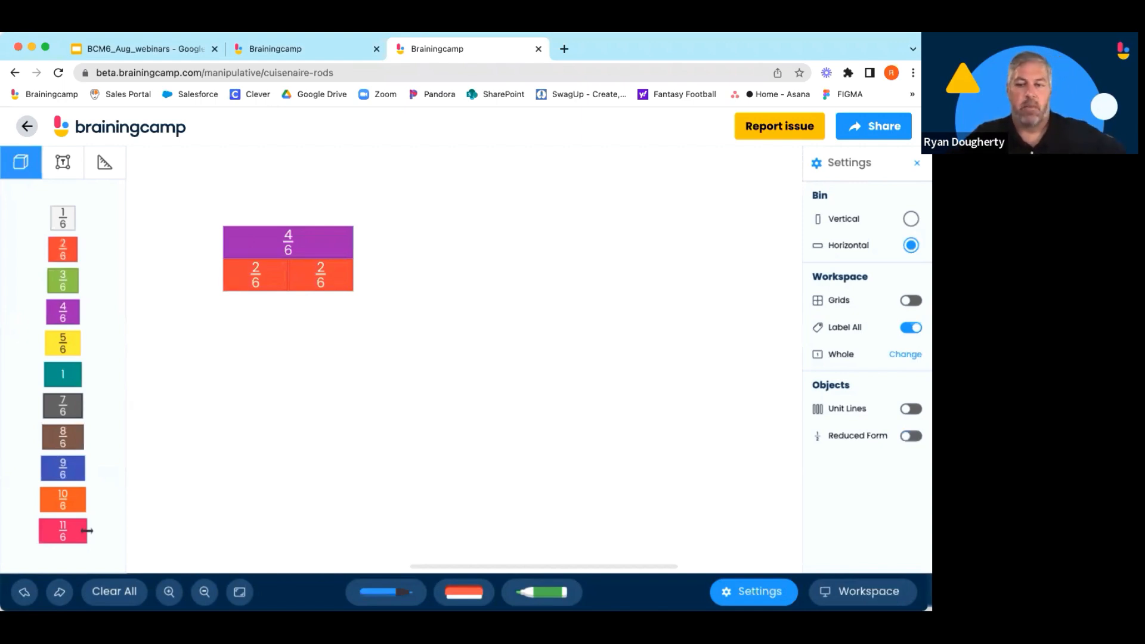
click(910, 436)
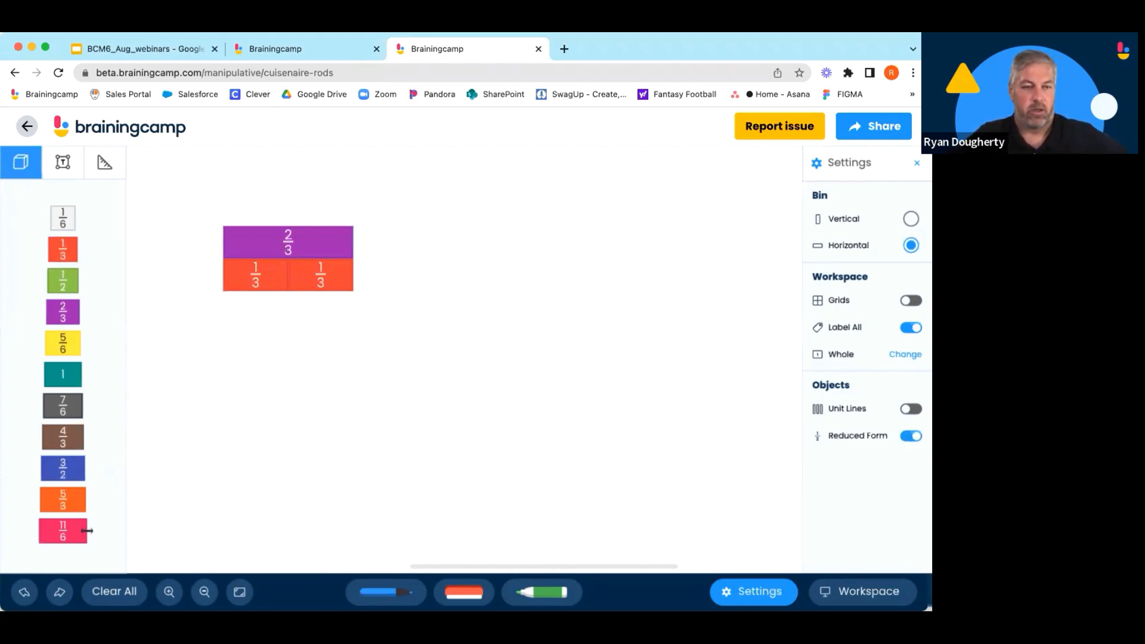
Place 1/2 and 1/3 rods end to end with a 5/6 rod beneath them.
drag(77, 290, 239, 339)
drag(77, 259, 348, 340)
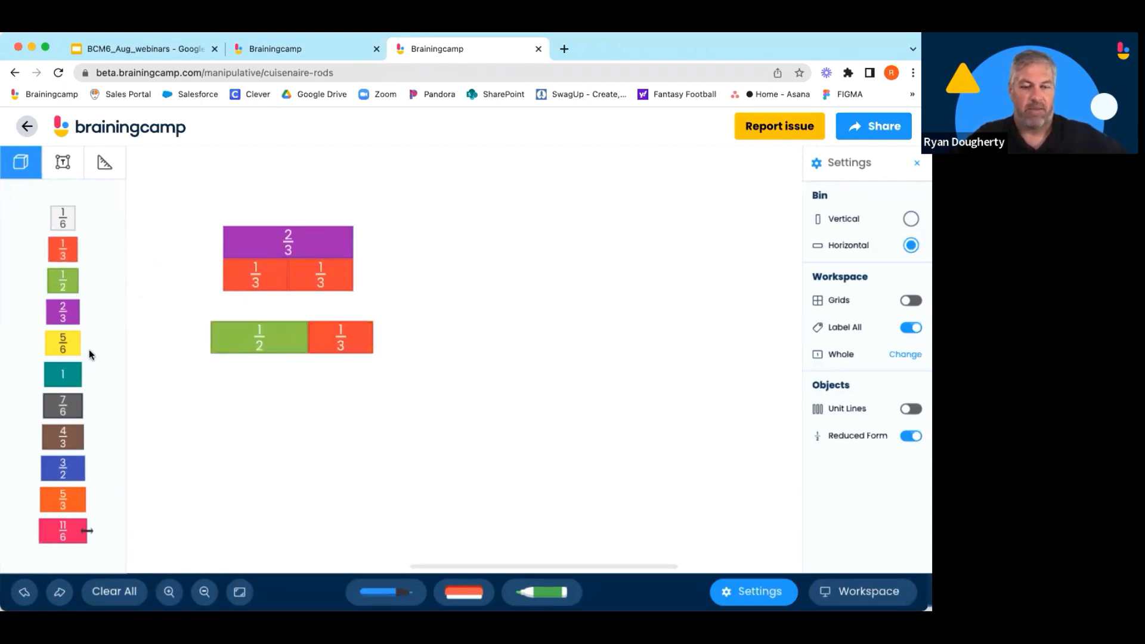
drag(65, 349, 228, 366)
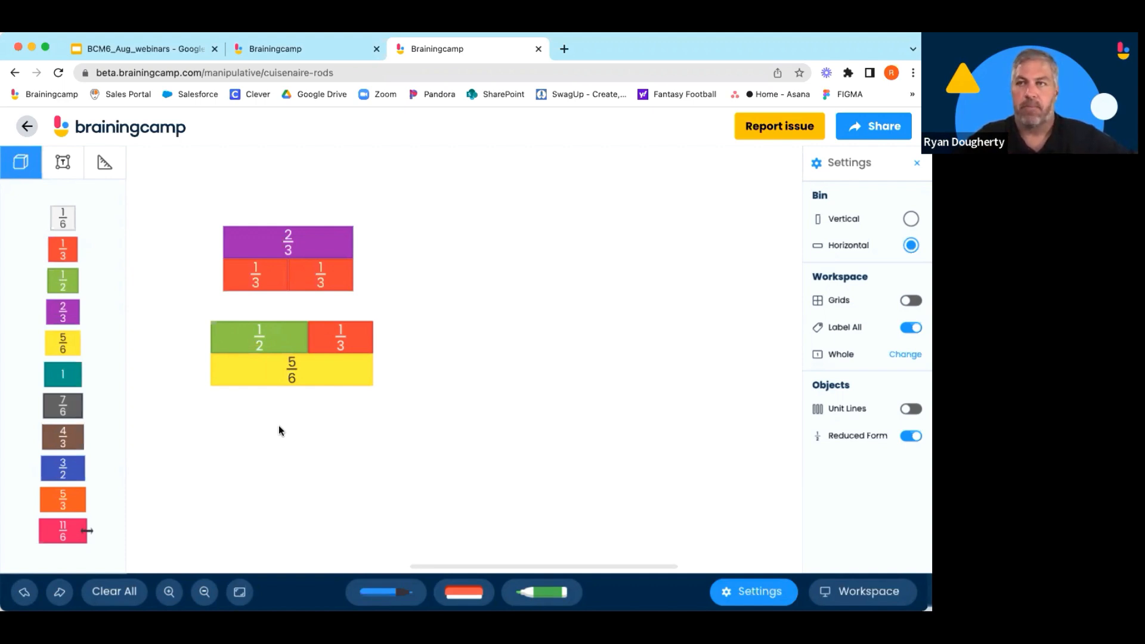
Turn the Label All option off and back on.
click(911, 329)
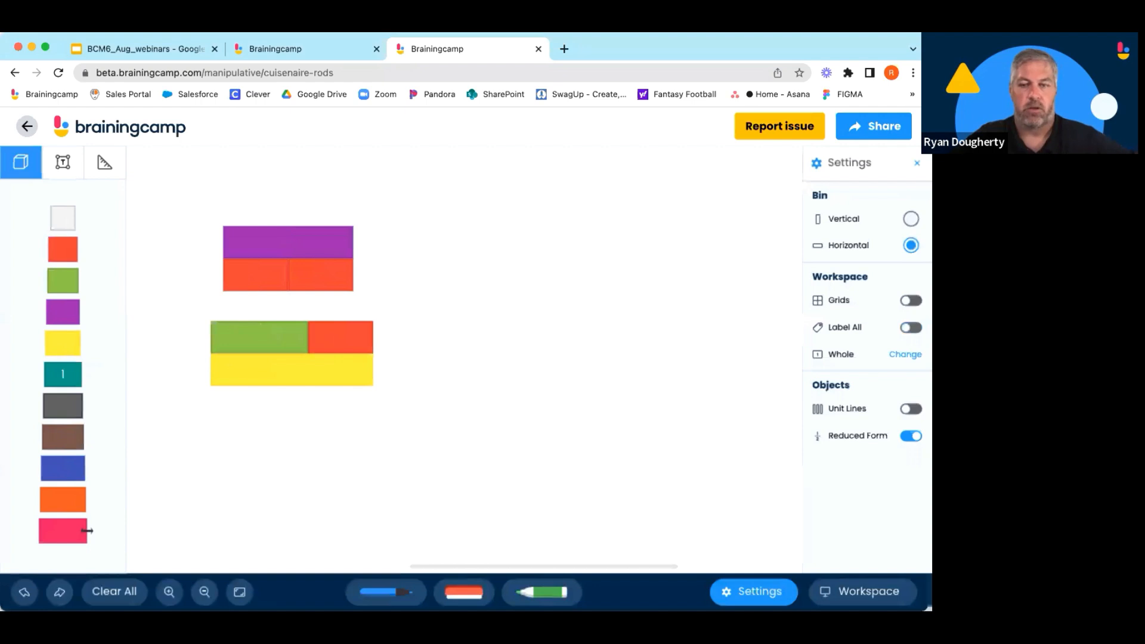
click(910, 327)
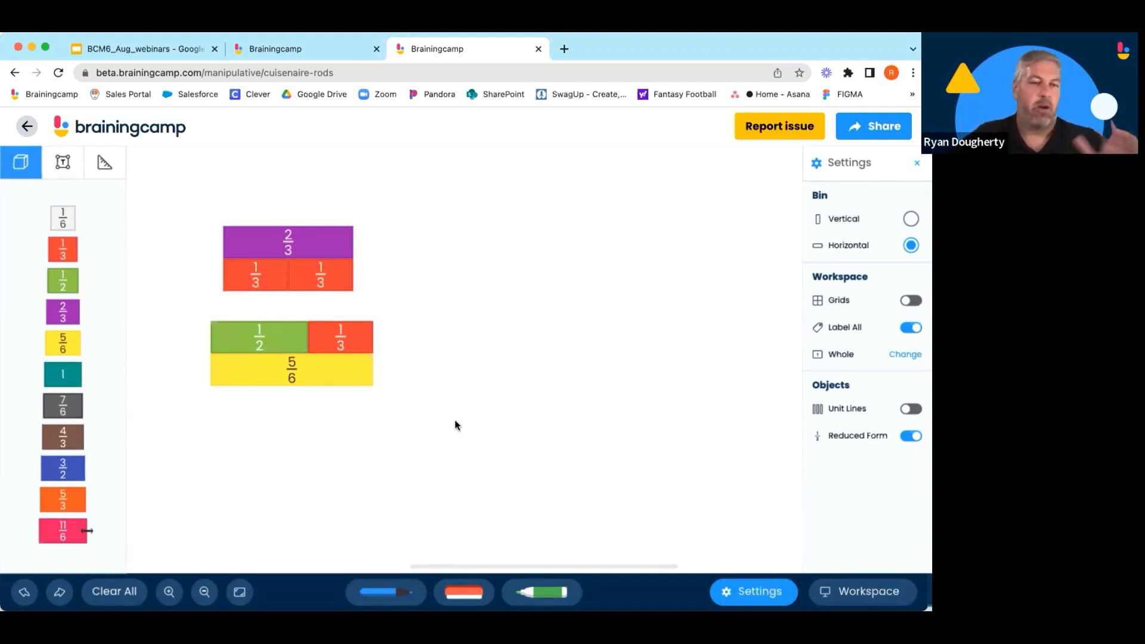
Return to the manipulatives home, open Fraction Circles, and switch its workspace to Rings.
click(112, 132)
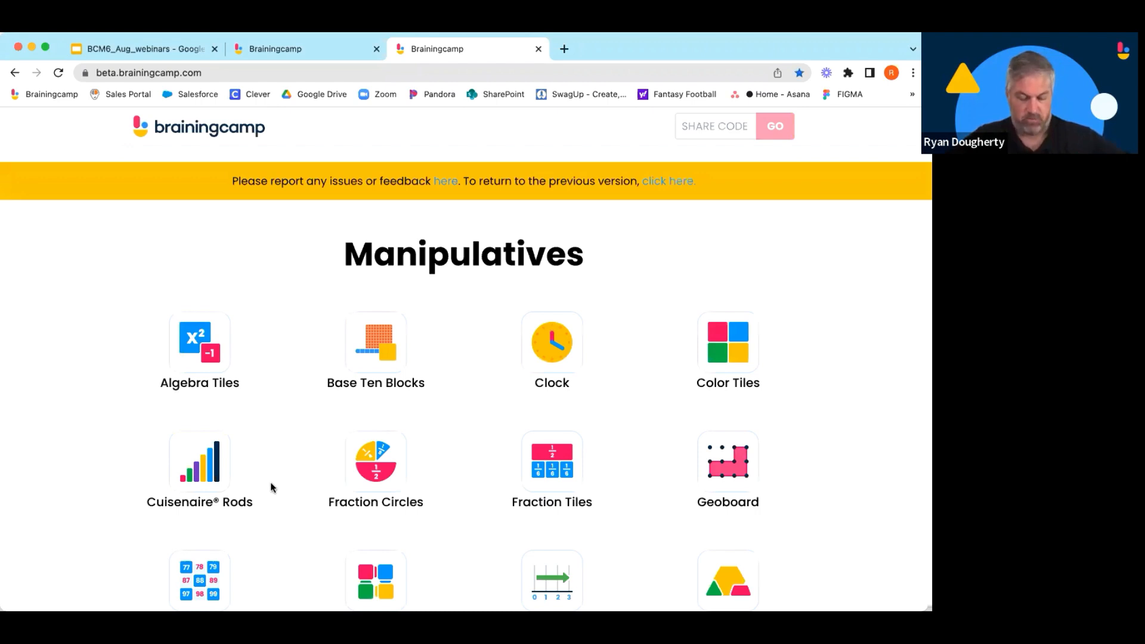
click(373, 465)
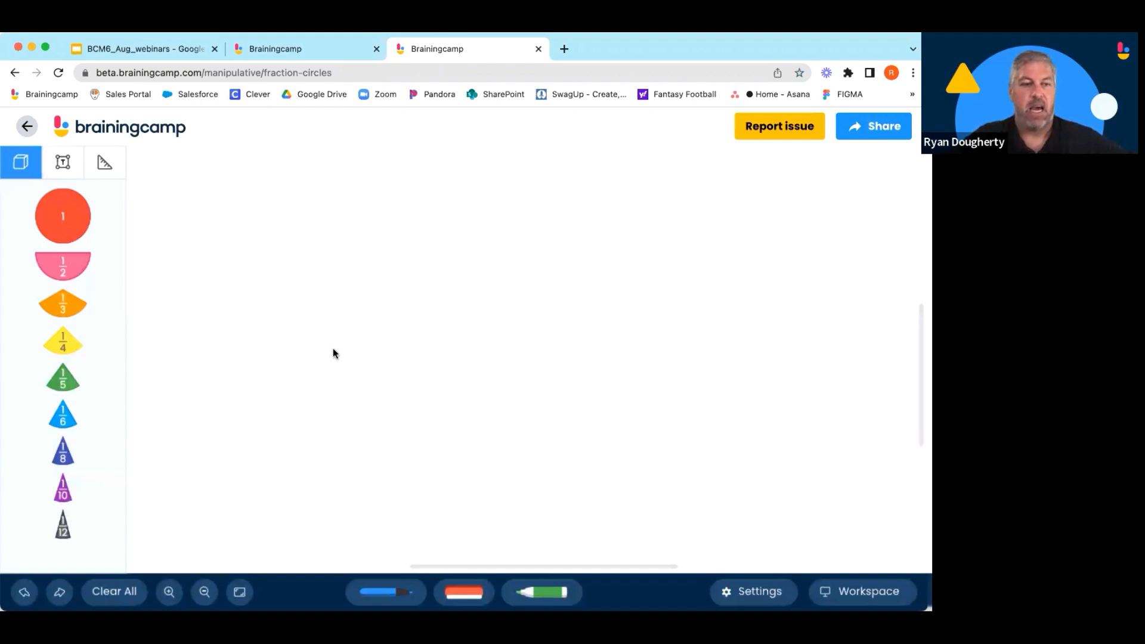
click(850, 590)
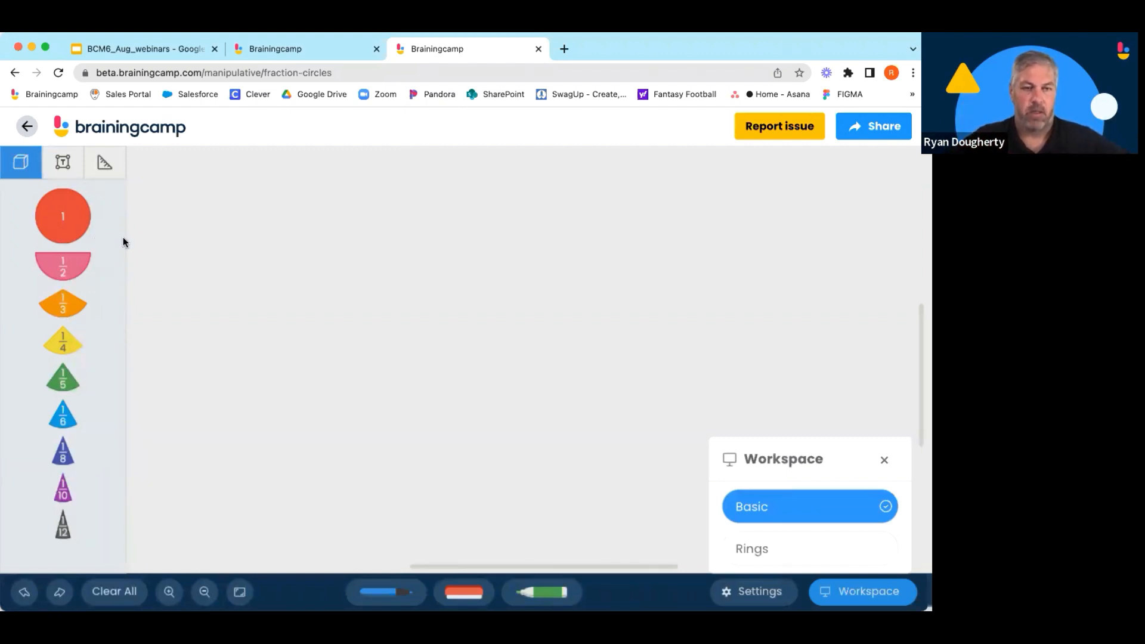
click(786, 549)
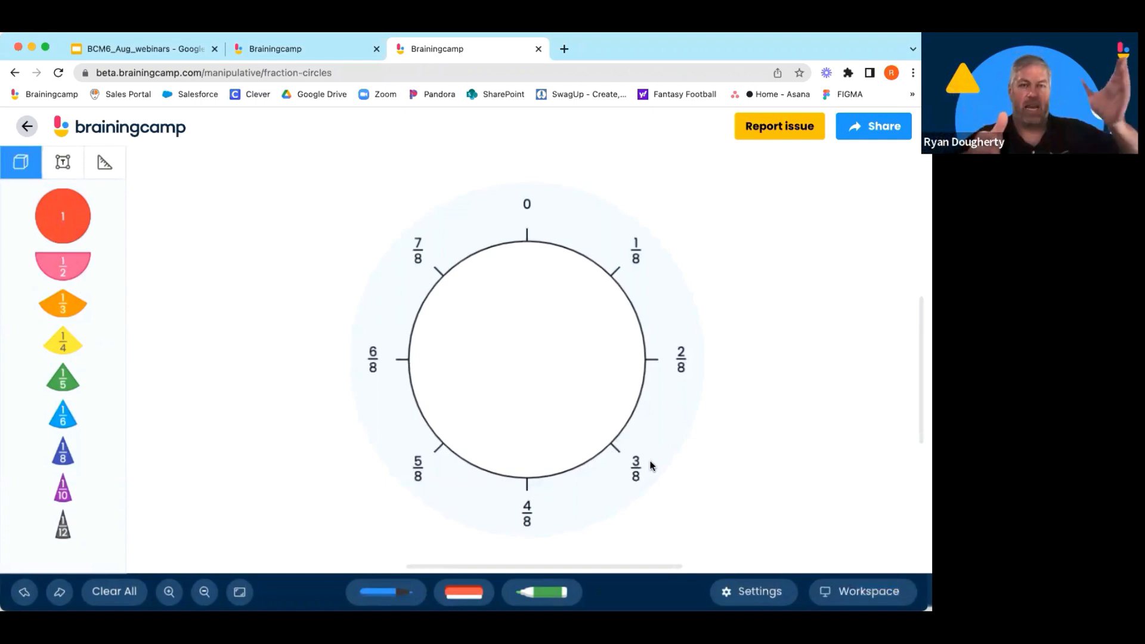
Duplicate the fraction ring twice and spread the three rings across the workspace.
click(660, 335)
click(425, 164)
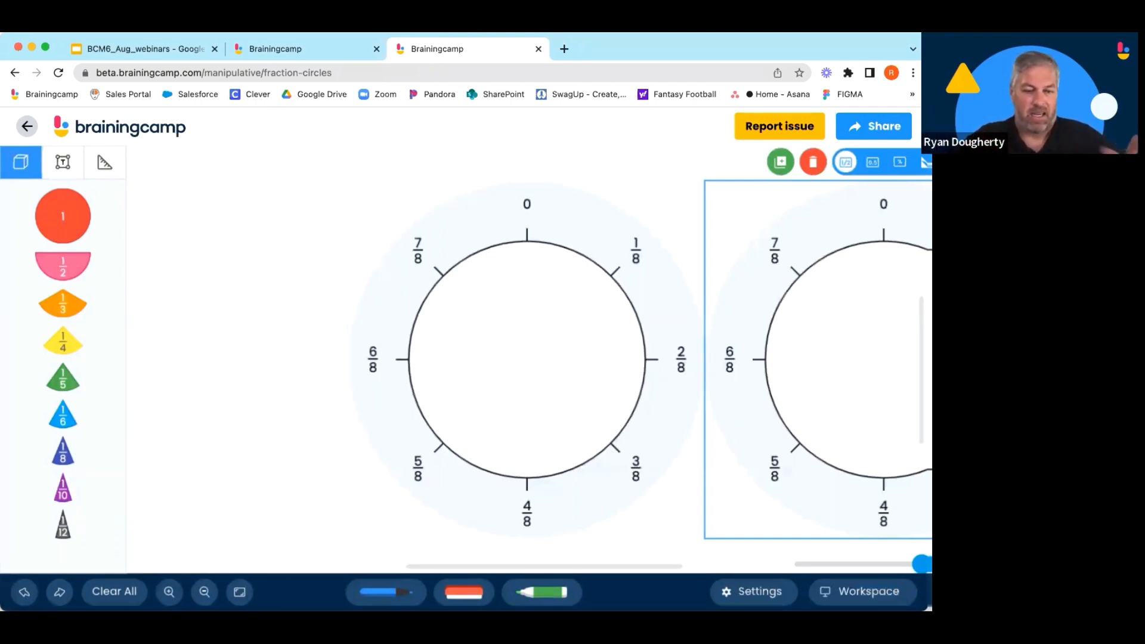
click(240, 592)
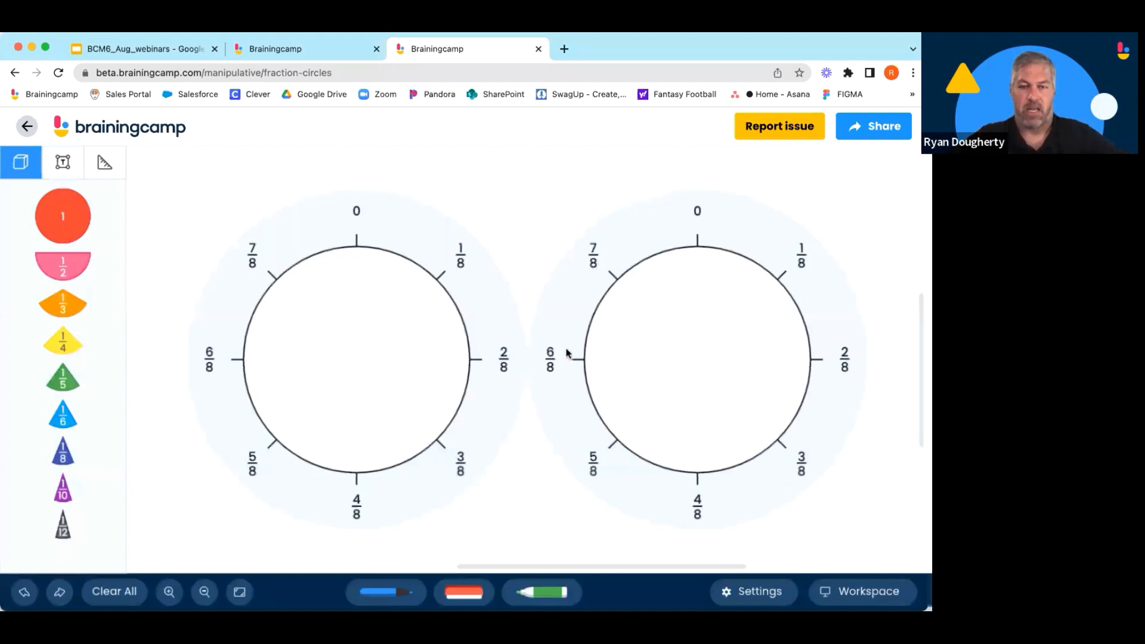
click(626, 256)
click(596, 176)
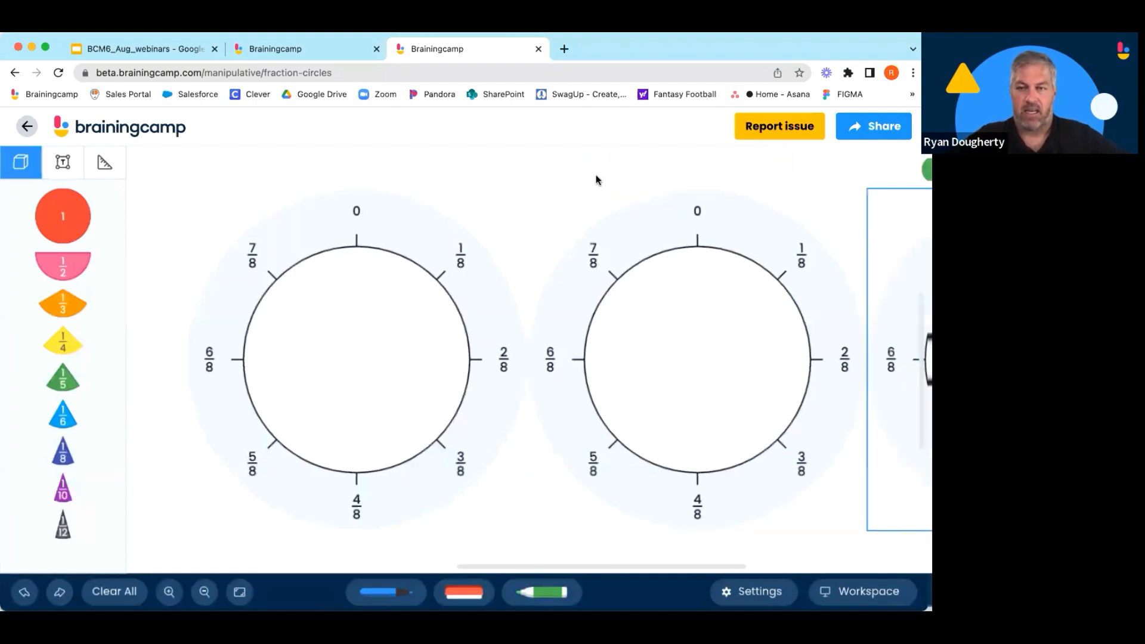
click(240, 592)
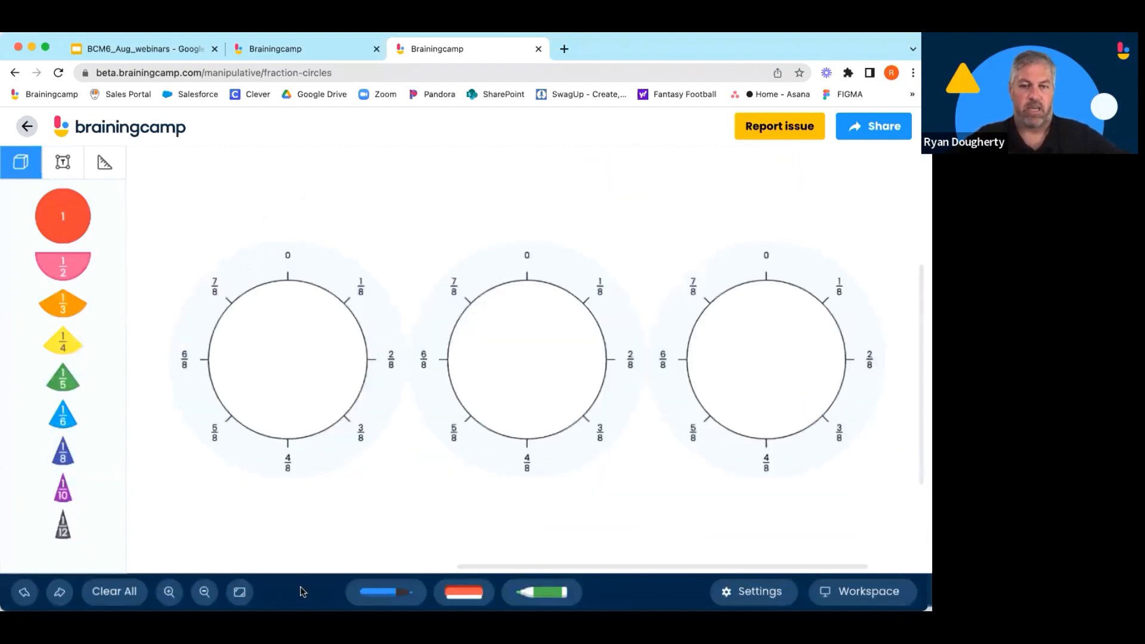
drag(386, 358, 263, 337)
drag(683, 329, 810, 329)
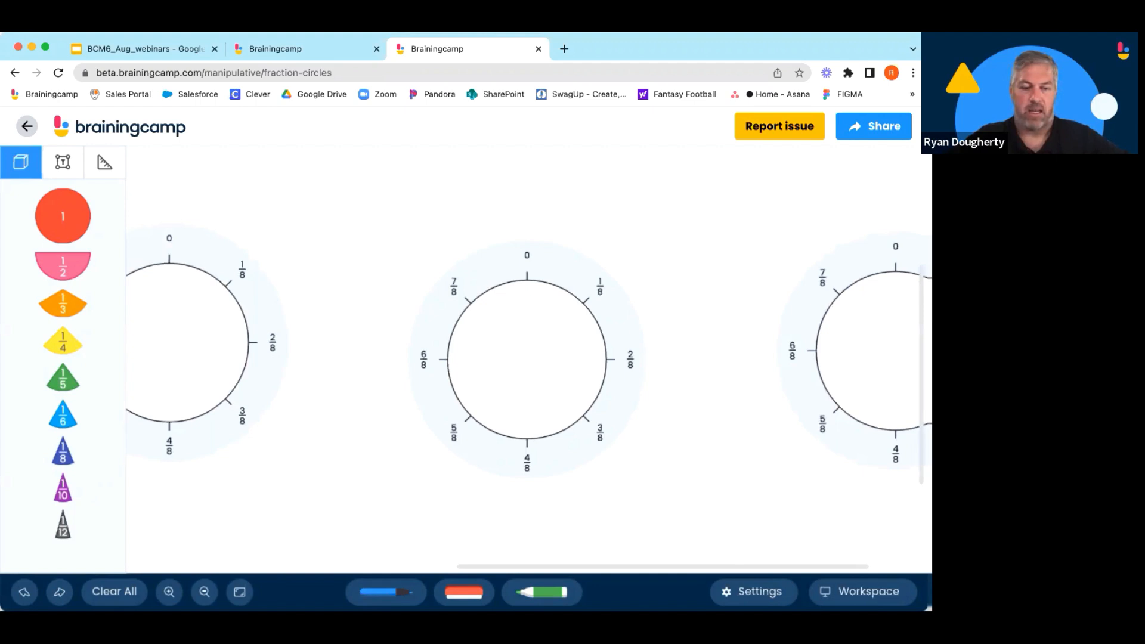
click(204, 591)
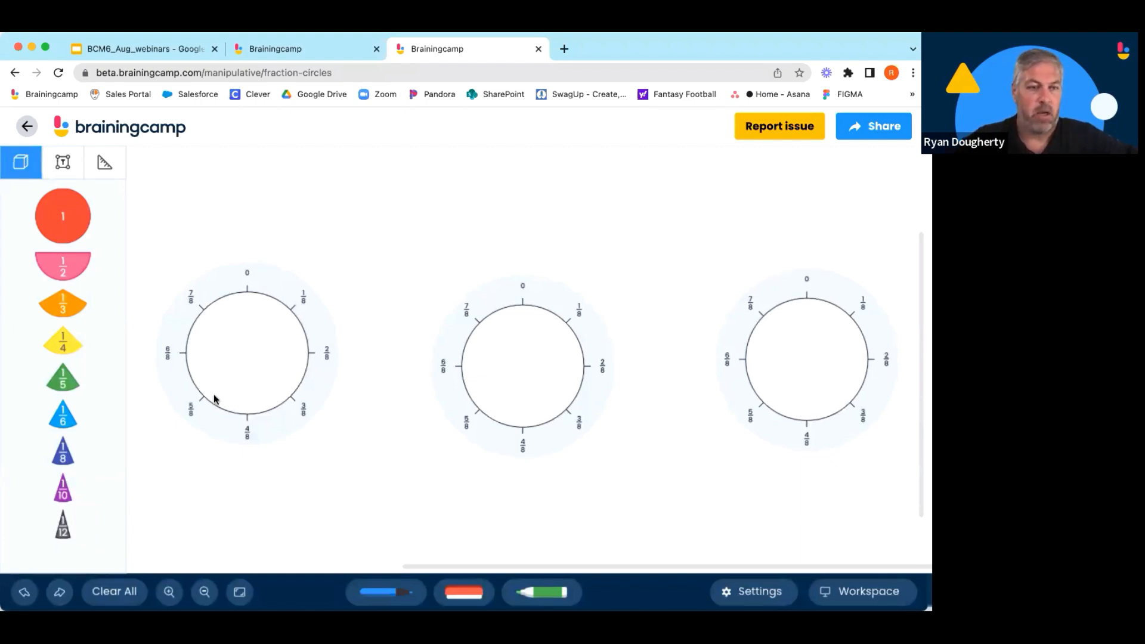
click(64, 162)
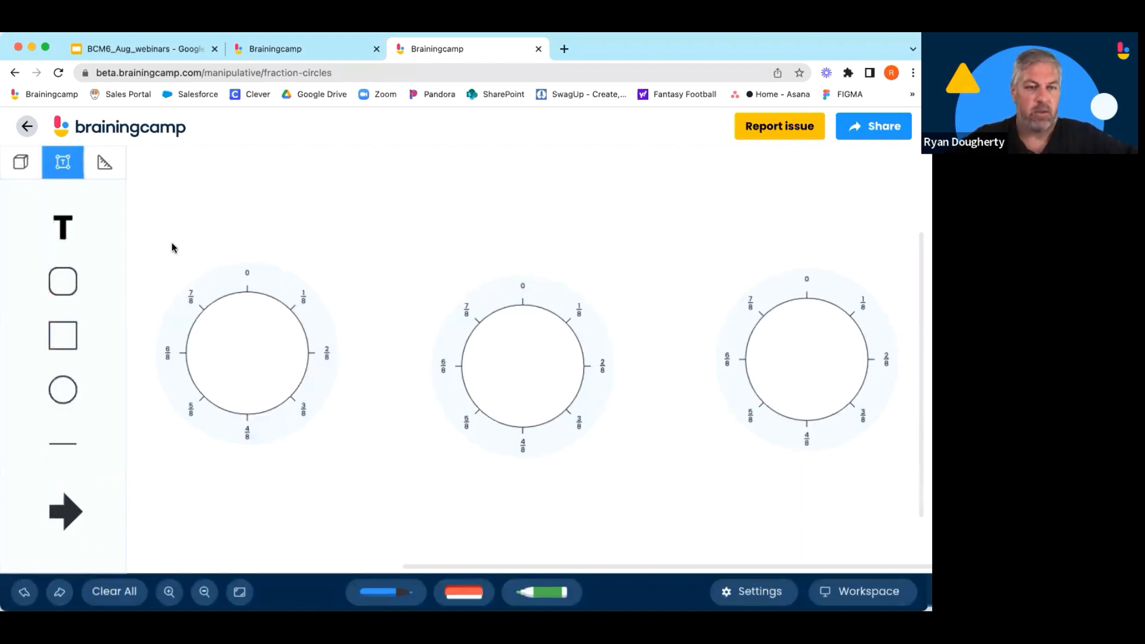
click(66, 232)
drag(521, 364, 351, 364)
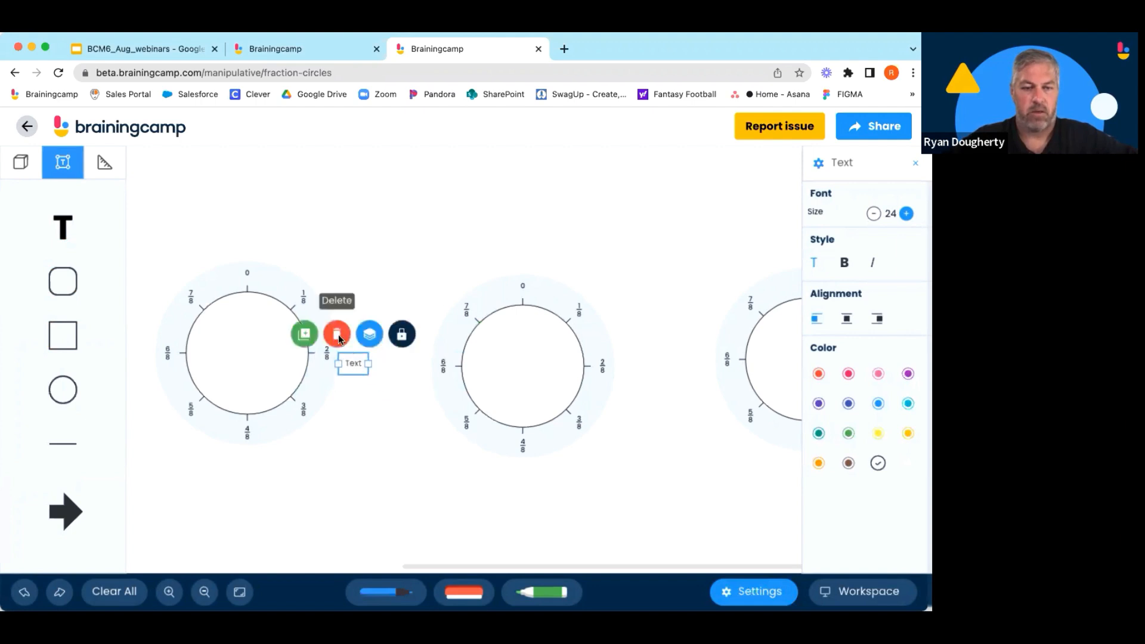
click(339, 338)
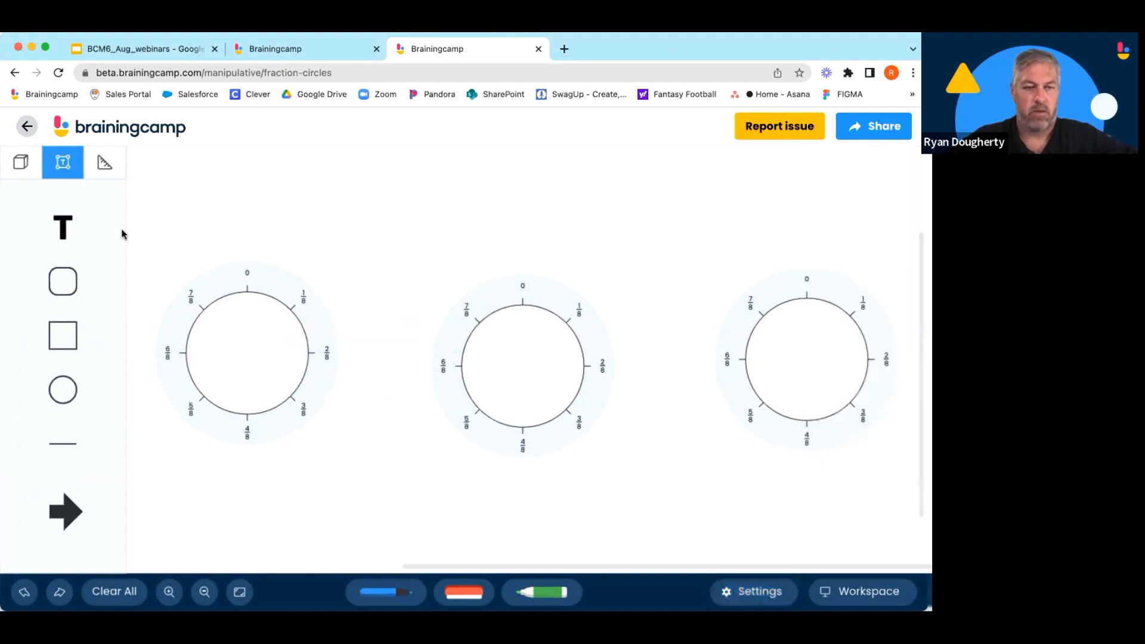
drag(70, 224, 209, 223)
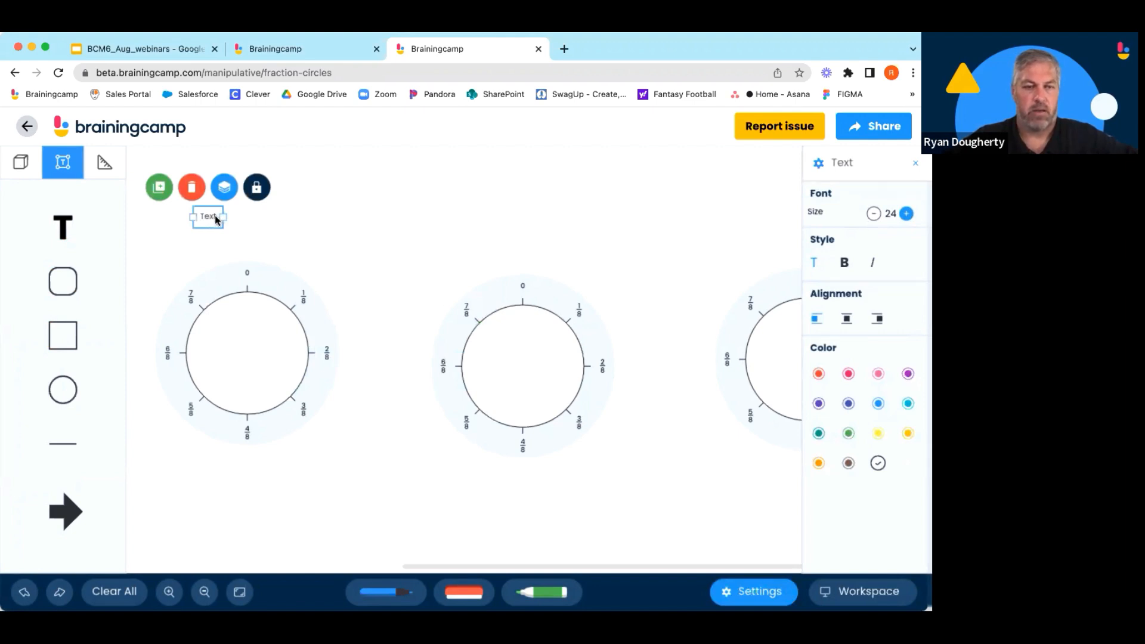
click(192, 188)
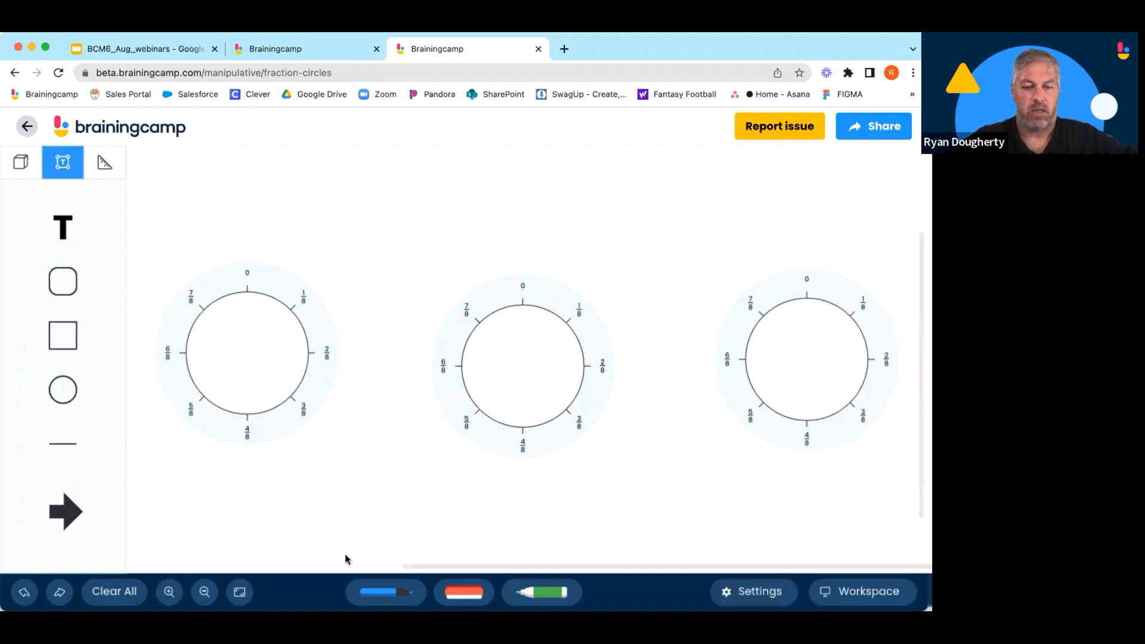
Handwrite 1/2 and 1/3 above the first two rings with a plus and equals sign between the rings.
click(375, 592)
mouse_move(207, 203)
mouse_down()
mouse_move(202, 187)
mouse_move(205, 227)
mouse_move(233, 228)
mouse_up()
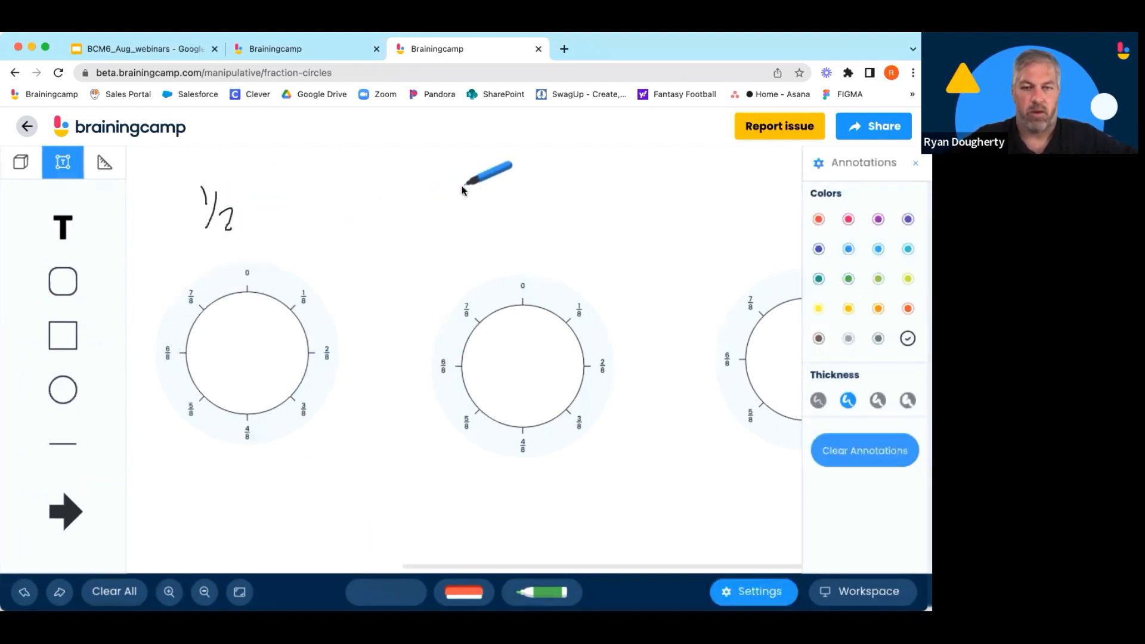
drag(469, 185, 472, 246)
mouse_move(384, 331)
mouse_down()
mouse_move(378, 353)
mouse_move(394, 341)
mouse_up()
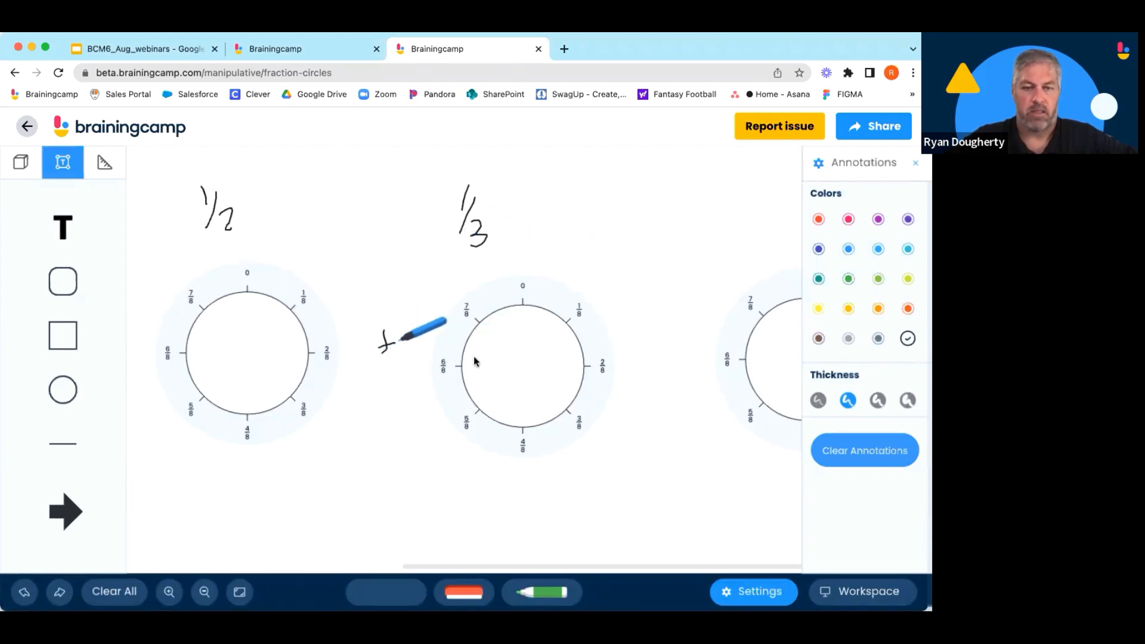
mouse_move(646, 357)
mouse_down()
mouse_move(660, 355)
mouse_move(659, 368)
mouse_up()
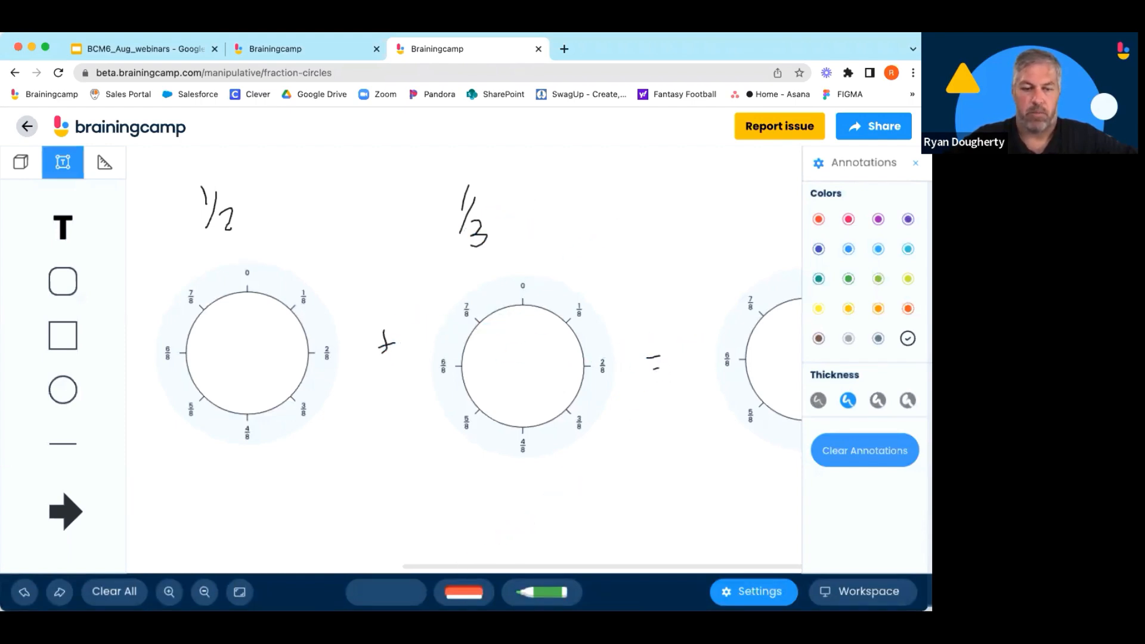
click(386, 591)
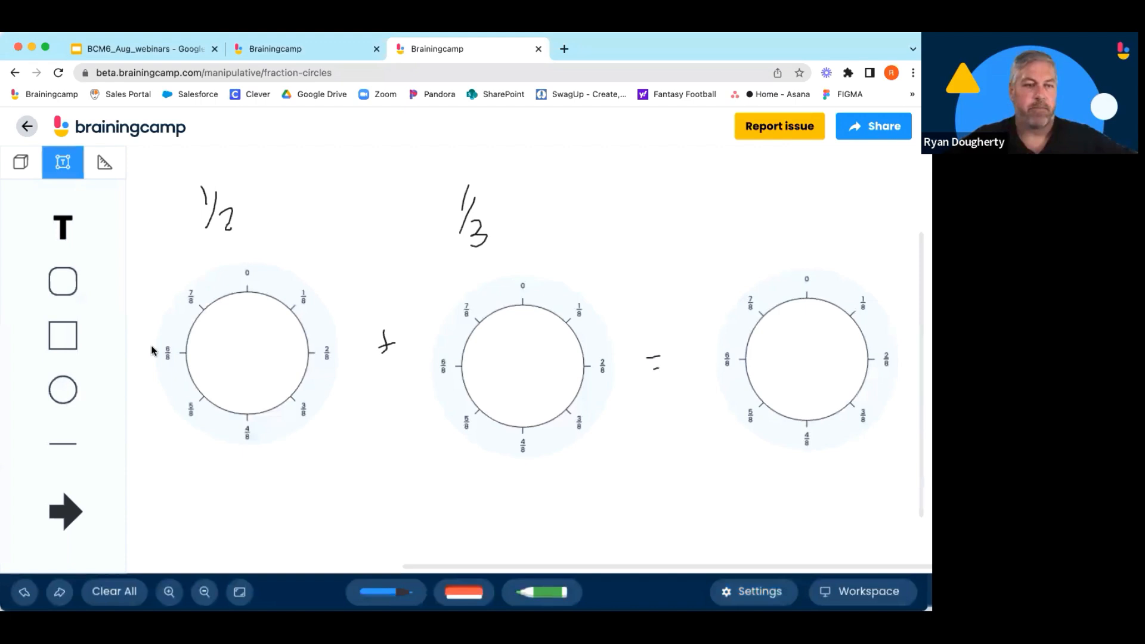
Place a 1/2 piece in the first ring and a 1/3 piece, rotated to start at 0, in the second ring.
click(22, 164)
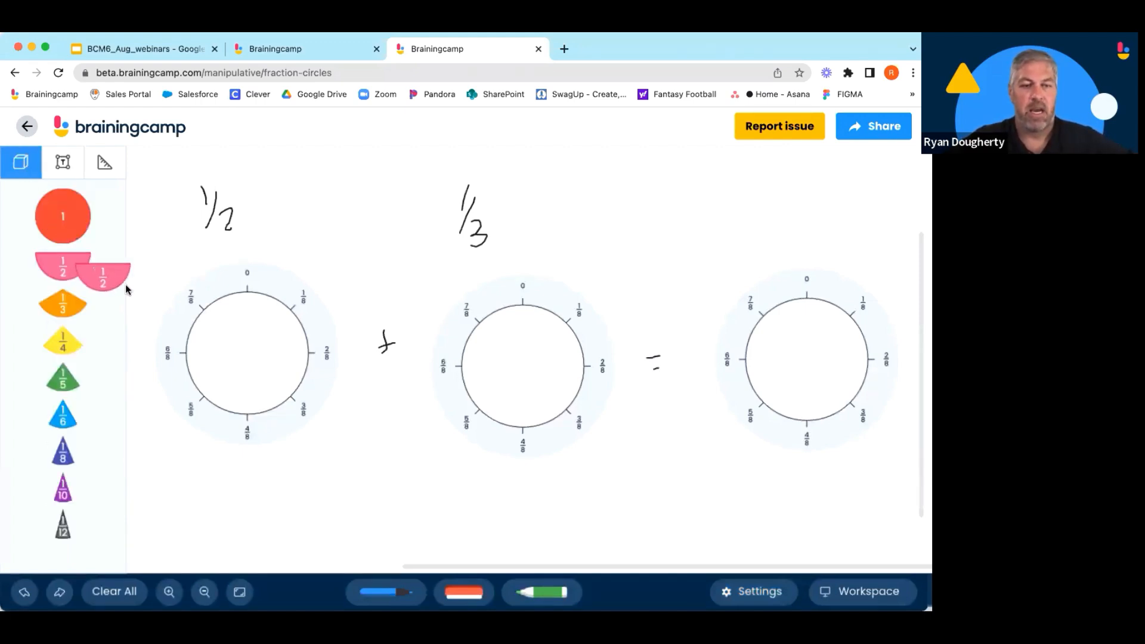
drag(126, 289, 249, 333)
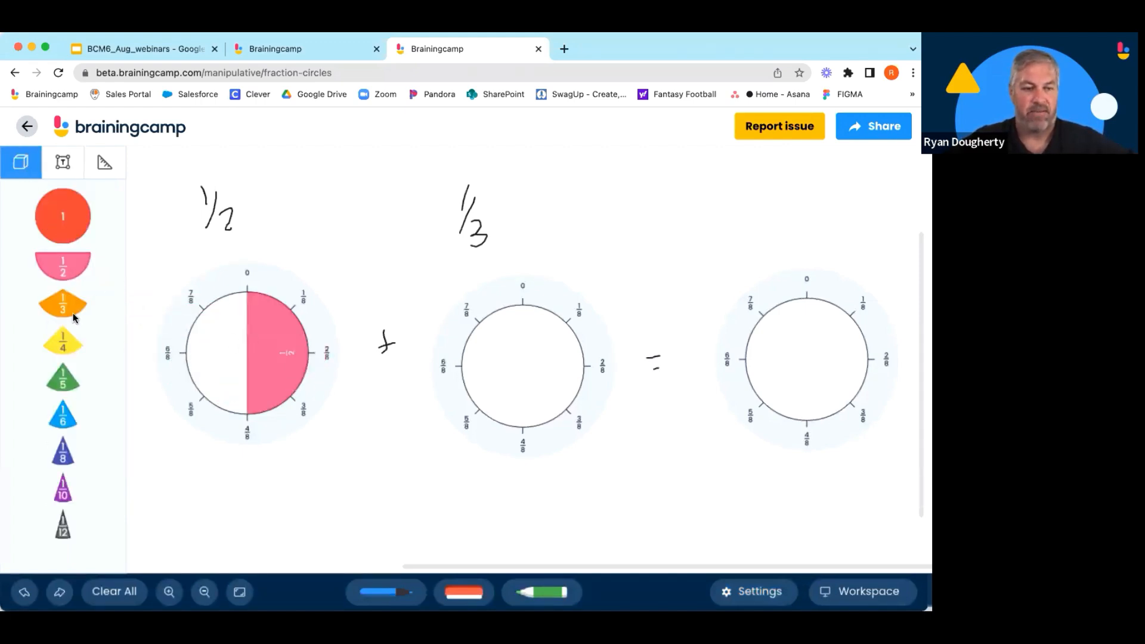
drag(72, 317, 507, 379)
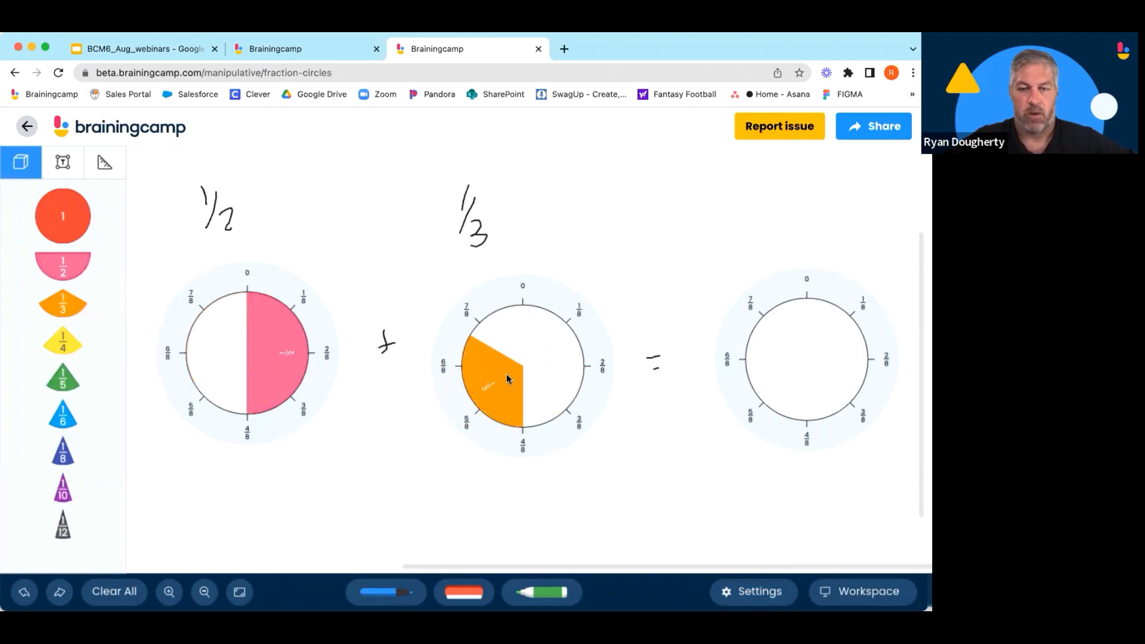
click(492, 396)
drag(493, 454, 506, 292)
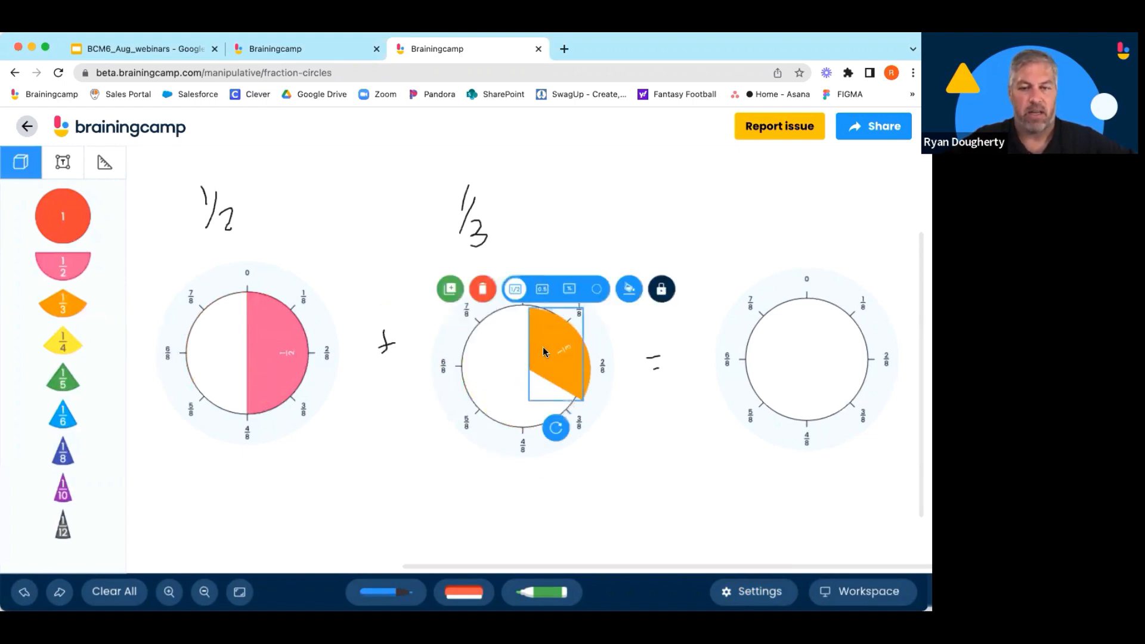
mouse_move(542, 348)
mouse_down()
mouse_move(531, 346)
mouse_move(542, 345)
mouse_up()
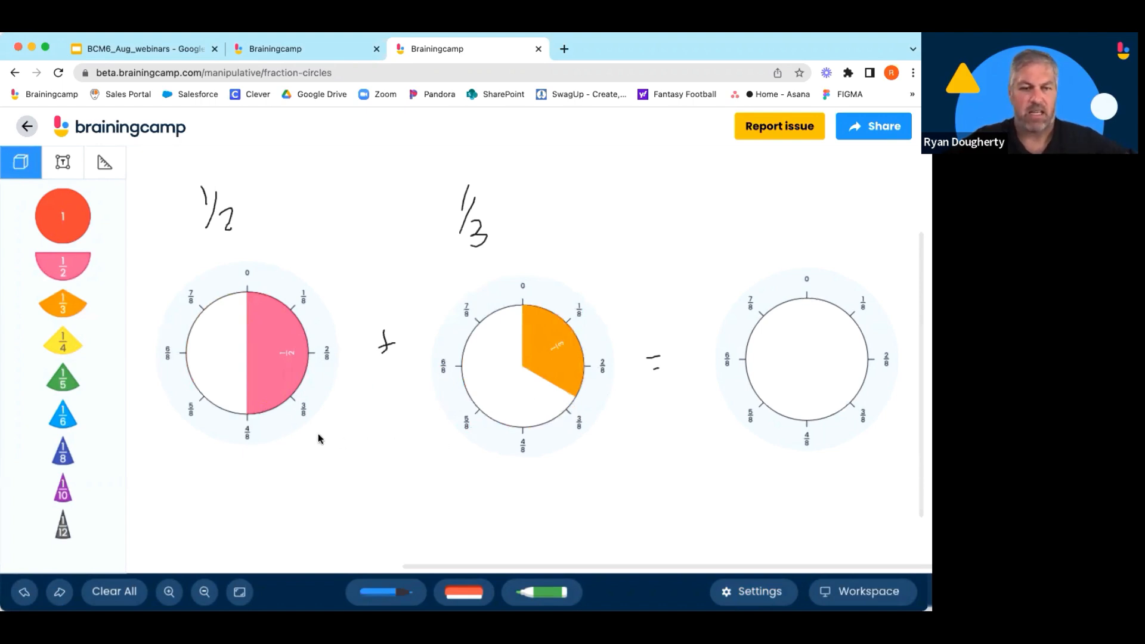
Set the first ring's tick marks to halves and the second ring's tick marks to thirds.
click(324, 393)
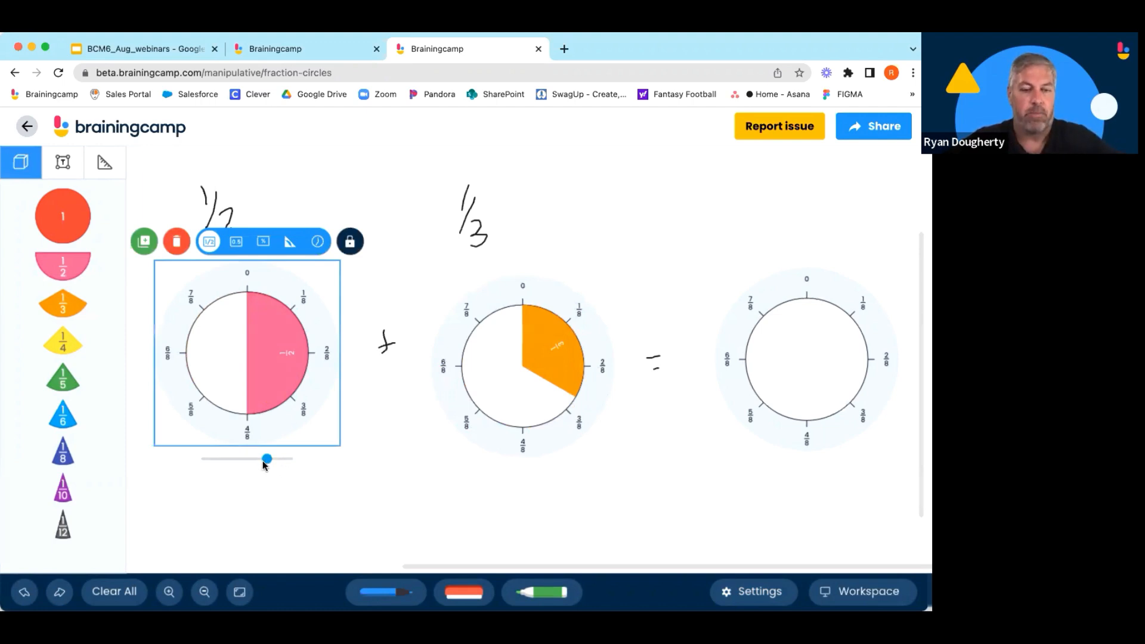
drag(265, 465, 202, 471)
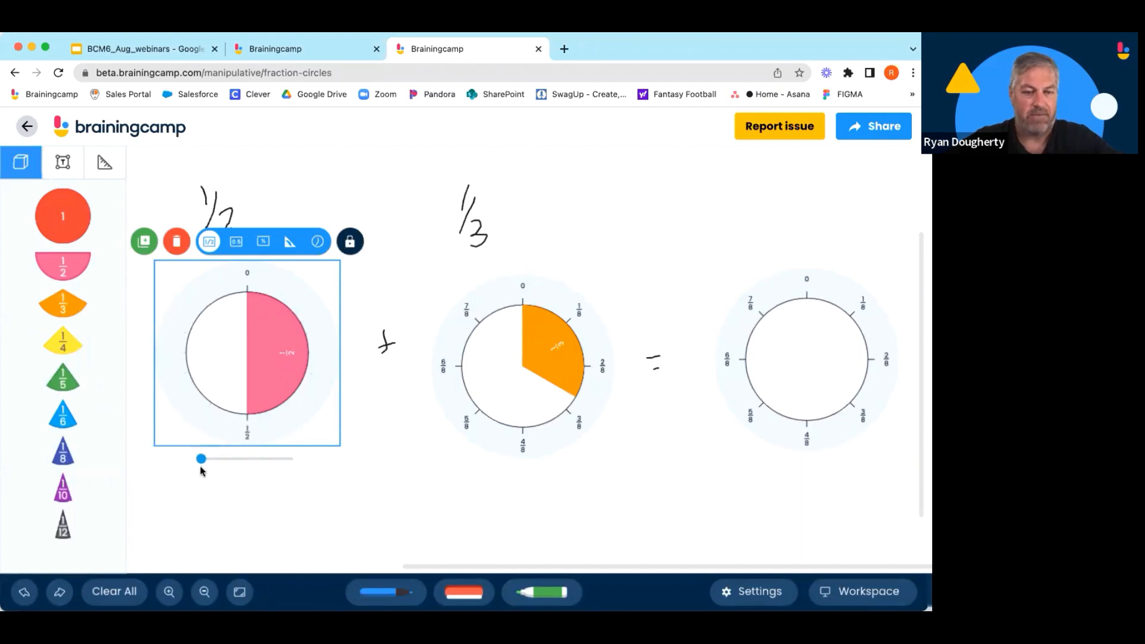
click(529, 434)
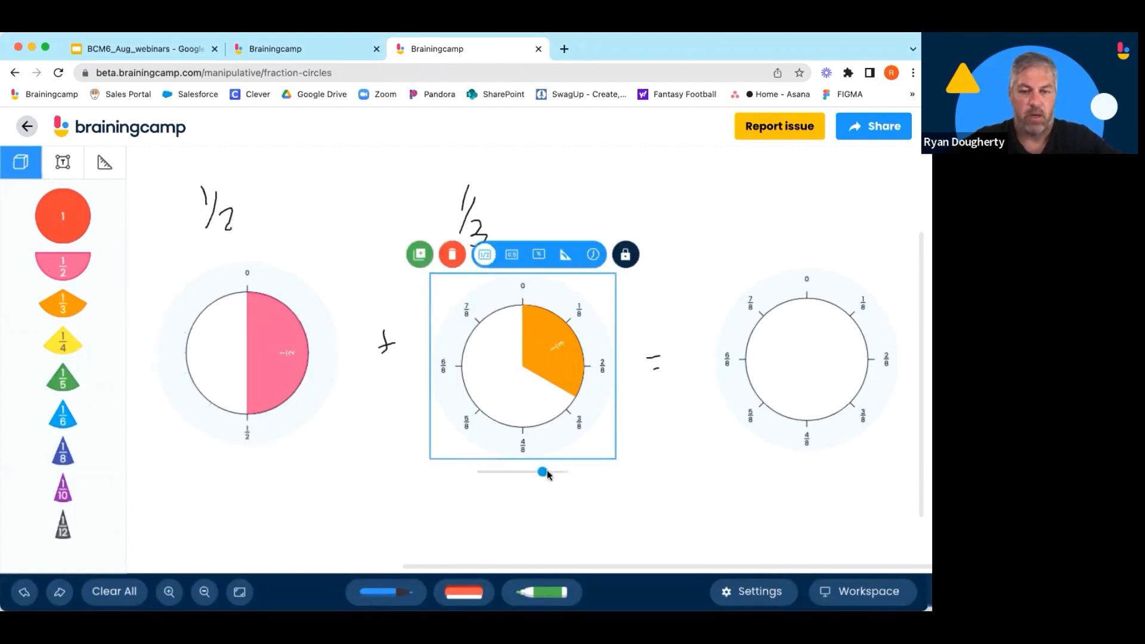
drag(547, 474, 496, 477)
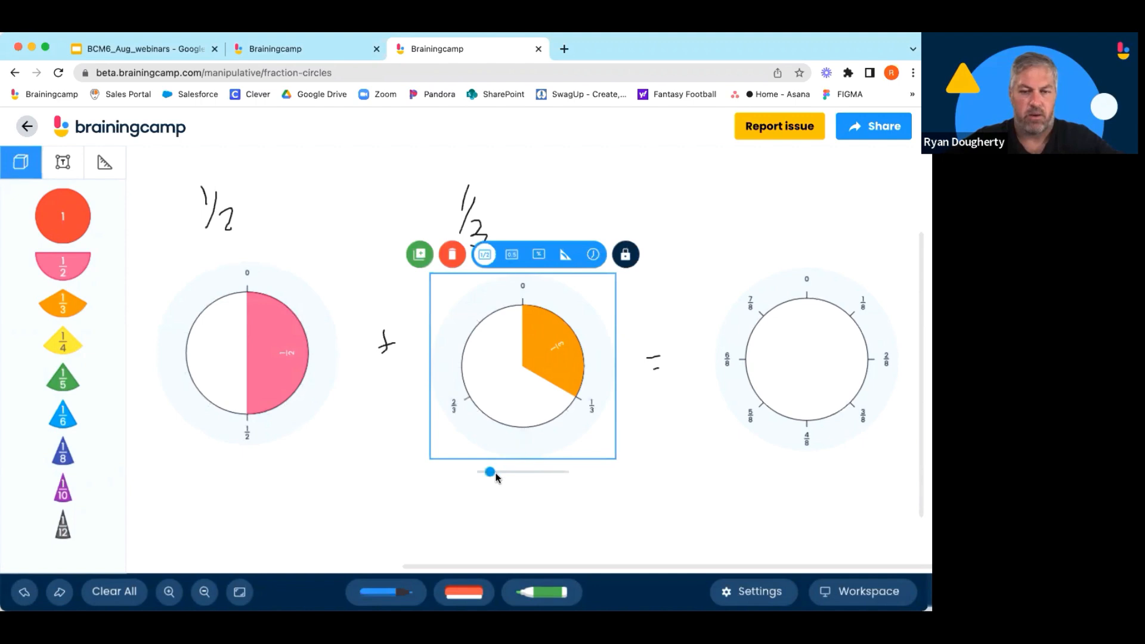
click(504, 500)
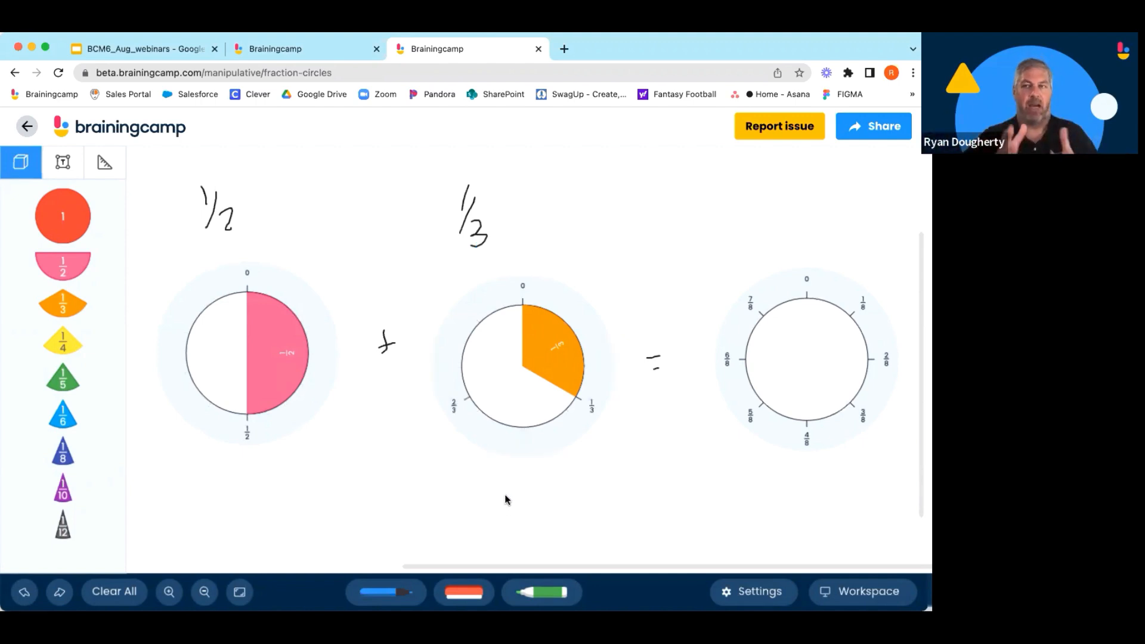
Duplicate the 1/2 piece and move the copy into the third ring.
click(284, 353)
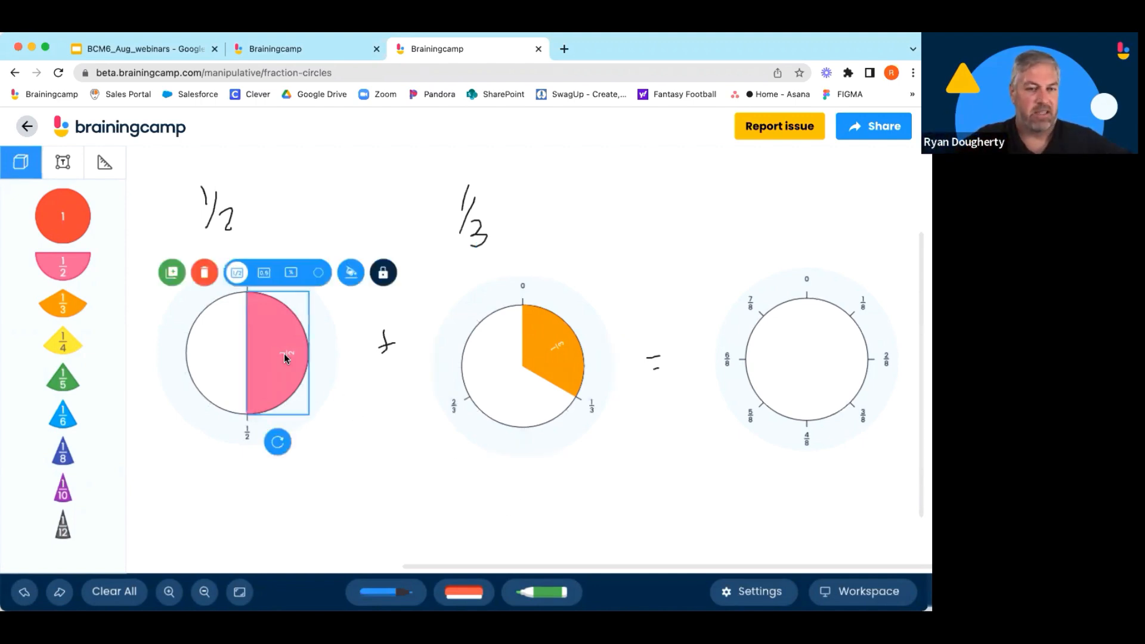
click(172, 273)
drag(427, 381, 856, 357)
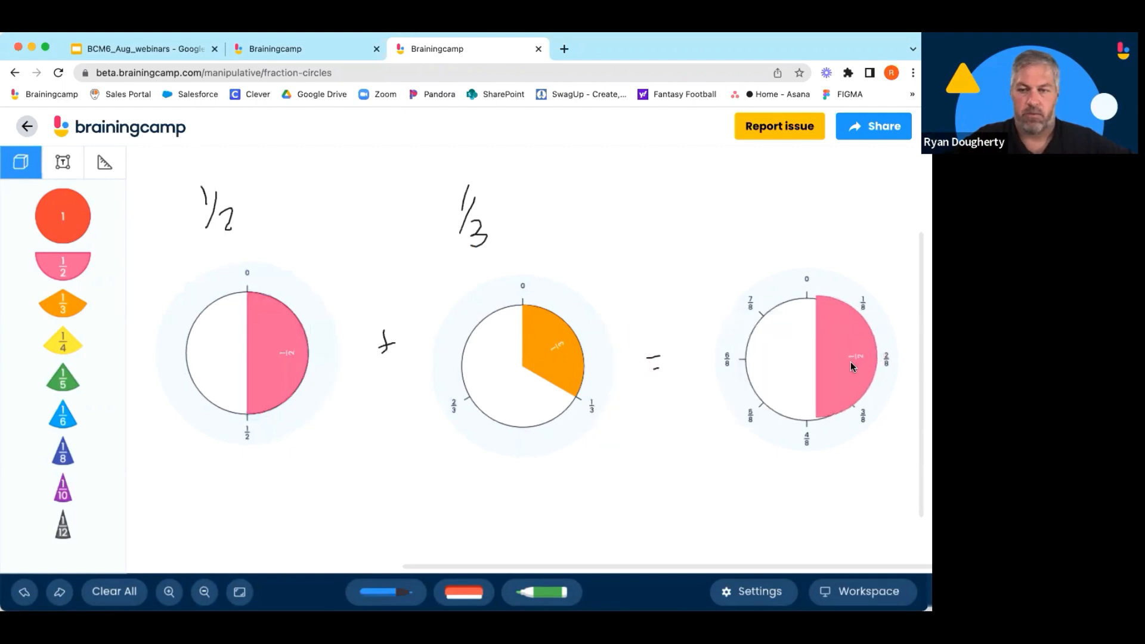
Duplicate the 1/3 piece, fit the copy beside the half in the third ring, and set that ring's ticks to sixths.
click(560, 340)
click(447, 290)
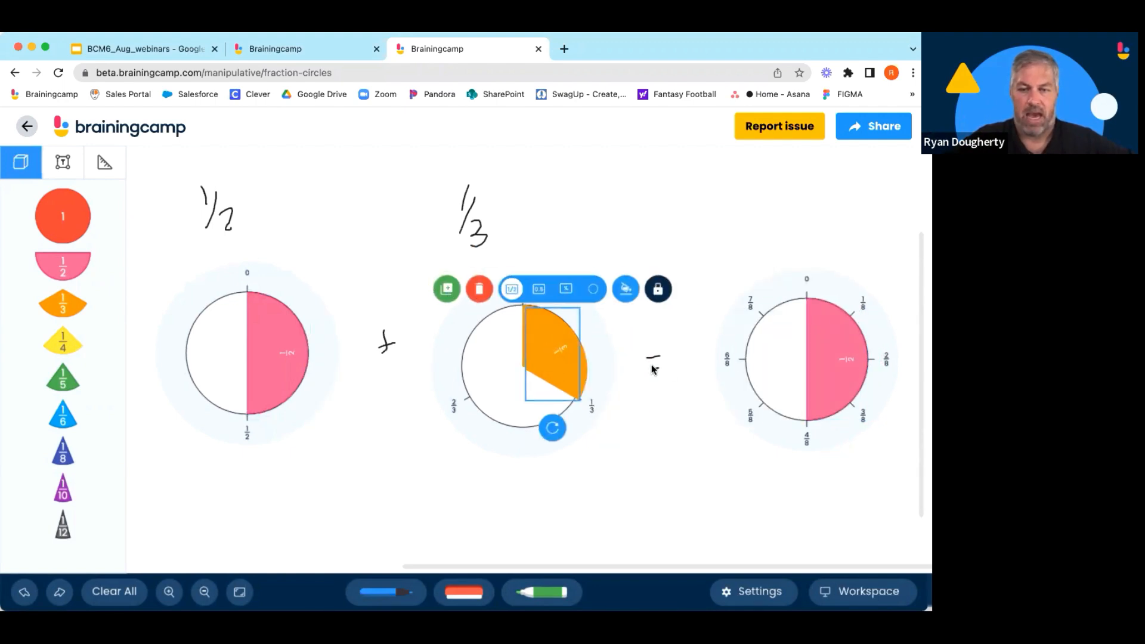
drag(557, 352, 775, 371)
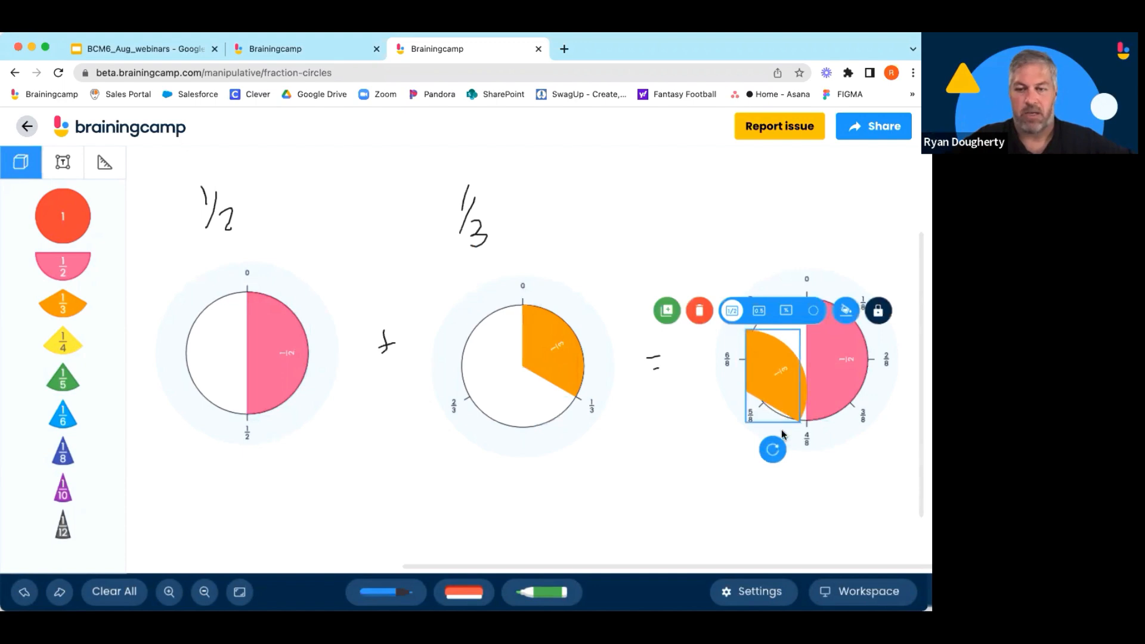
drag(773, 449, 609, 136)
drag(715, 422, 762, 391)
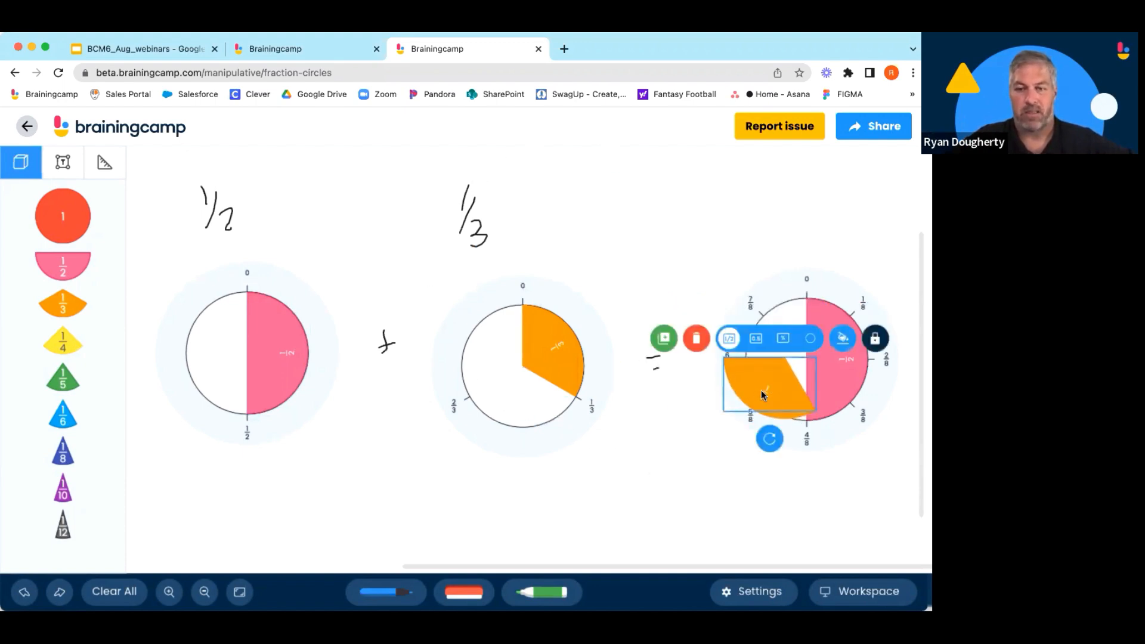
drag(769, 439, 738, 451)
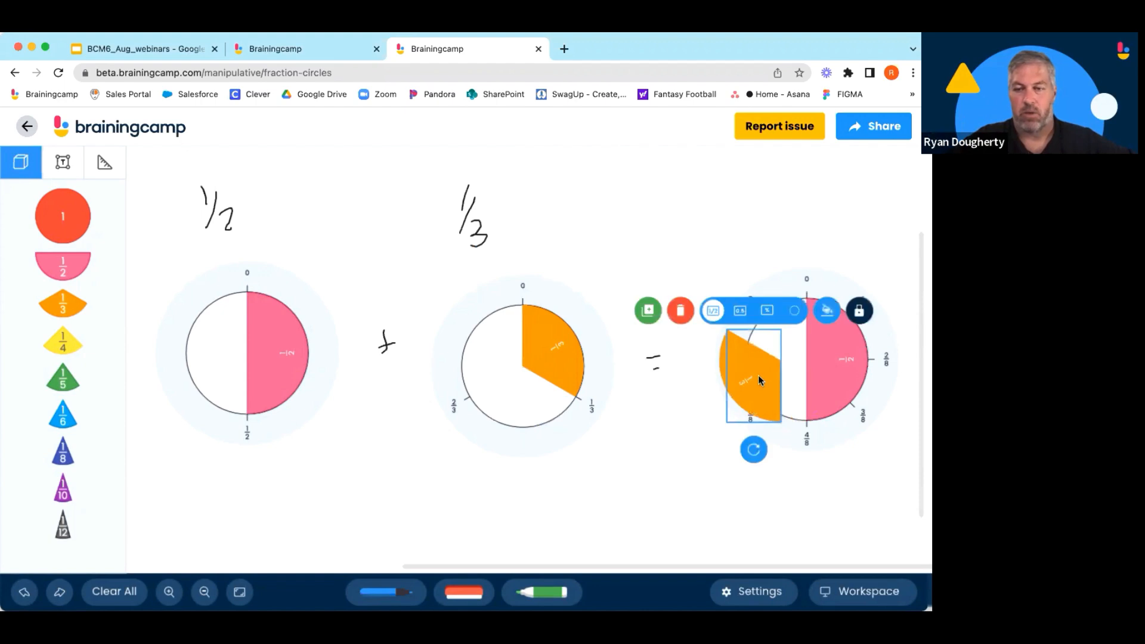
drag(759, 379, 785, 388)
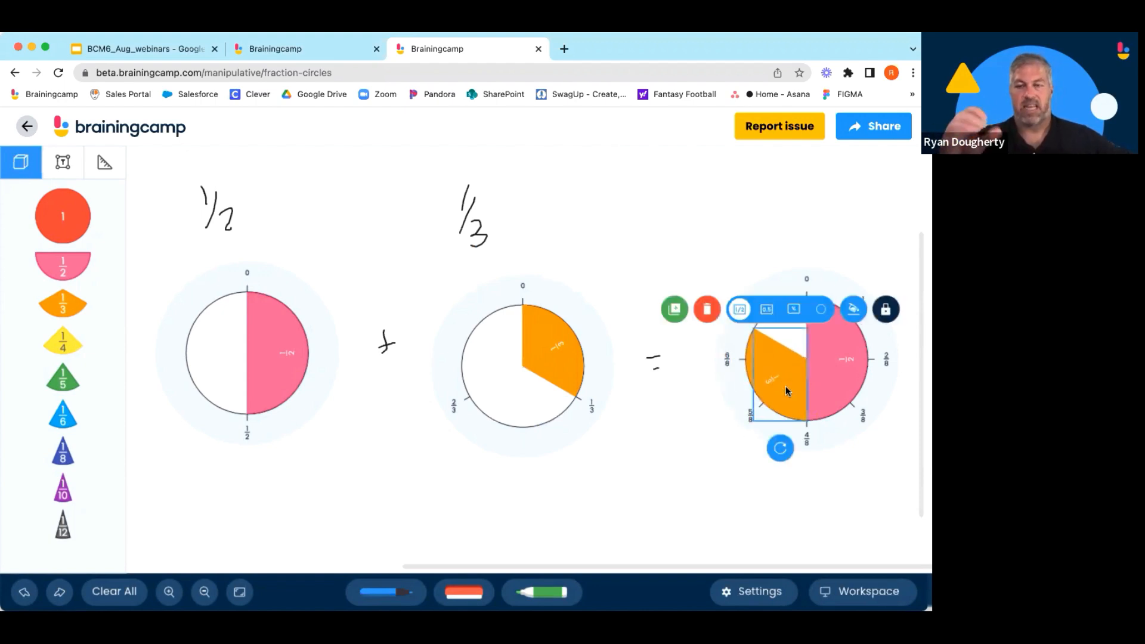
click(702, 468)
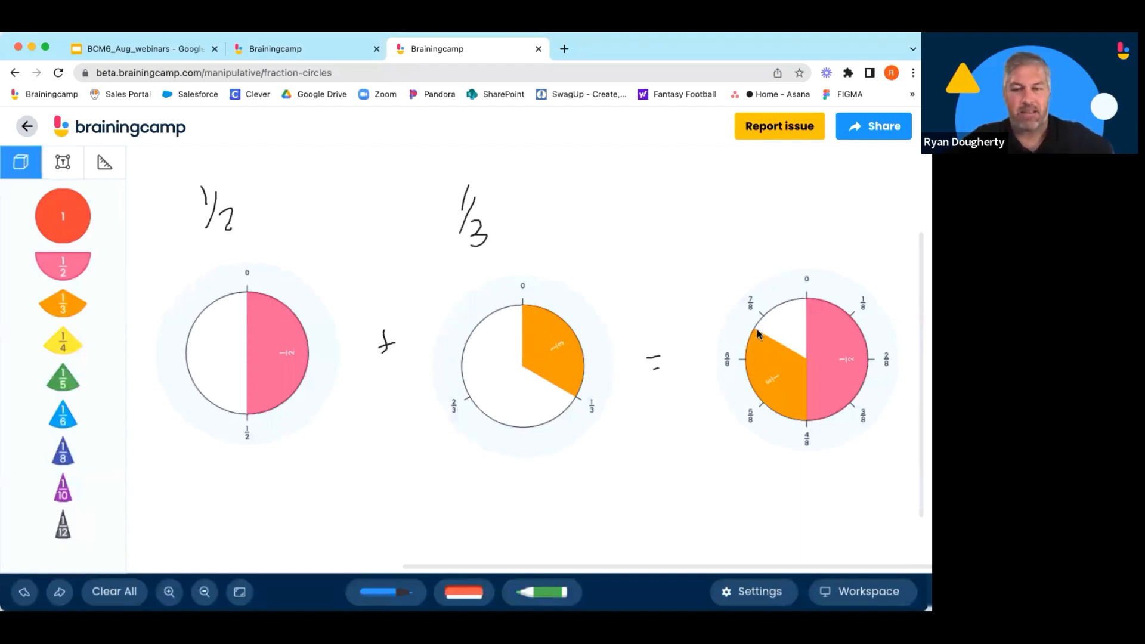
click(835, 451)
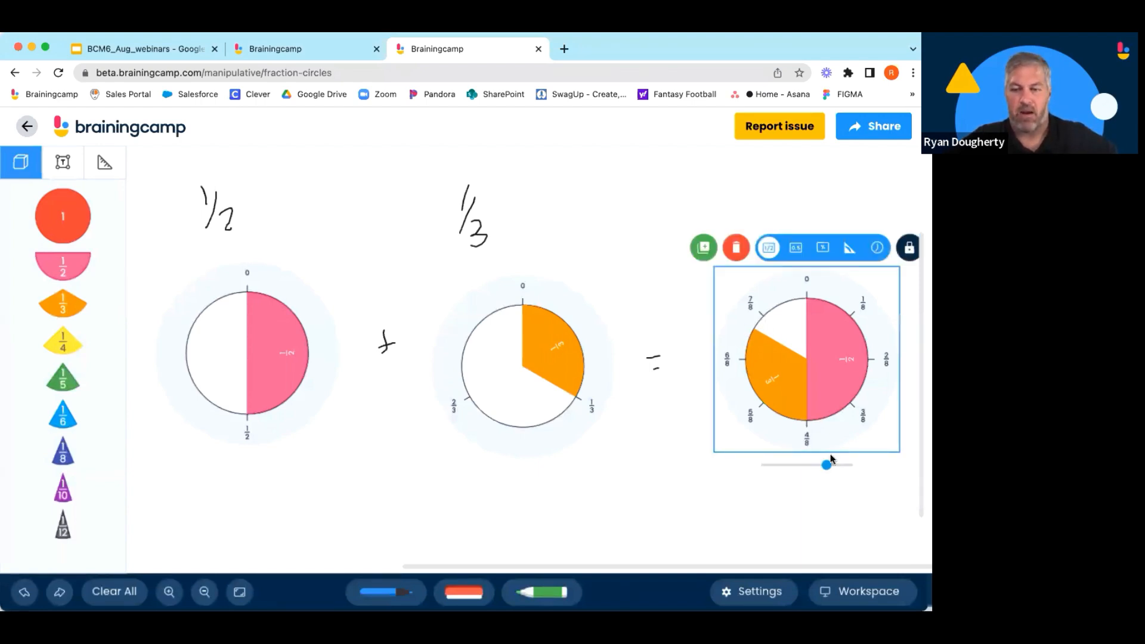
mouse_move(797, 470)
mouse_down()
mouse_move(766, 469)
mouse_move(815, 466)
mouse_up()
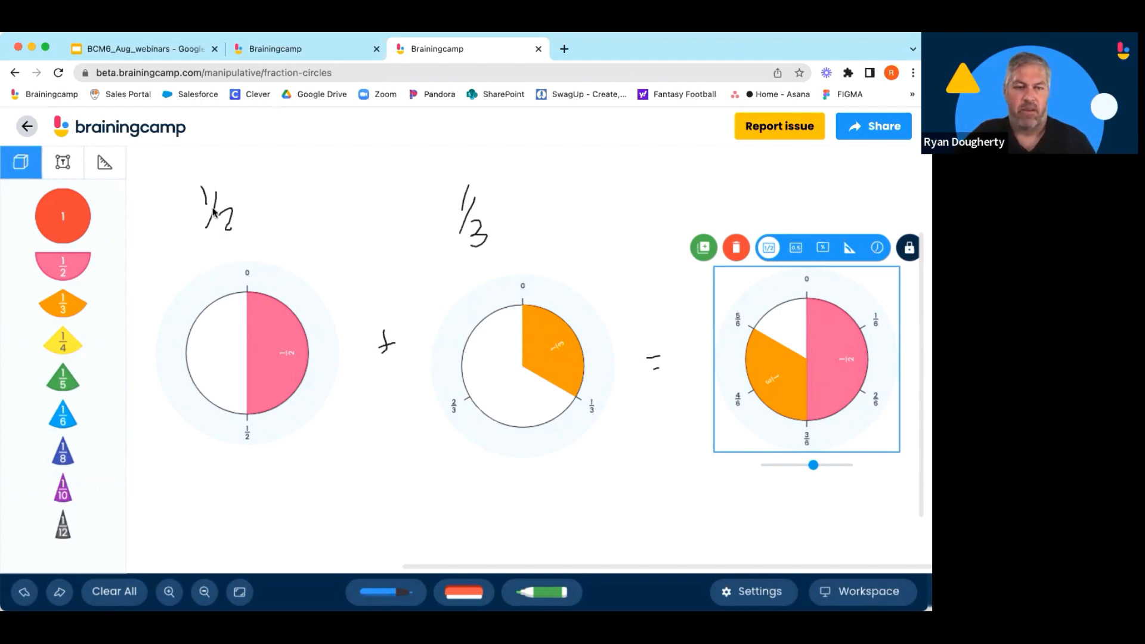
Set the tick marks on both the first ring and the second ring to sixths.
click(281, 424)
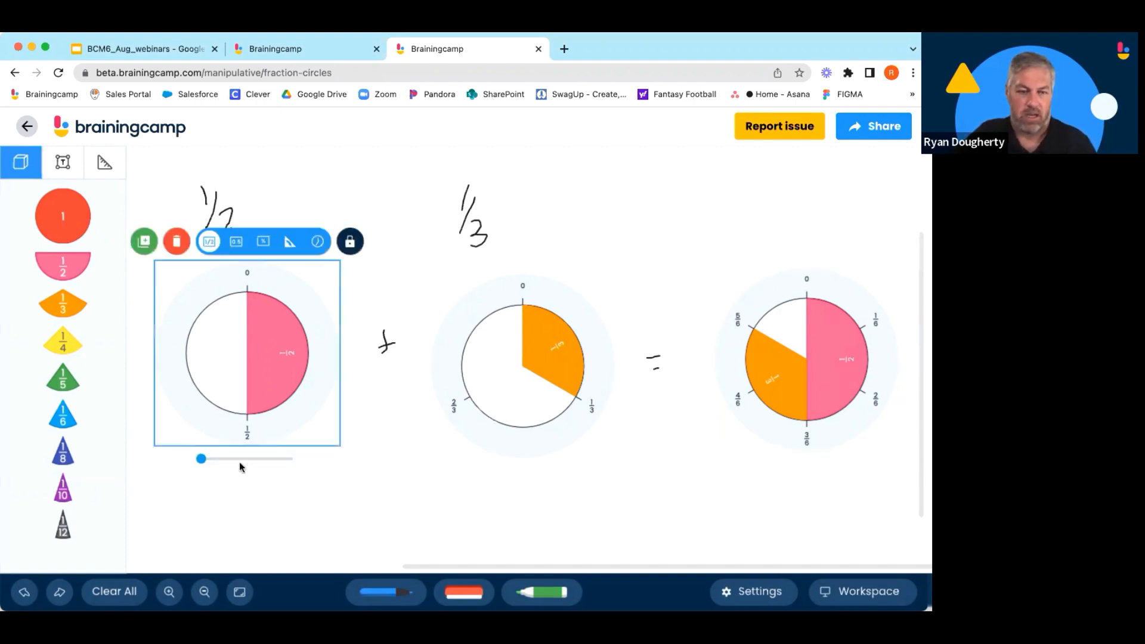
drag(202, 461, 255, 459)
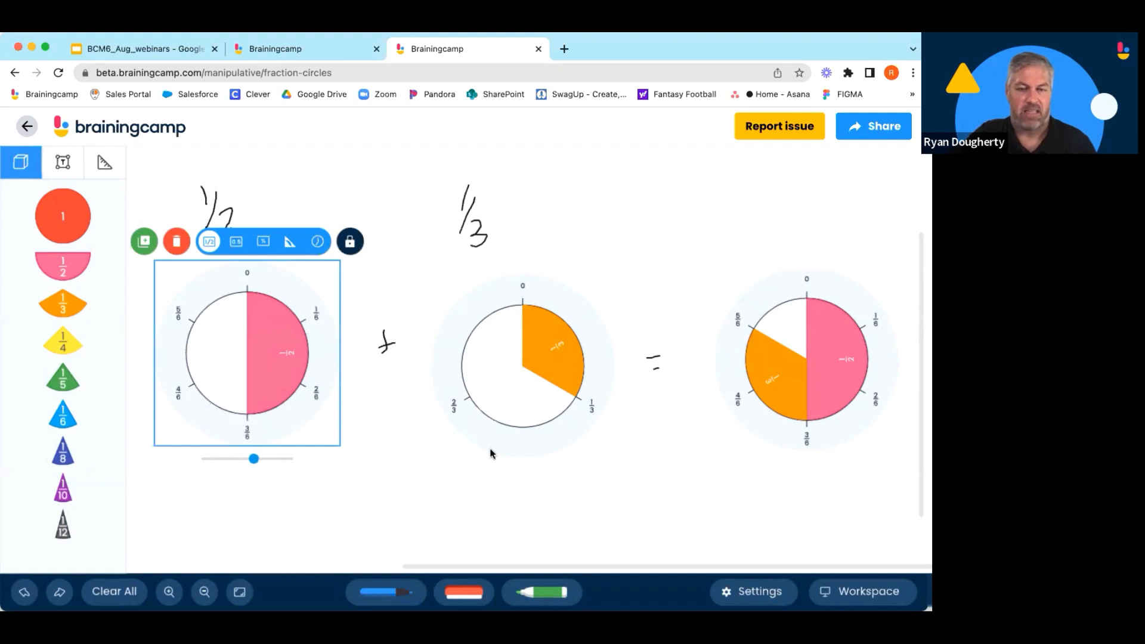
click(549, 435)
drag(493, 472, 521, 474)
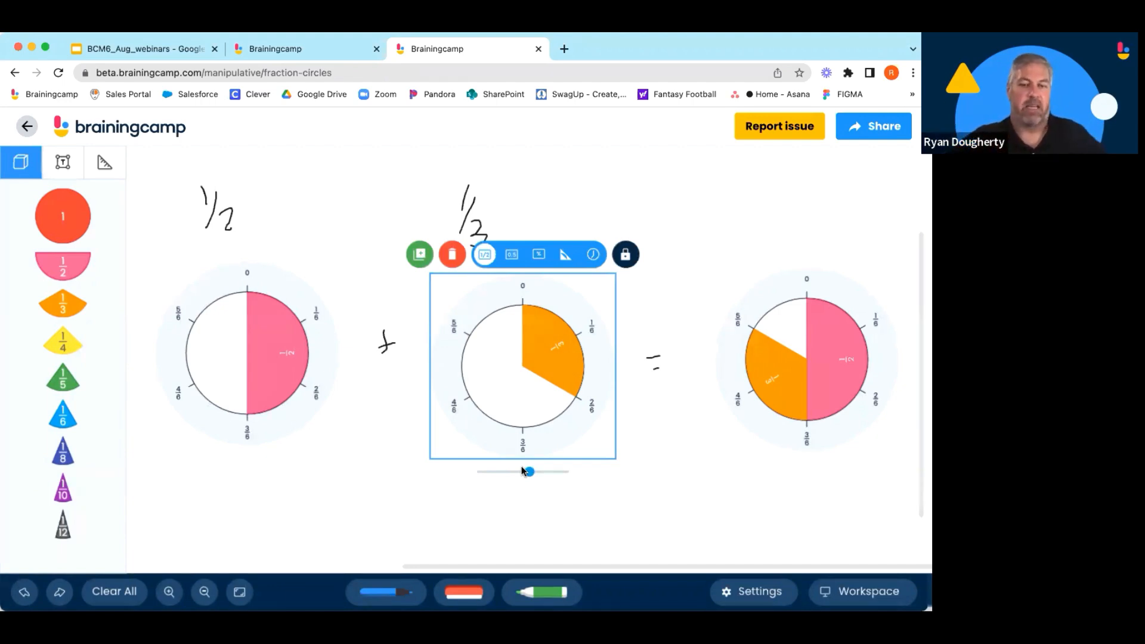
click(689, 464)
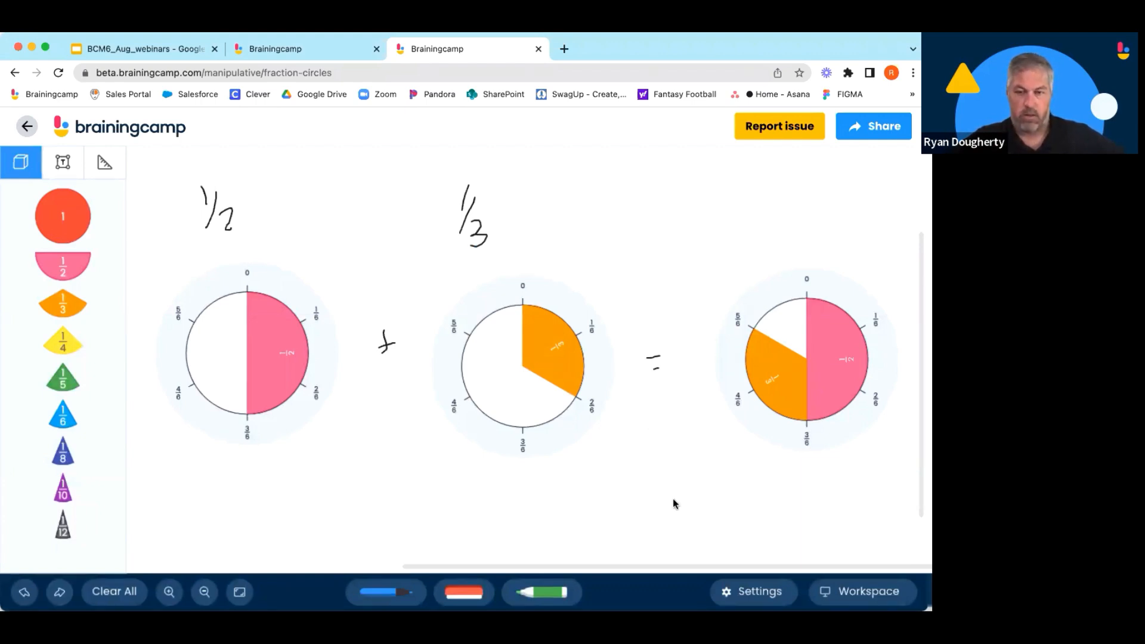
Switch the workspace label format to Decimals, Percents and Blank in turn, then back to Fractions.
click(759, 591)
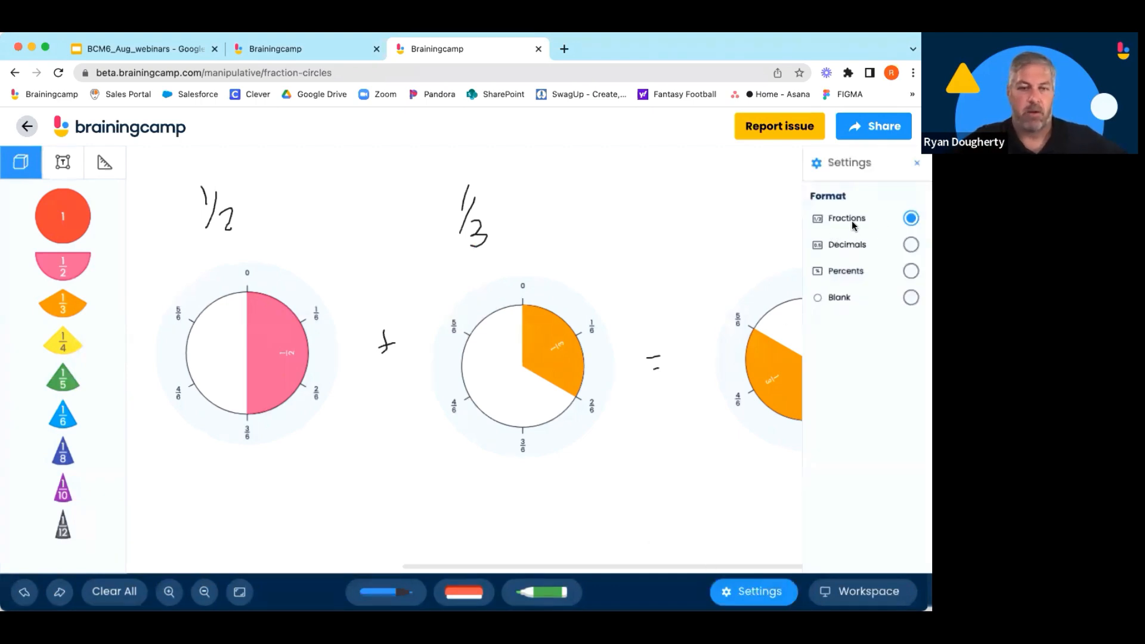
click(910, 245)
click(911, 272)
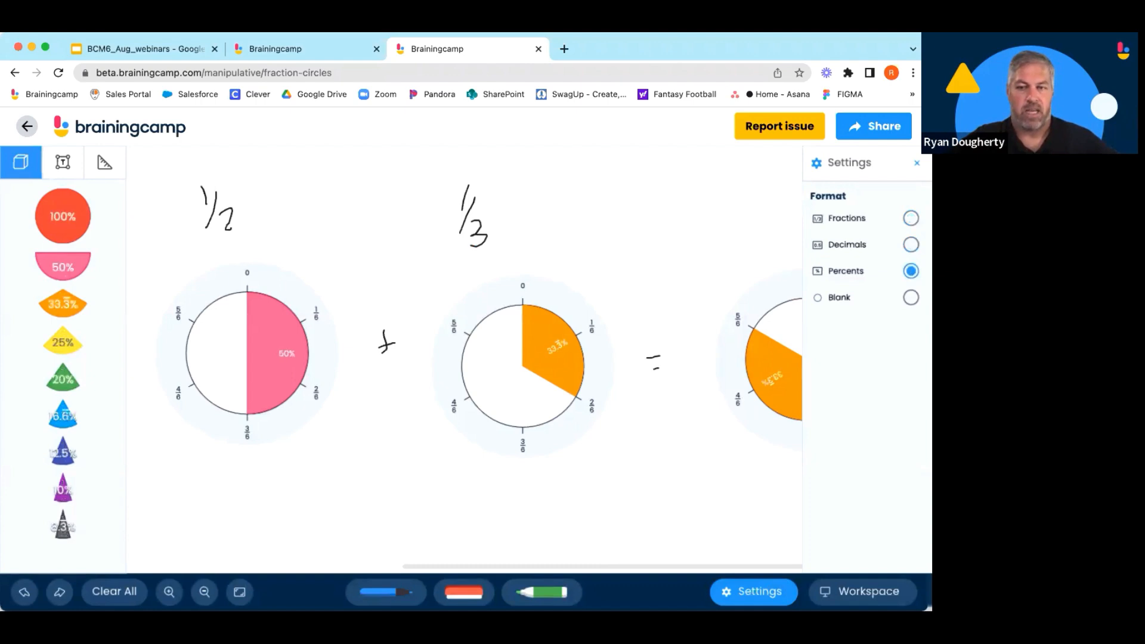
click(911, 298)
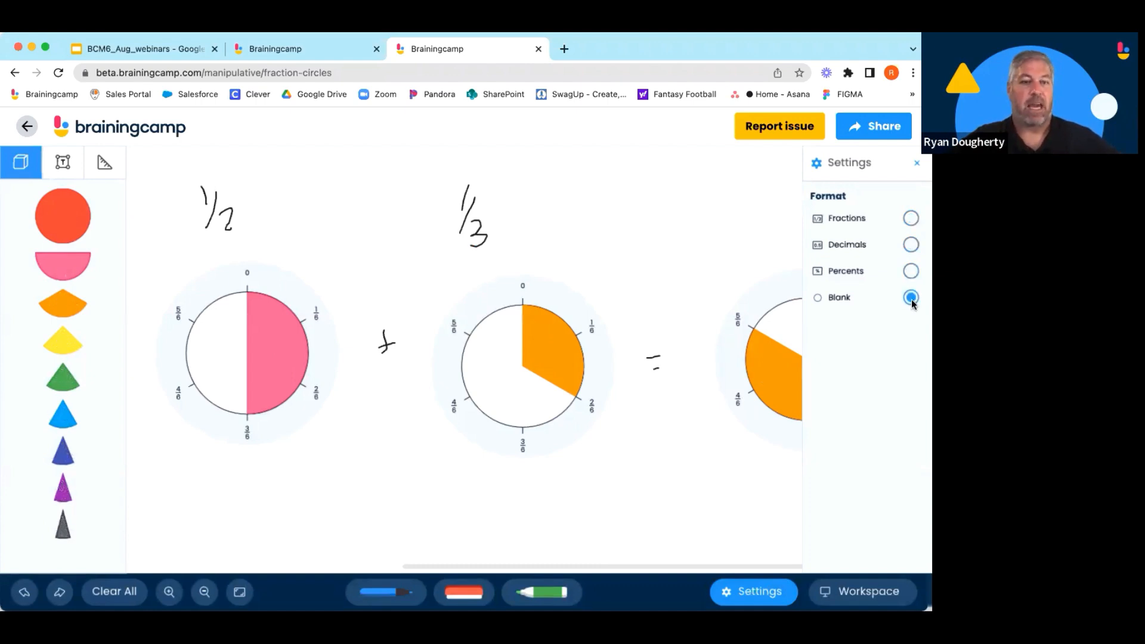
click(911, 220)
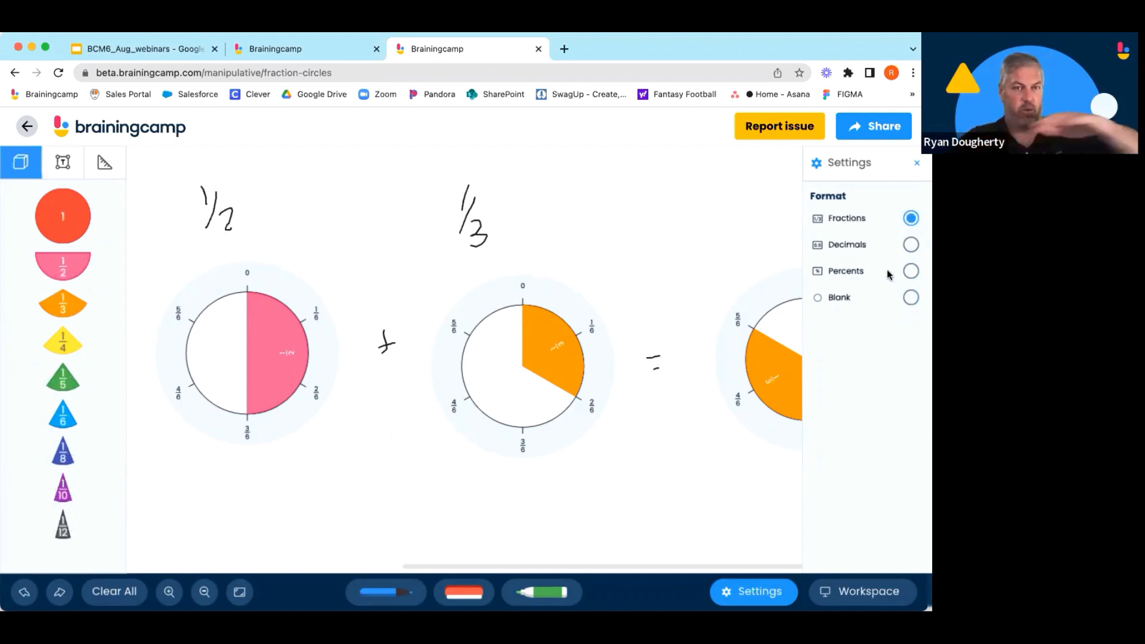
click(761, 589)
Switch the 1/3 piece's label in the second ring to decimal and percent, then back to fraction.
click(558, 351)
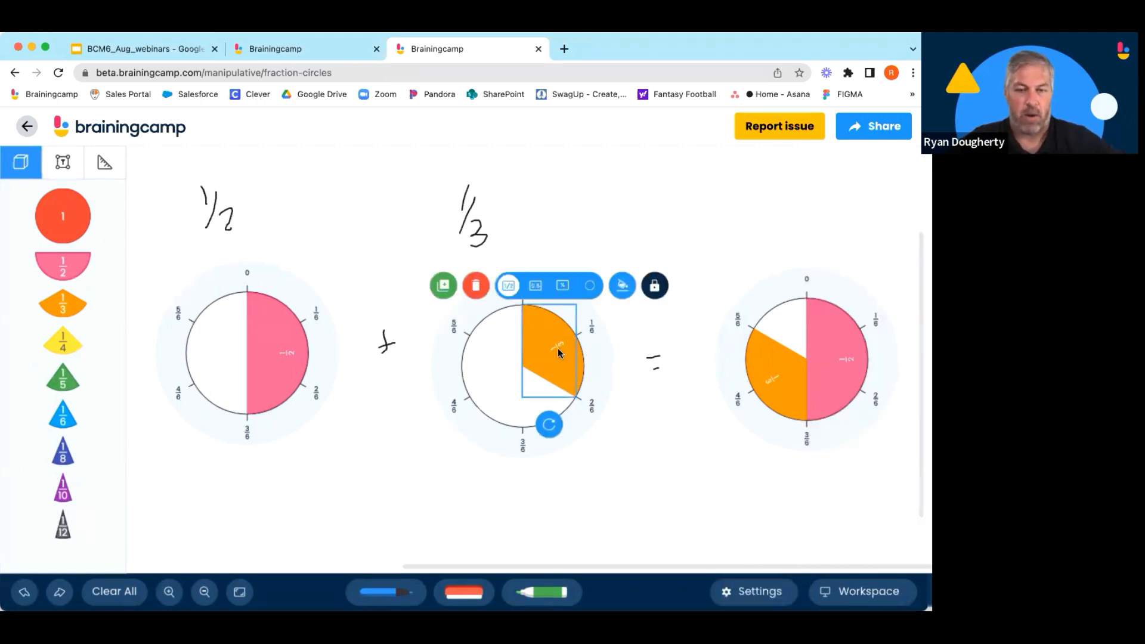
click(535, 286)
click(562, 285)
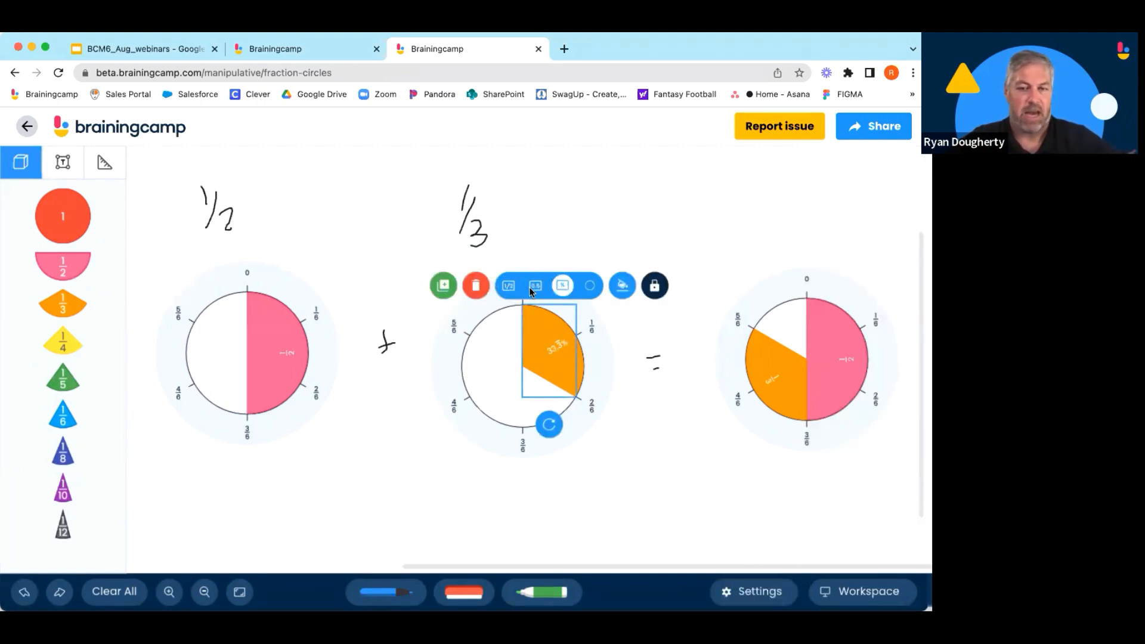
click(508, 287)
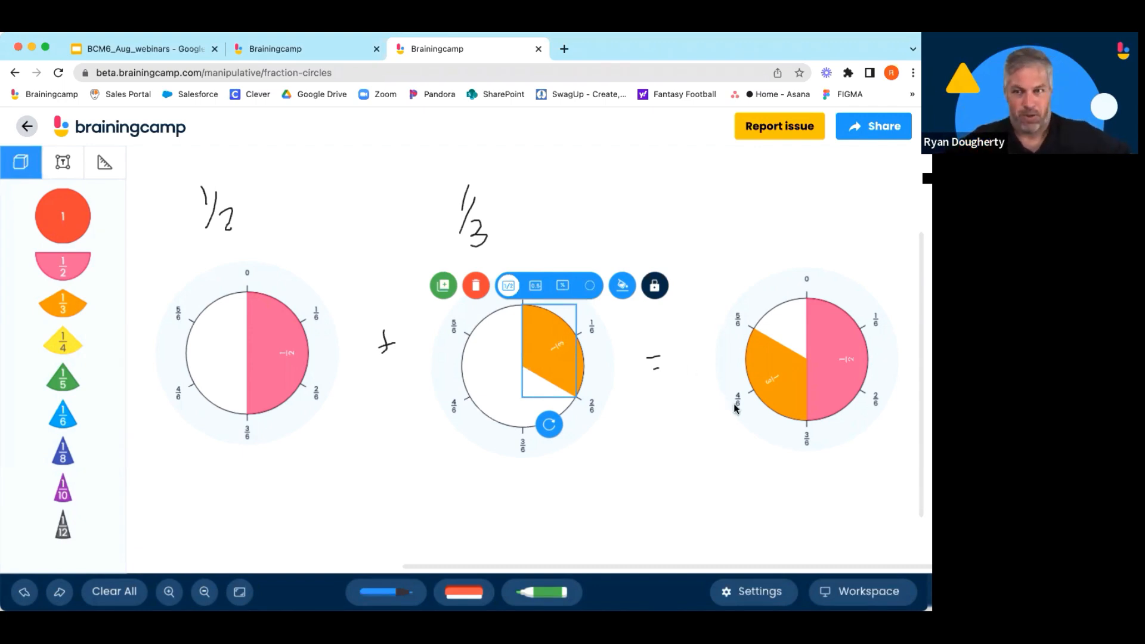
click(699, 481)
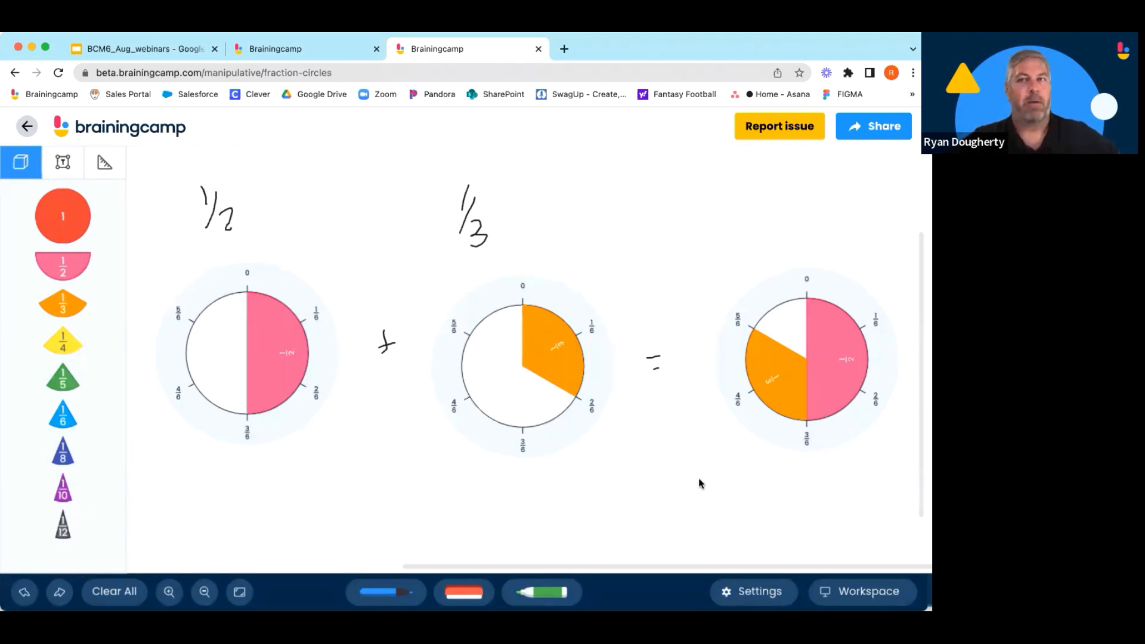
Try to rotate the 1/3 piece in the second ring with its rotation handle.
click(551, 347)
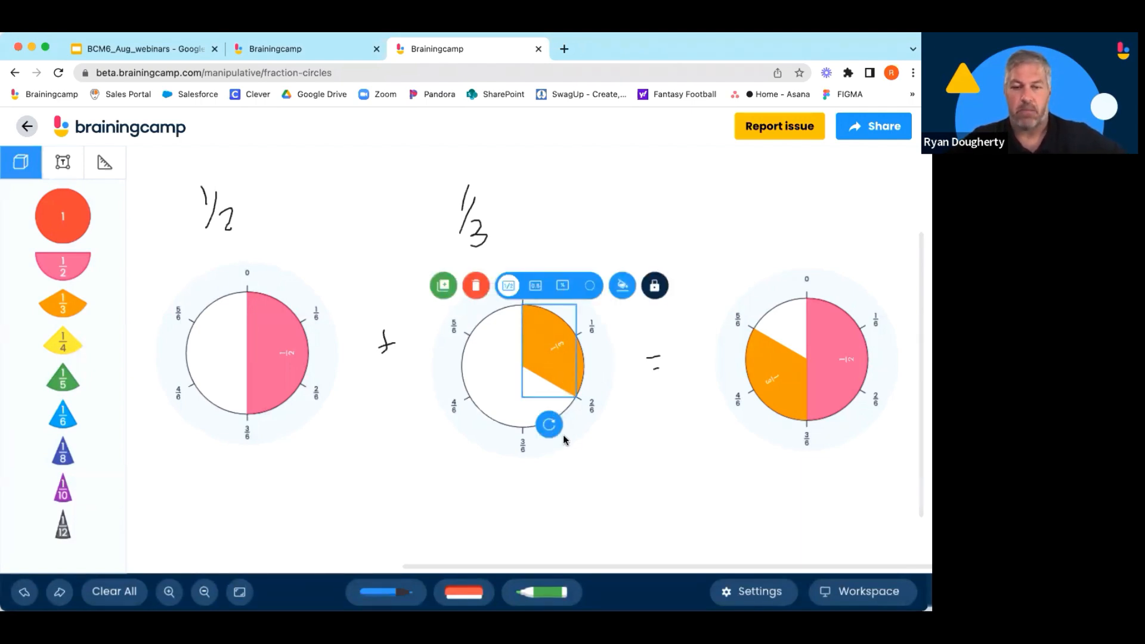
drag(555, 425, 511, 400)
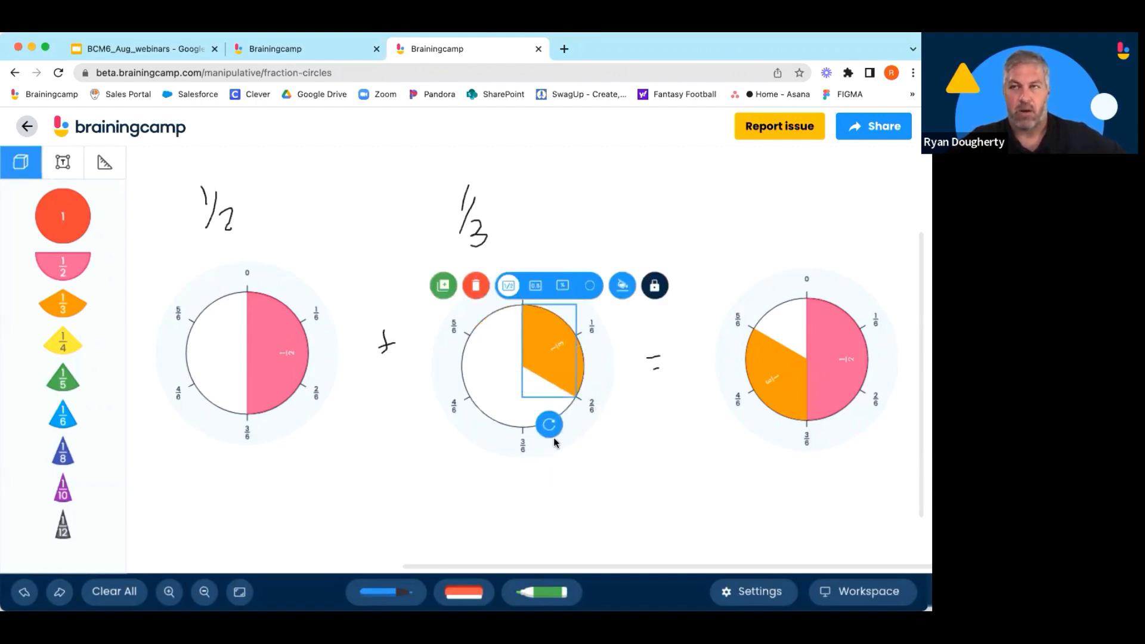
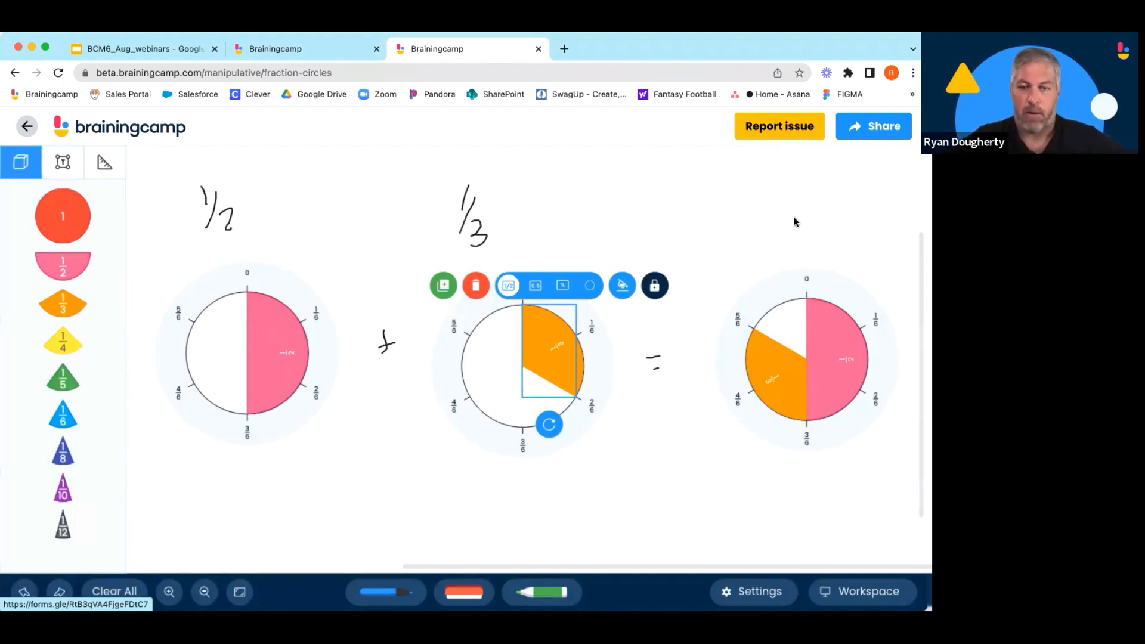
click(712, 443)
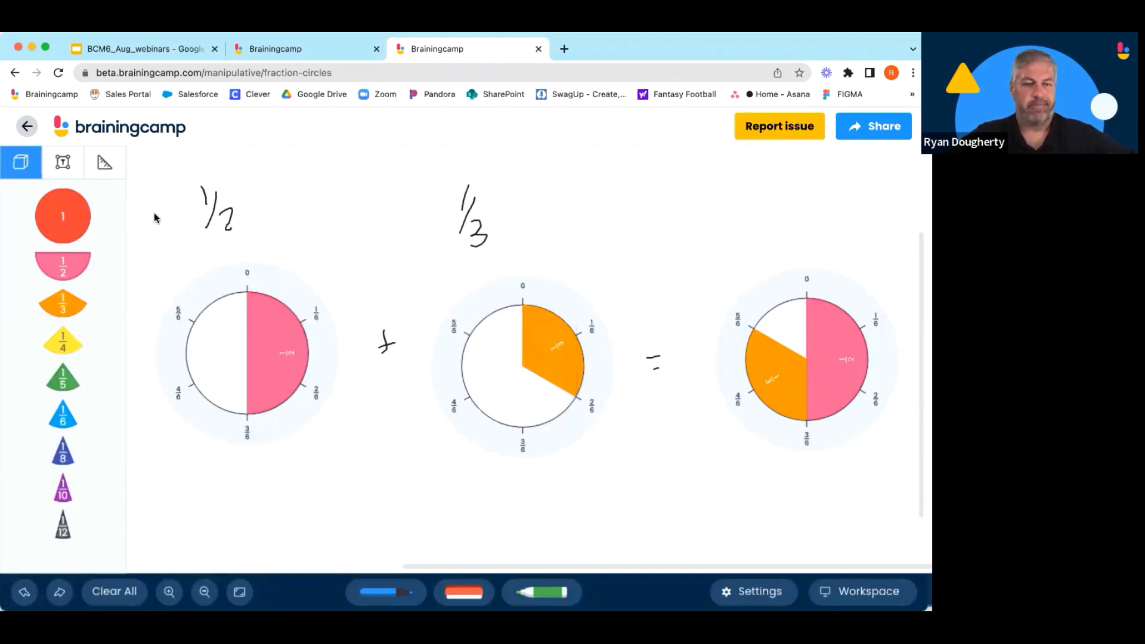
click(104, 167)
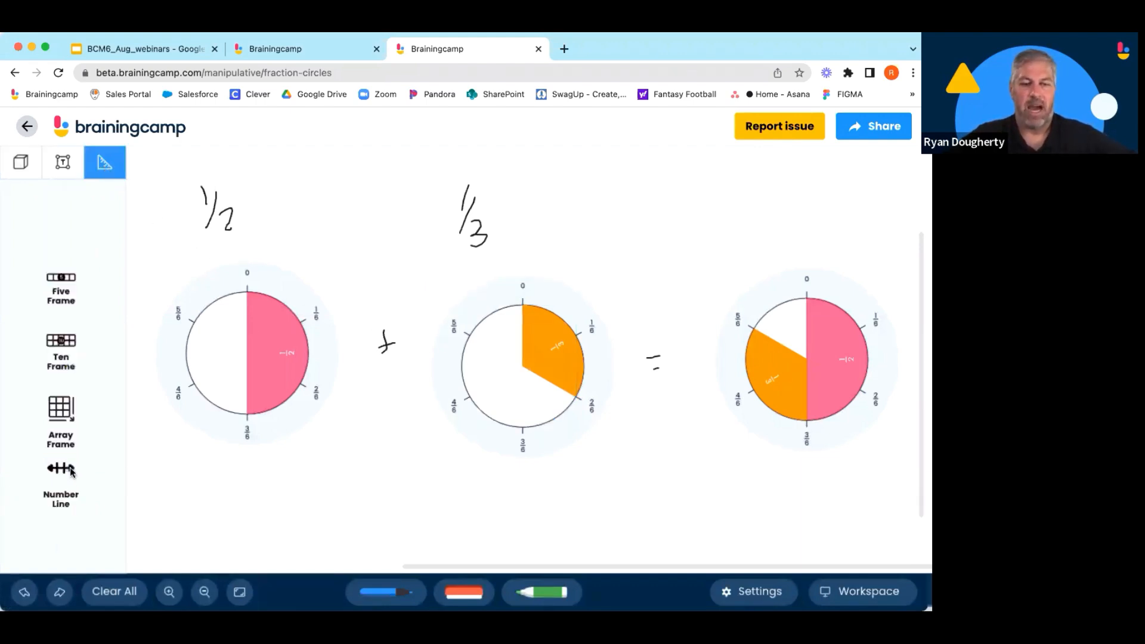
drag(70, 471, 245, 523)
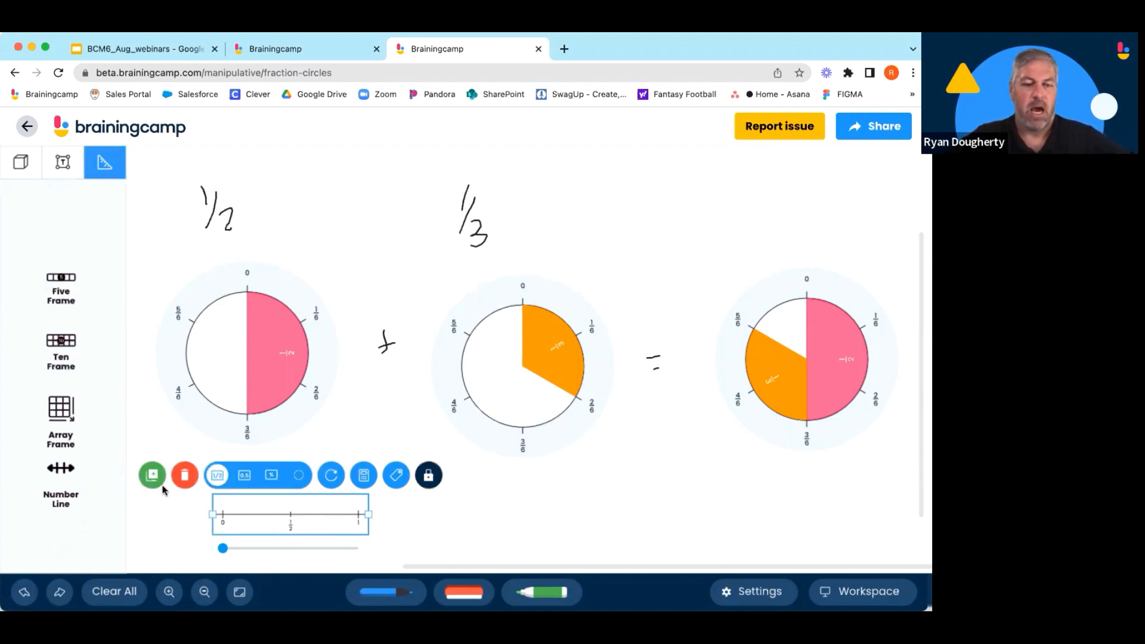
click(184, 480)
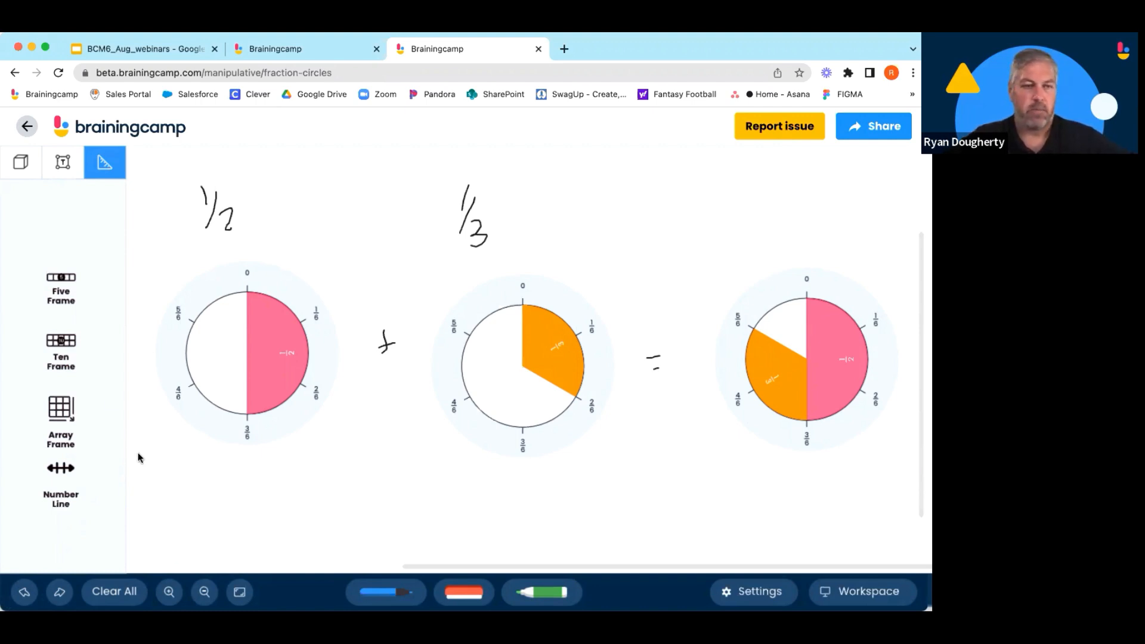
Return to the manipulatives home page and open the Fraction Tiles manipulative.
click(20, 170)
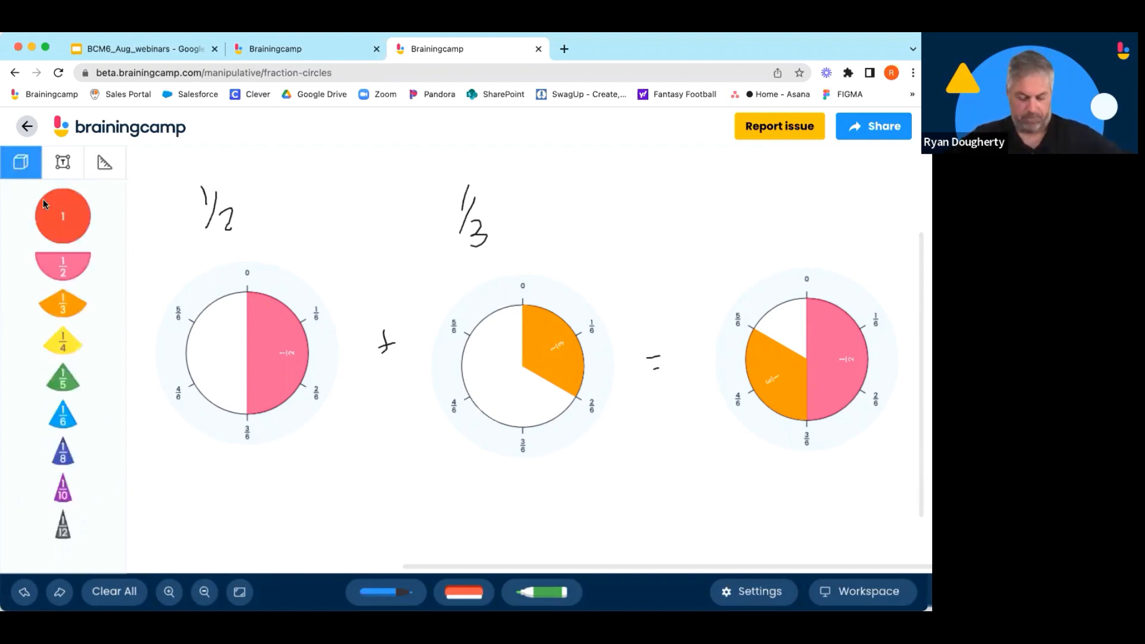
click(122, 131)
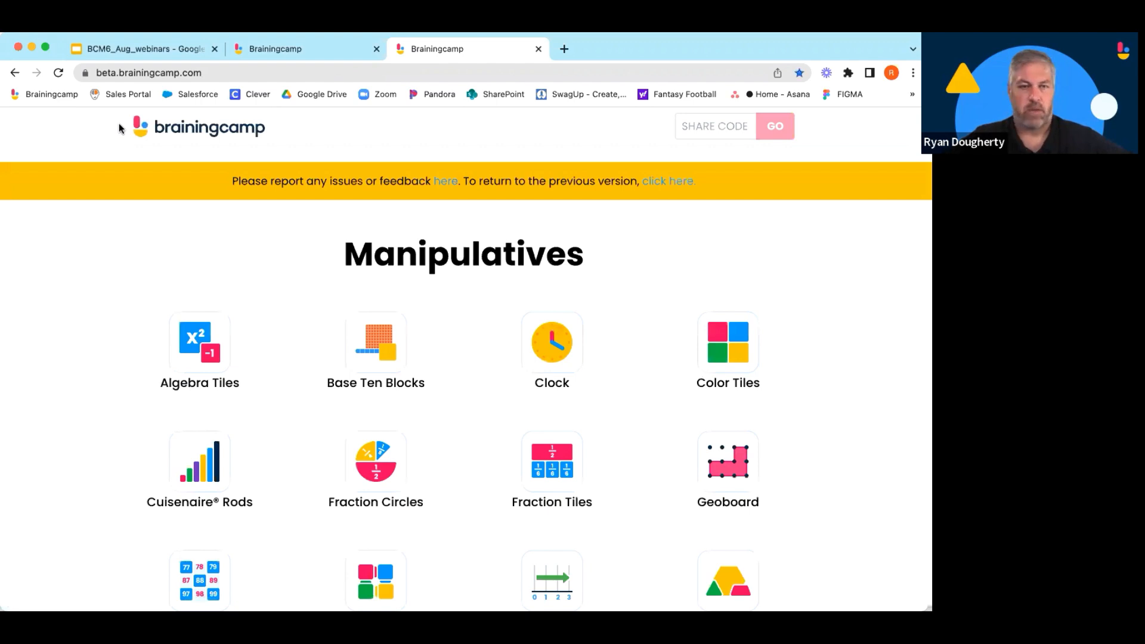
scroll(204, 259, down, 1)
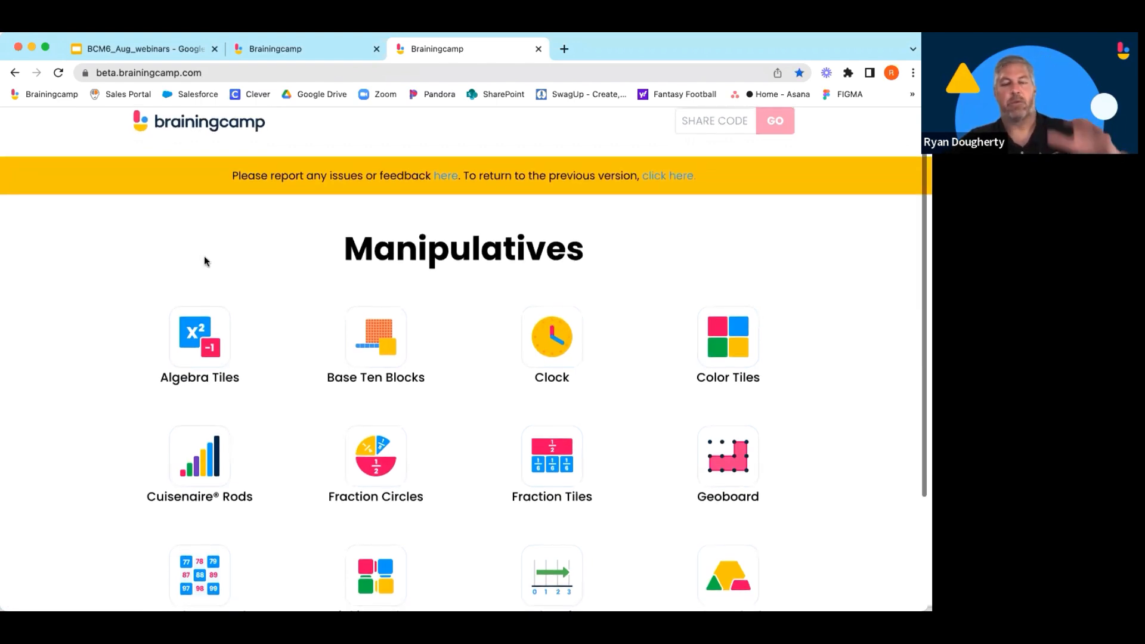
scroll(209, 264, down, 2)
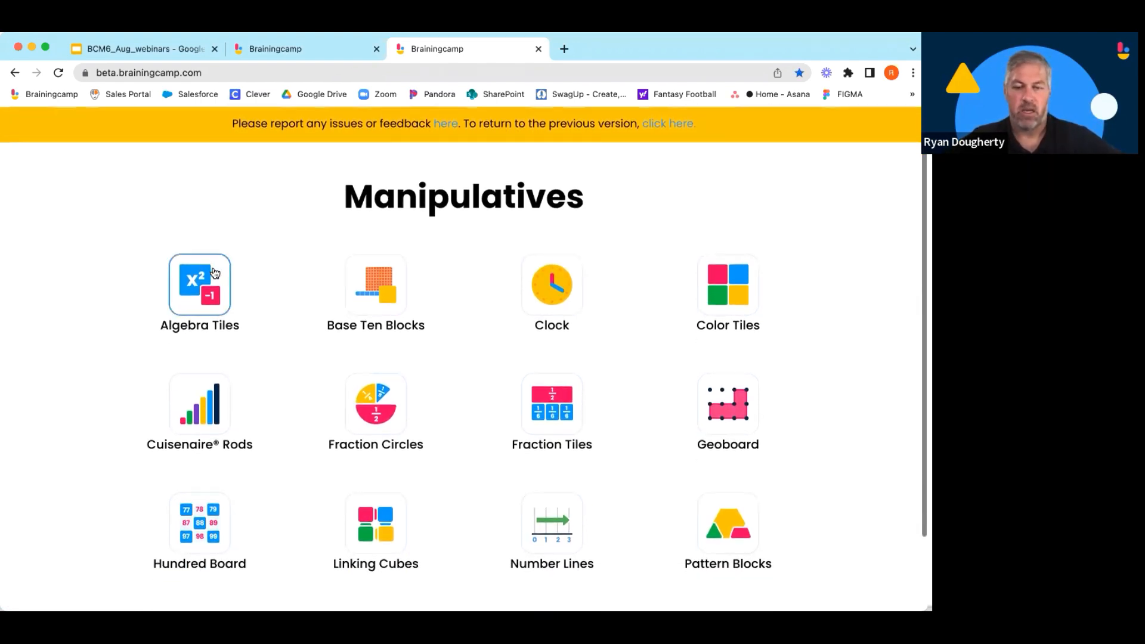
click(538, 407)
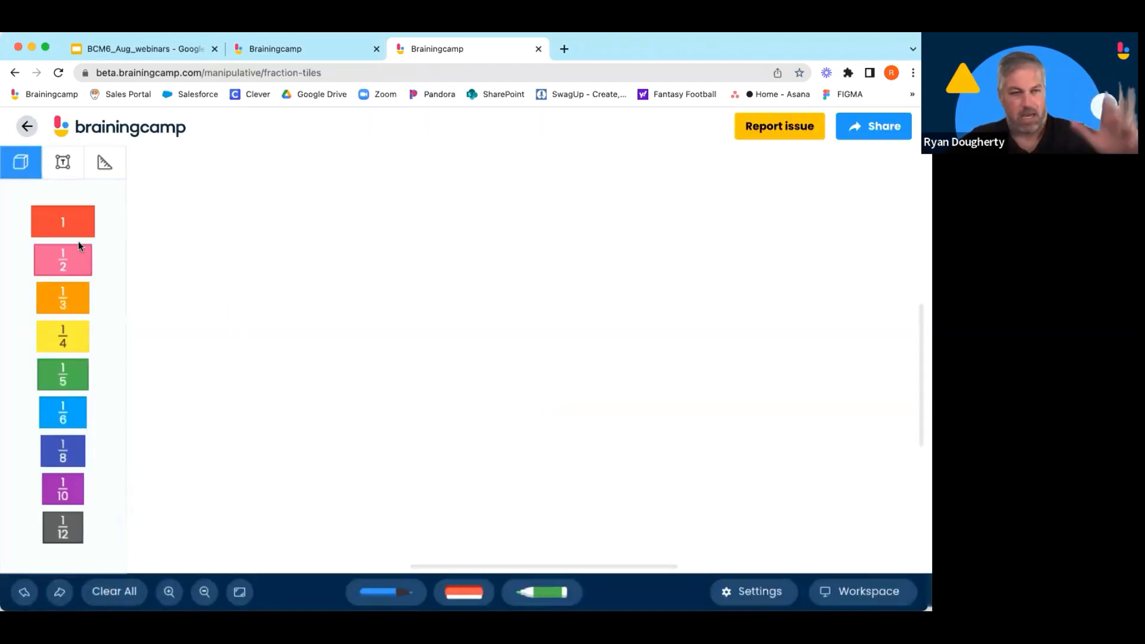
Place two 1/2 tiles side by side on the workspace.
drag(73, 258, 98, 261)
drag(304, 261, 305, 263)
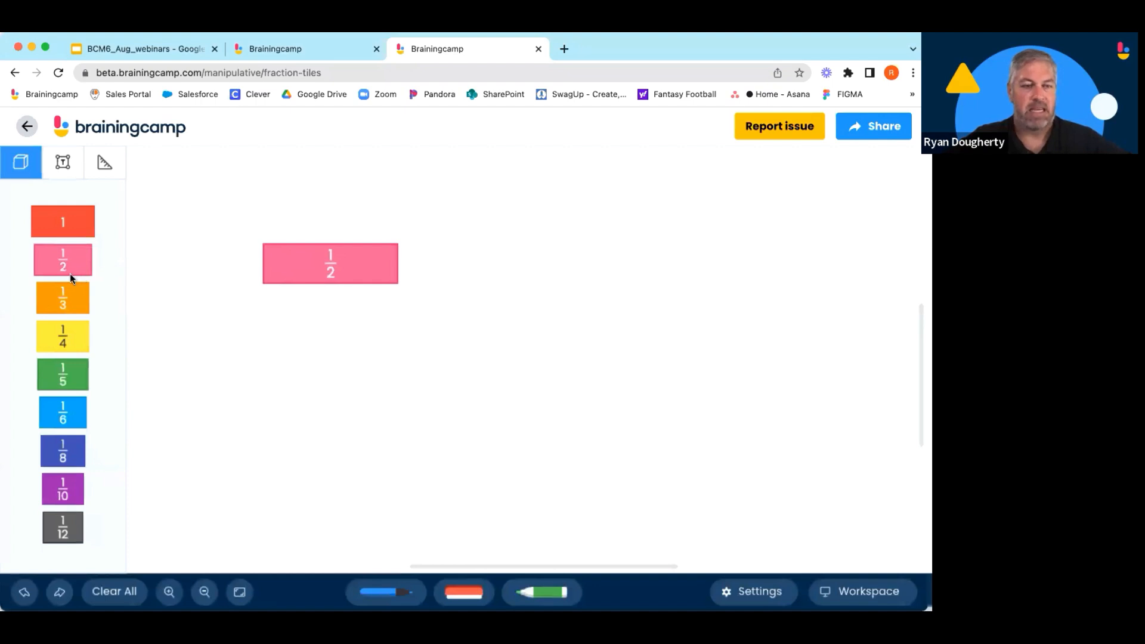
drag(180, 285, 444, 280)
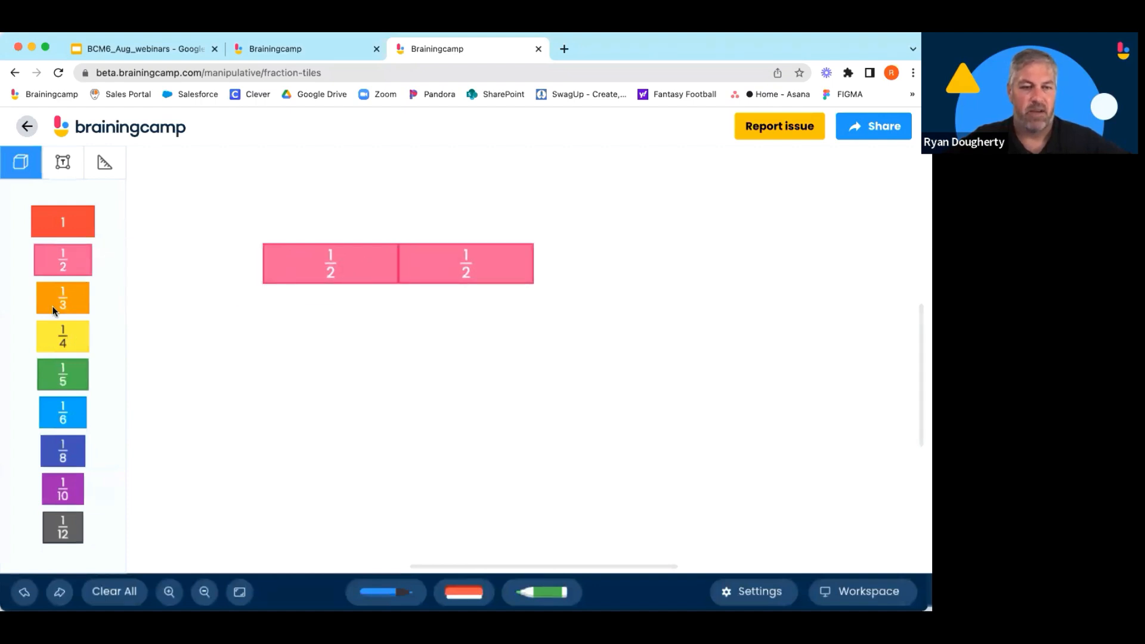
Add a number line below the tiles and set its divisions to twelfths.
click(100, 166)
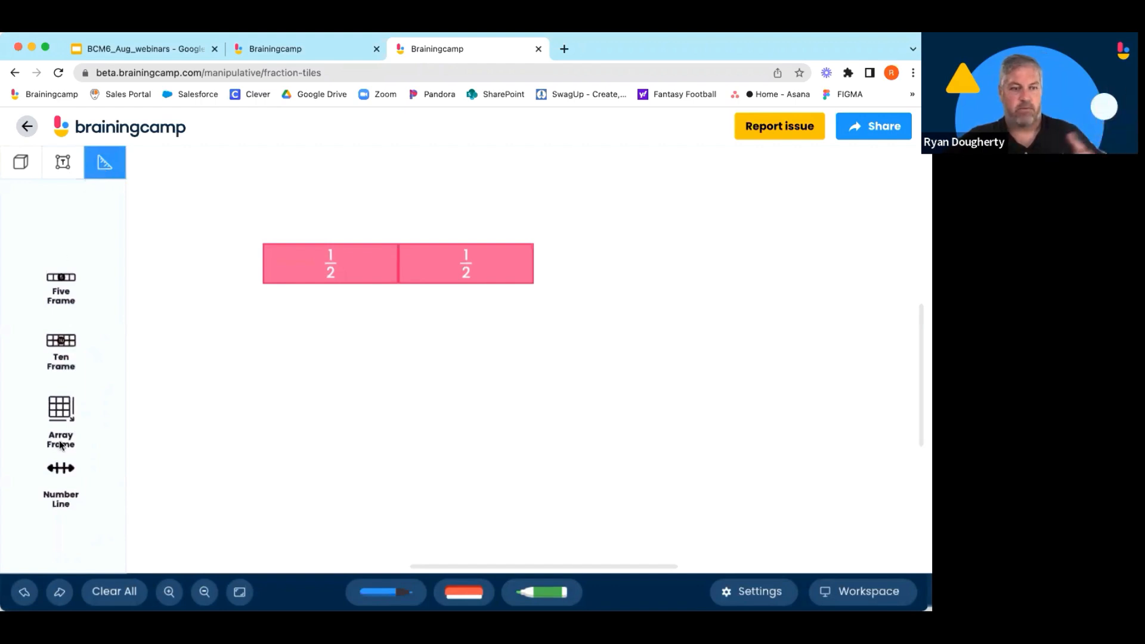
drag(68, 473, 267, 290)
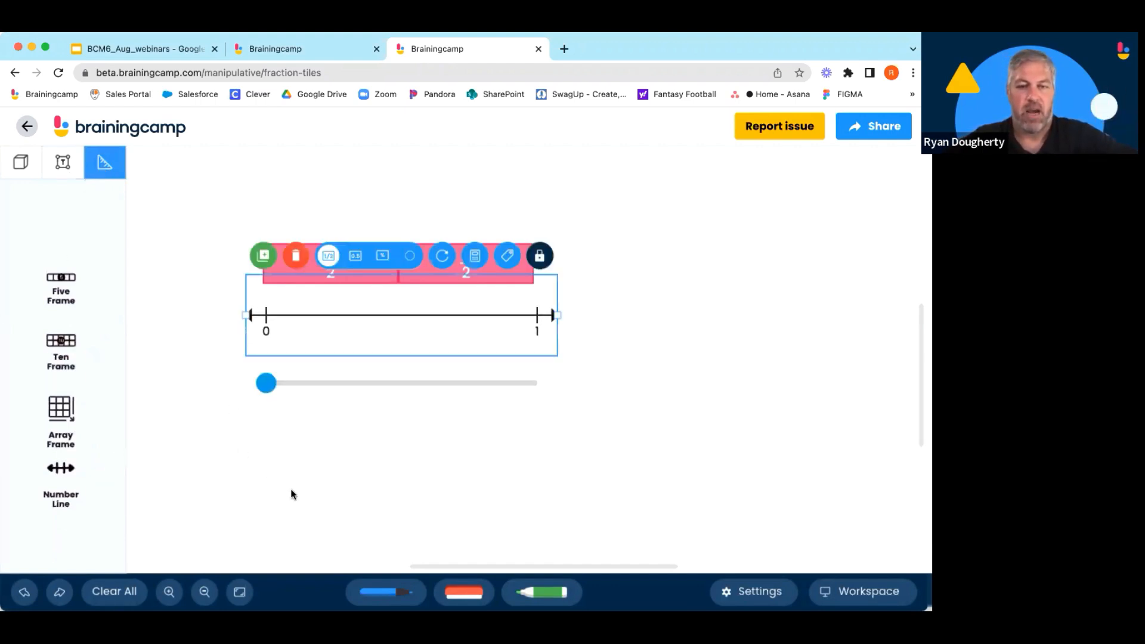
click(320, 524)
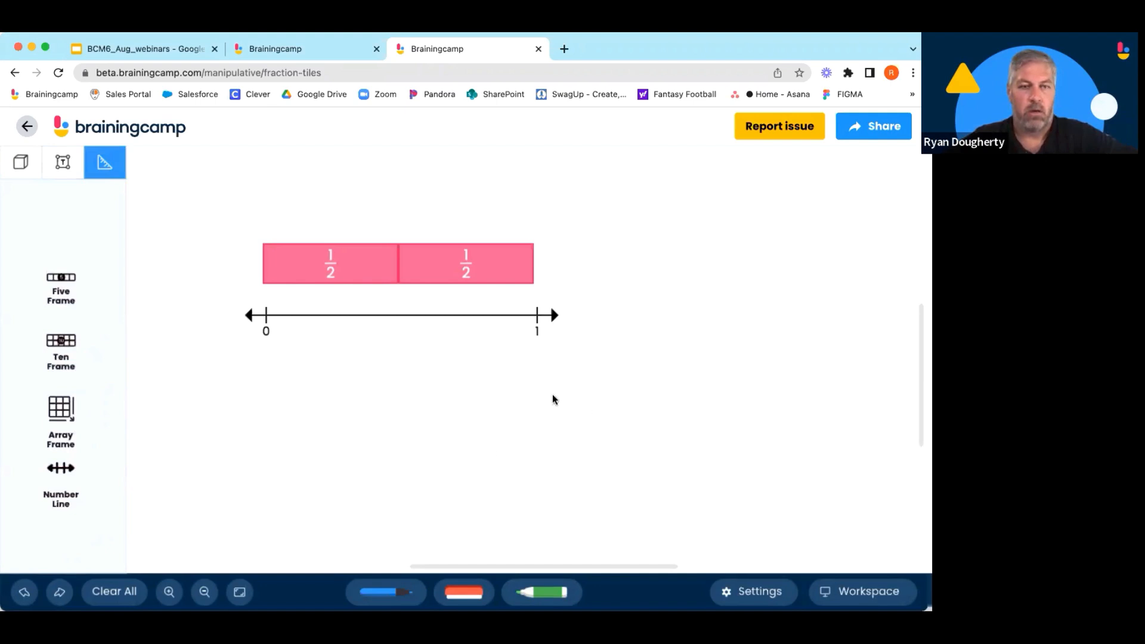
click(556, 314)
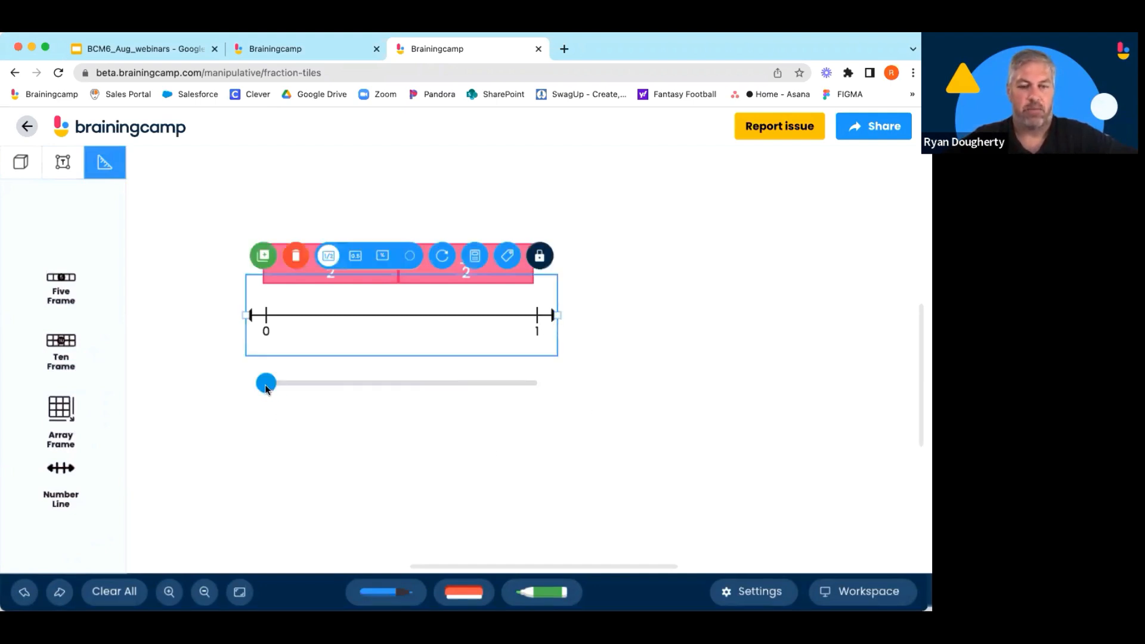
drag(266, 384, 537, 384)
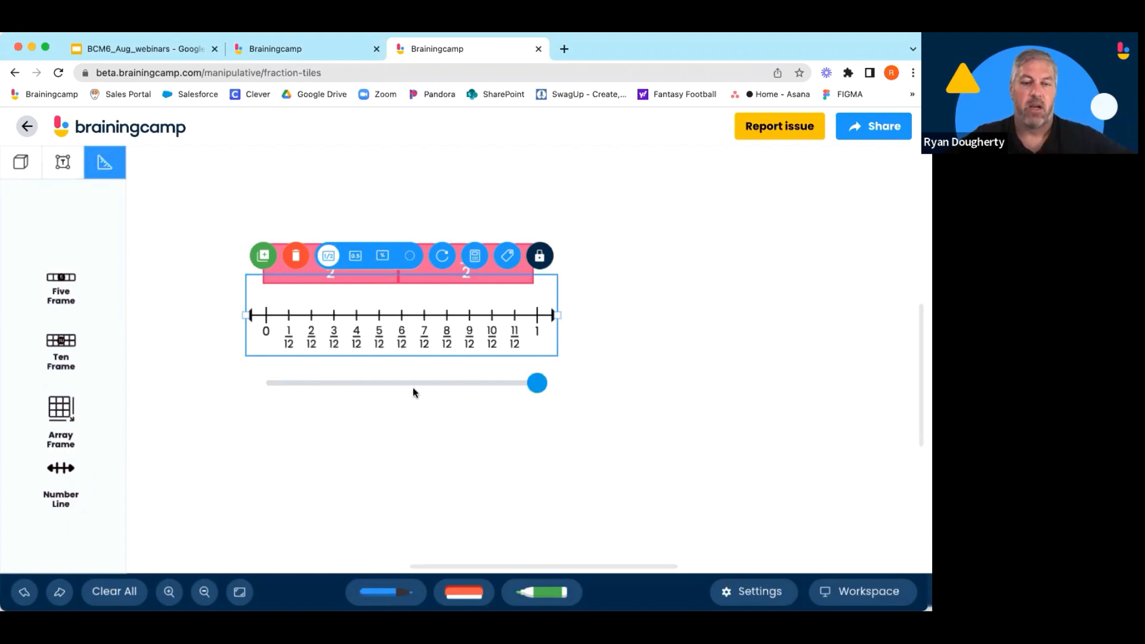
drag(414, 392, 537, 383)
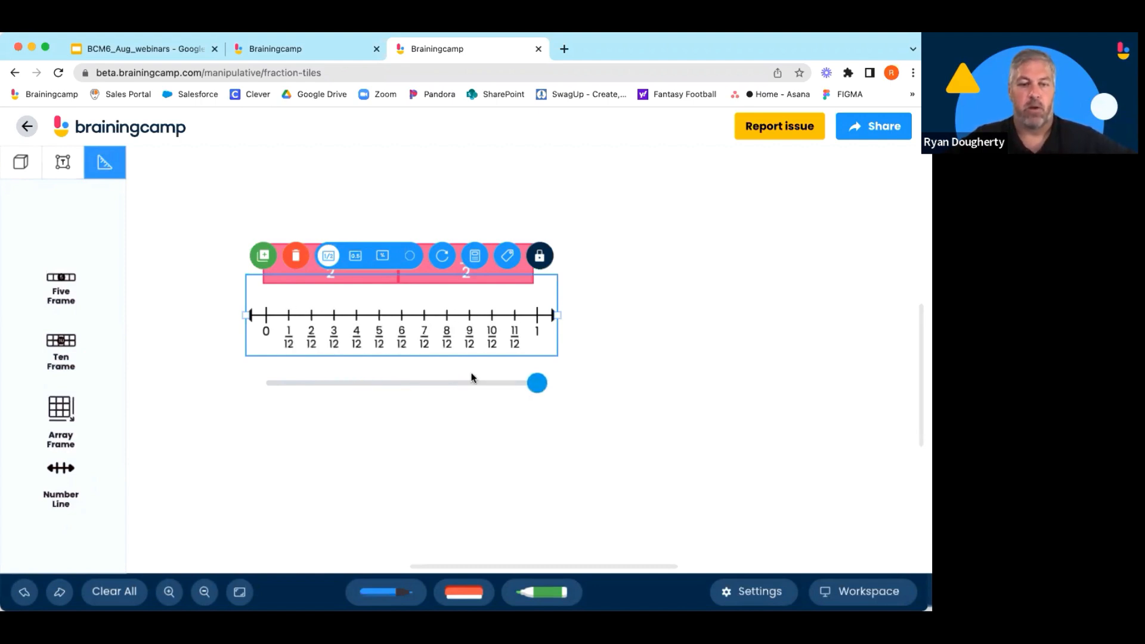
Move one 1/2 tile aside and set the other on the number line spanning 0 to 6/12.
click(625, 303)
drag(483, 265, 727, 361)
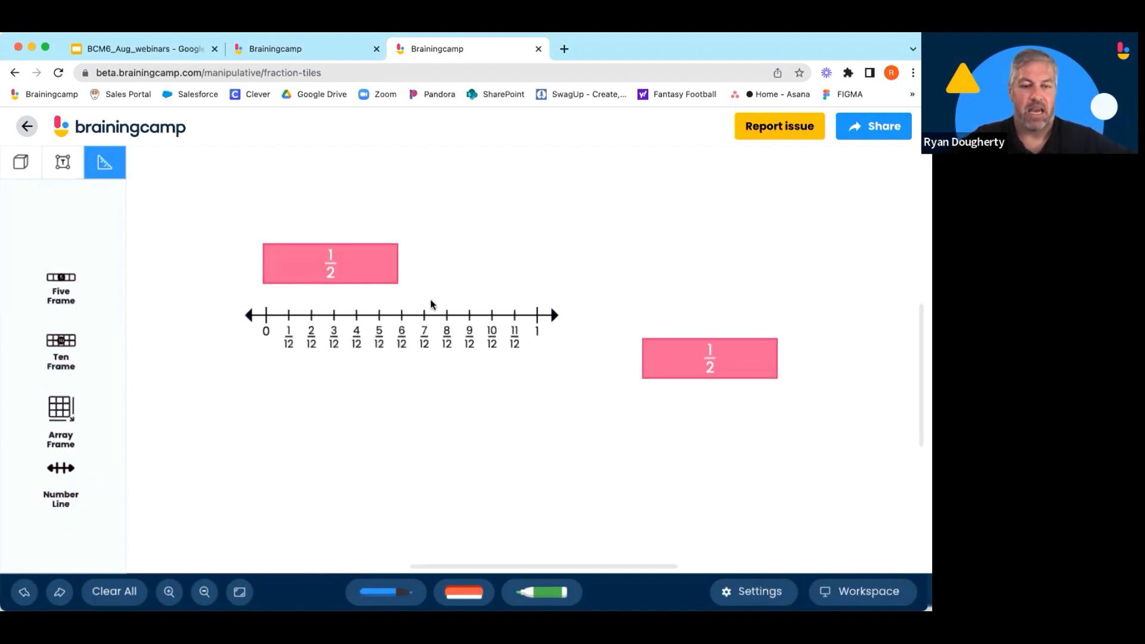
drag(350, 277, 354, 296)
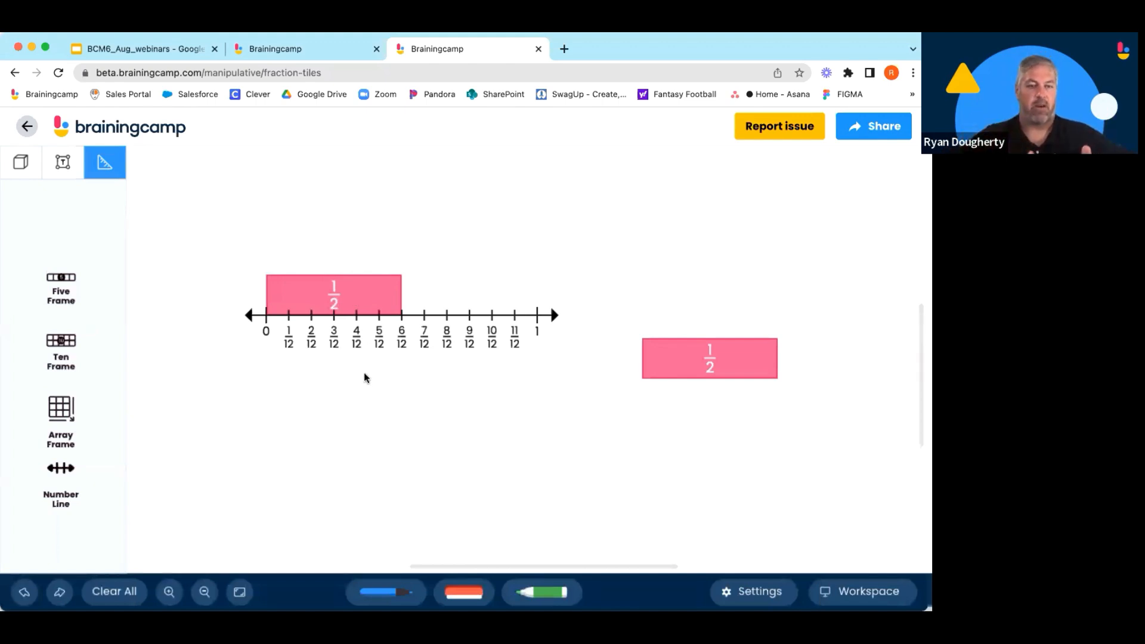
Stack six 1/12 tiles in a row on top of the 1/2 tile.
click(21, 162)
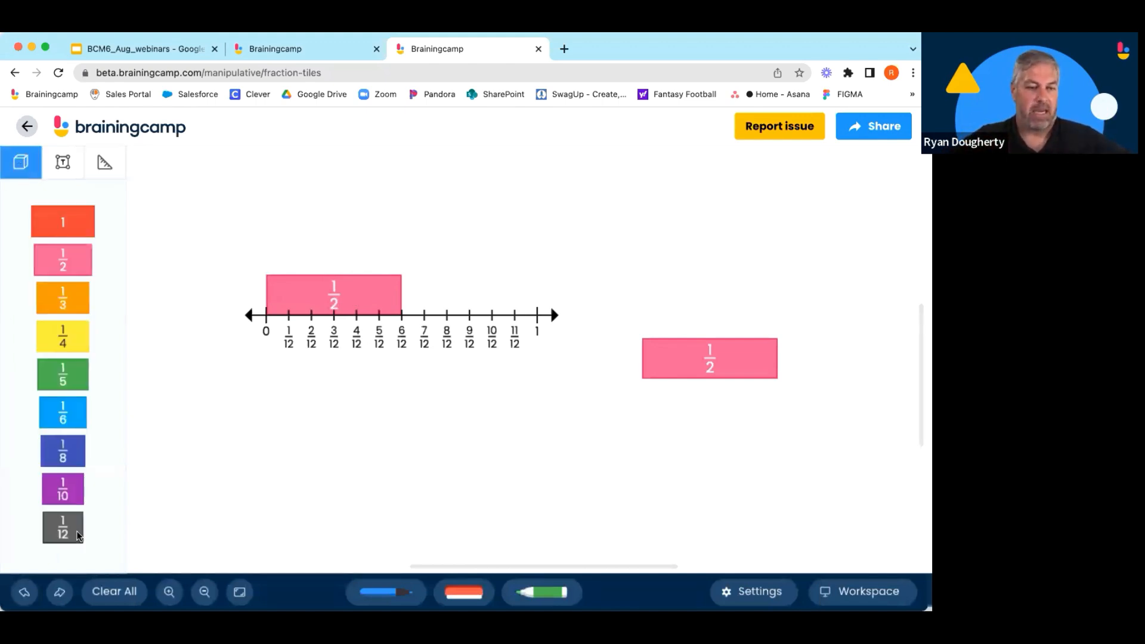
drag(62, 528, 294, 260)
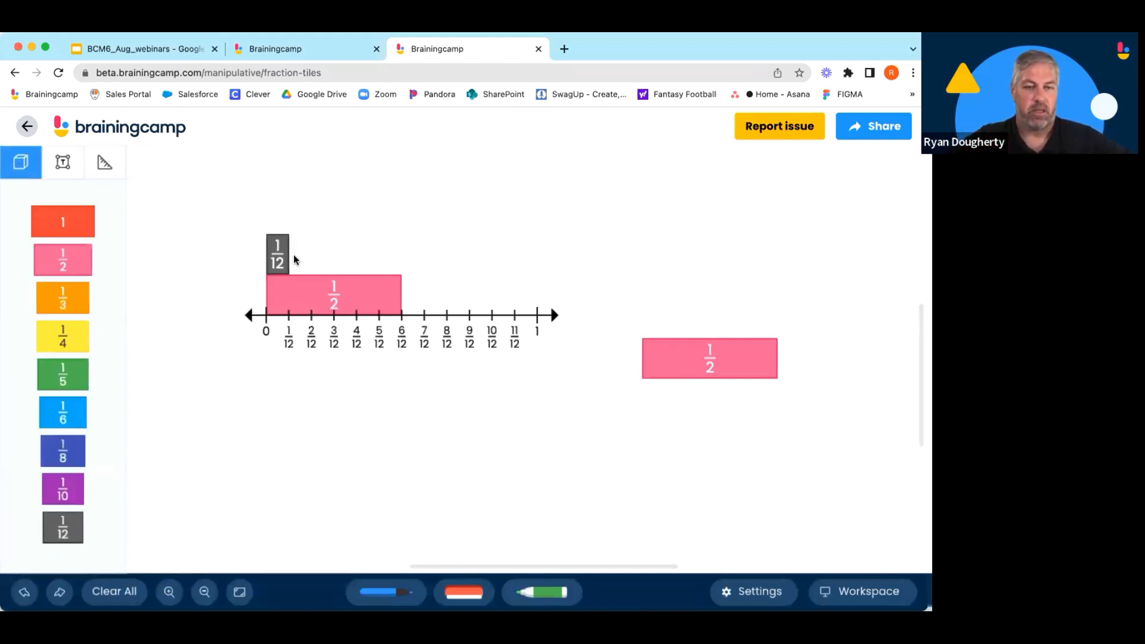
click(53, 535)
click(54, 535)
click(54, 535)
click(53, 535)
click(54, 535)
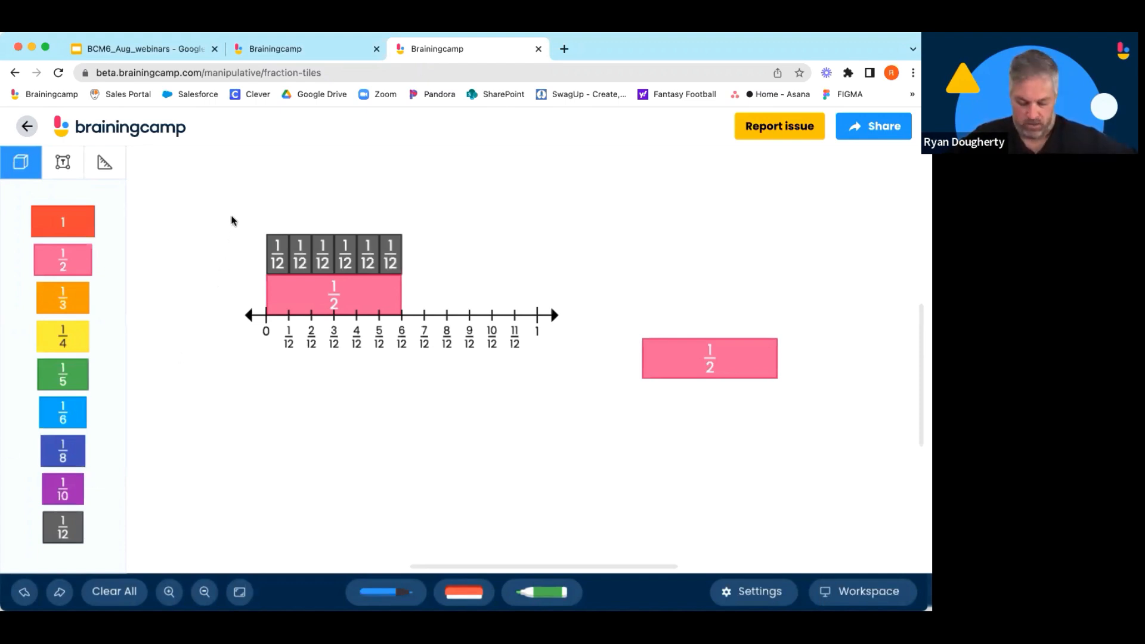
Select all tiles and the number line and delete them.
drag(233, 220, 797, 417)
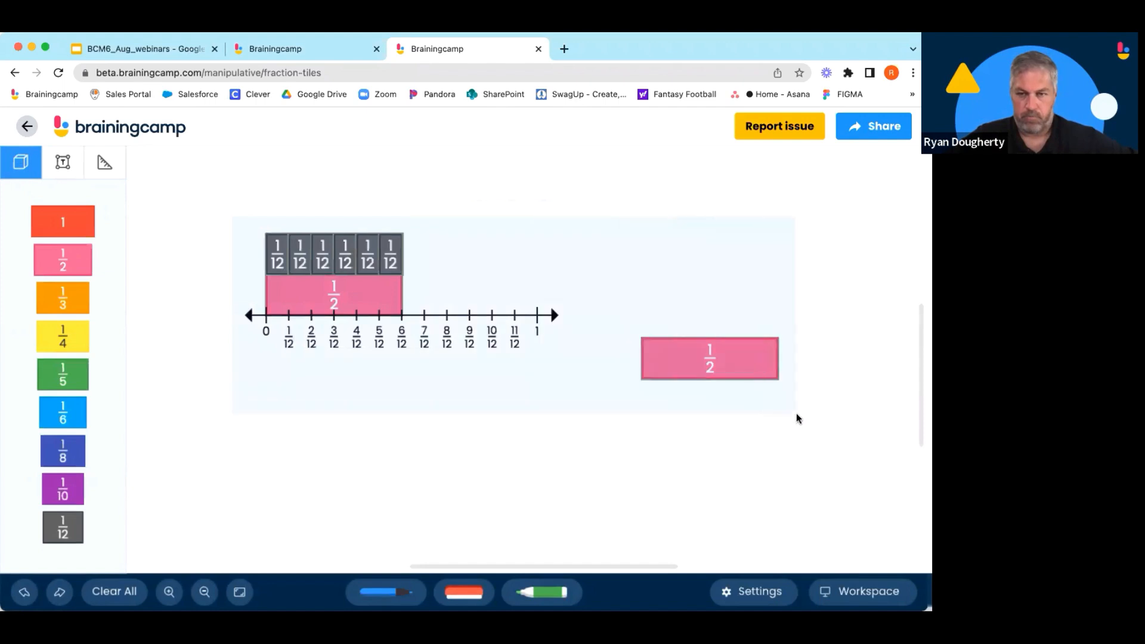
click(512, 217)
click(856, 592)
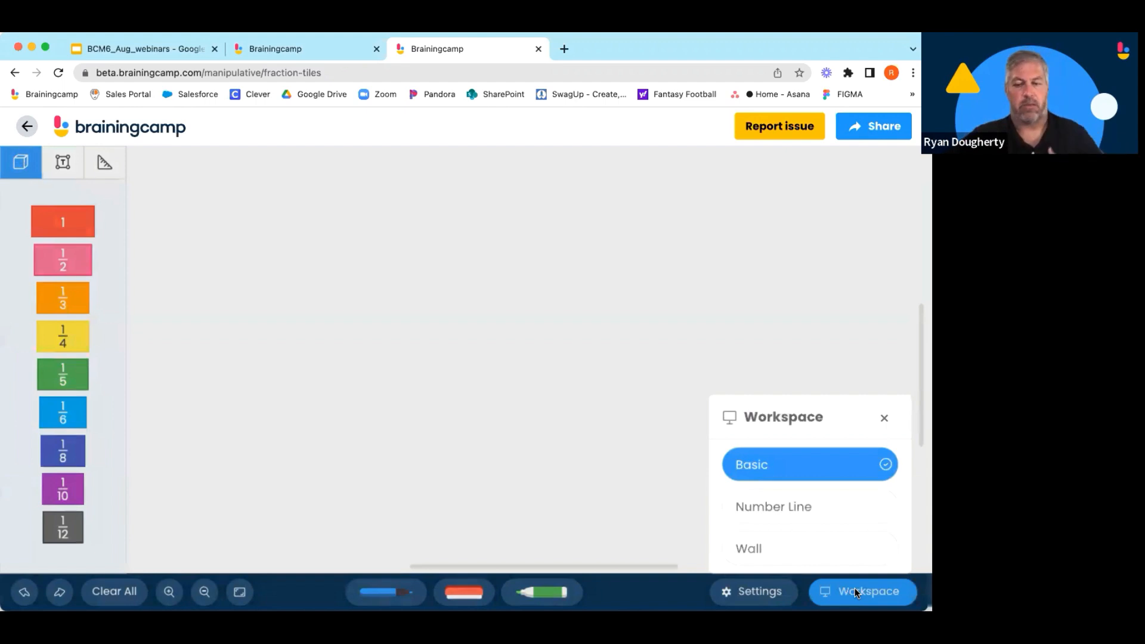
click(855, 592)
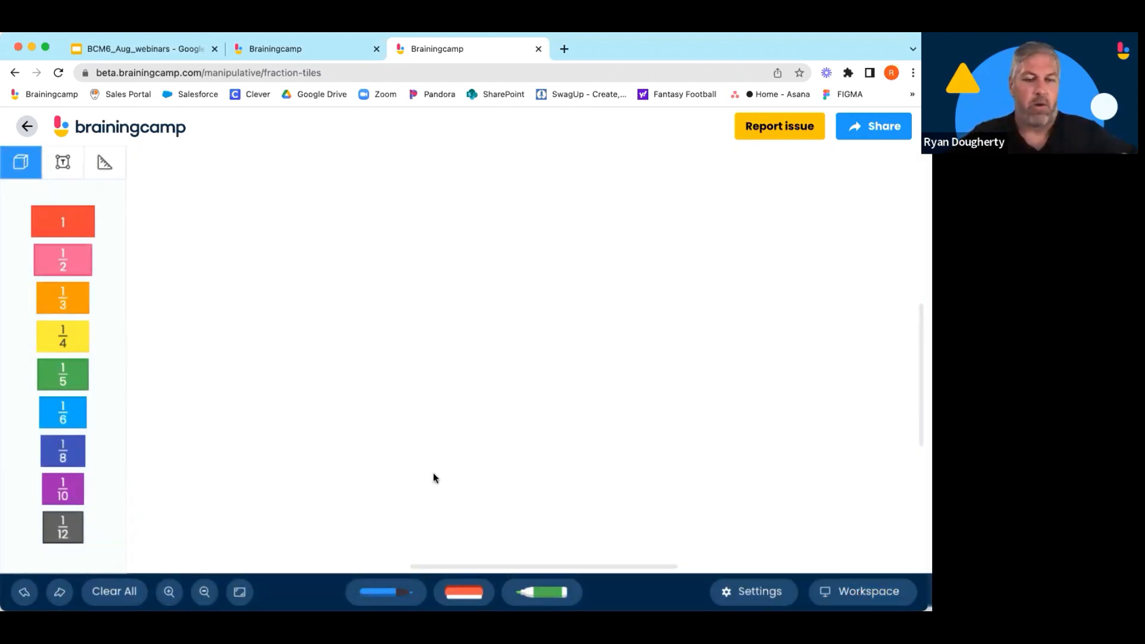
click(204, 592)
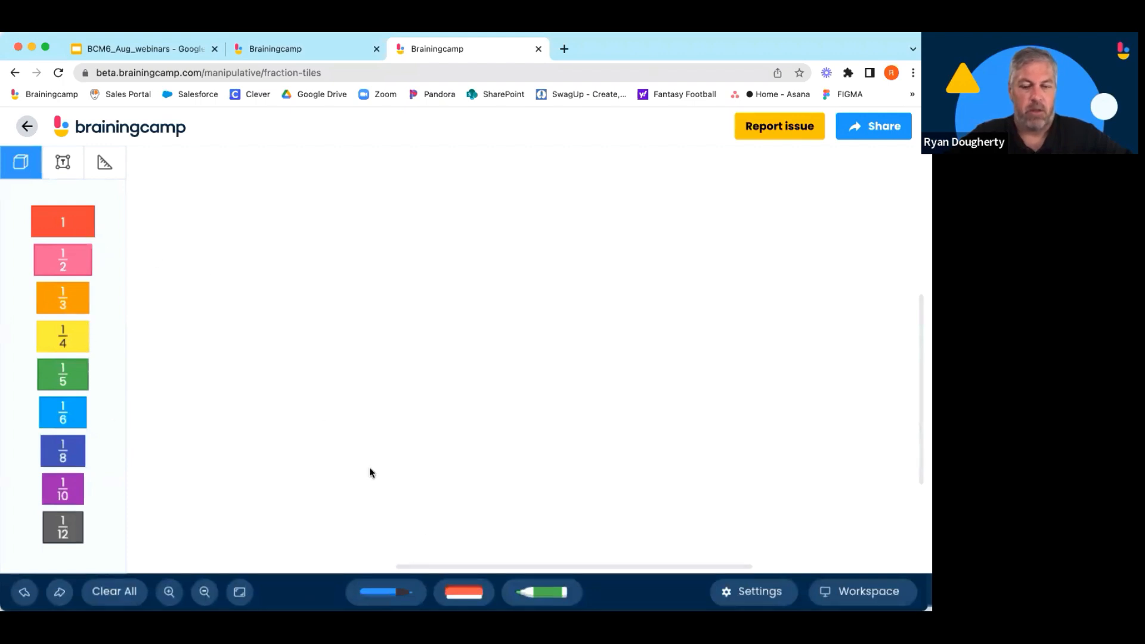
Handwrite the expressions 1/3 ÷ 2 and 2 ÷ 1/3 at the top of the workspace with the pen.
click(386, 592)
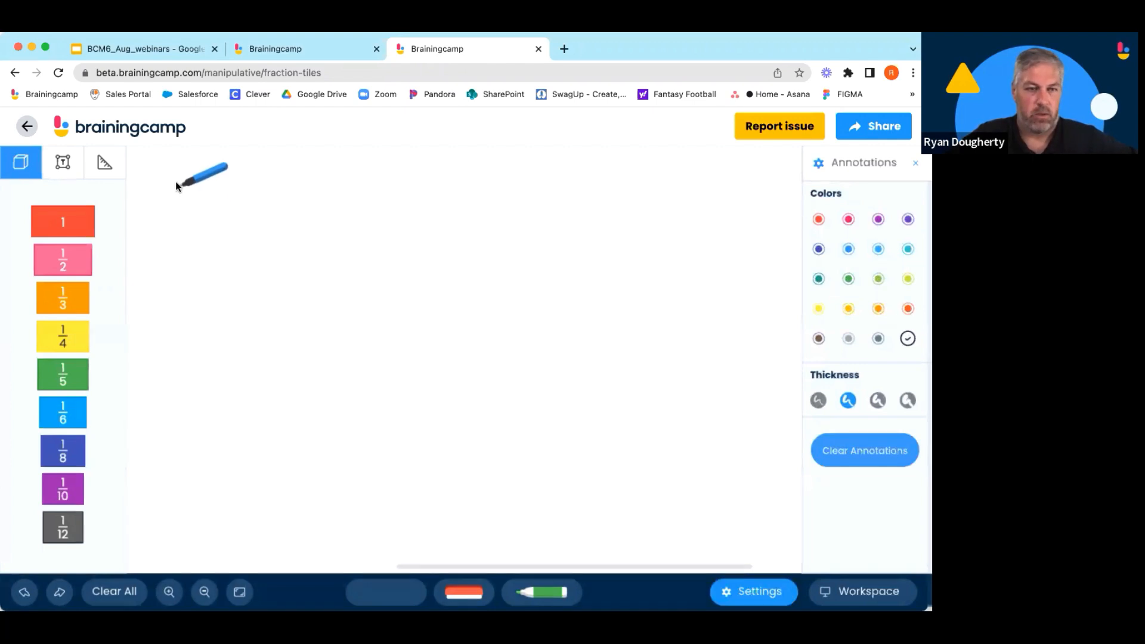
drag(175, 182, 154, 242)
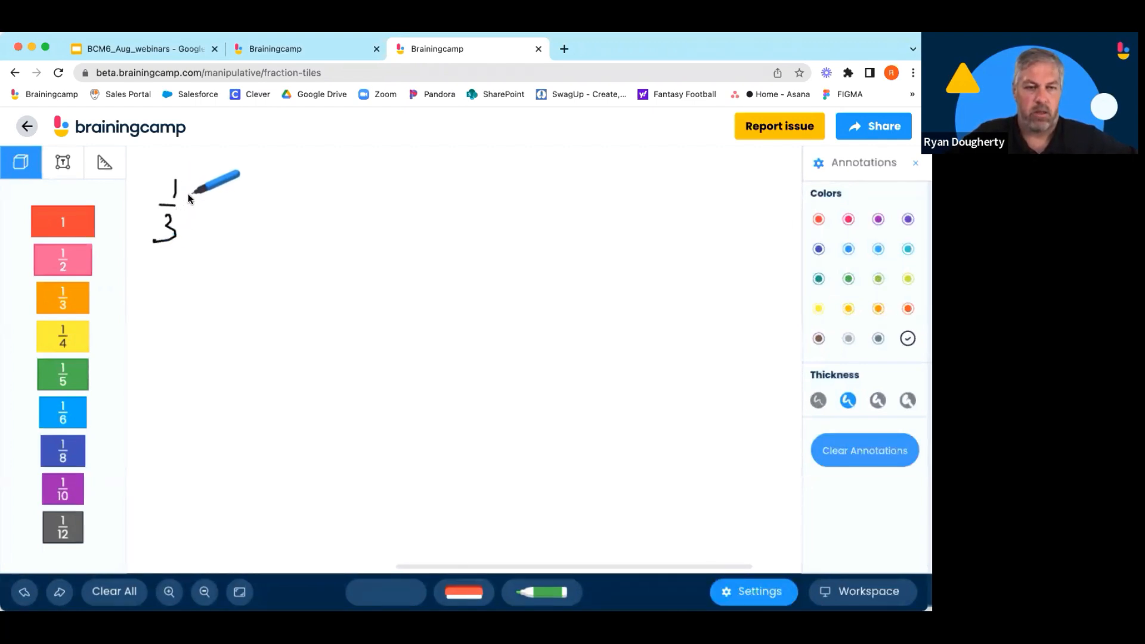
click(188, 194)
mouse_move(183, 205)
mouse_down()
mouse_move(212, 238)
mouse_move(242, 240)
mouse_up()
click(186, 217)
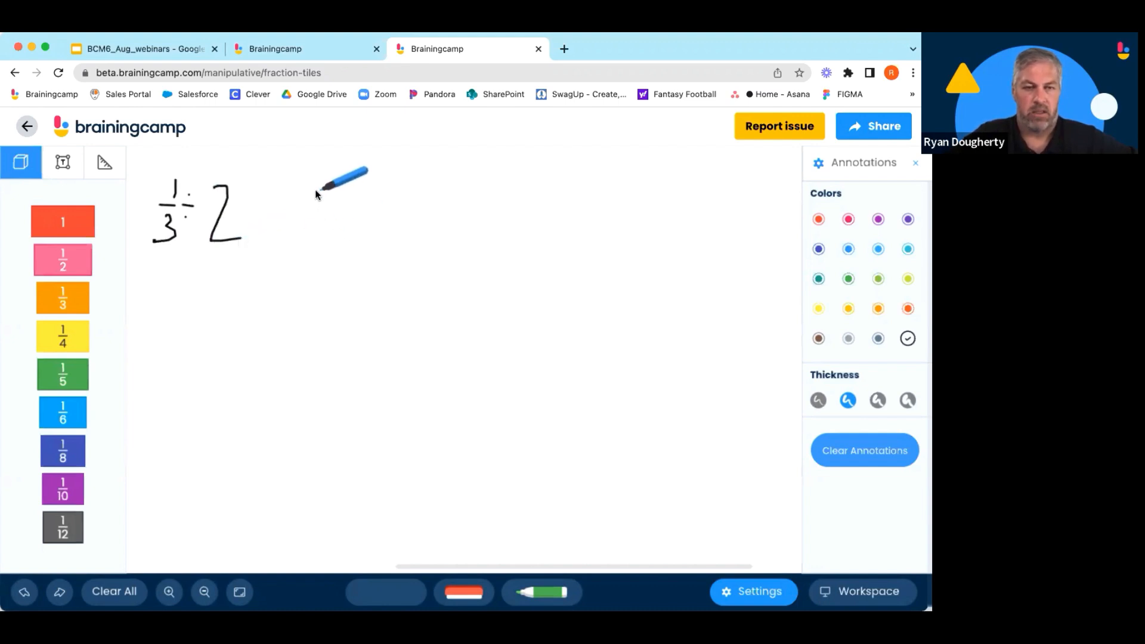
mouse_move(317, 190)
mouse_down()
mouse_move(331, 234)
mouse_move(351, 204)
mouse_move(374, 200)
mouse_move(365, 244)
mouse_up()
click(347, 195)
click(347, 217)
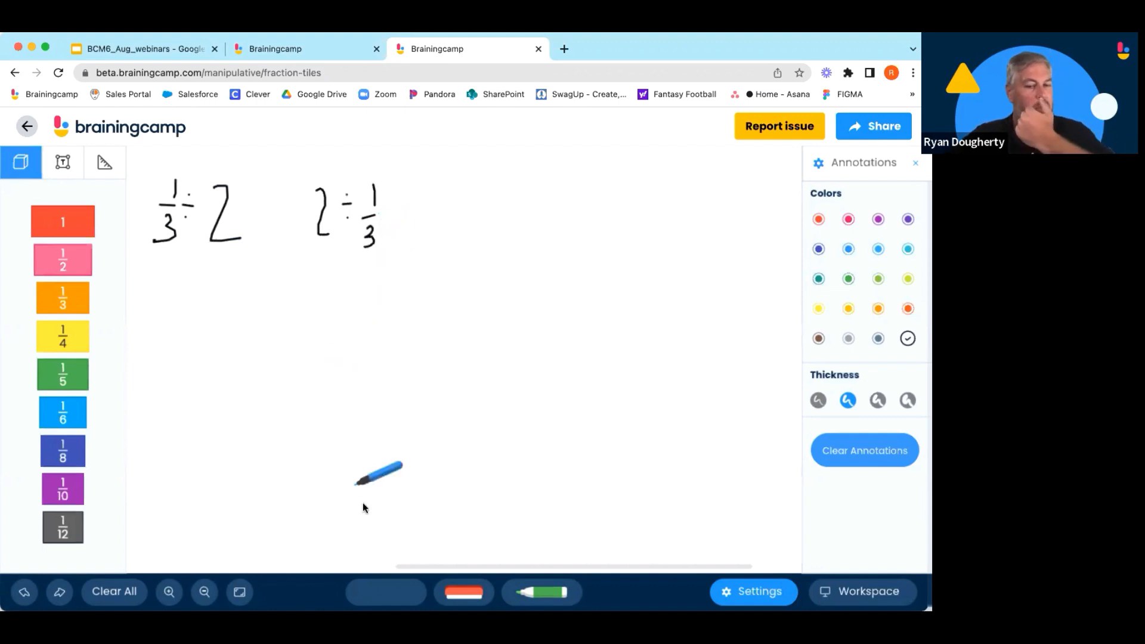
click(385, 592)
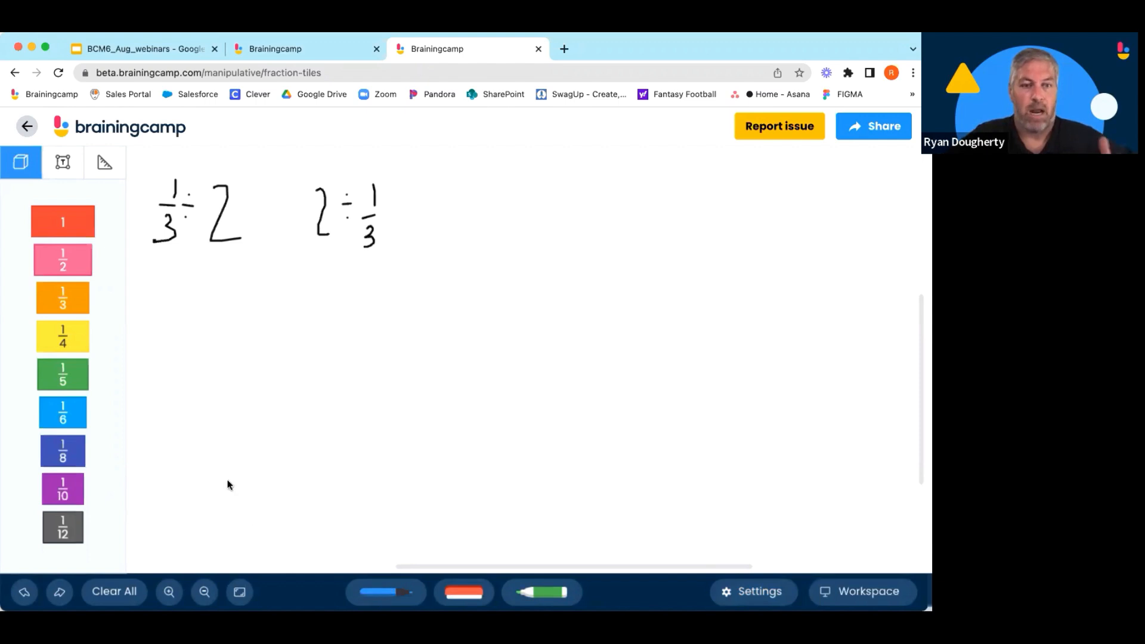
Place a 1/3 tile and set a number line from 0 to 1 under it, partitioned into sixths.
drag(60, 298, 227, 313)
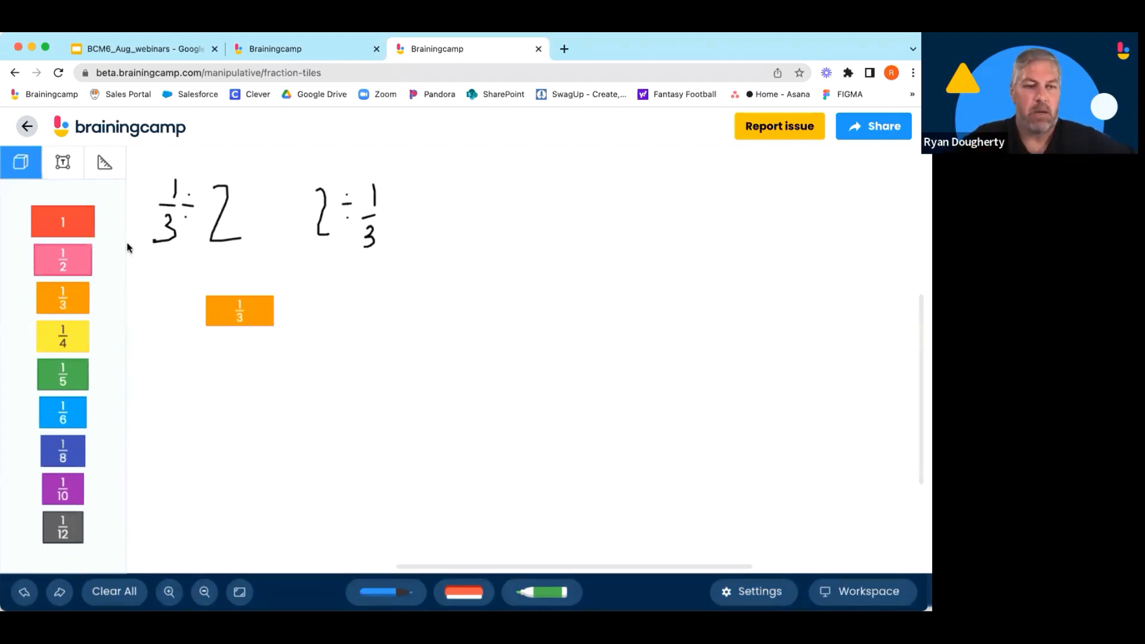
click(110, 170)
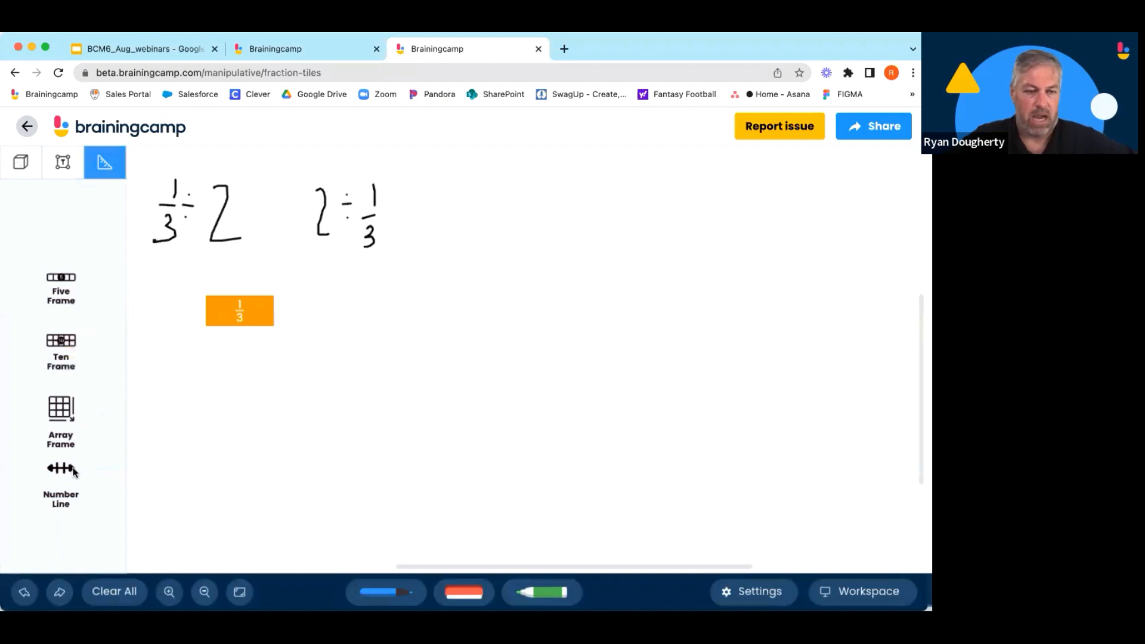
drag(71, 471, 220, 322)
click(374, 360)
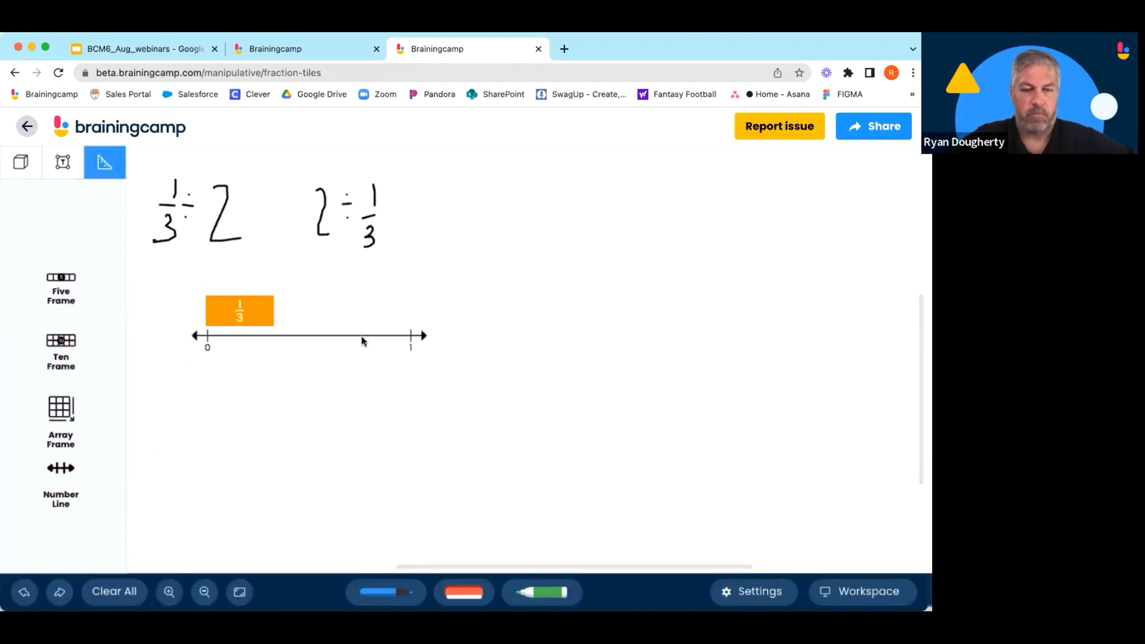
drag(362, 341, 335, 334)
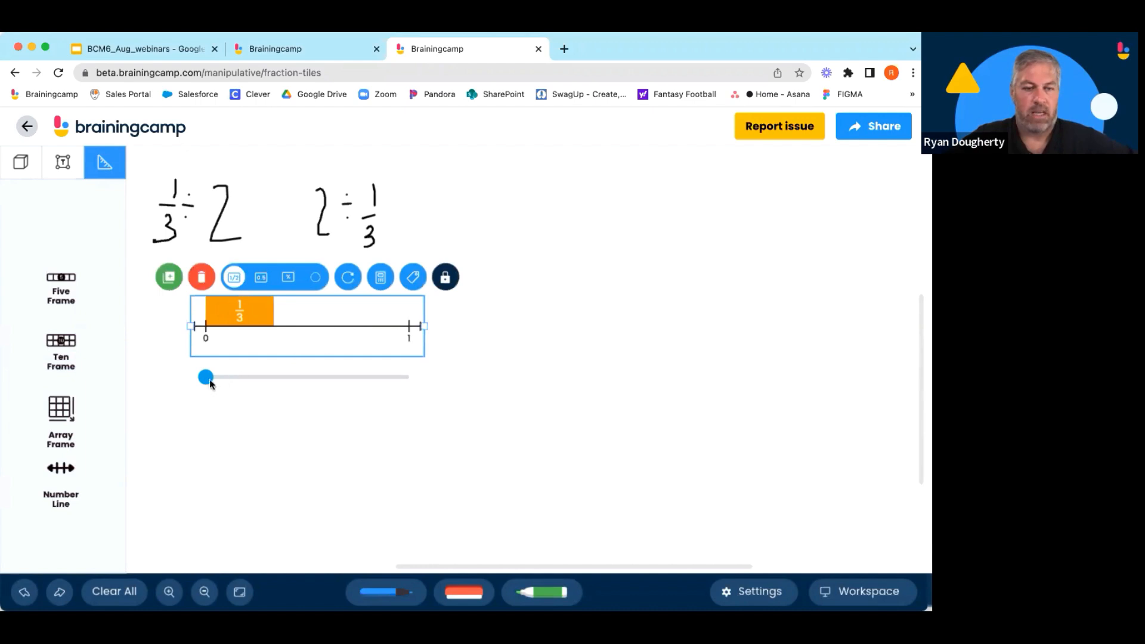
drag(209, 380, 325, 374)
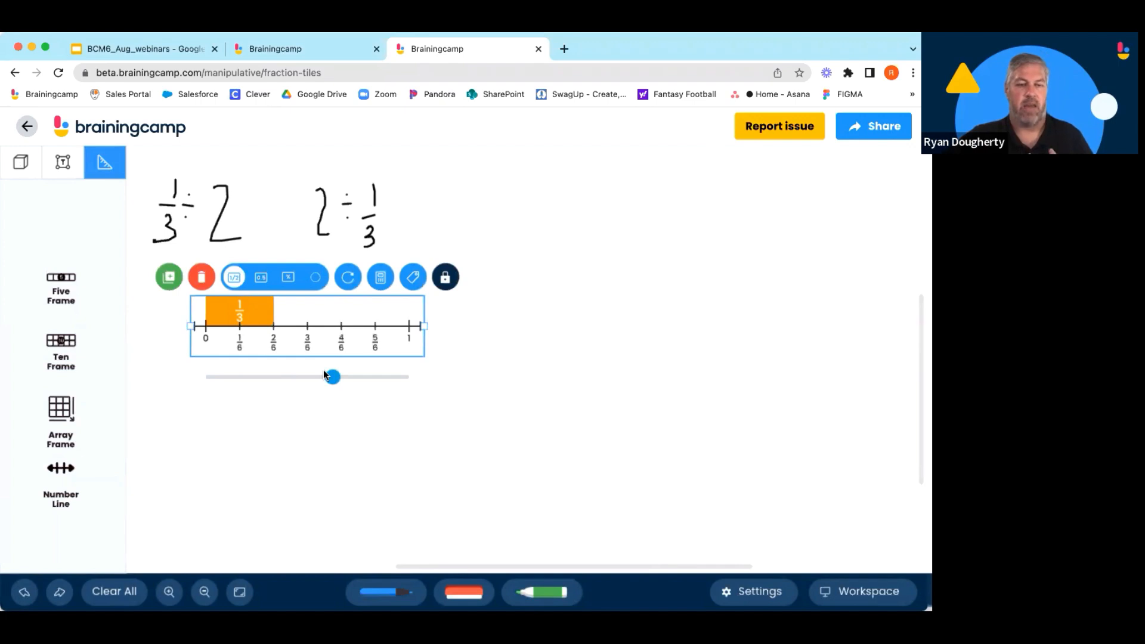
click(309, 444)
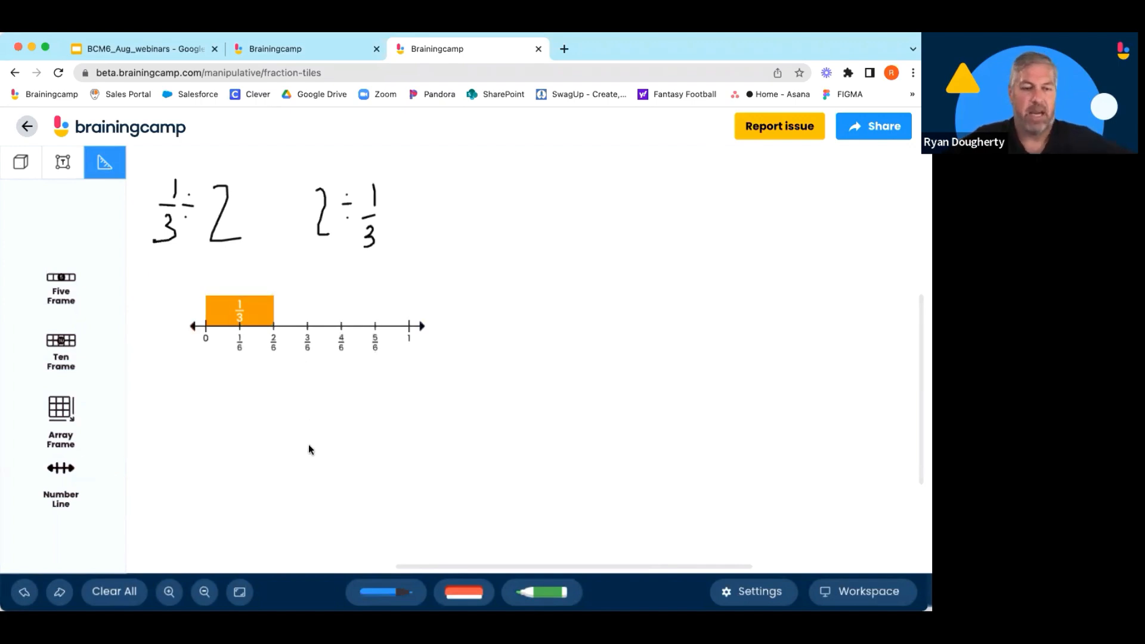
Stack two 1/6 tiles on top of the 1/3 tile.
click(14, 169)
drag(83, 410, 243, 278)
drag(83, 409, 265, 283)
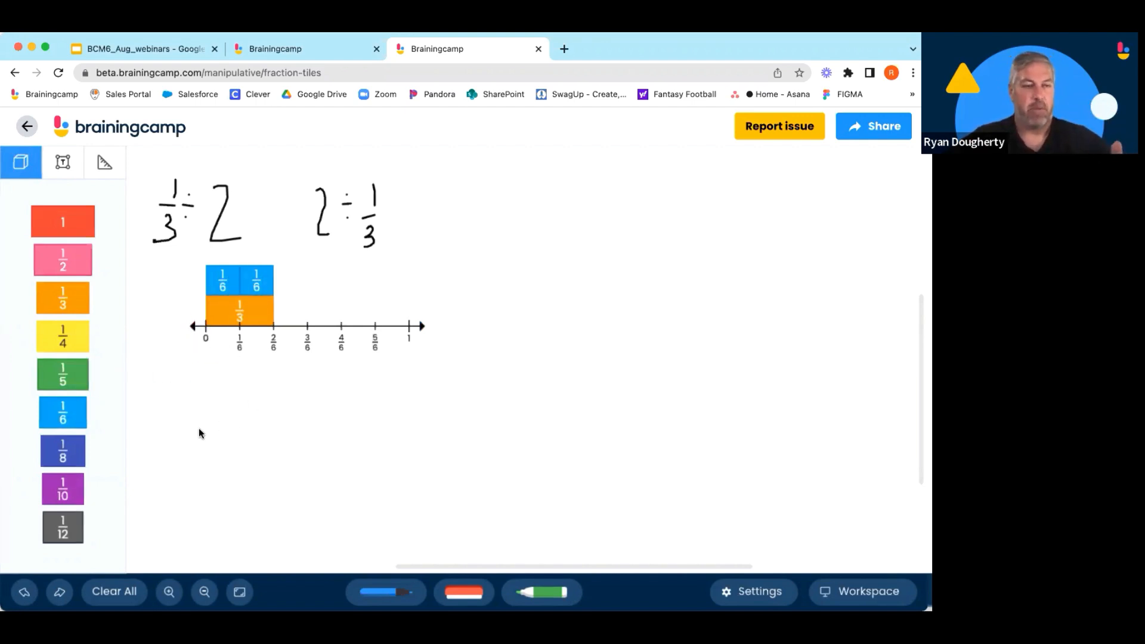
Add a second number line below, extend it from 0 to 2, and partition it into thirds.
click(112, 172)
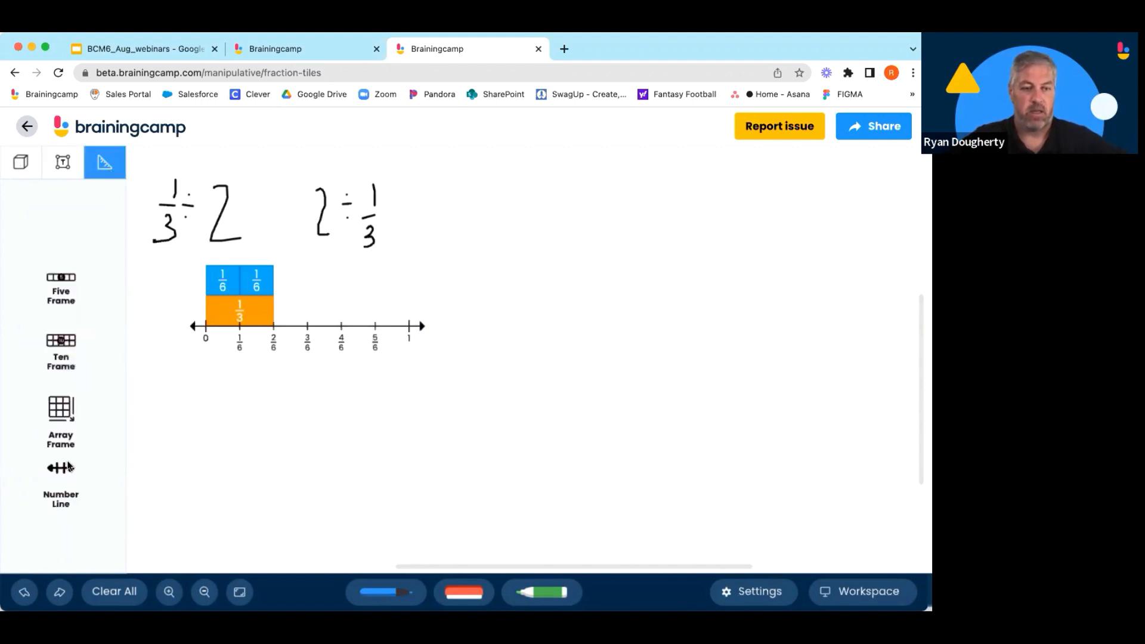
drag(65, 467, 194, 432)
click(338, 451)
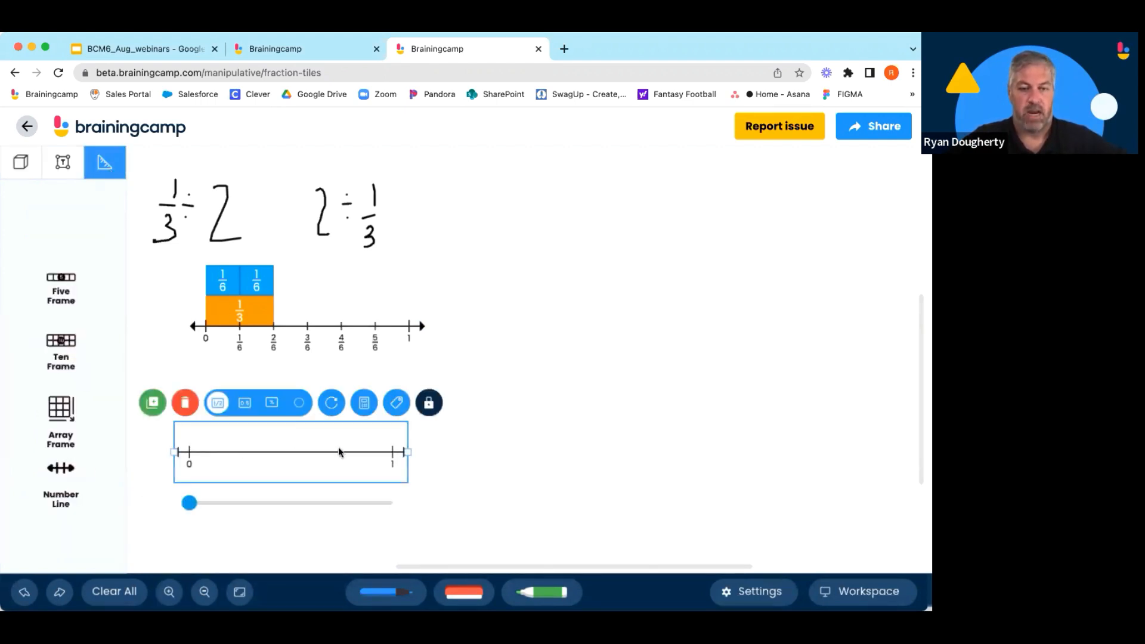
drag(404, 450, 623, 458)
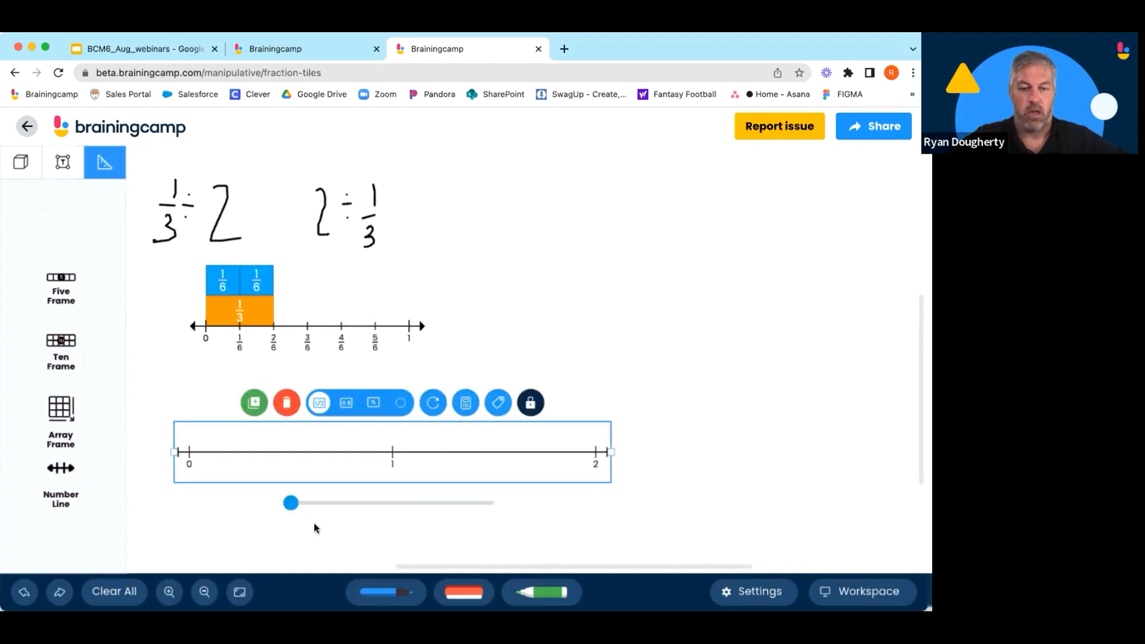
drag(315, 506, 341, 506)
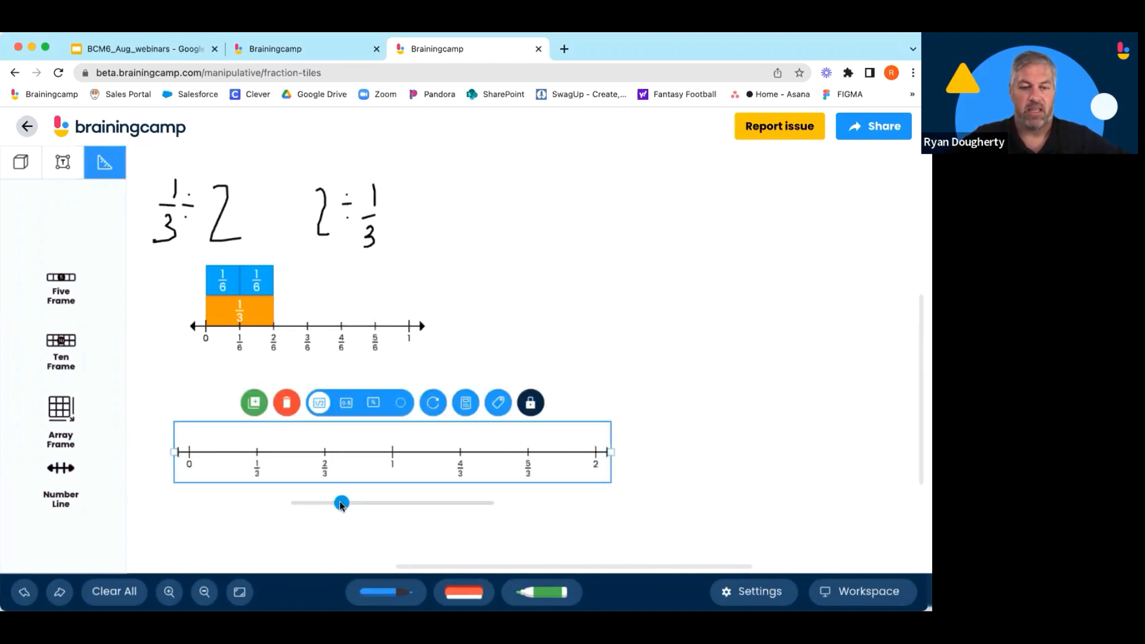
click(228, 500)
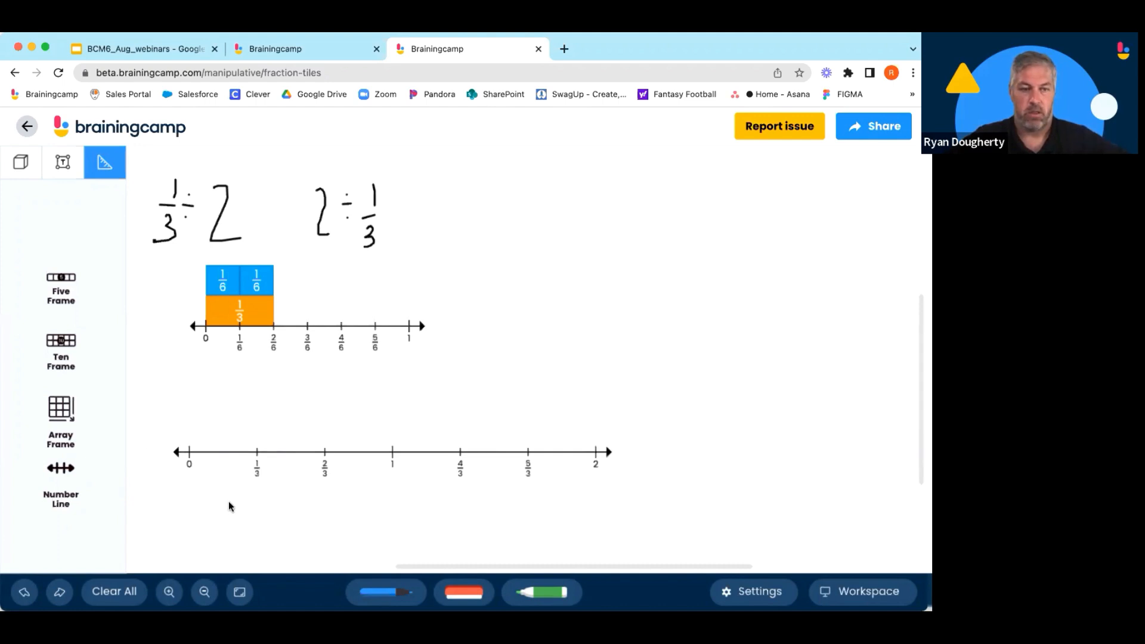
Fill the second number line from 0 to 2 with six 1/3 tiles laid end to end.
click(22, 163)
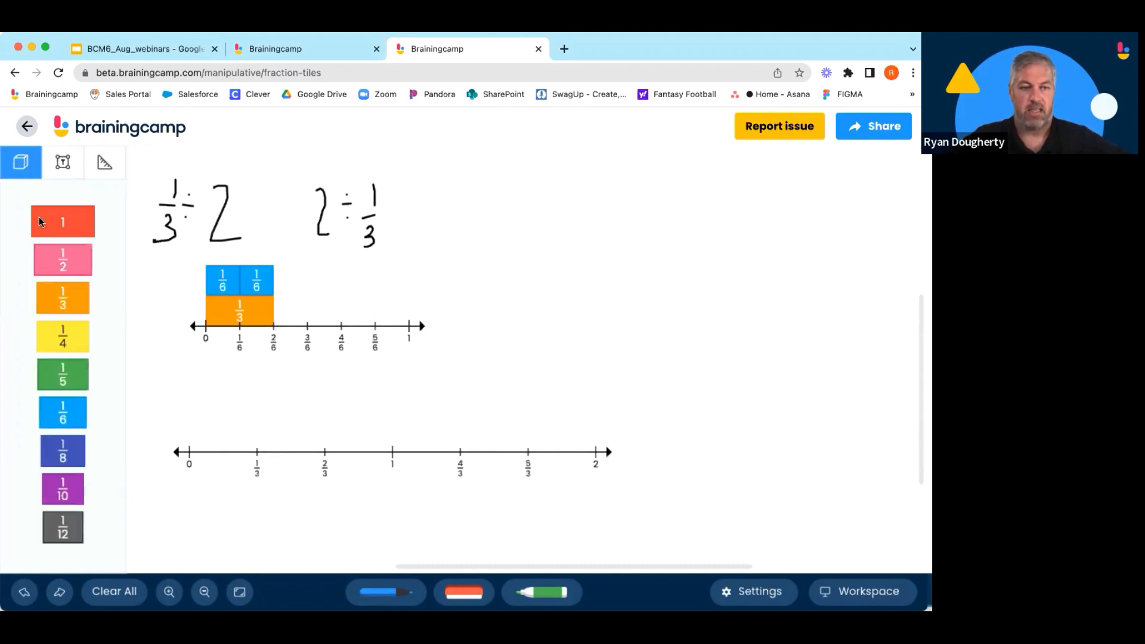
drag(70, 305, 223, 444)
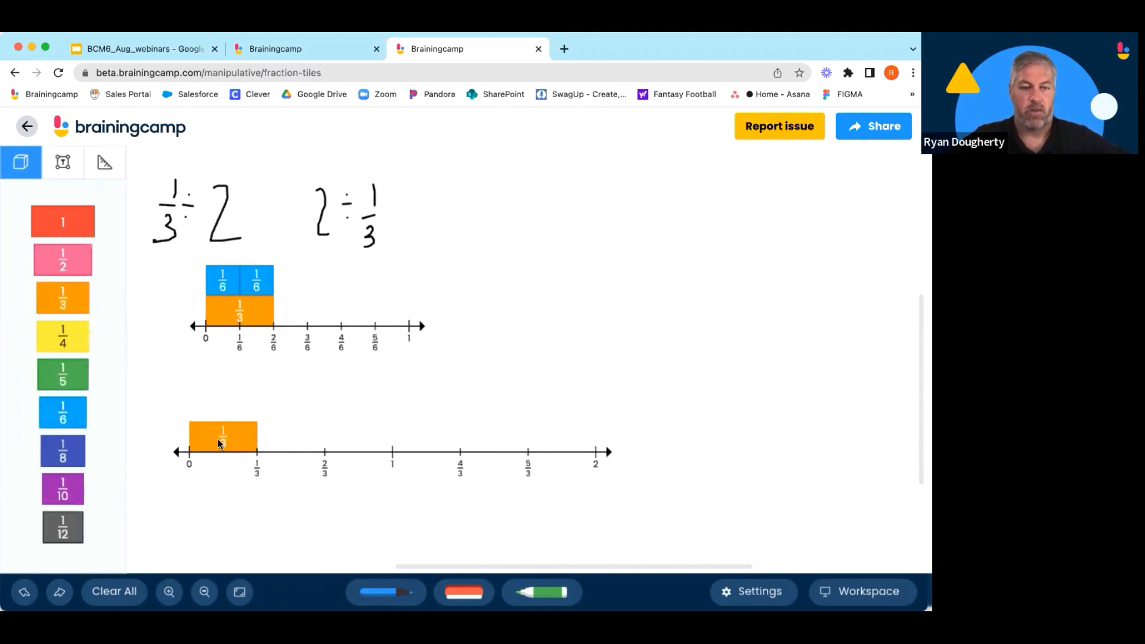
click(67, 300)
click(67, 299)
click(67, 298)
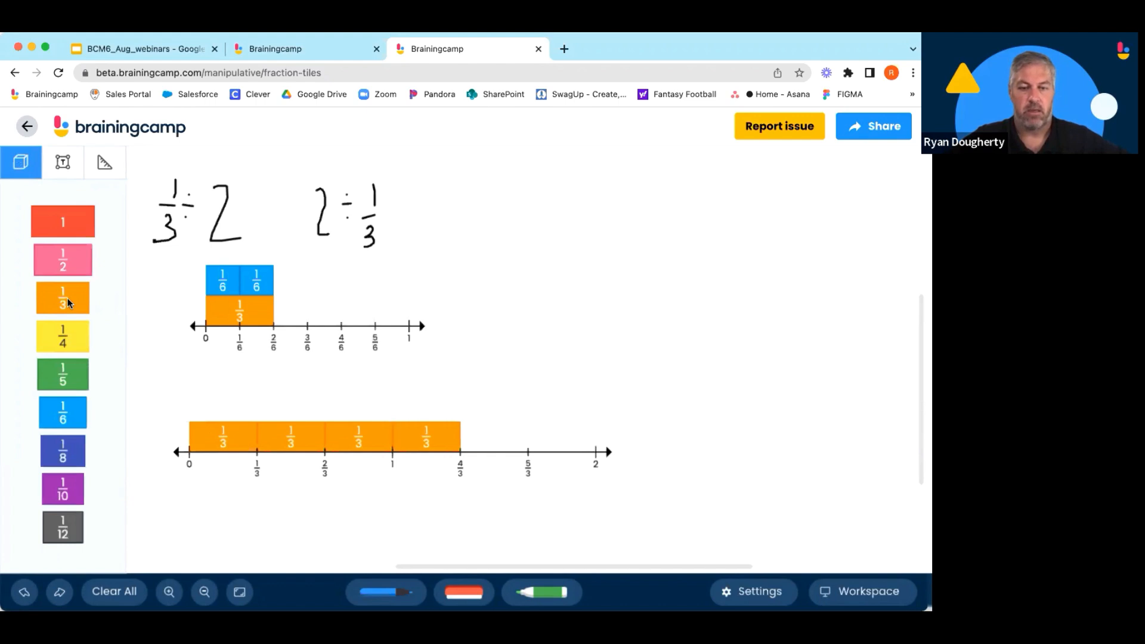
click(67, 298)
click(67, 299)
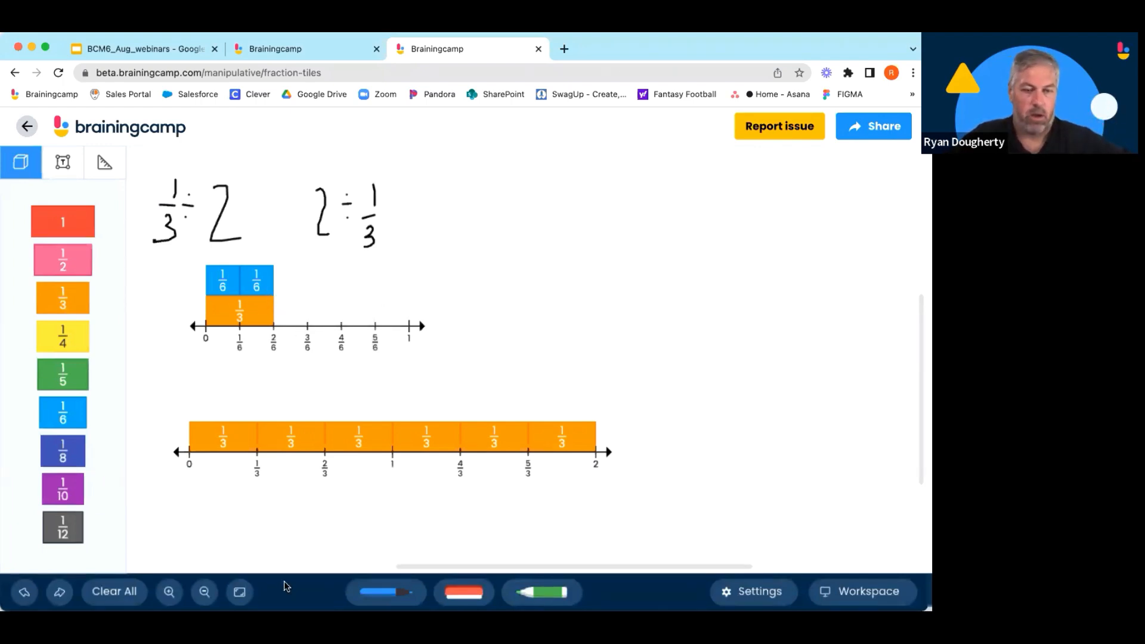
Handwrite the expression 1/2 ÷ 4 with the pen beside the earlier expressions.
click(384, 591)
mouse_move(660, 200)
mouse_down()
mouse_move(650, 275)
mouse_move(667, 273)
mouse_up()
click(684, 225)
click(678, 236)
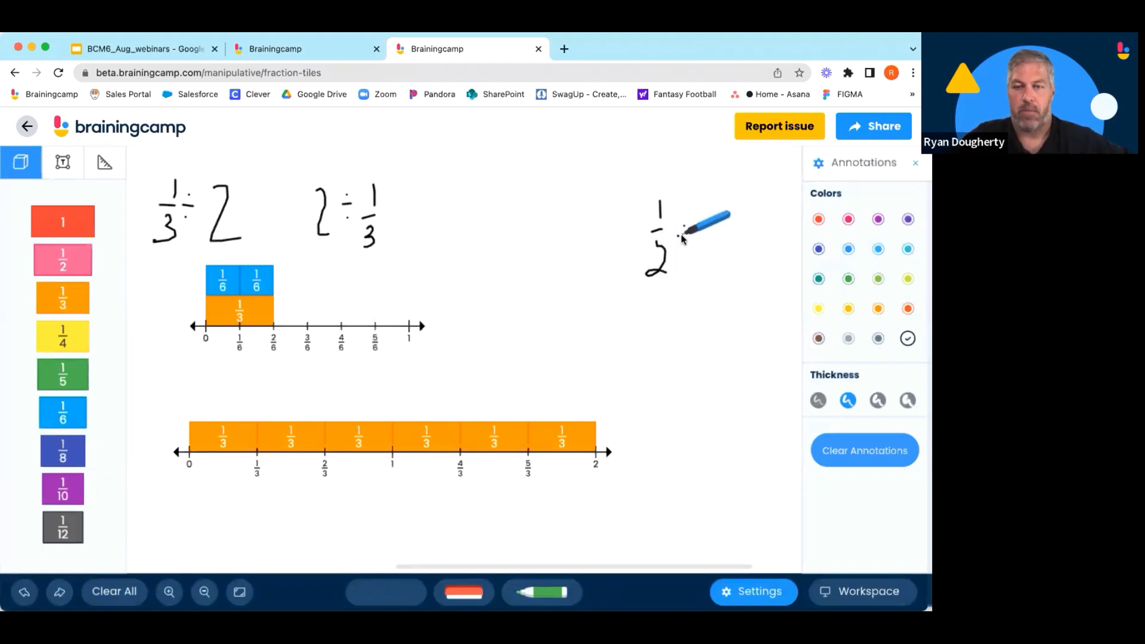
drag(709, 215, 720, 258)
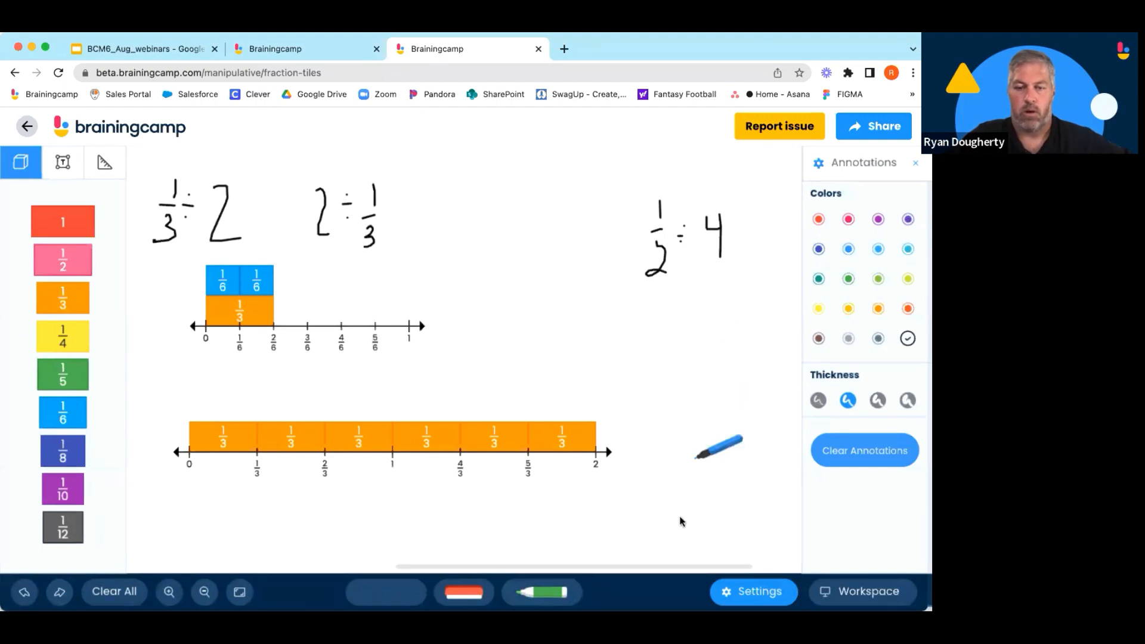
click(386, 596)
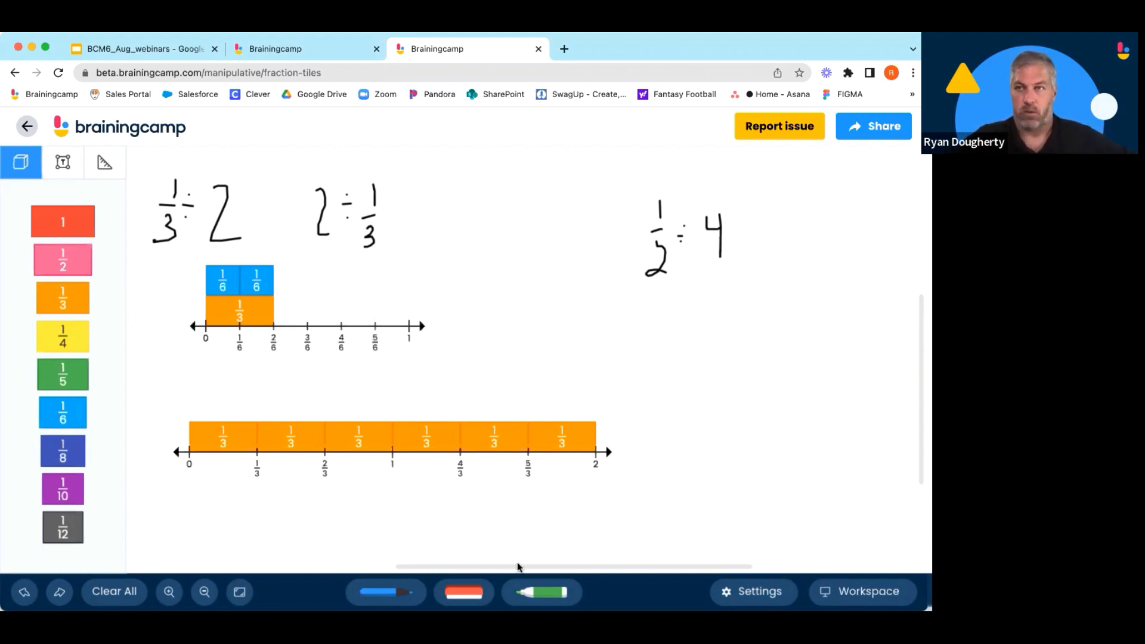
Switch the workspace layout to Wall.
click(861, 591)
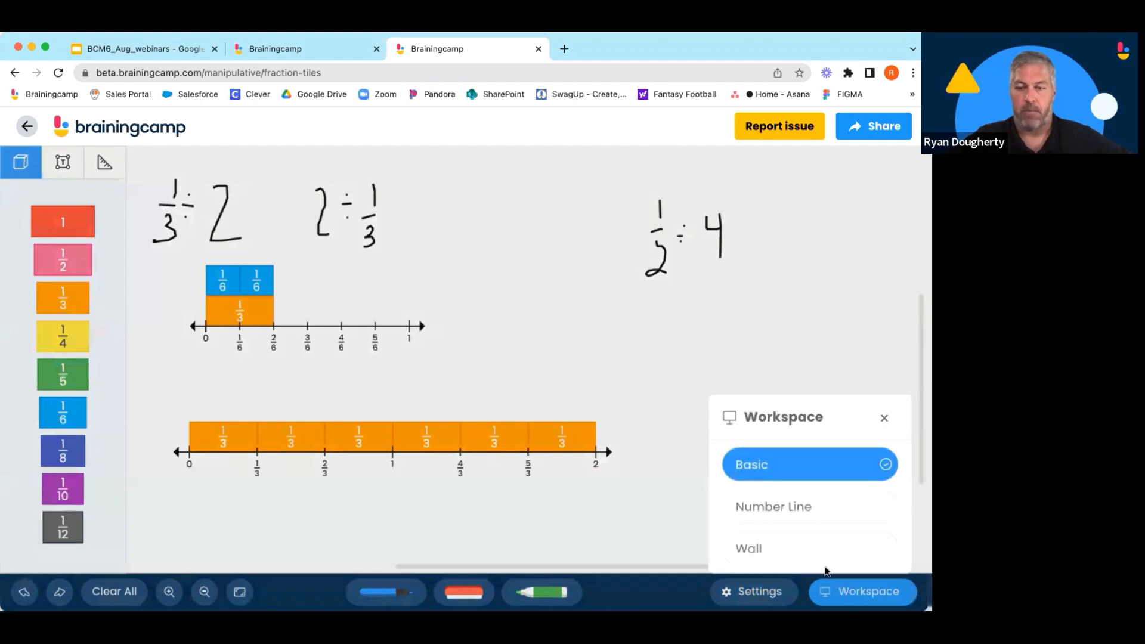
click(790, 511)
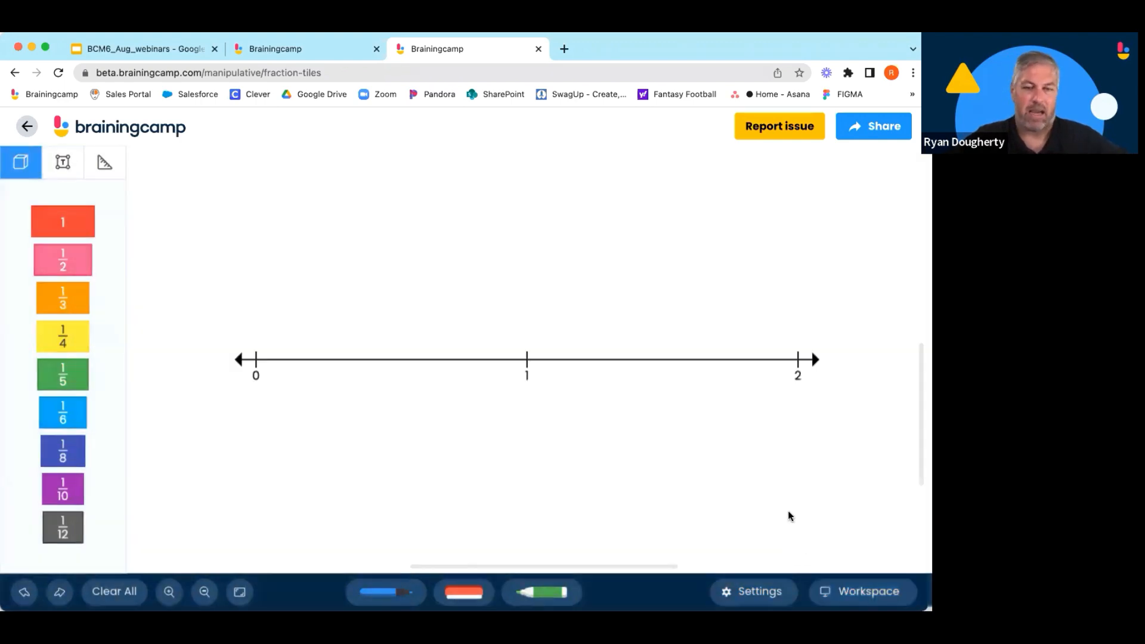
click(846, 593)
click(753, 549)
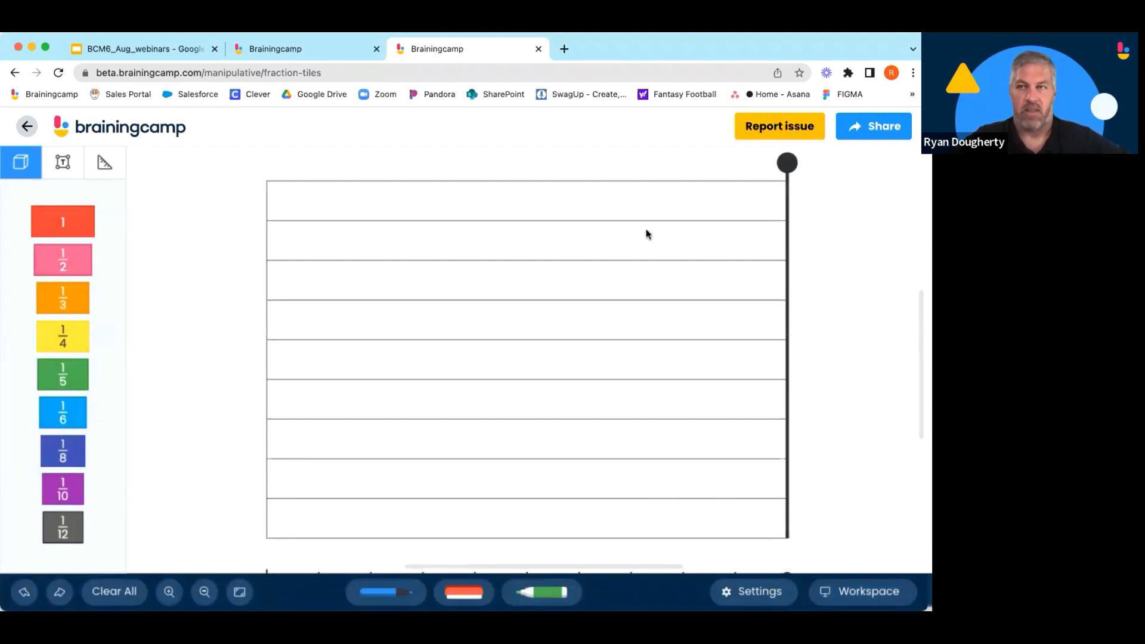
Place a 1/2 tile in the wall's second row and fill the third row with four 1/4 tiles.
drag(784, 165, 566, 164)
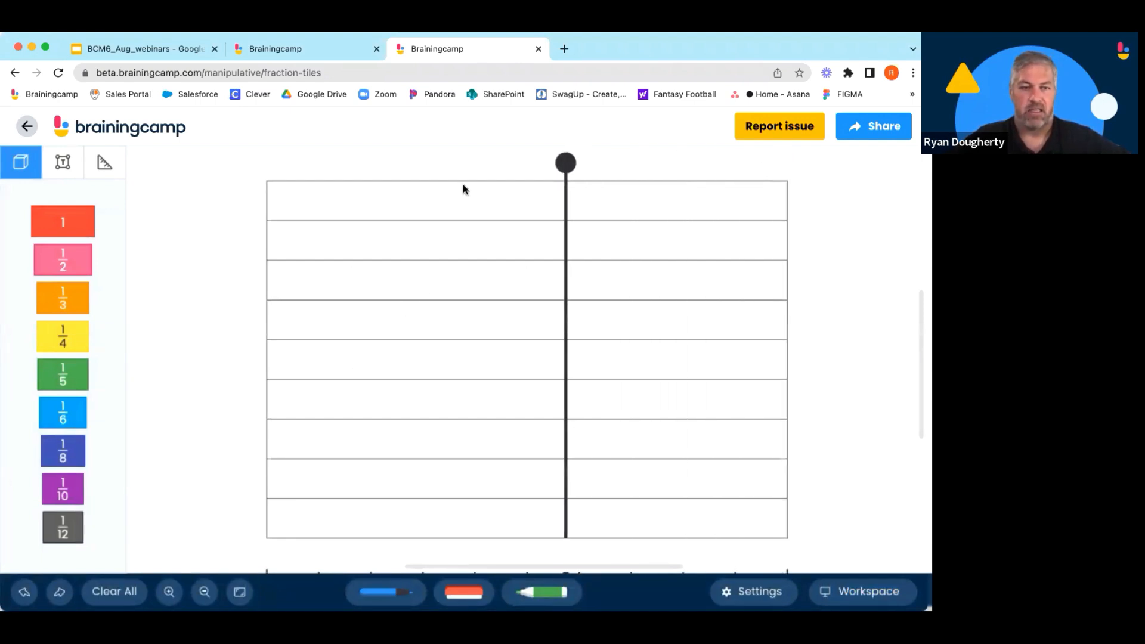
drag(64, 260, 291, 242)
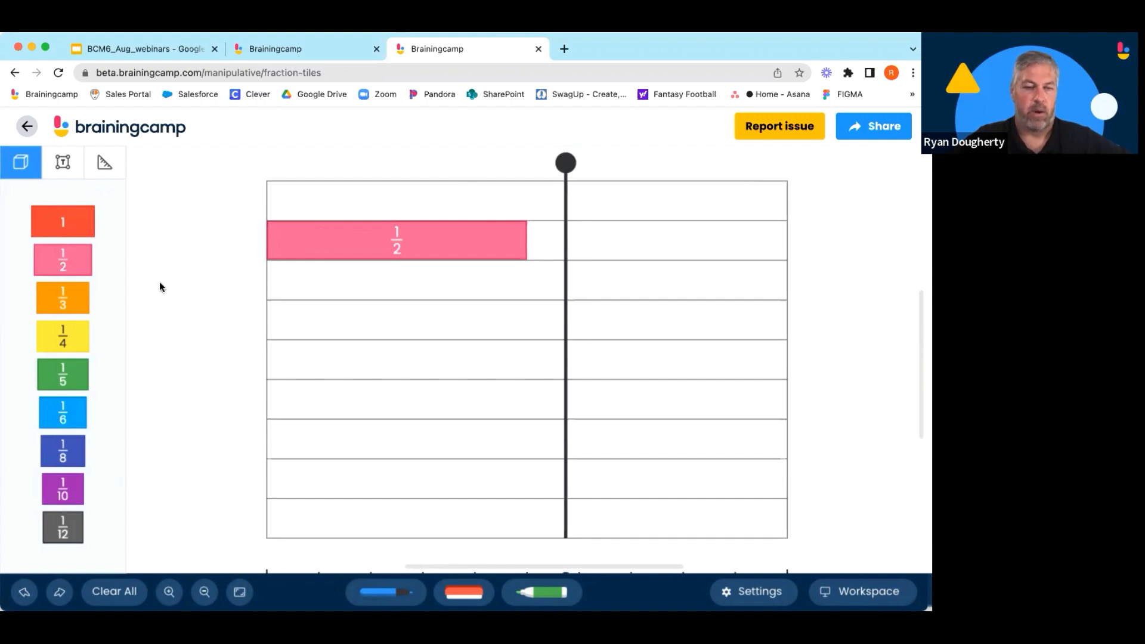
drag(69, 334, 291, 285)
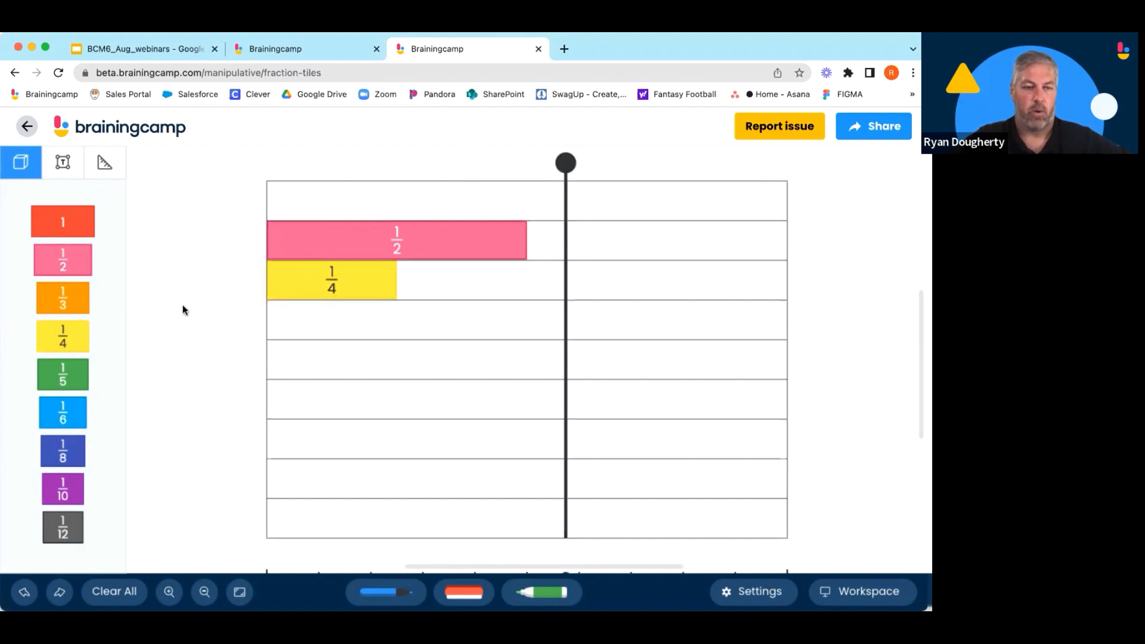
click(78, 335)
click(79, 334)
click(78, 334)
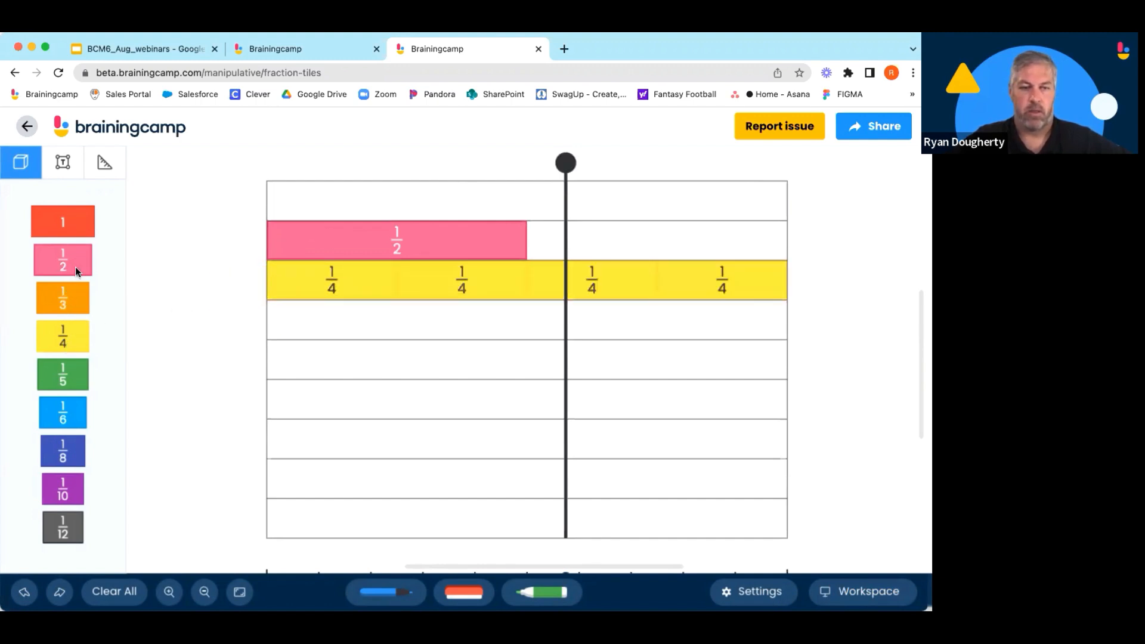
Add a second 1/2 tile beside the first and move the marker line to the halfway point.
drag(75, 266, 575, 241)
drag(568, 164, 527, 186)
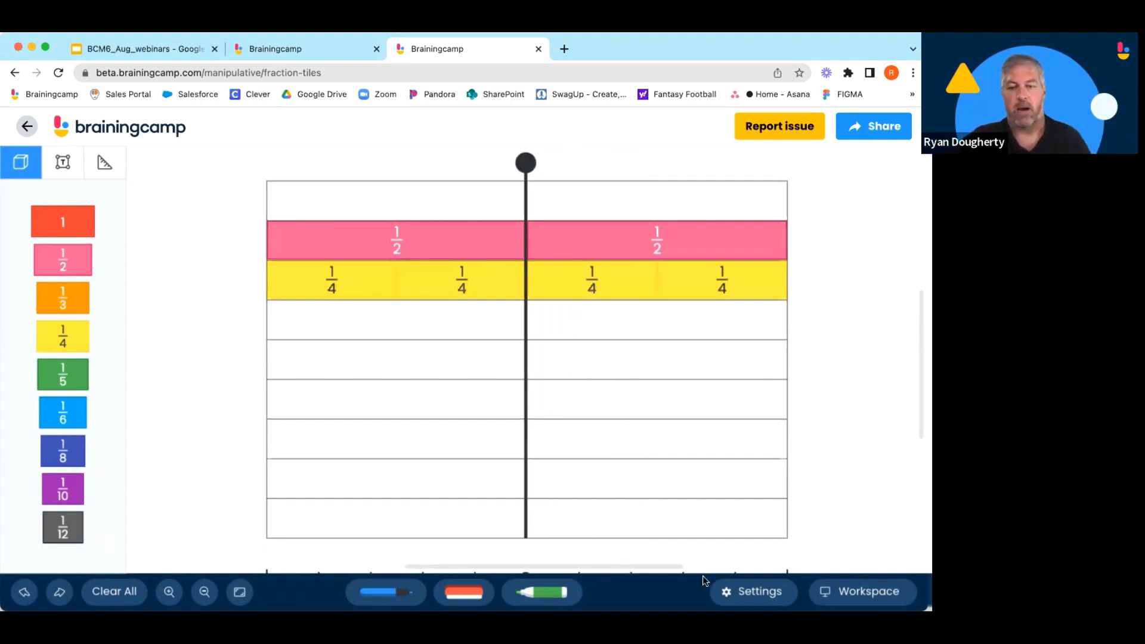
Examine the fraction wall and the tenths number line beneath it.
scroll(805, 524, down, 3)
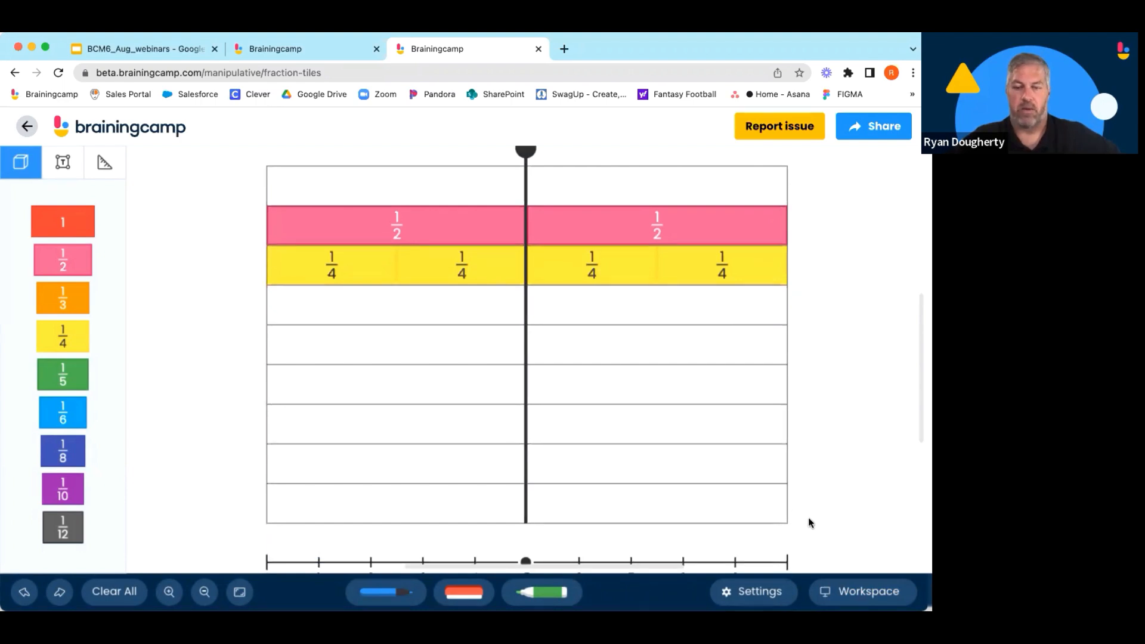
scroll(804, 521, down, 1)
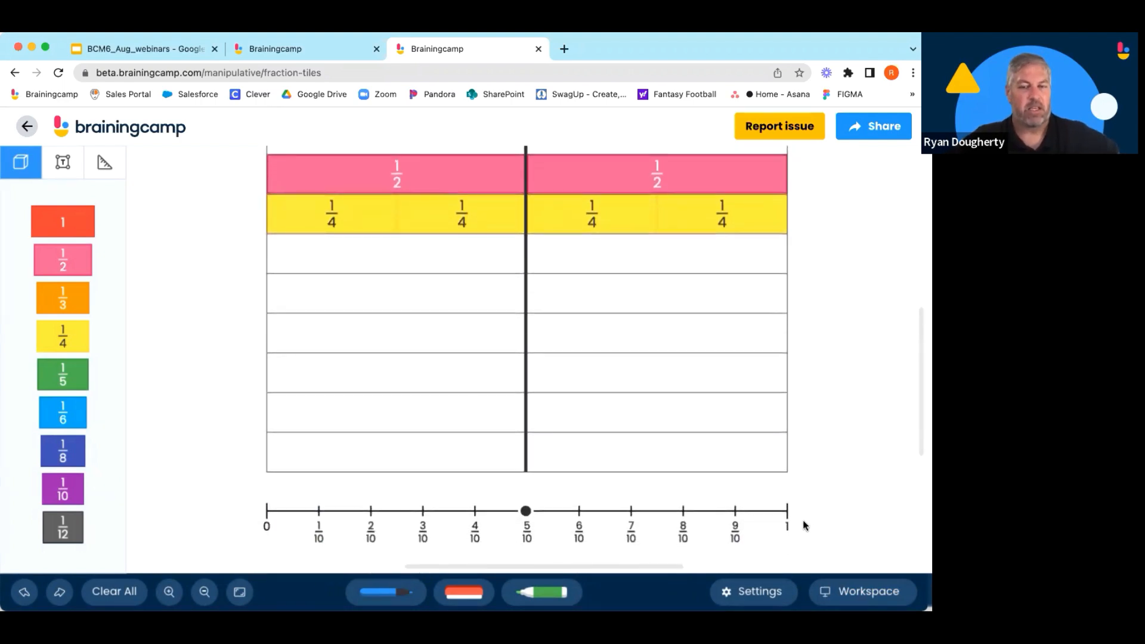
scroll(802, 521, up, 1)
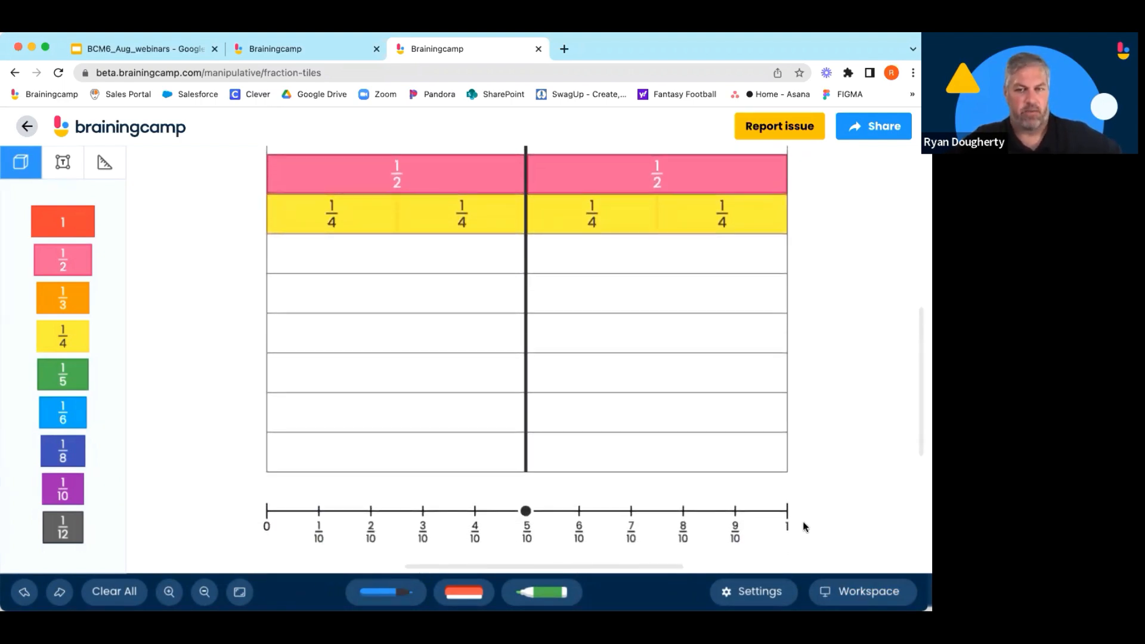
scroll(769, 517, down, 3)
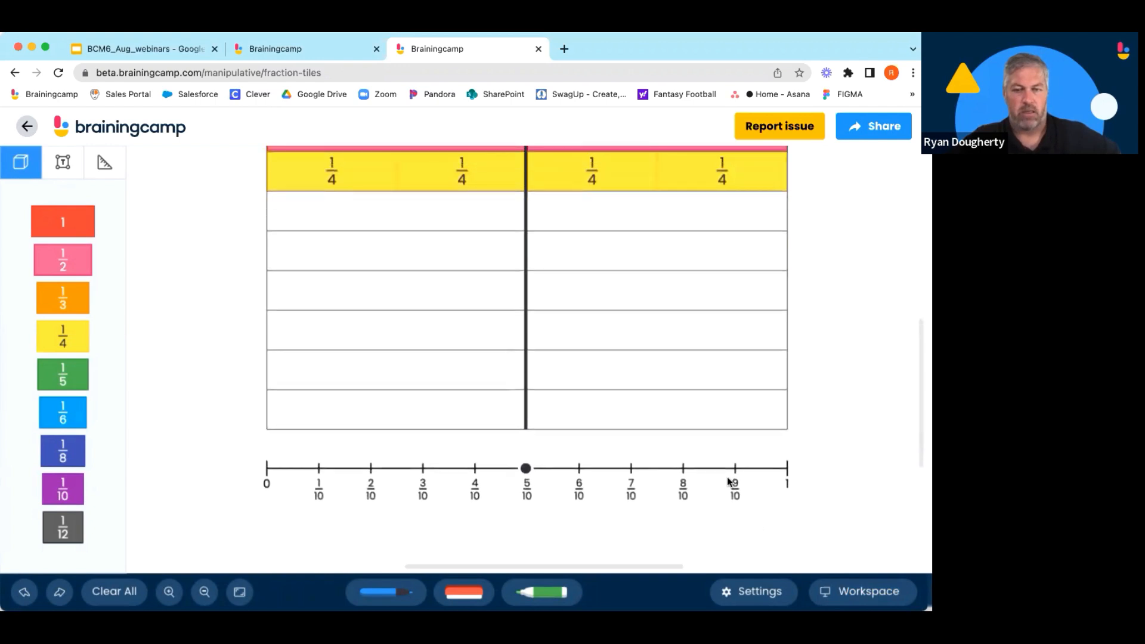
scroll(724, 473, up, 3)
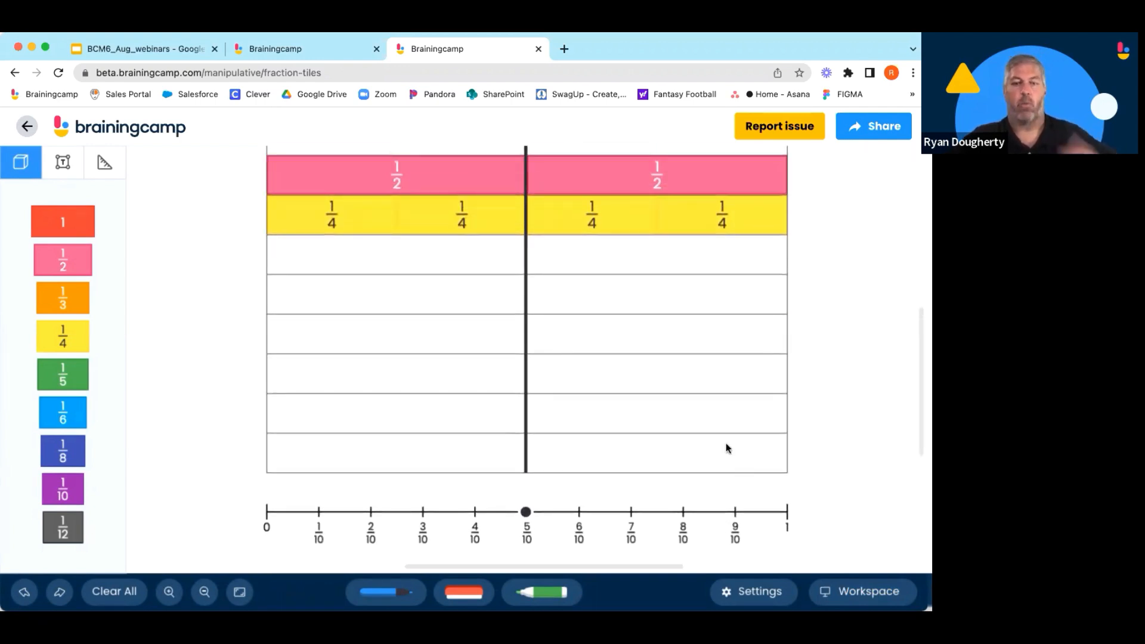
scroll(735, 440, up, 3)
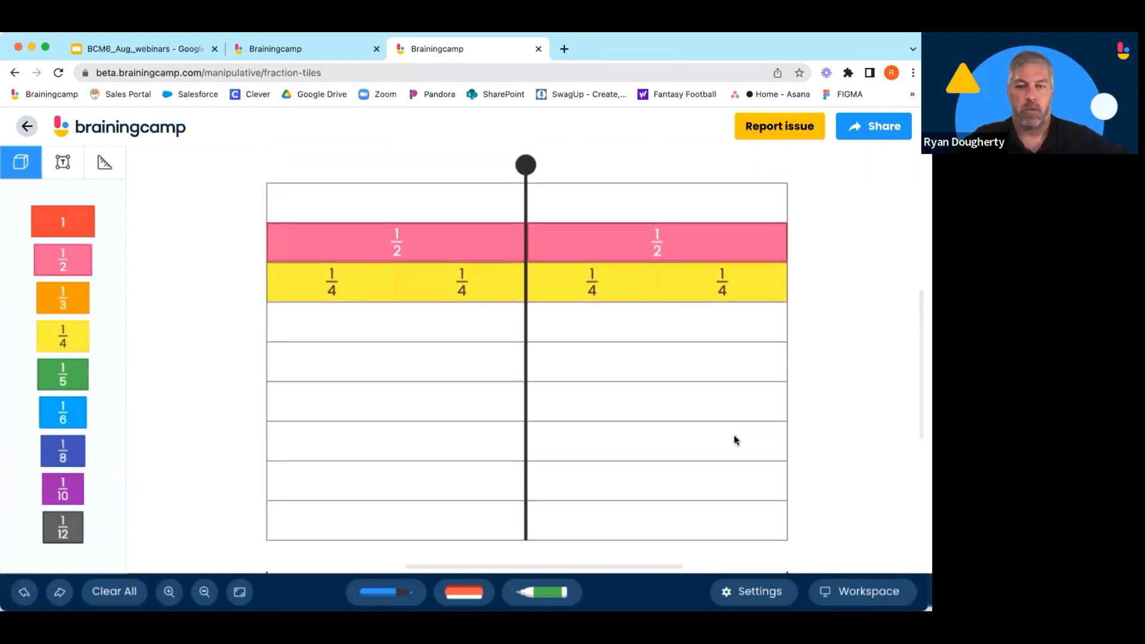
click(607, 182)
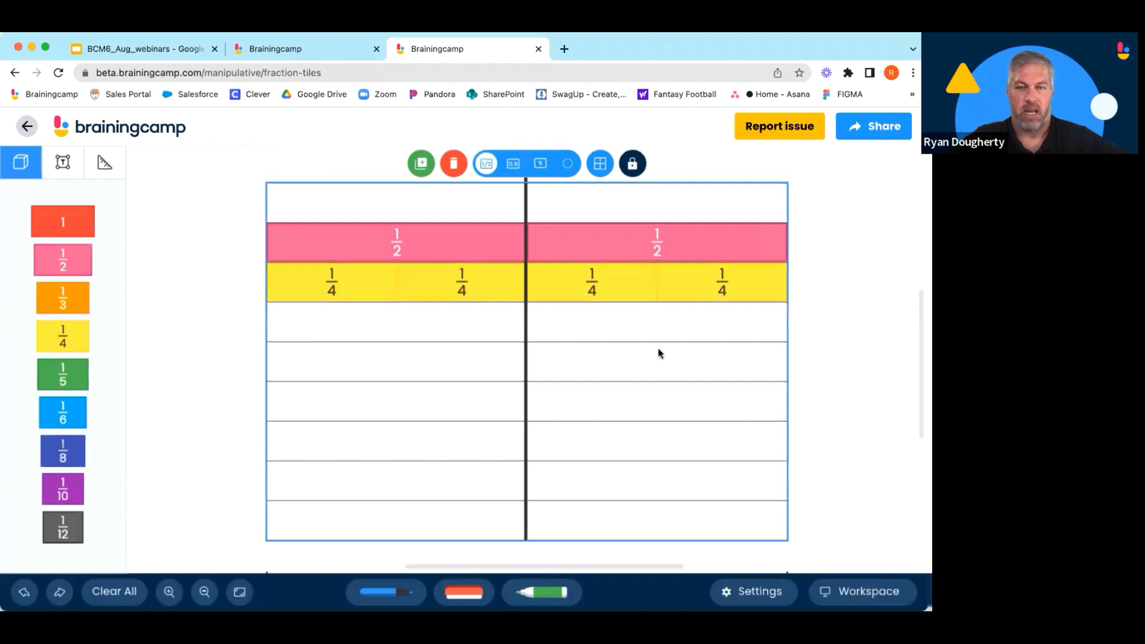
scroll(781, 508, down, 3)
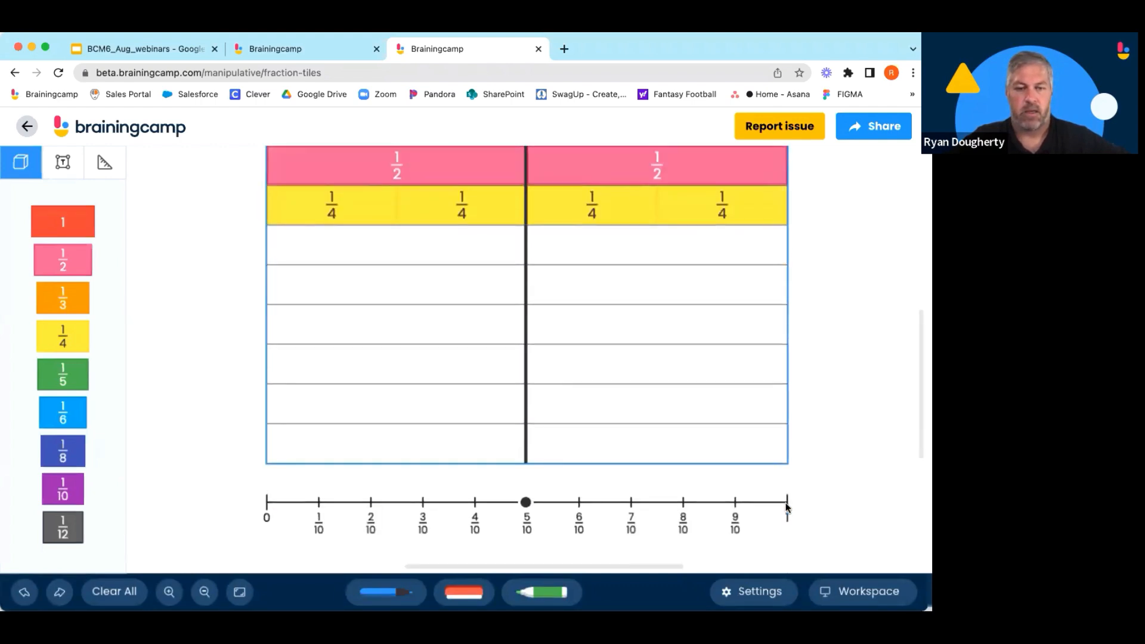
Duplicate the fraction wall beside the original and move the copy's marker line to about 3/10.
scroll(784, 507, up, 3)
scroll(785, 507, down, 1)
scroll(784, 507, up, 1)
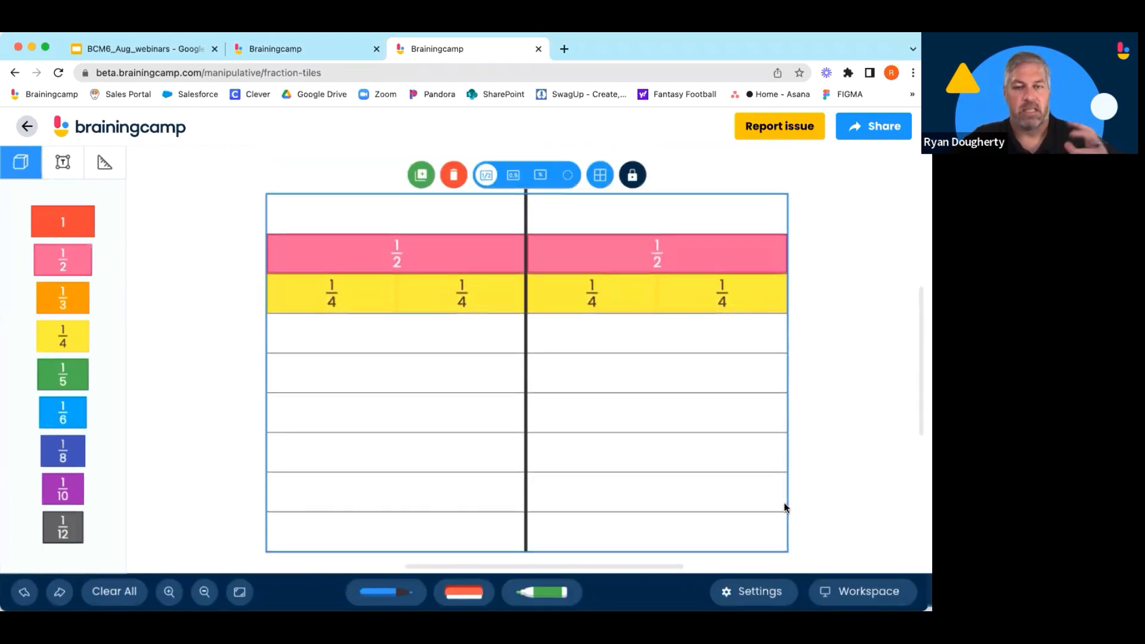
click(420, 176)
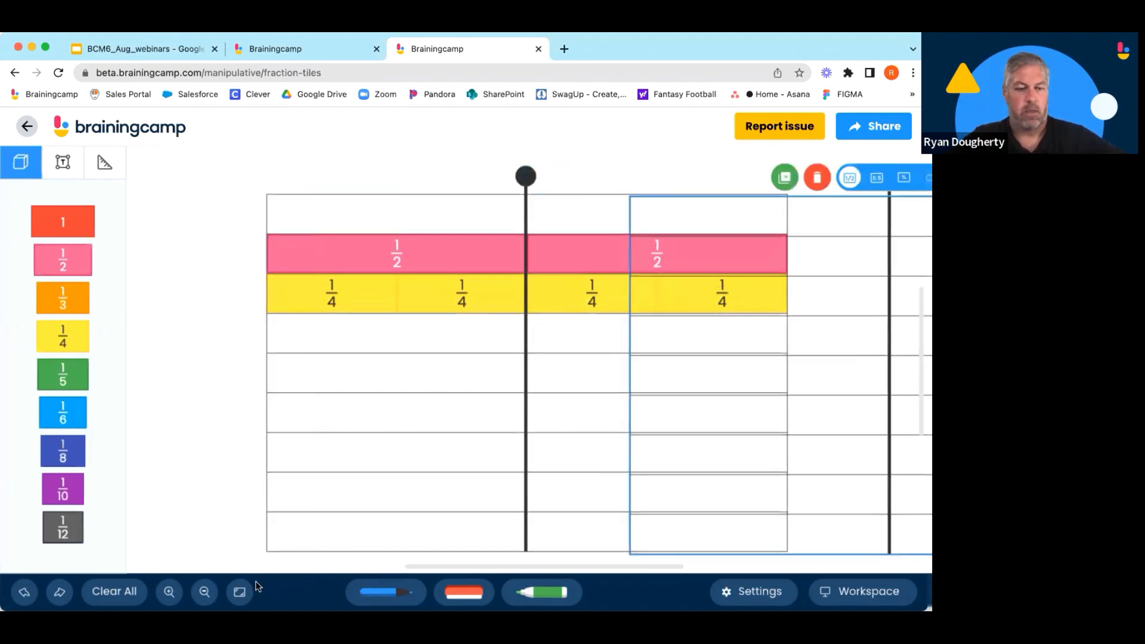
click(239, 591)
drag(608, 429, 799, 409)
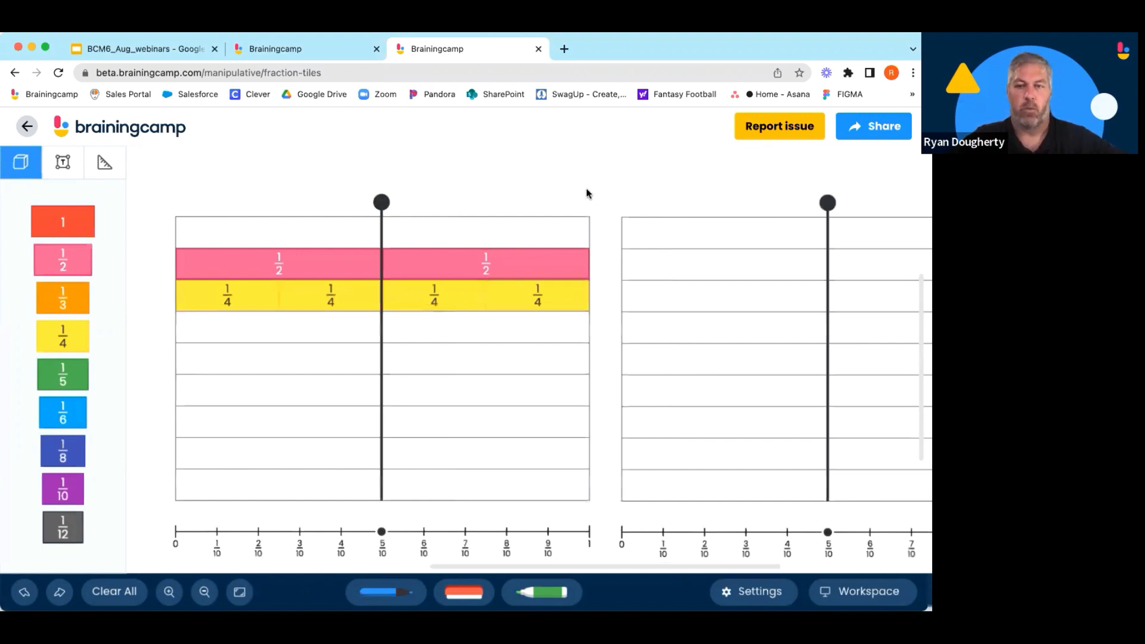
drag(827, 535, 741, 536)
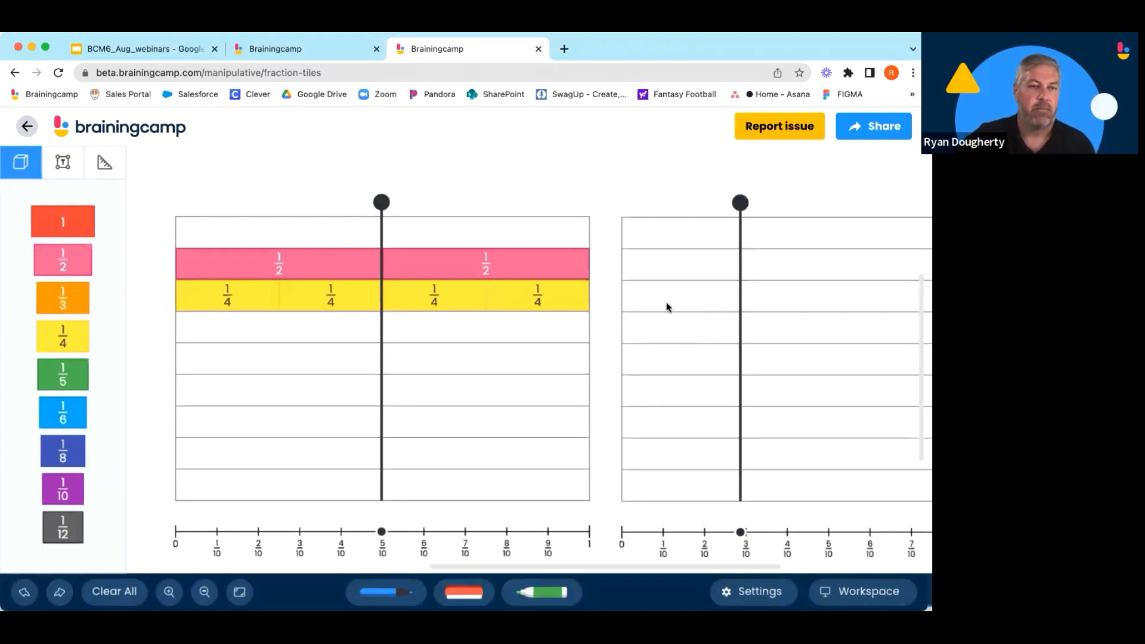
Return to the manipulatives list and view the Resources page in the other Brainingcamp tab.
click(142, 133)
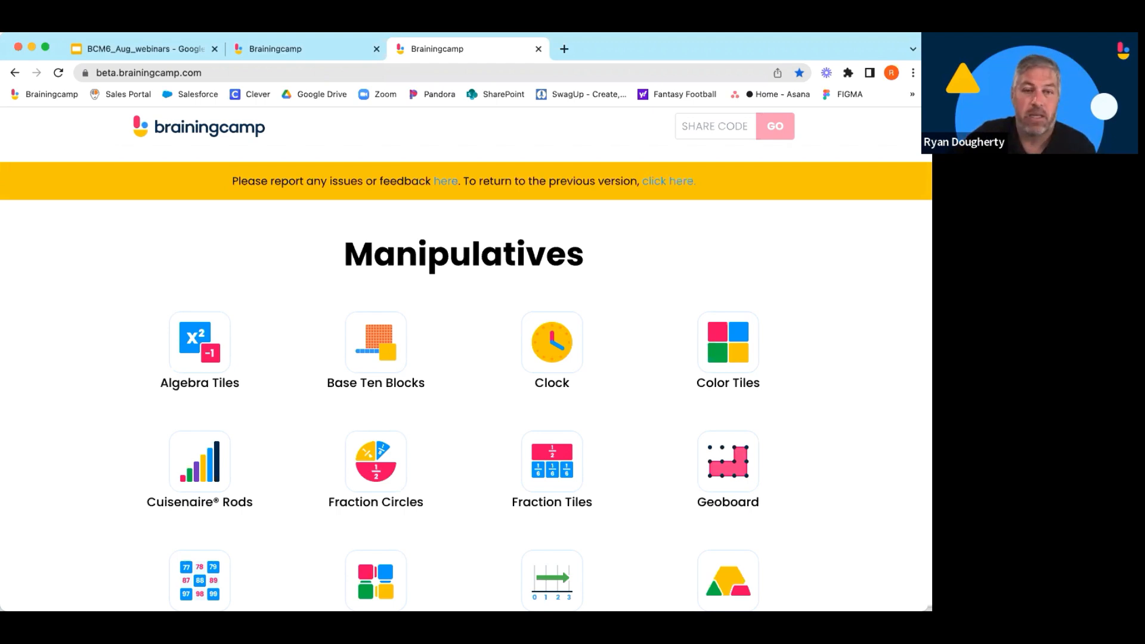
click(342, 56)
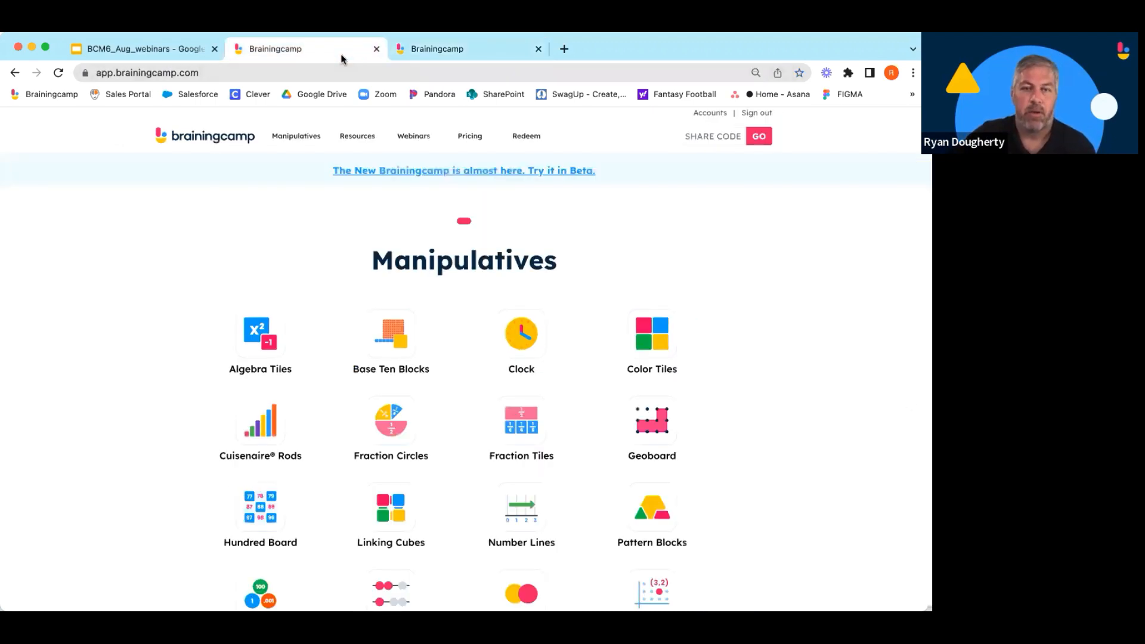
click(357, 137)
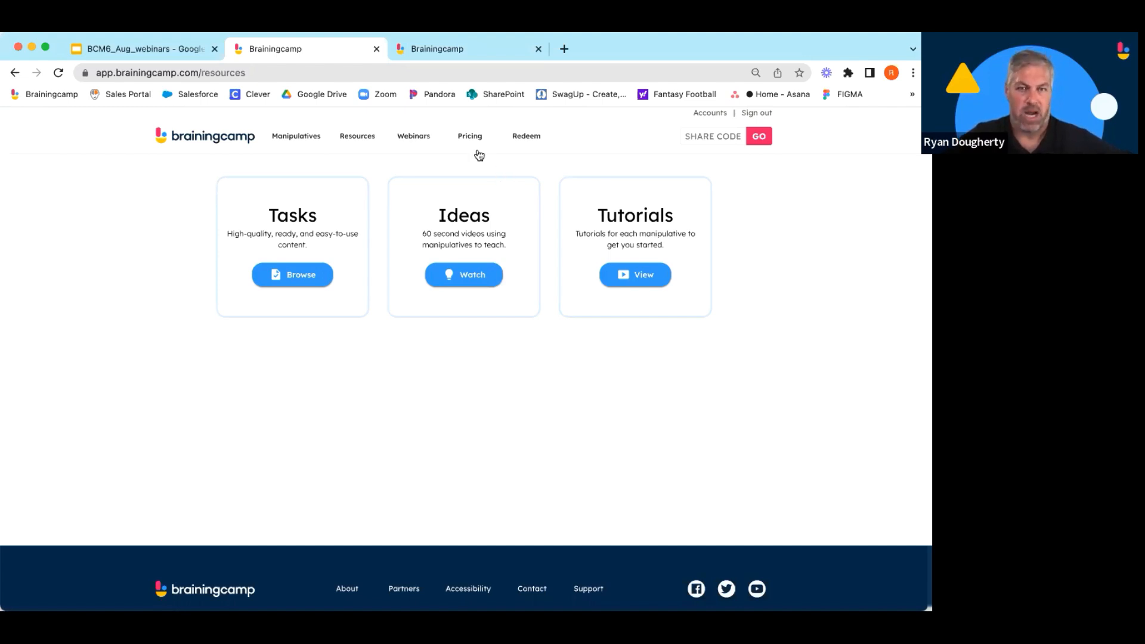
click(451, 54)
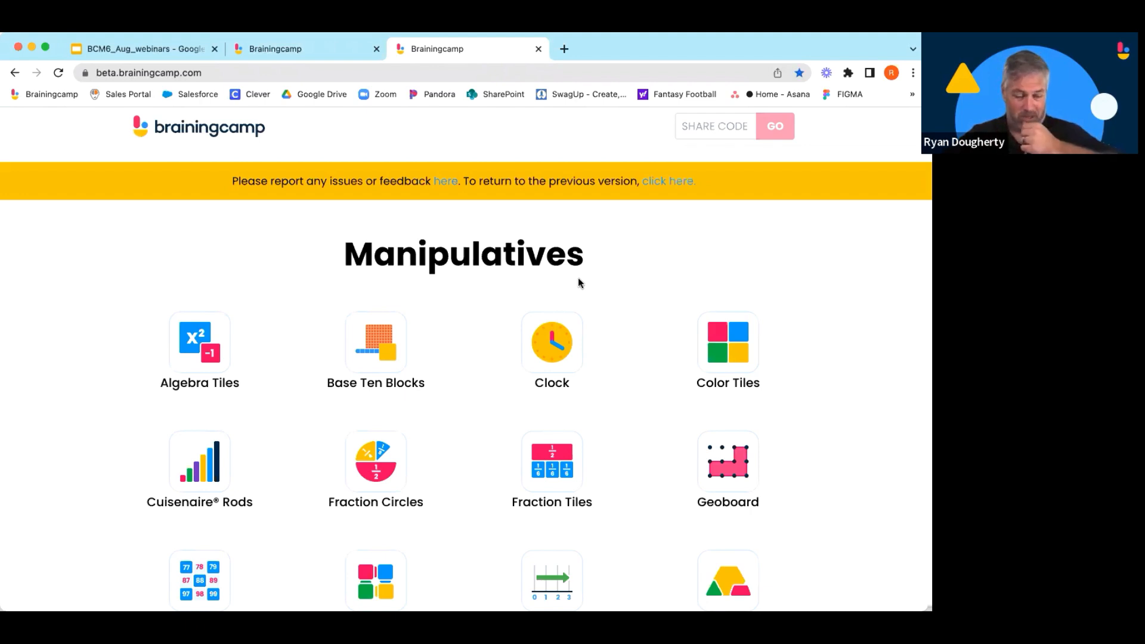
Open Fraction Circles, switch the workspace to the circle marked in eighths, and place a 1/3 piece in it.
scroll(585, 290, down, 2)
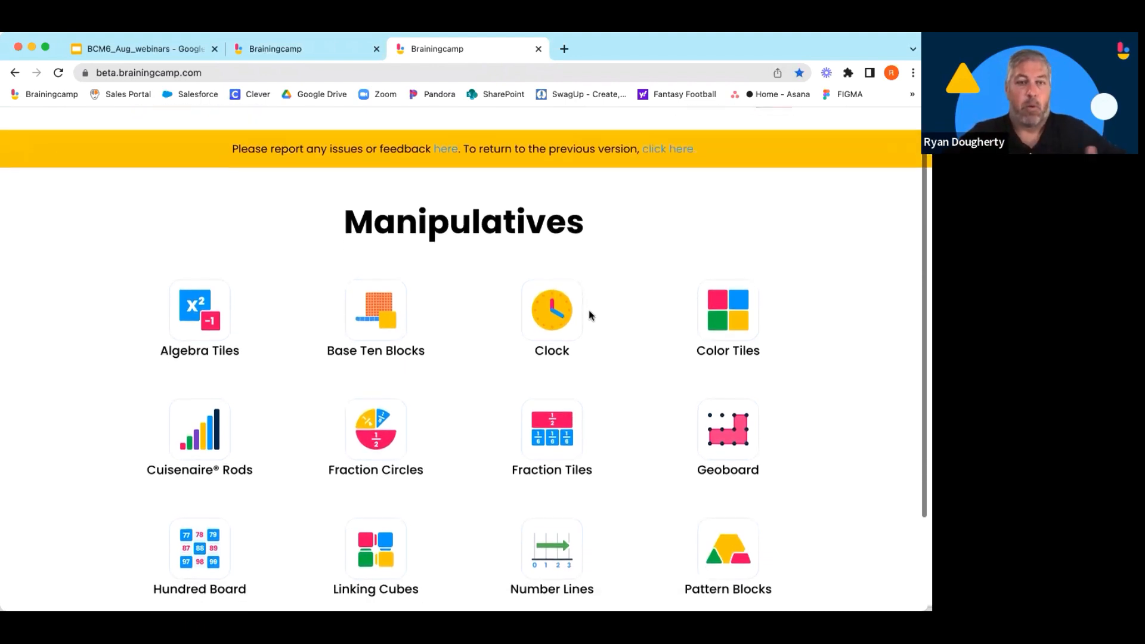
scroll(589, 311, down, 1)
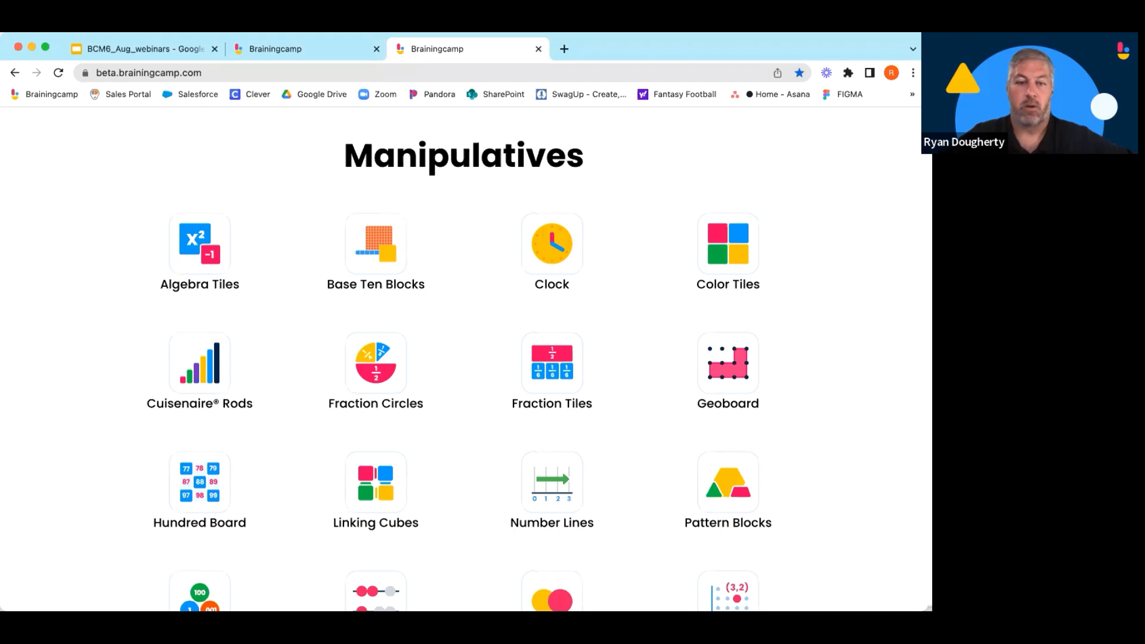
click(371, 368)
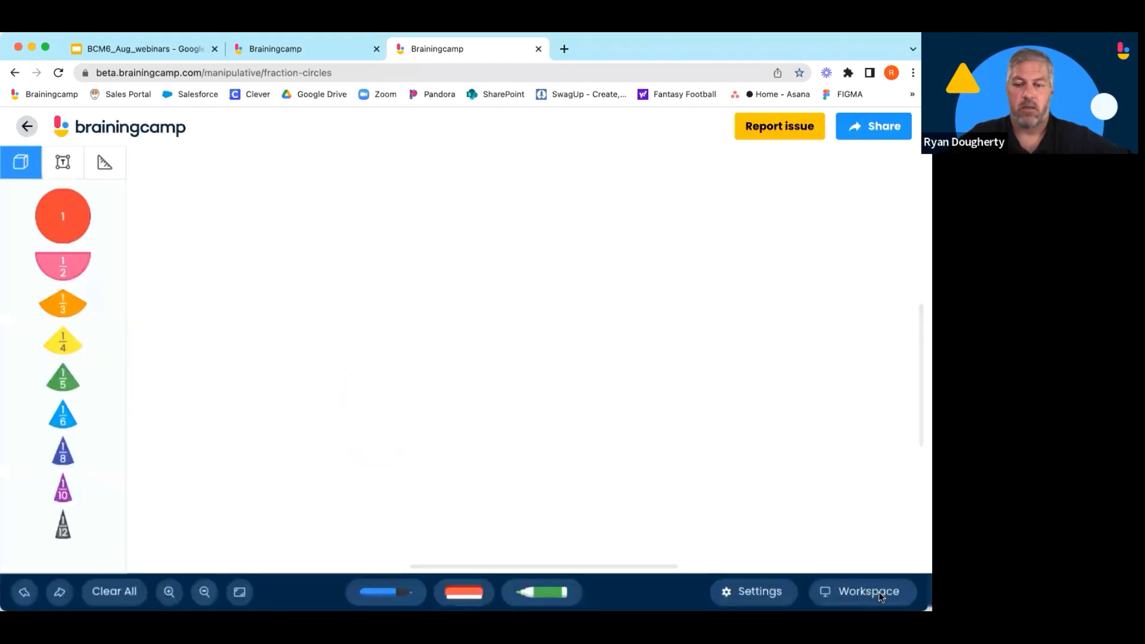
click(880, 596)
click(777, 547)
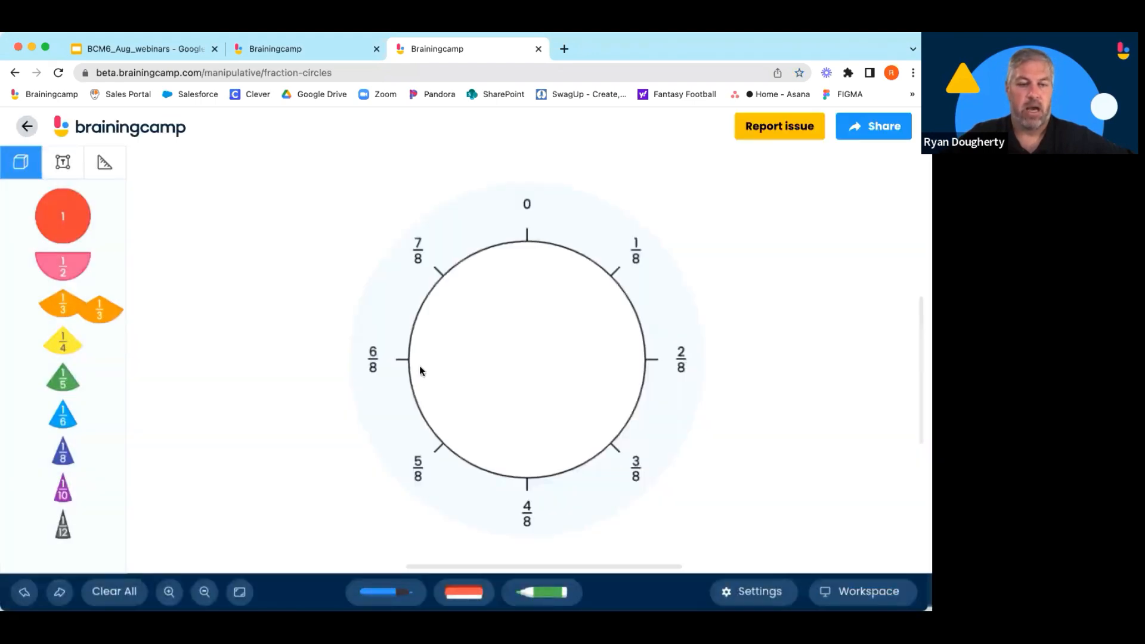
drag(420, 366, 482, 365)
drag(74, 348, 526, 427)
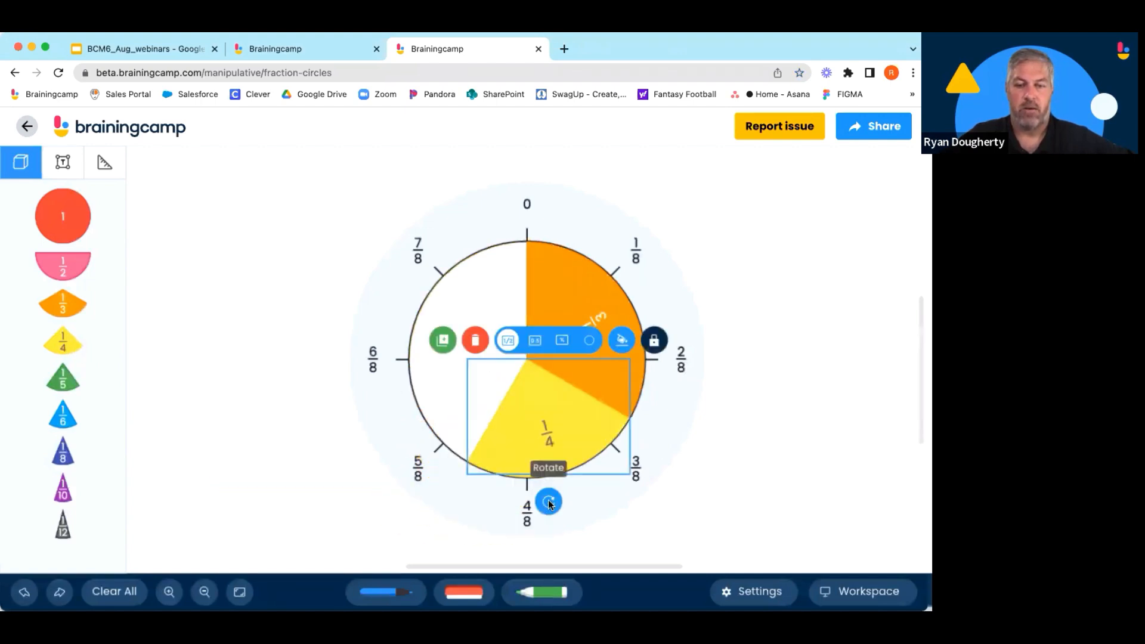
drag(545, 467, 506, 456)
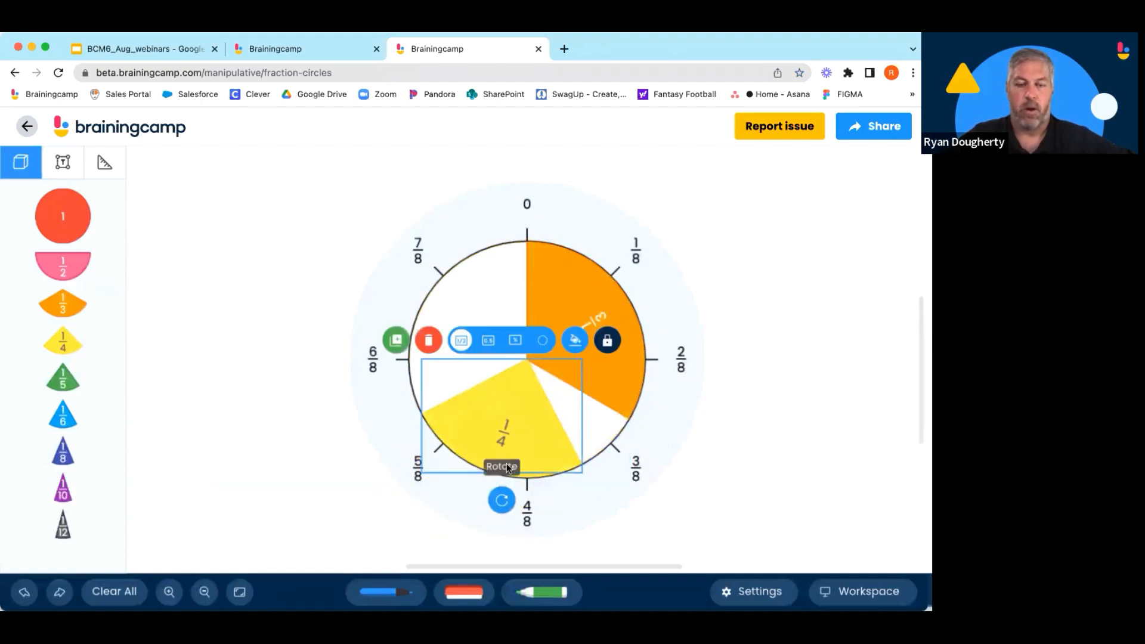
click(428, 340)
Add two 1/6 pieces on either side of the 1/3 piece to fill half the circle.
drag(65, 417, 494, 404)
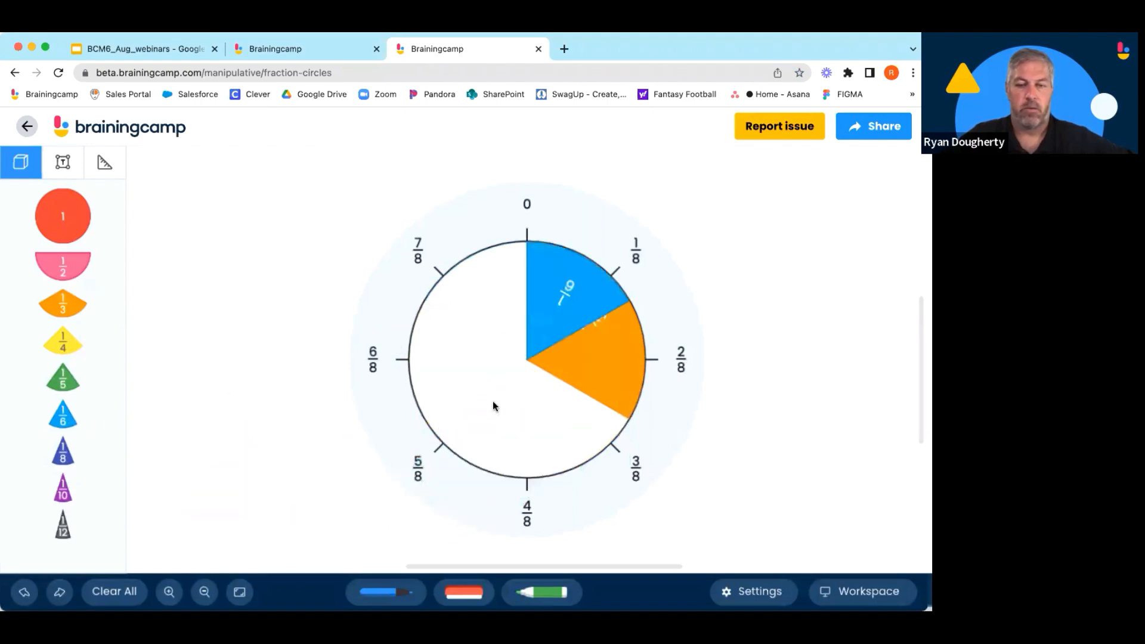
click(66, 422)
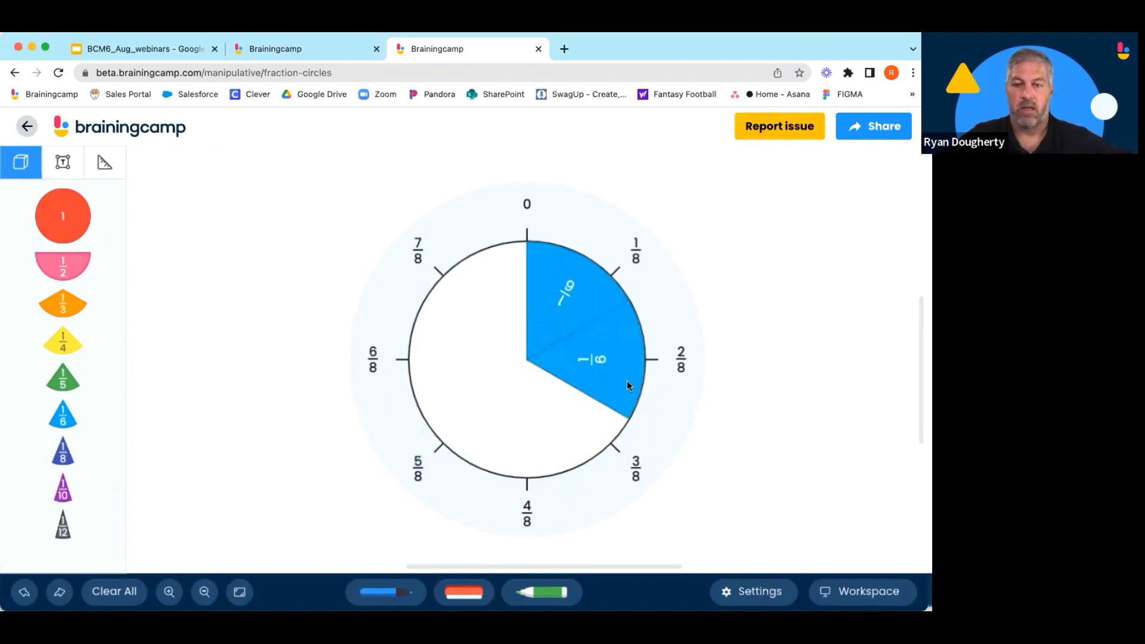
drag(628, 382, 632, 368)
click(481, 284)
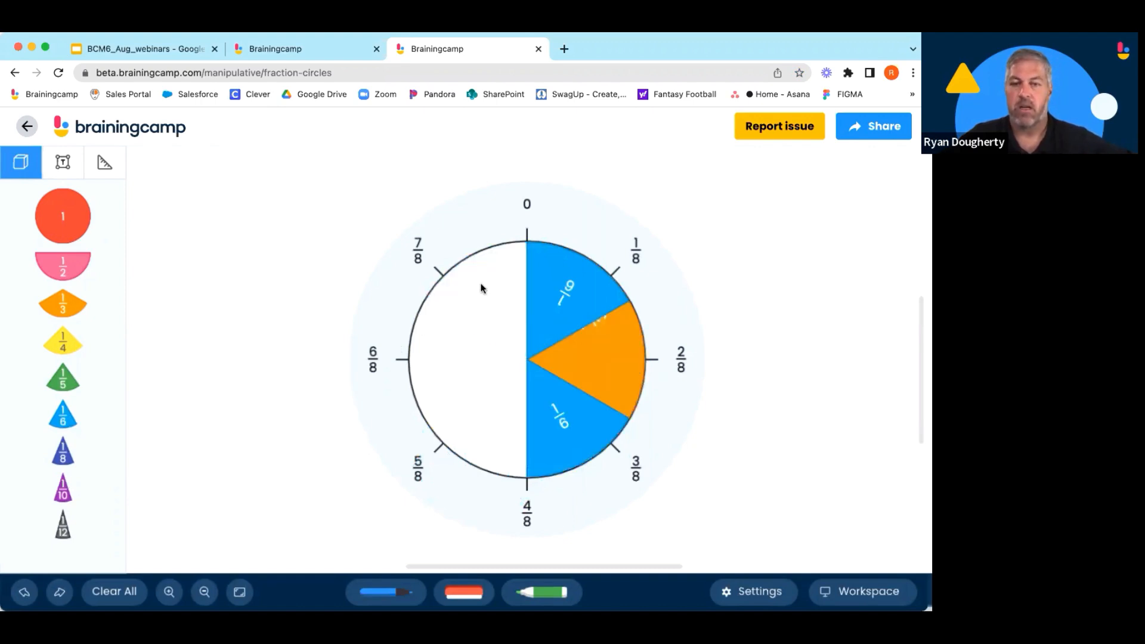
drag(562, 457, 585, 463)
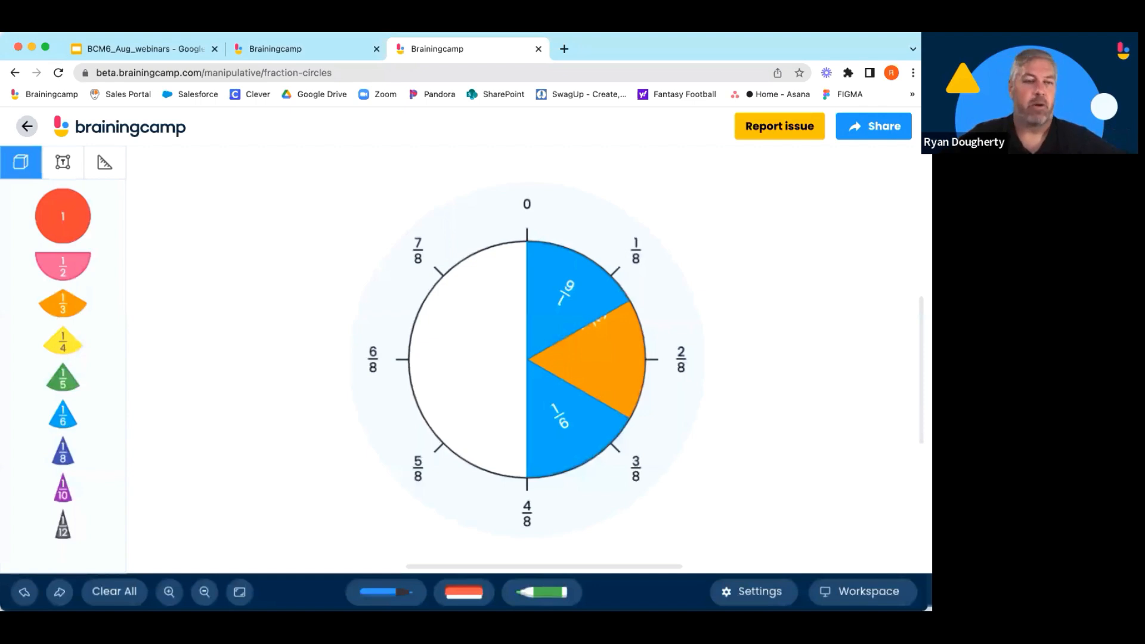
click(310, 49)
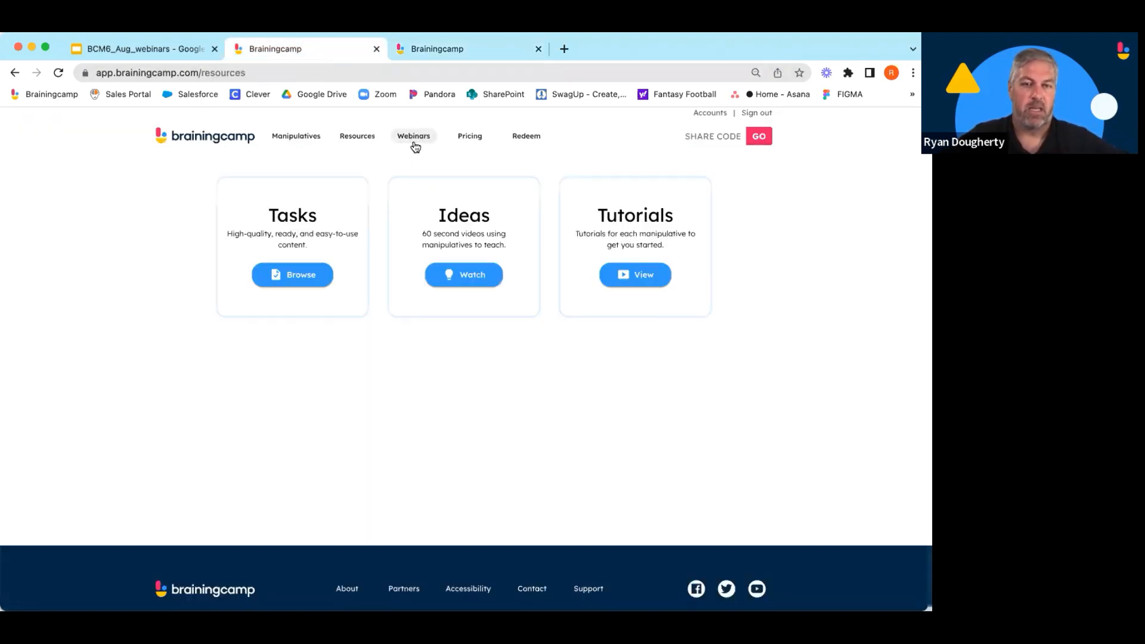
click(443, 49)
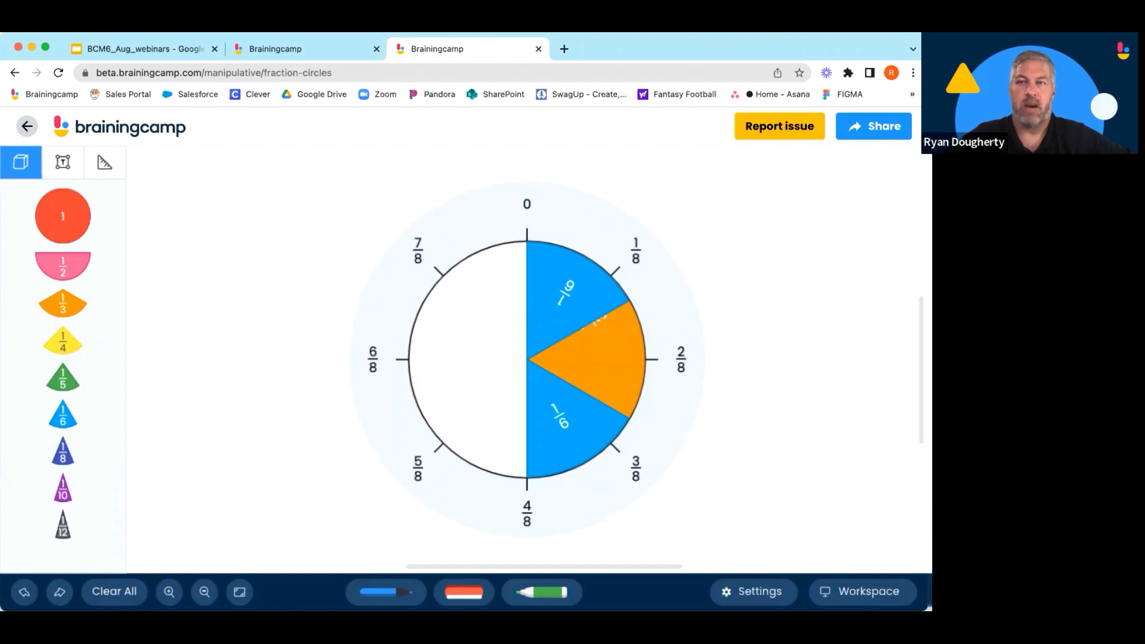
Go back to the manipulatives list, open Base Ten Blocks, and switch the workspace to Place Value.
click(119, 131)
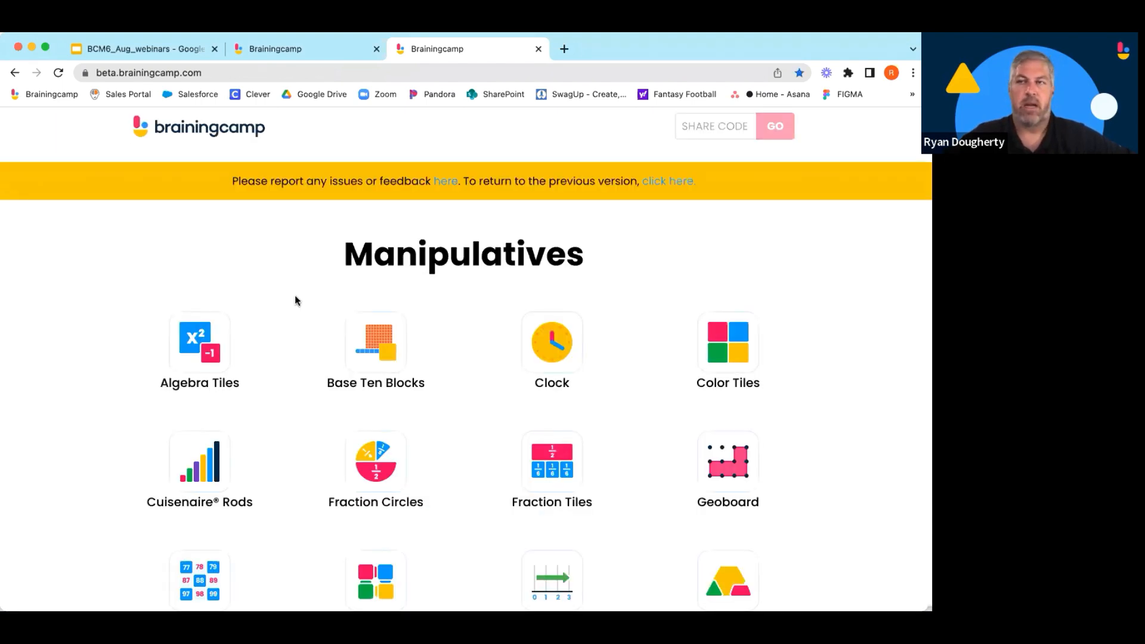
scroll(291, 306, down, 2)
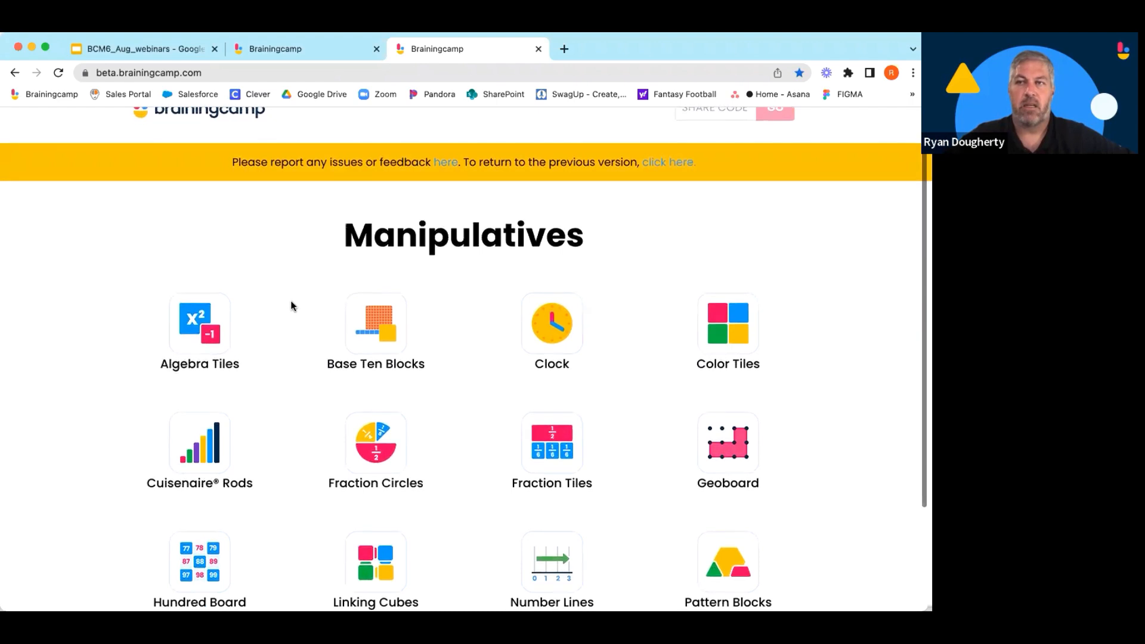
scroll(291, 302, down, 1)
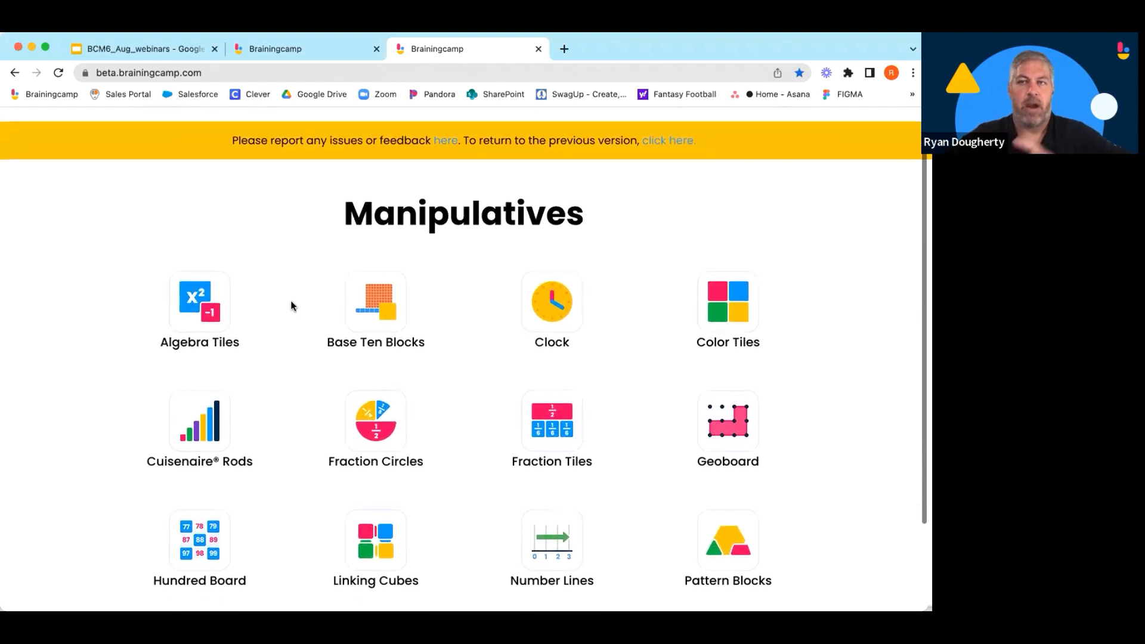
click(376, 310)
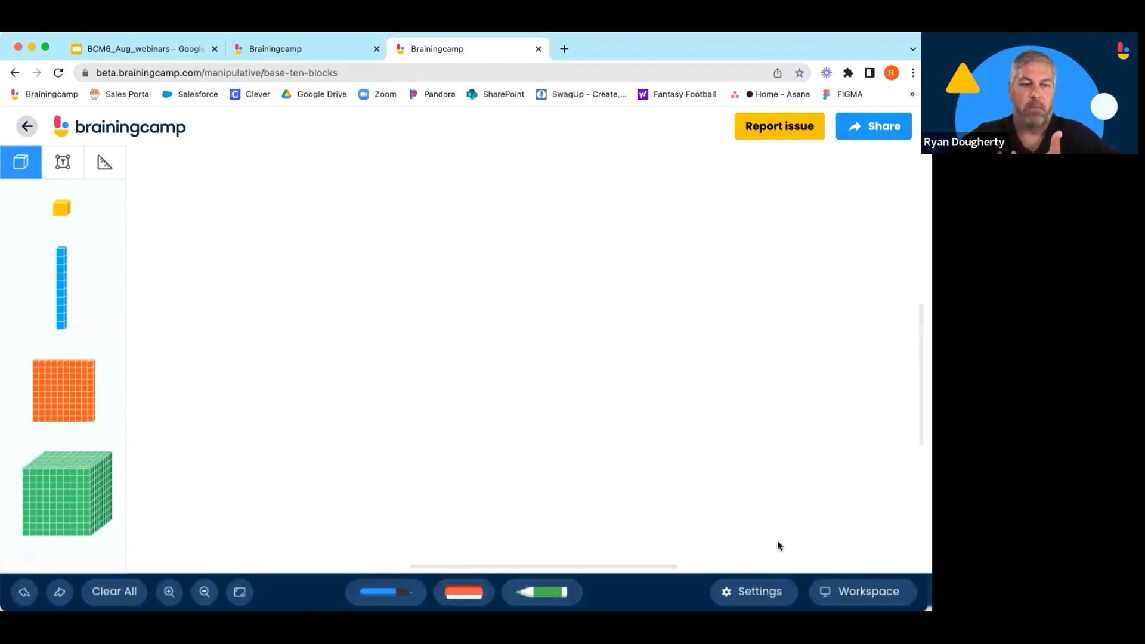
click(859, 591)
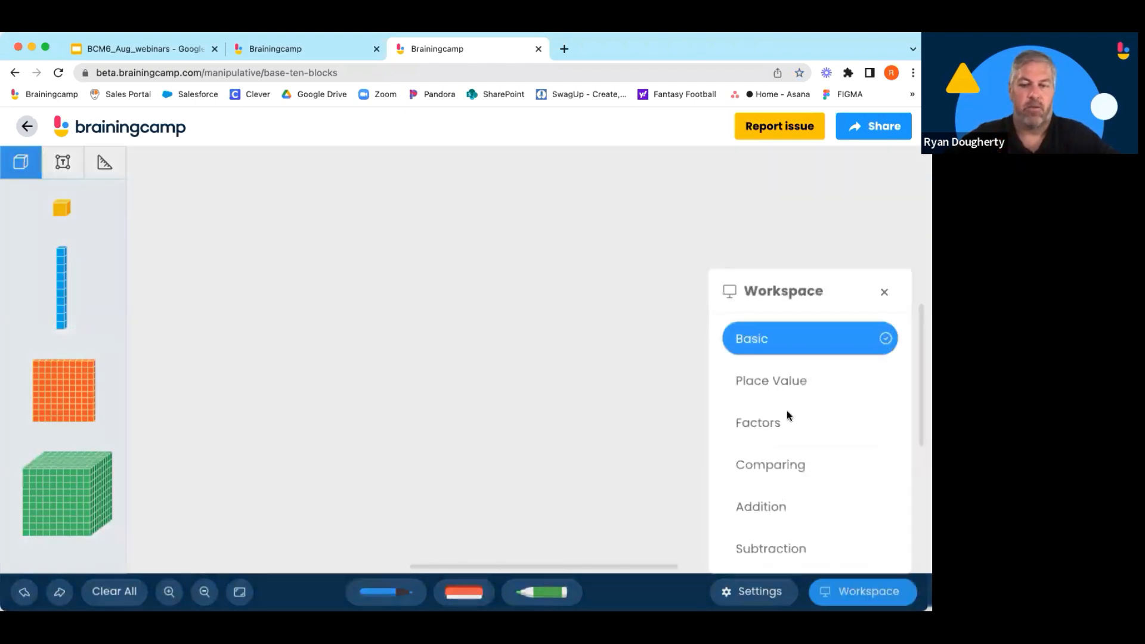
click(773, 381)
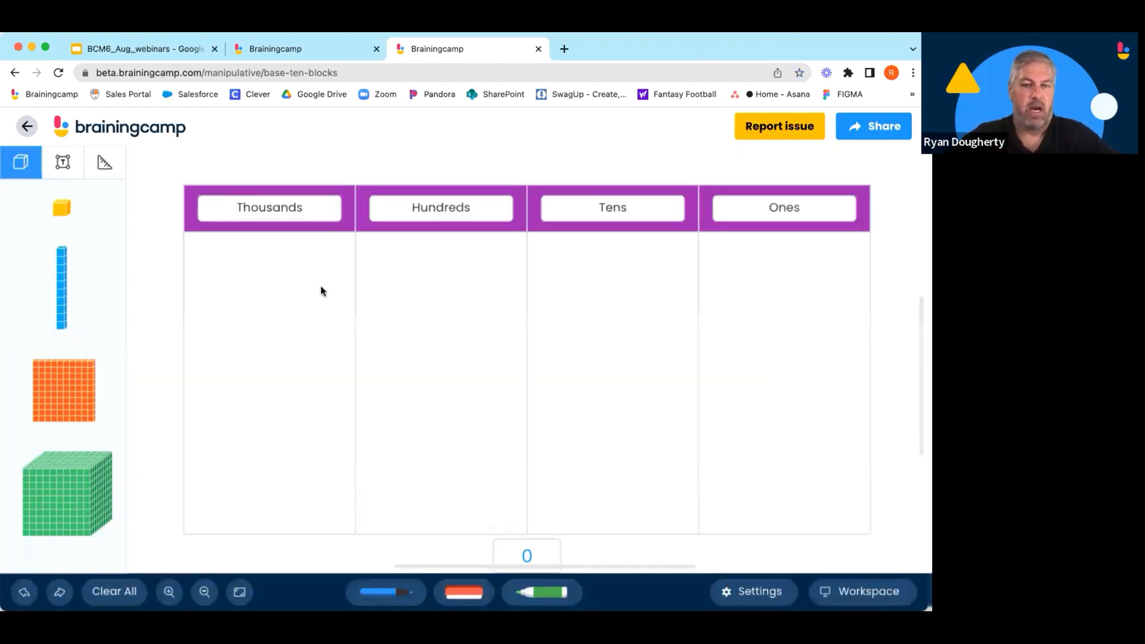
Place two rods in Tens and ten unit cubes in Ones, then move the cubes into Tens to regroup them.
drag(63, 293, 583, 325)
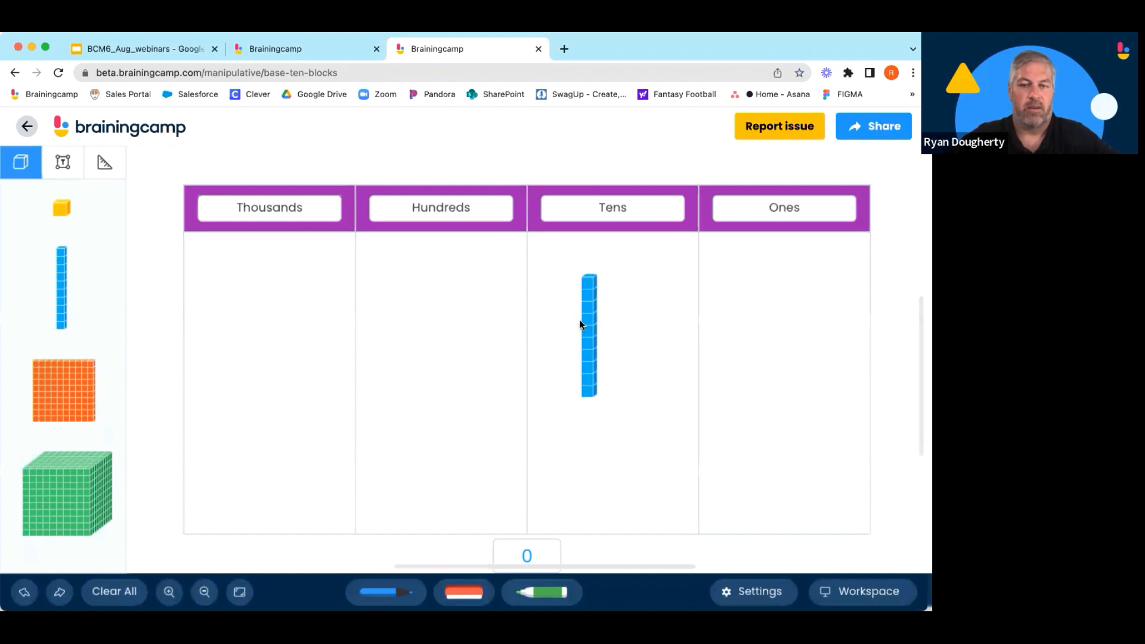
drag(64, 291, 642, 317)
drag(180, 309, 777, 326)
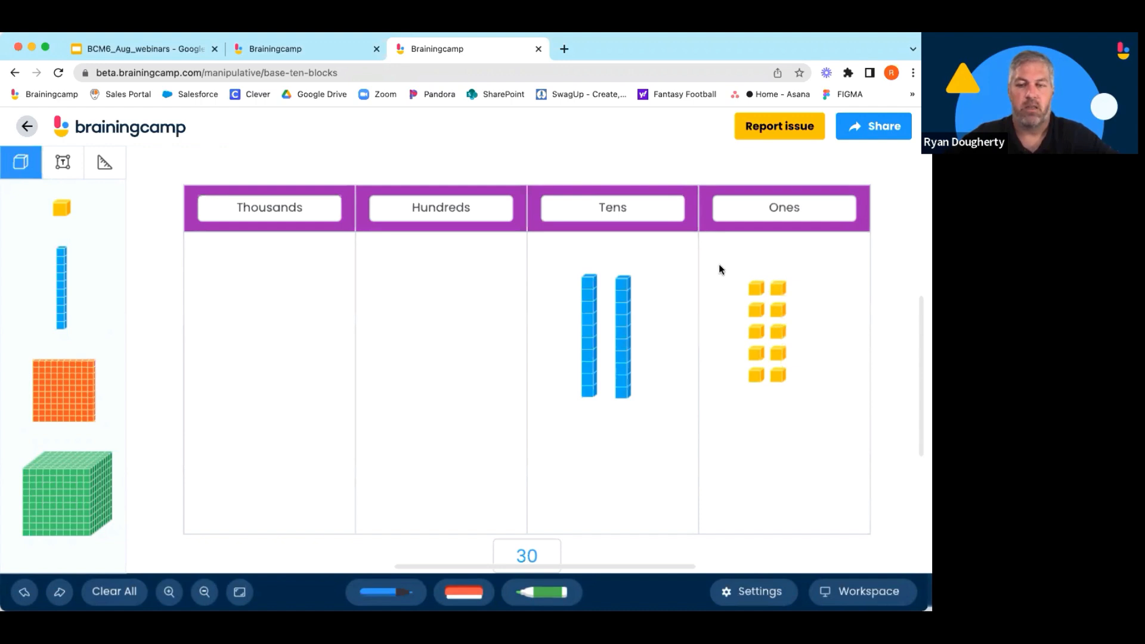
drag(719, 264, 820, 396)
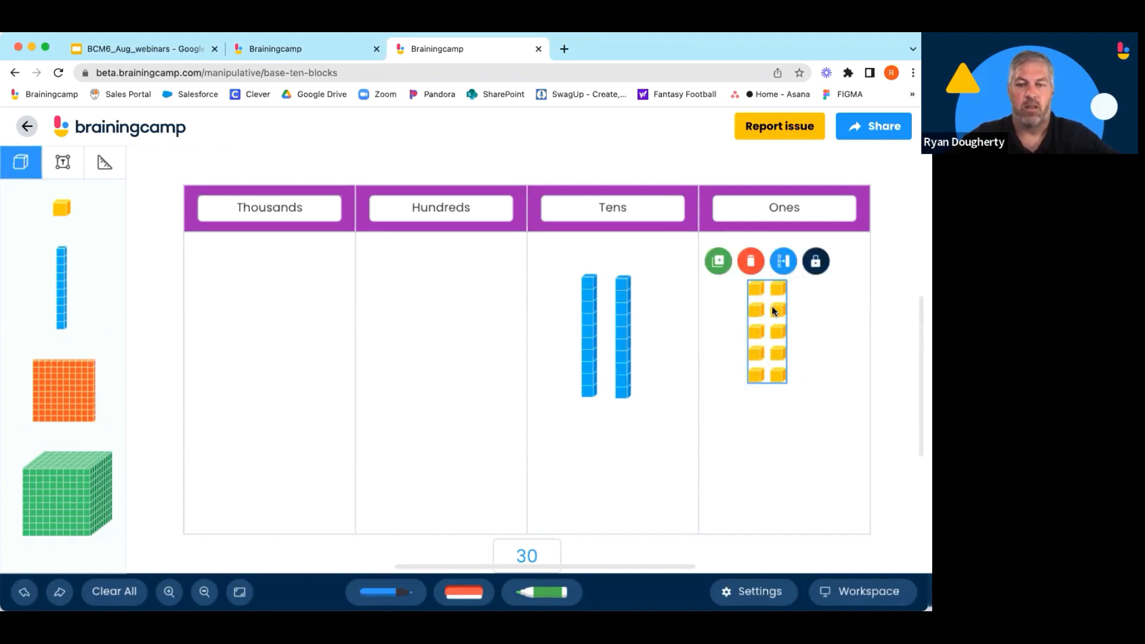
drag(772, 310, 667, 331)
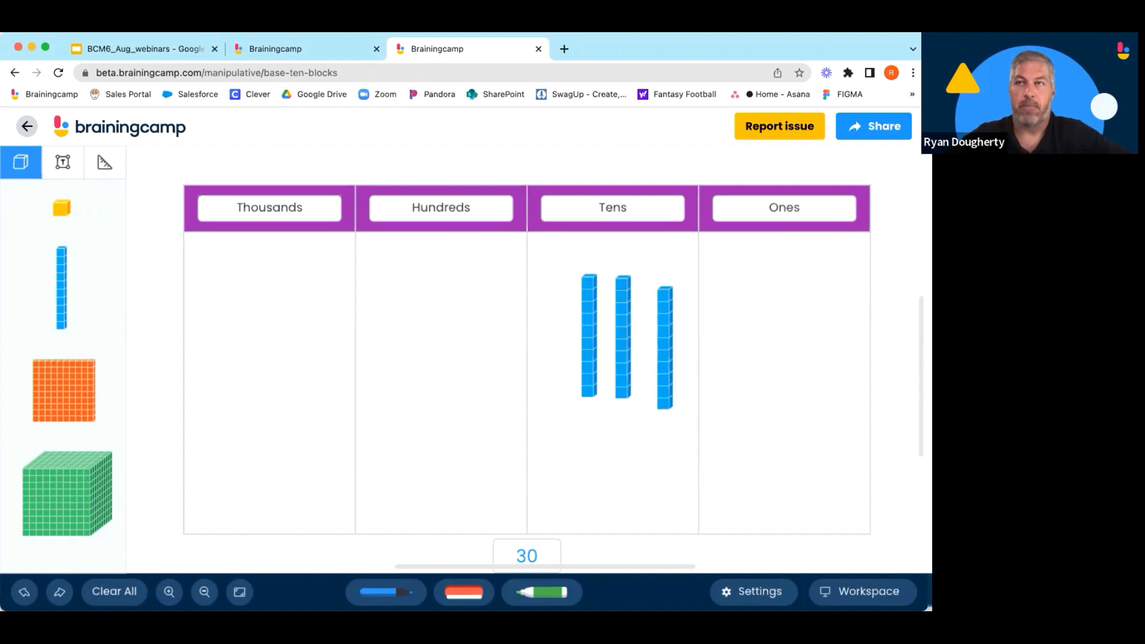
Set the bin to Rods in Settings and return to the manipulatives list.
click(765, 587)
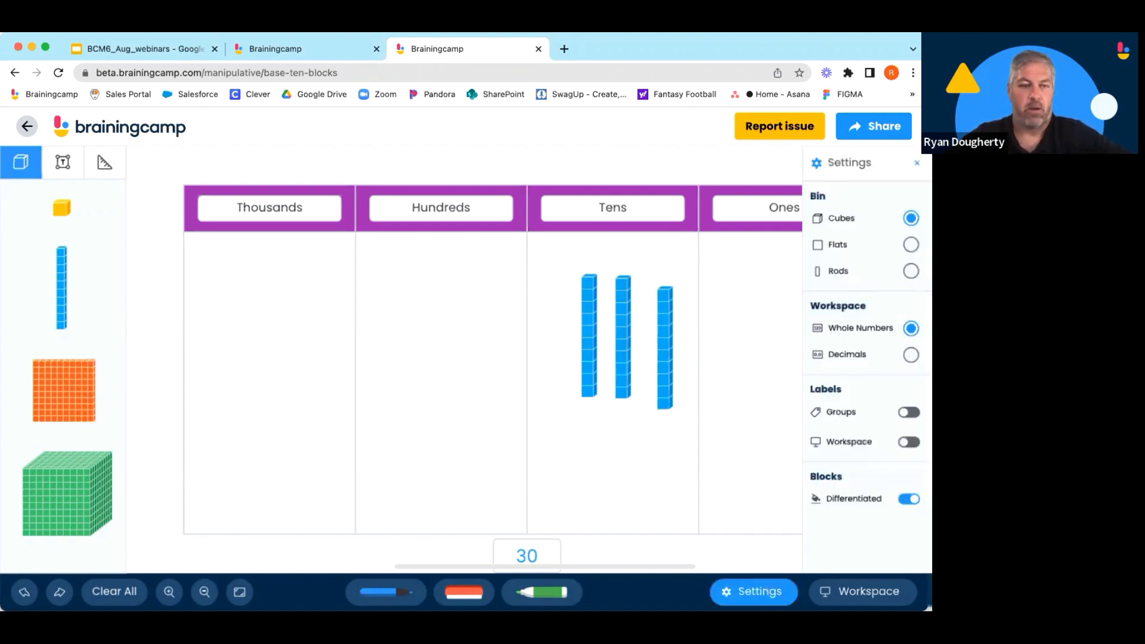
click(910, 270)
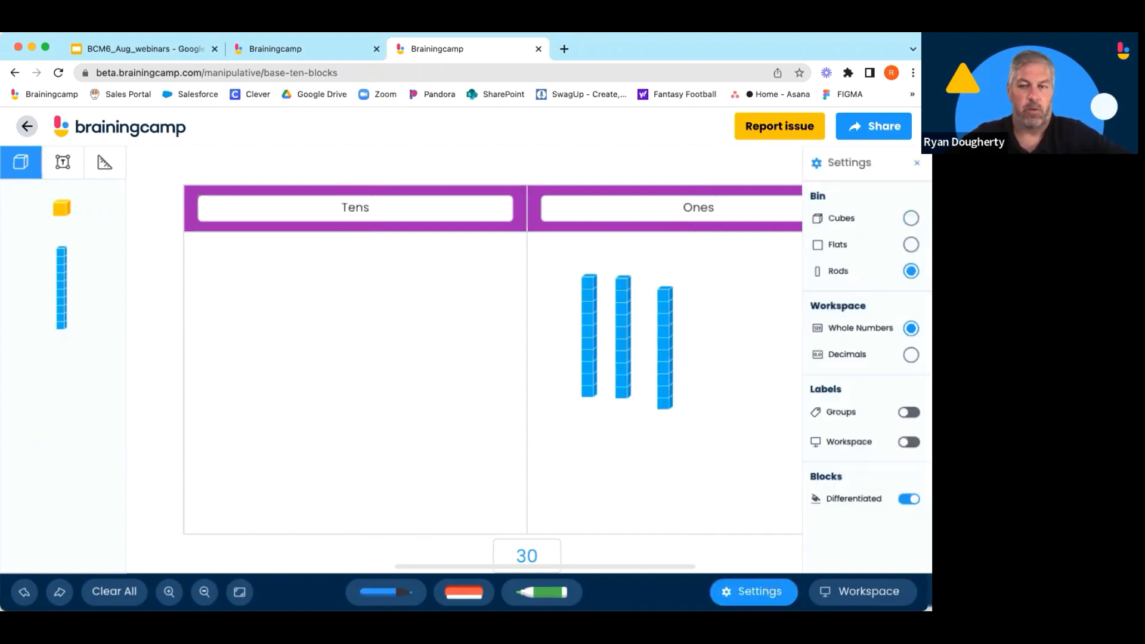
click(910, 245)
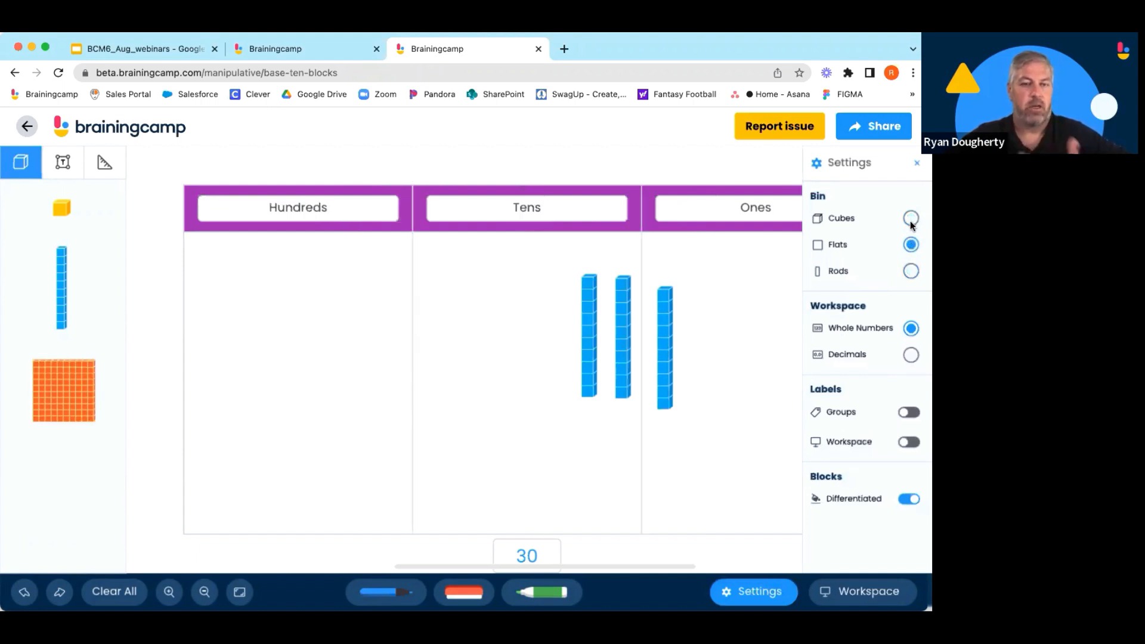
click(910, 219)
click(910, 270)
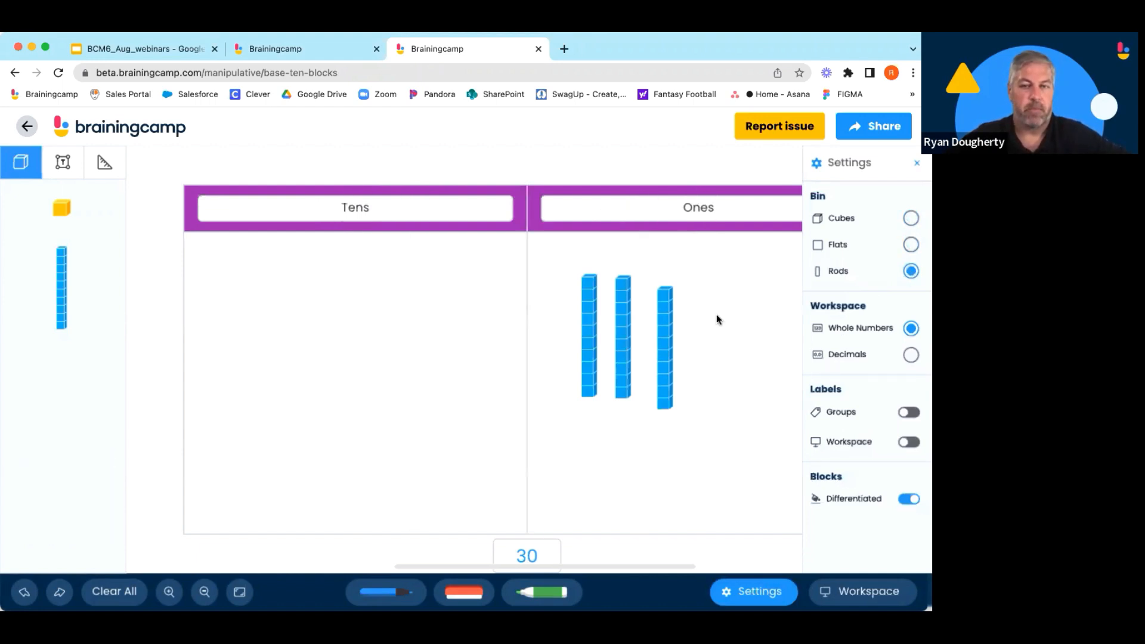
click(141, 127)
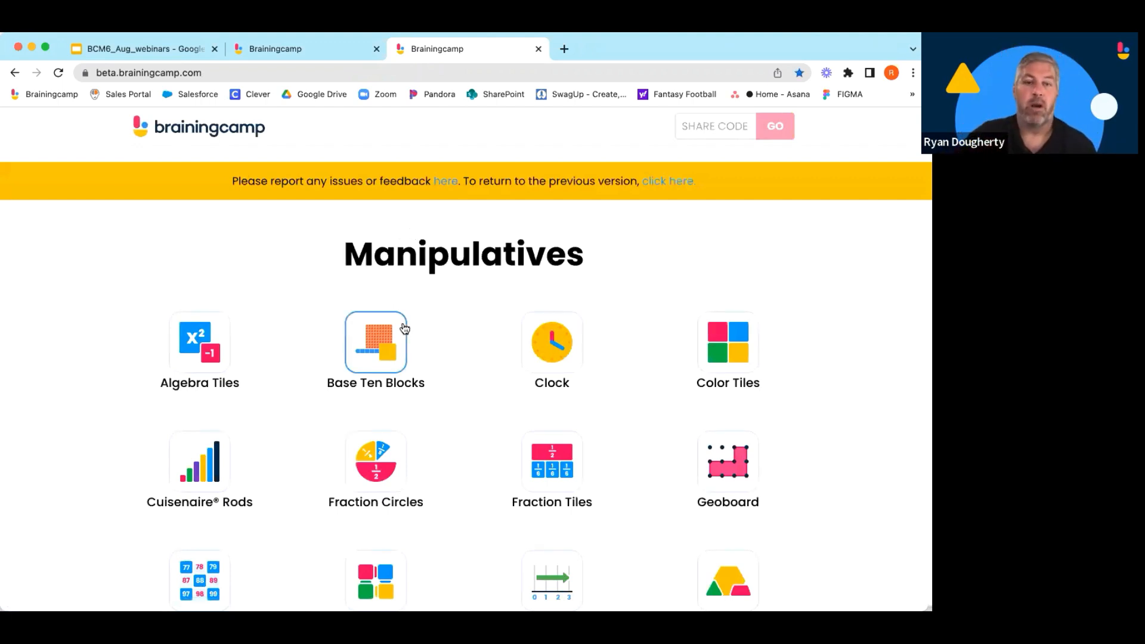
scroll(467, 335, down, 1)
scroll(467, 336, down, 1)
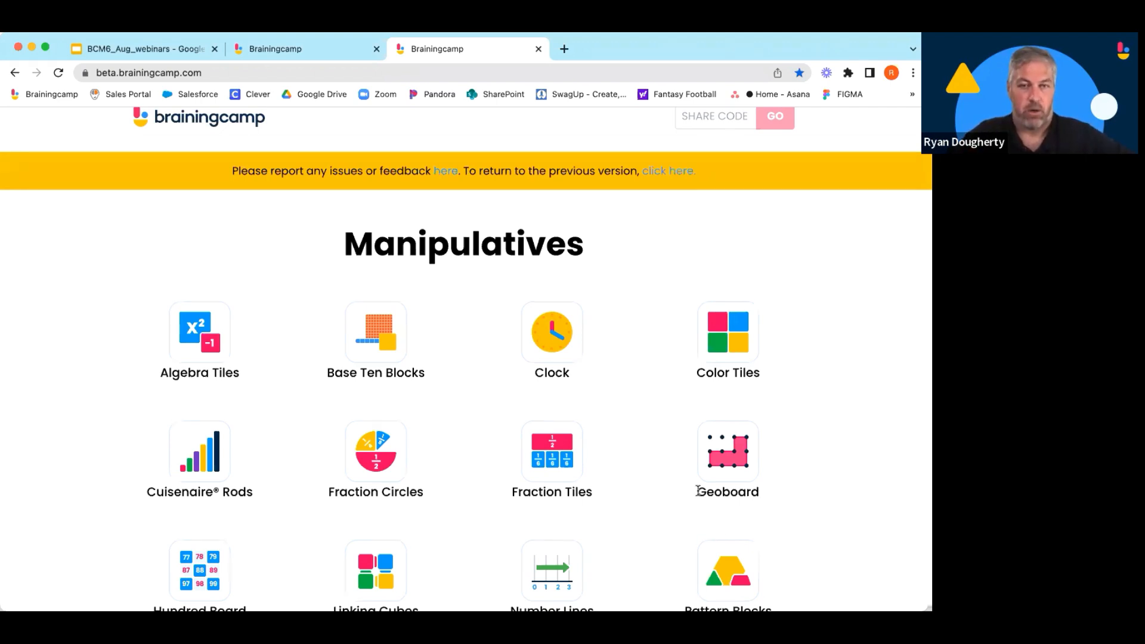
scroll(698, 492, up, 1)
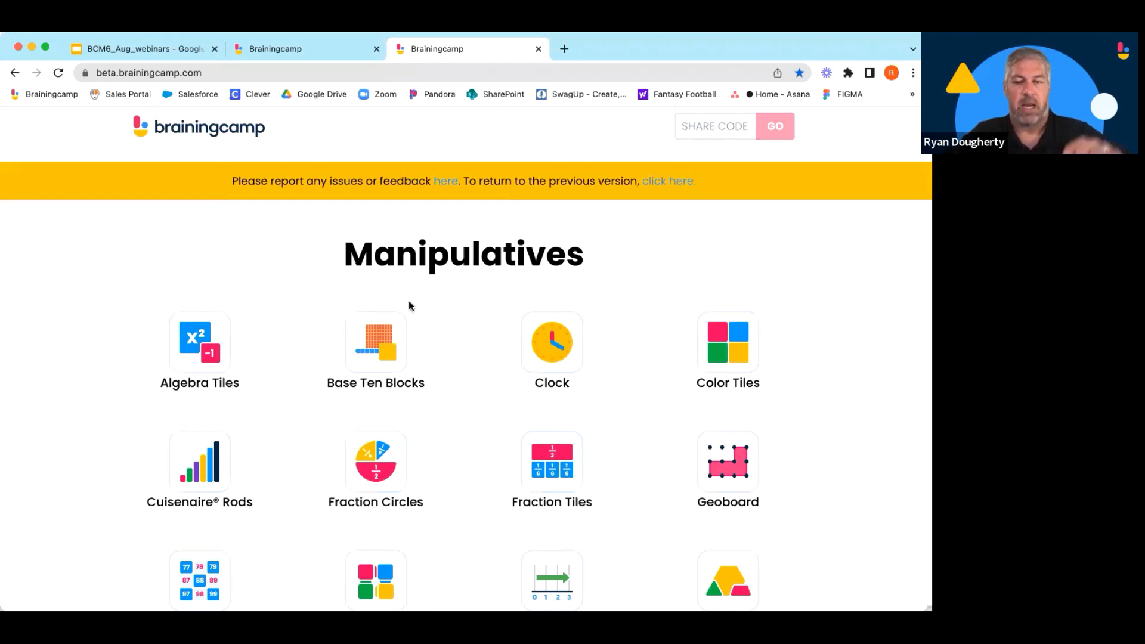
scroll(412, 309, down, 1)
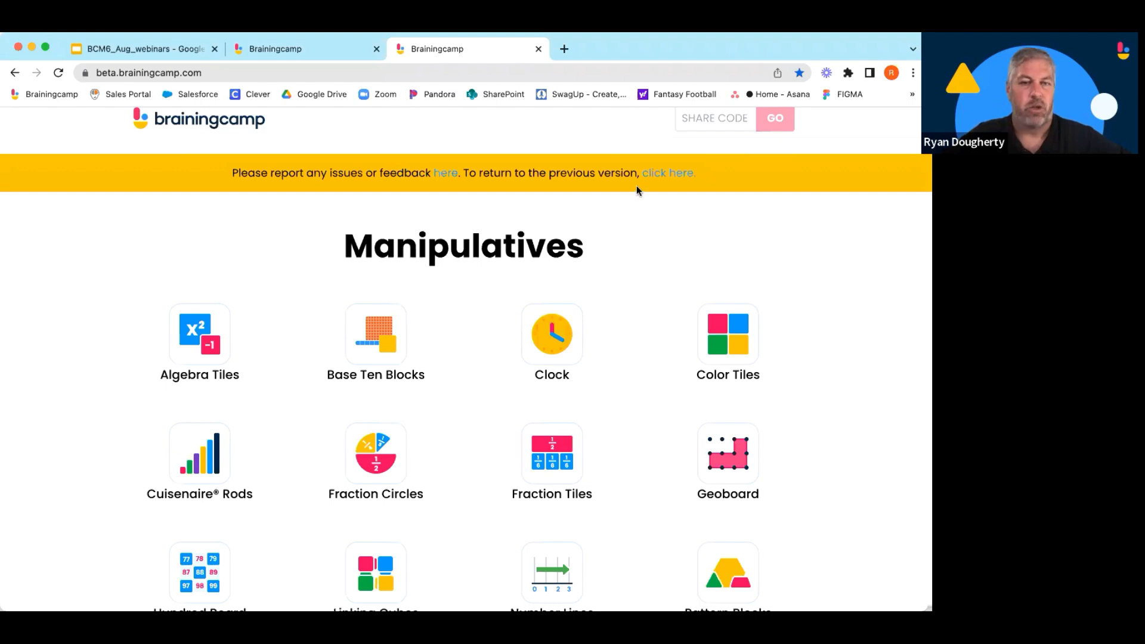
scroll(636, 185, up, 1)
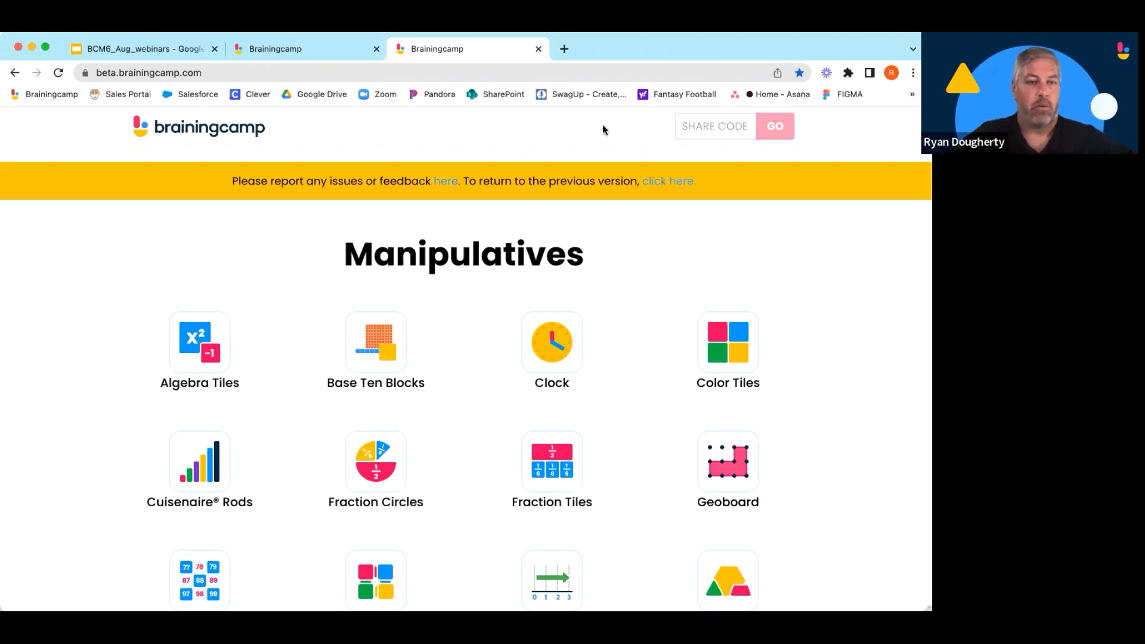
Switch to the webinar slides in Google Slides and advance to the Contact Information slide.
click(143, 48)
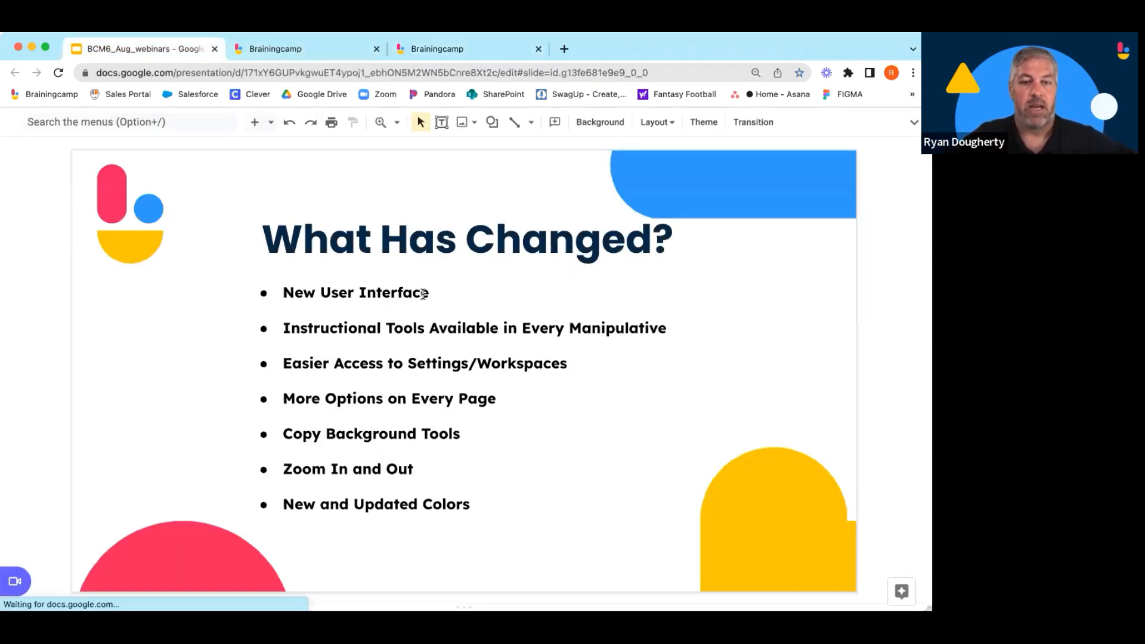
scroll(423, 293, down, 3)
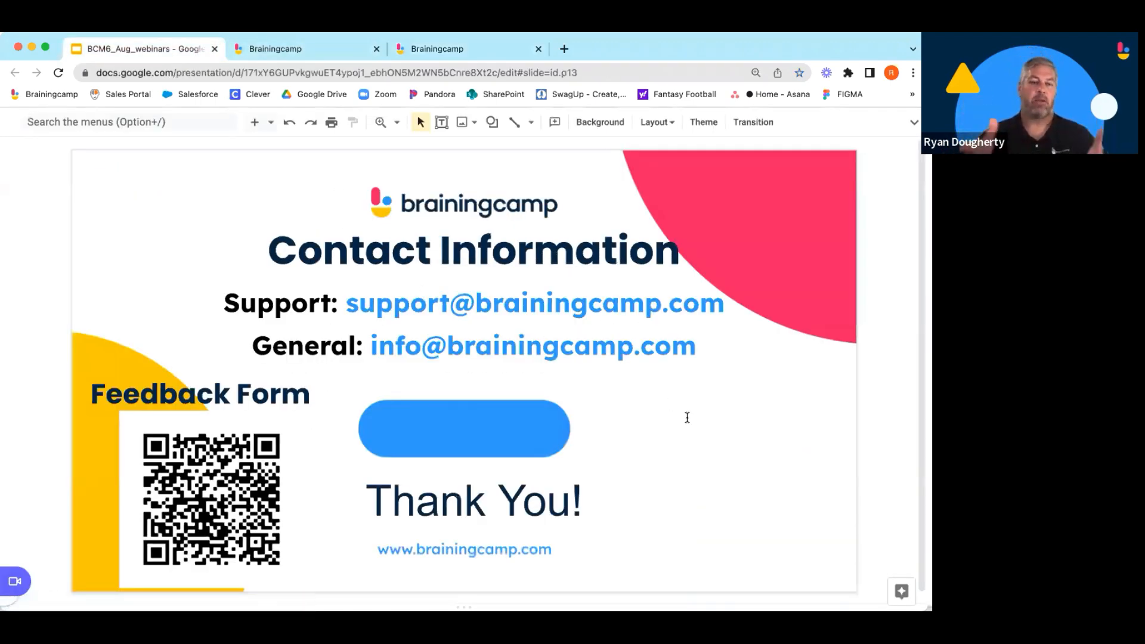